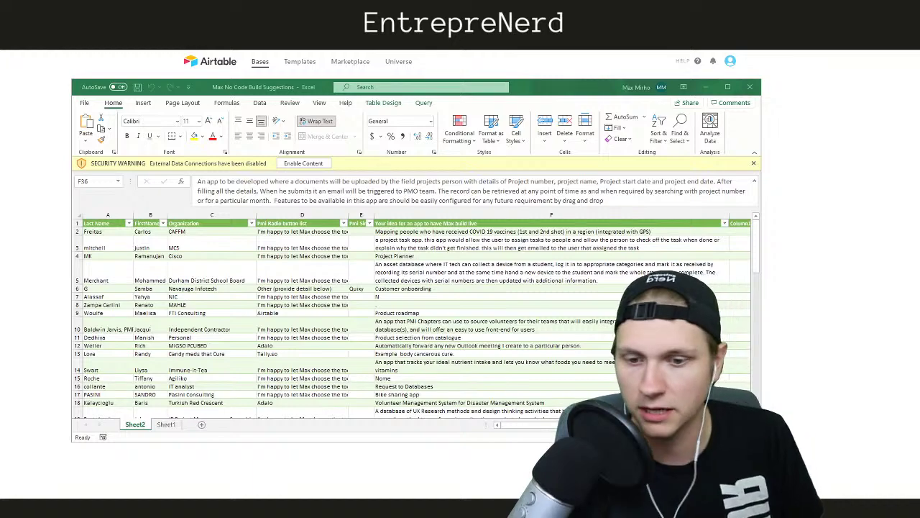
Review the project task app idea in cell F3, then minimize Excel and open the Nerd Marketing base
scroll(365, 248, "down", 10)
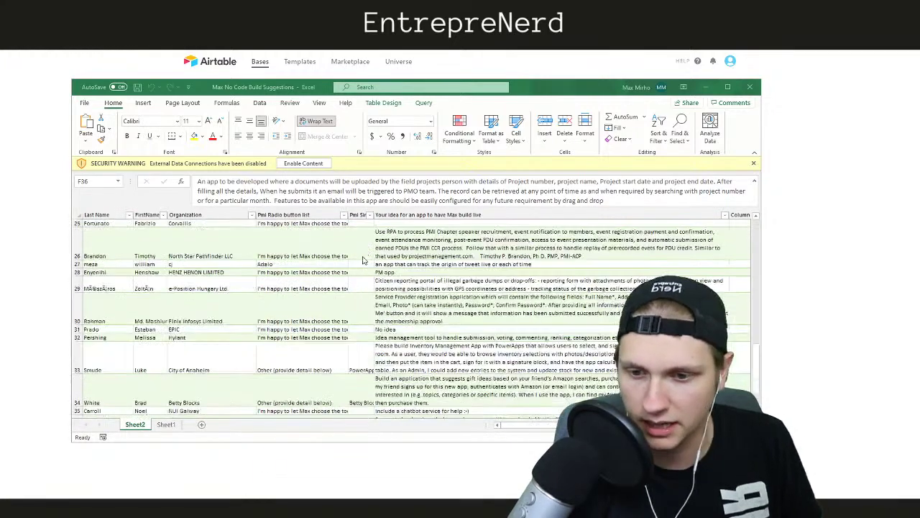
scroll(354, 266, "down", 5)
scroll(348, 288, "up", 20)
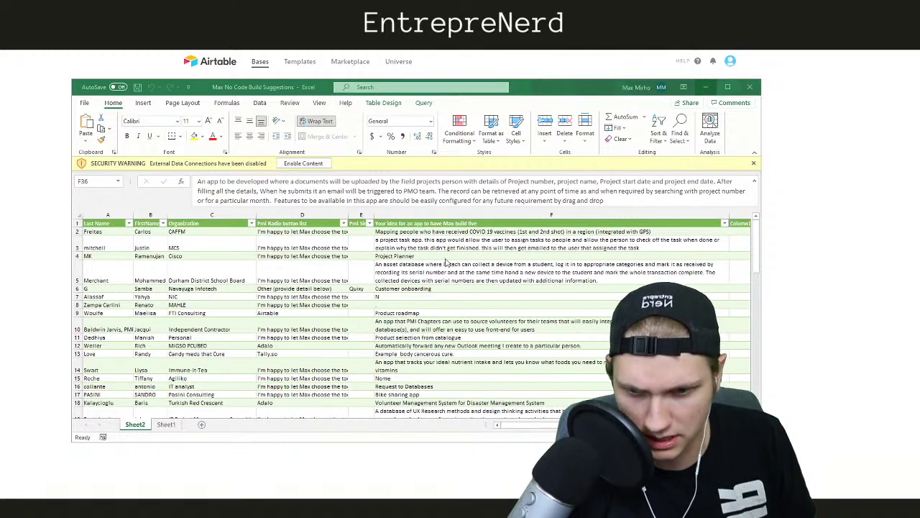
left_click(430, 244)
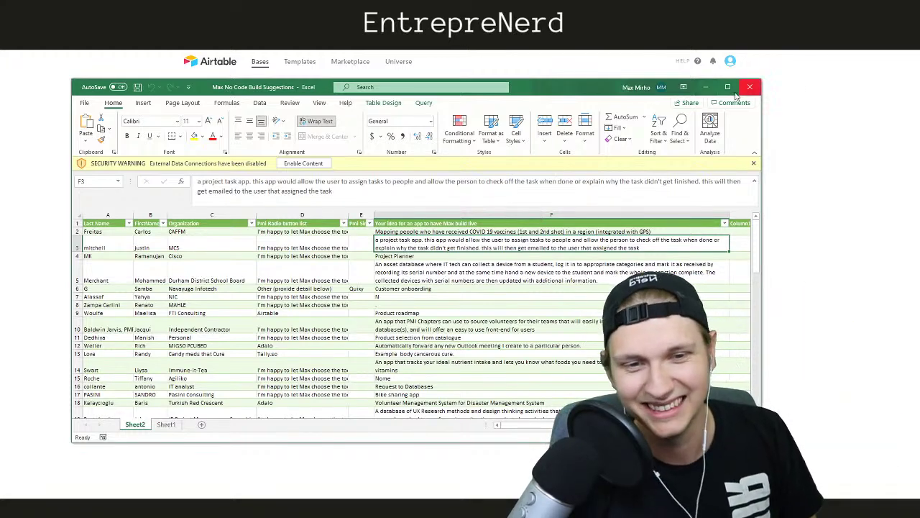
left_click(707, 87)
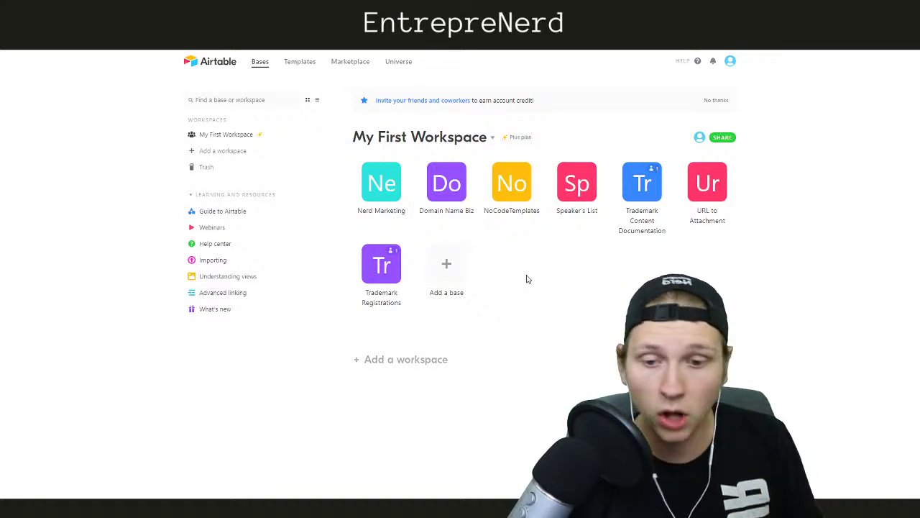
left_click(402, 186)
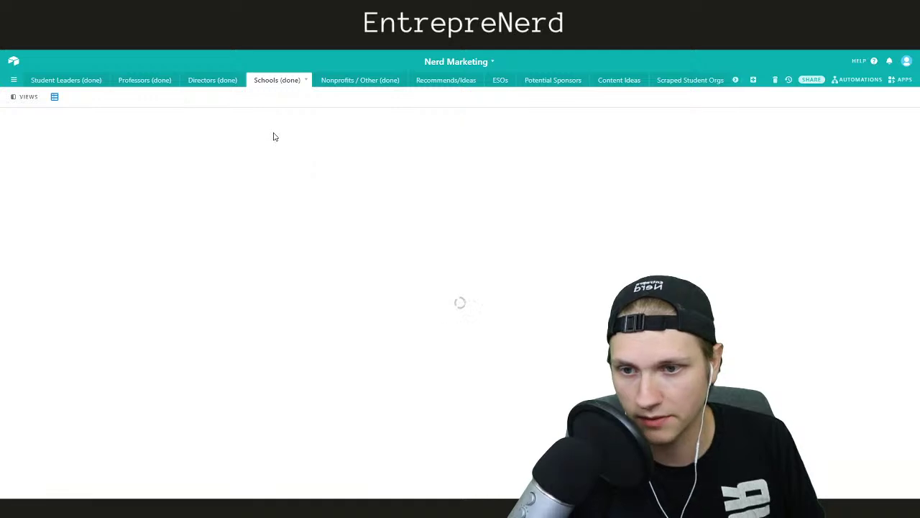
Switch to the Potential Sponsors table in the Nerd Marketing base
left_click(554, 81)
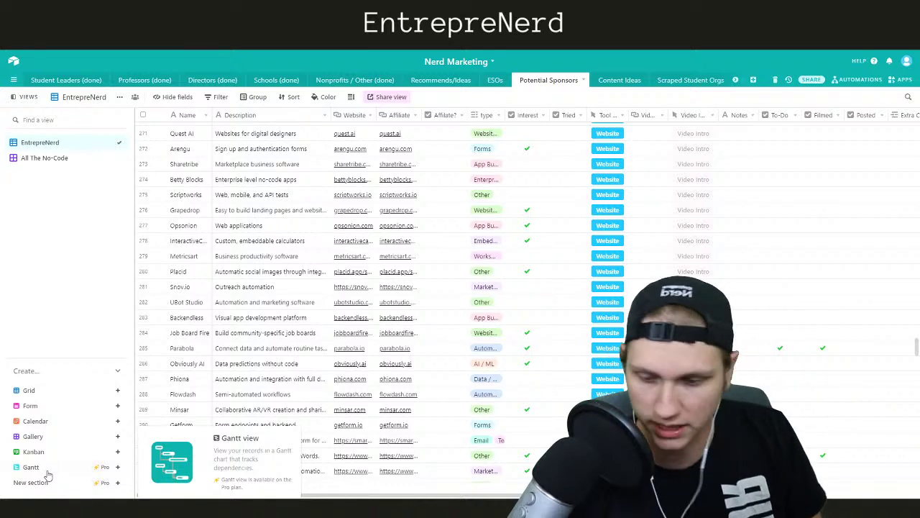
Scroll to the bottom of the Potential Sponsors table and return to the workspace home
mouse_move(41, 423)
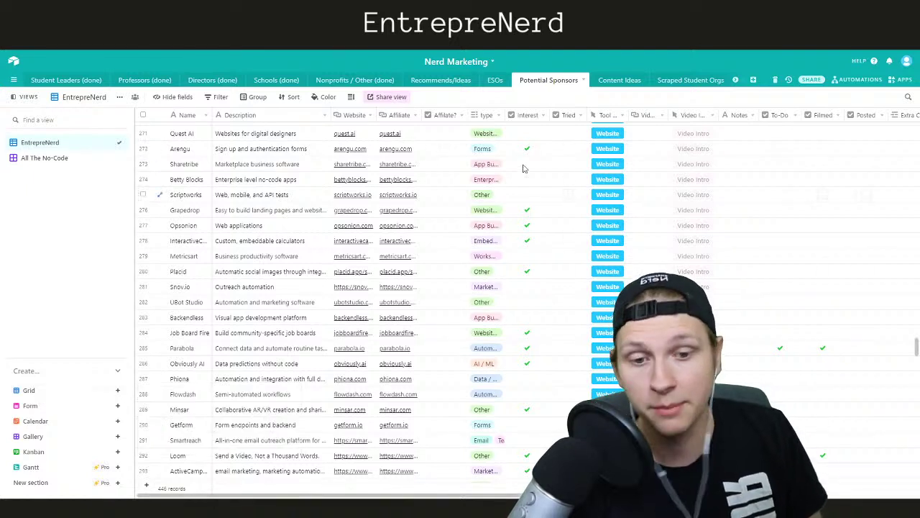
left_click_drag(915, 345, 916, 471)
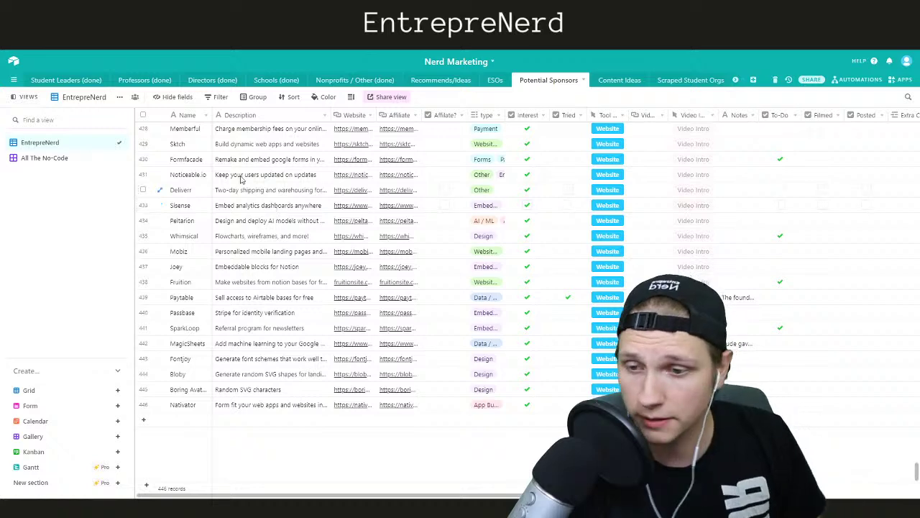
left_click(15, 63)
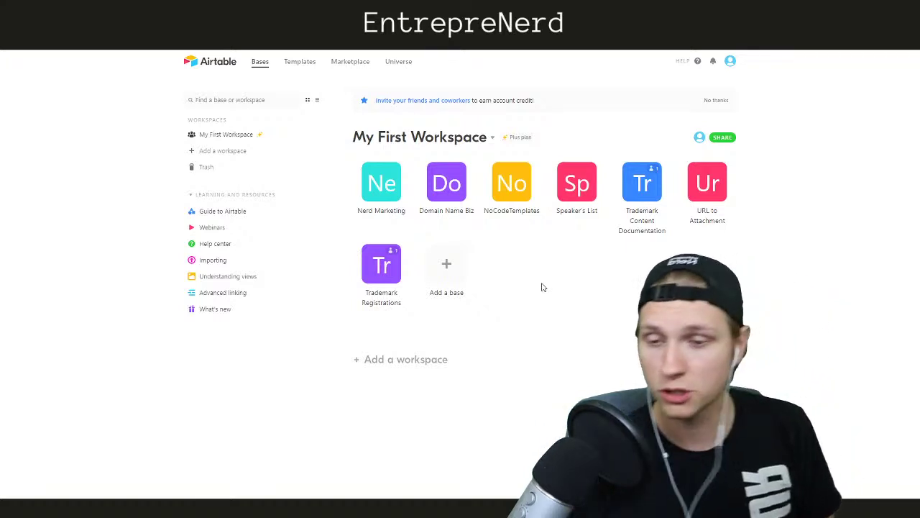
left_click(443, 266)
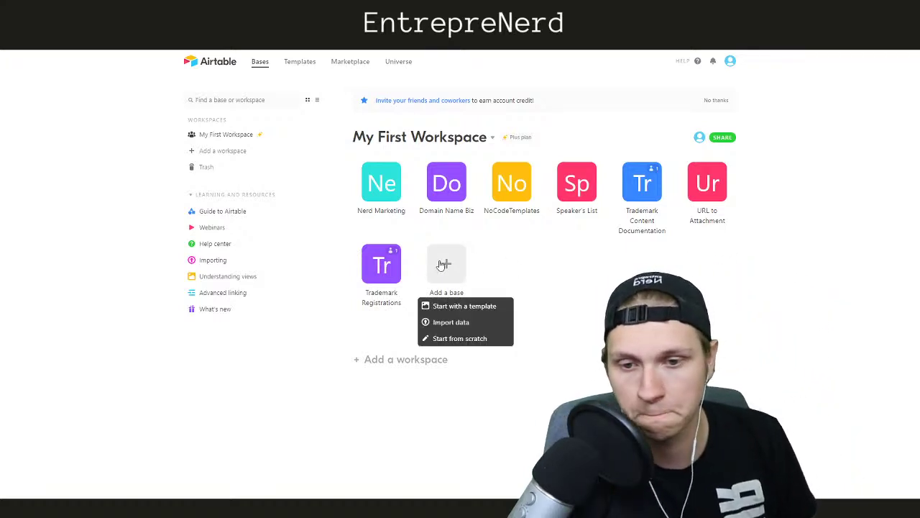
left_click(451, 306)
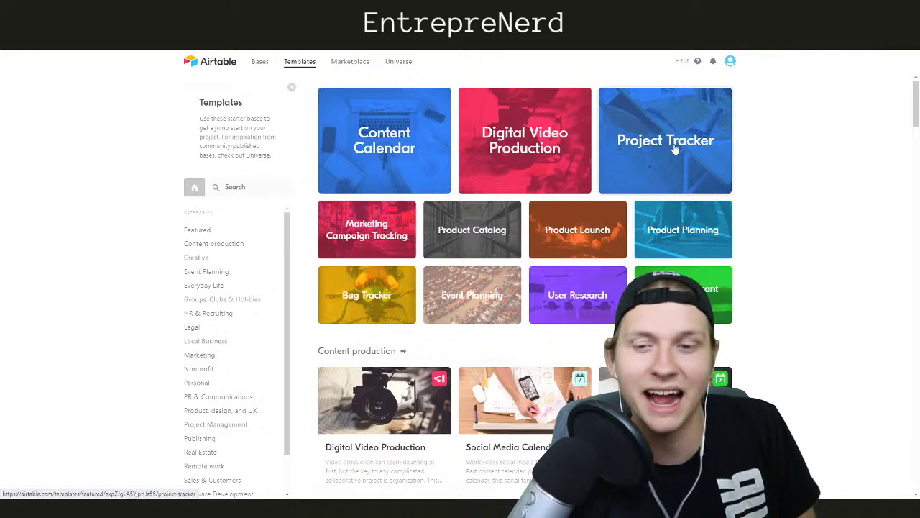
left_click(260, 61)
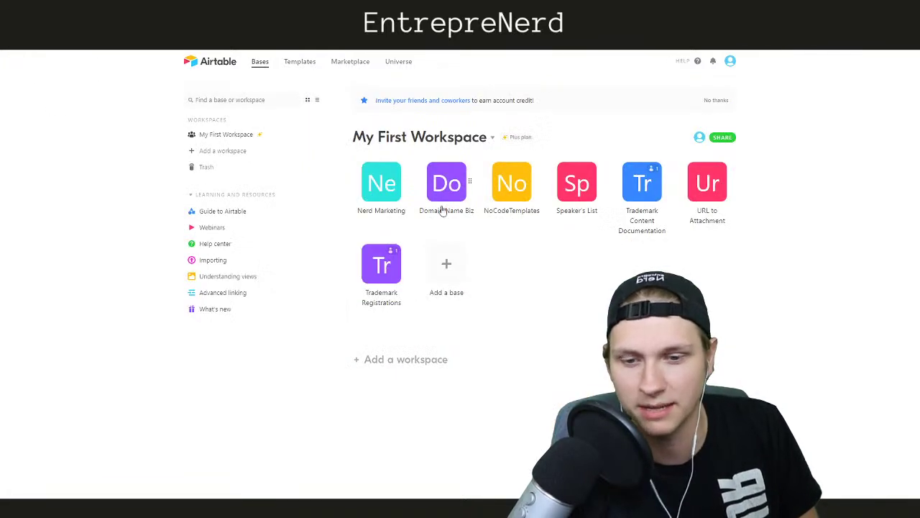
Create a new empty base from scratch, dismissing its name and icon settings
left_click(448, 266)
left_click(458, 339)
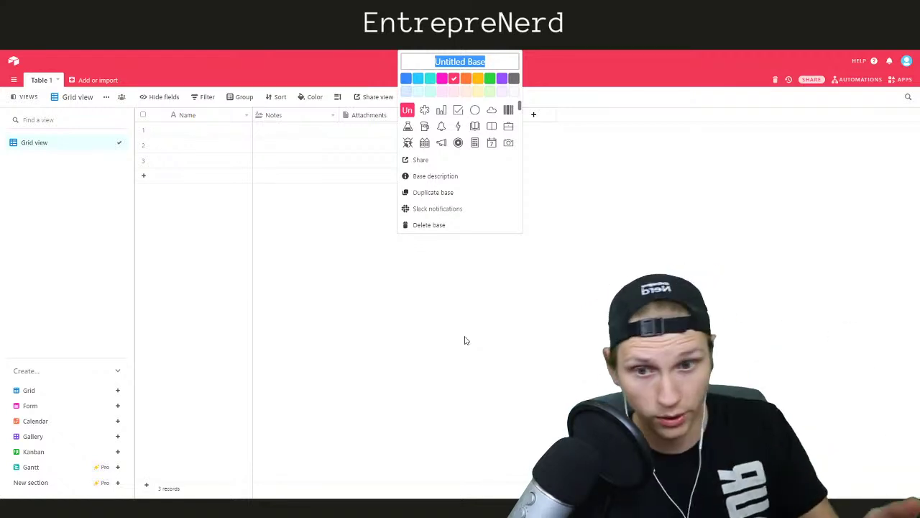
left_click(464, 340)
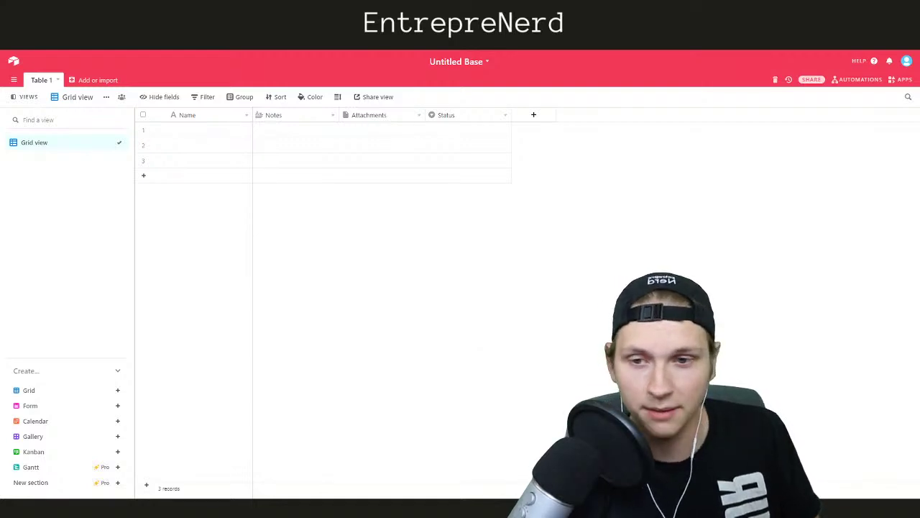
Load the Beyta template website in a new browser tab
key("ctrl+t")
type("bey")
key("Return")
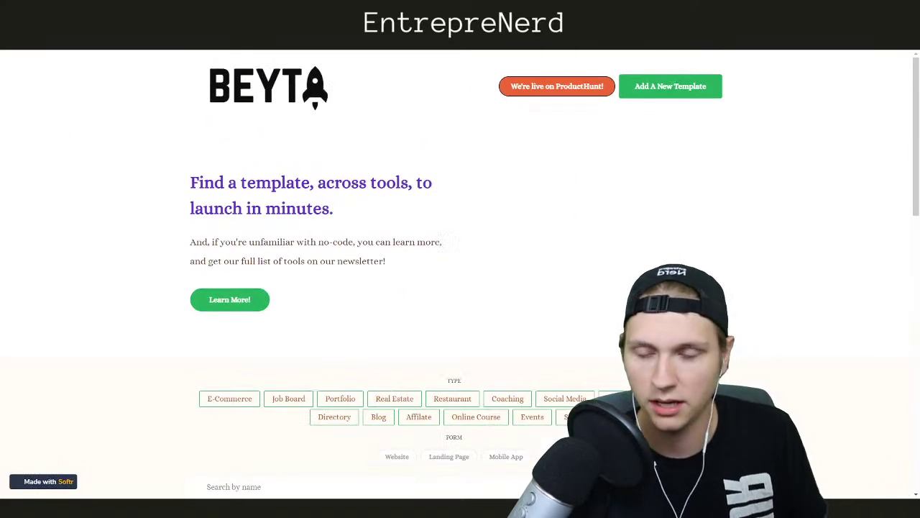
Scroll through Beyta's gallery of app templates like Real Estate App and Directory App
scroll(381, 185, "down", 6)
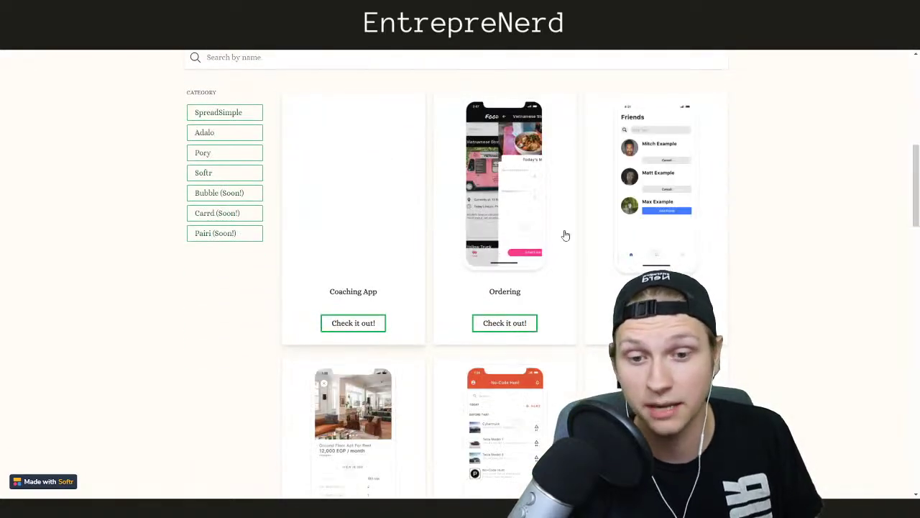
scroll(238, 249, "down", 6)
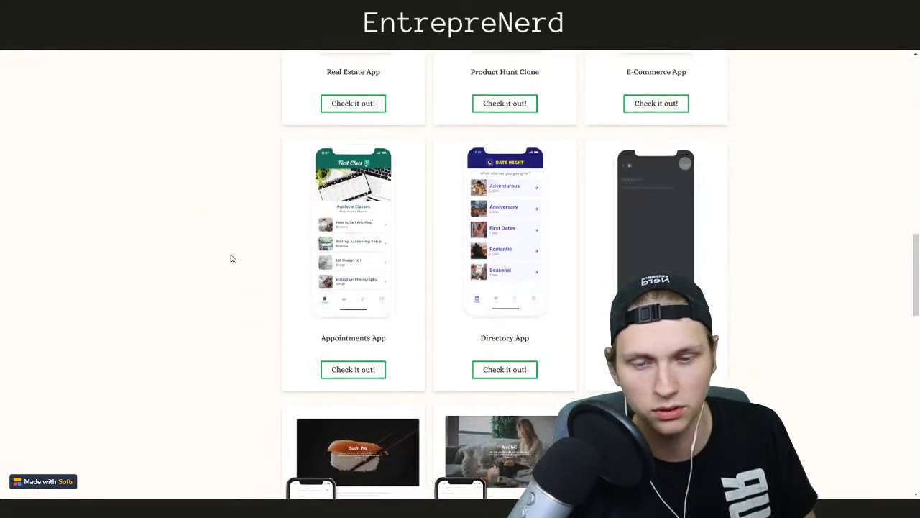
scroll(231, 257, "down", 8)
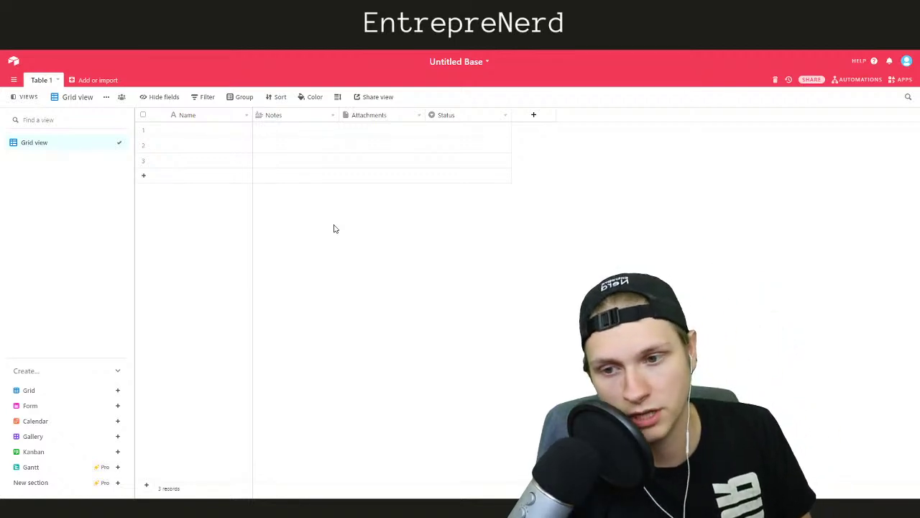
Rename the base from Untitled Base to 'Project Management Tool'
left_click(466, 62)
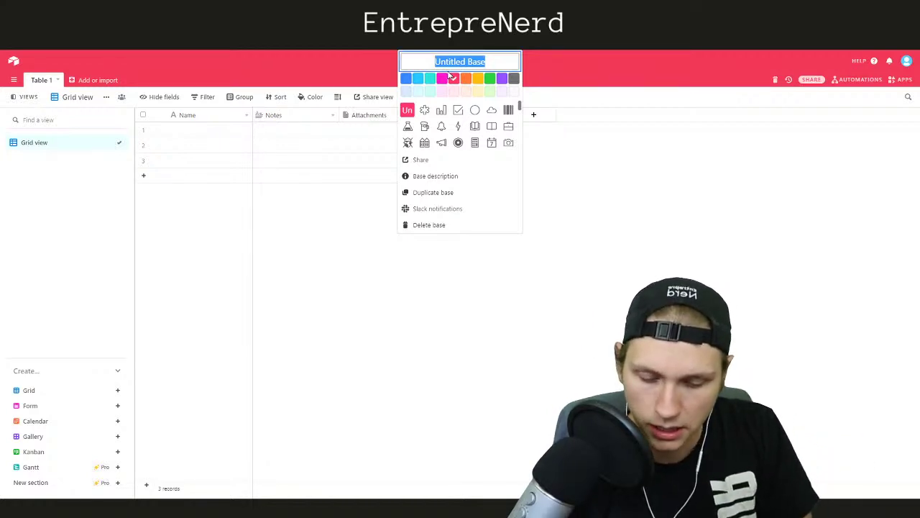
type("PMI")
key("BackSpace")
key("BackSpace")
key("BackSpace")
type("Project Management")
key("BackSpace")
key("BackSpace")
key("BackSpace")
key("BackSpace")
type("ment Tool")
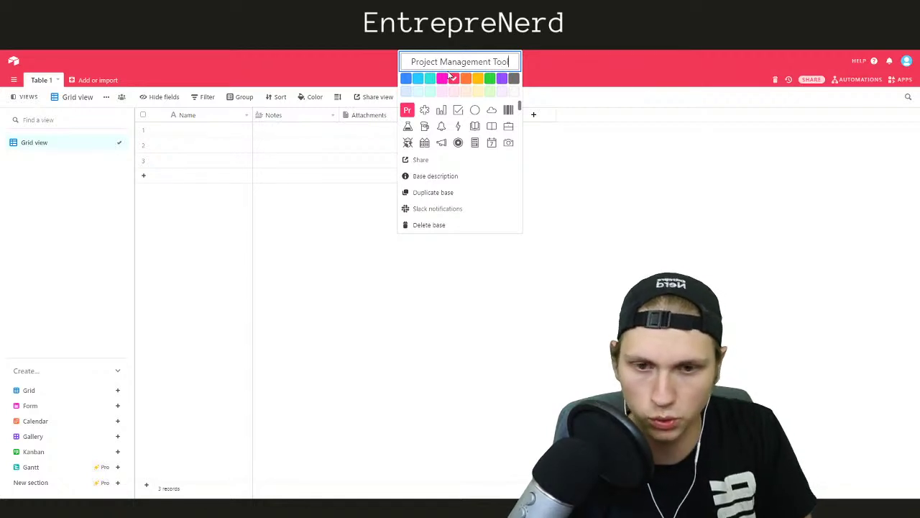
left_click(342, 238)
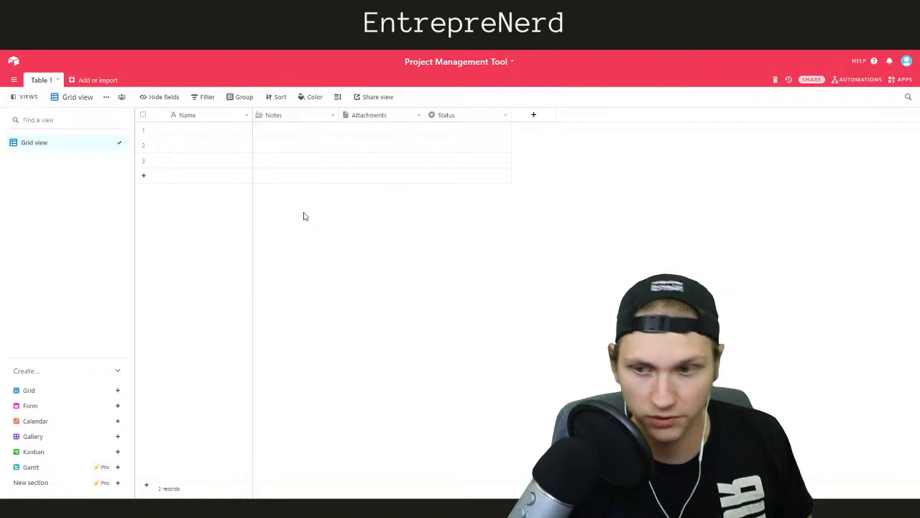
Rename the Table 1 table to 'Projects'
left_click(51, 80)
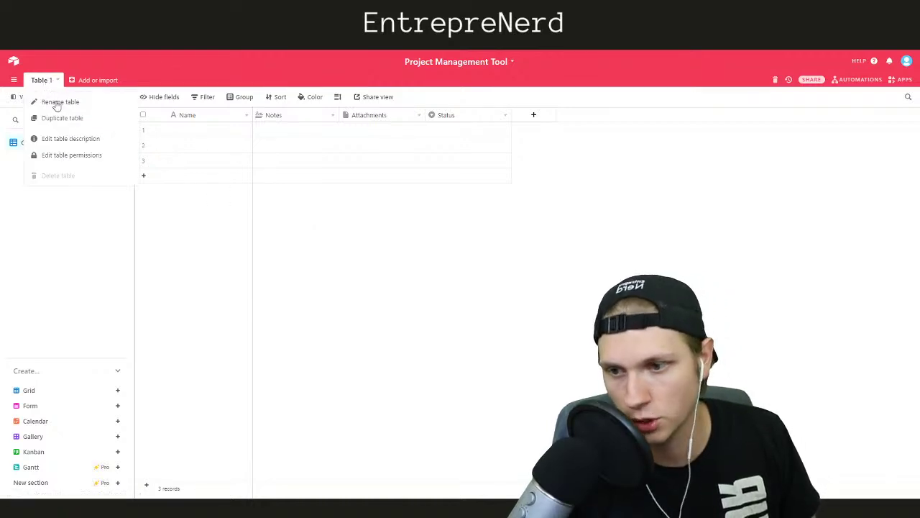
left_click(57, 102)
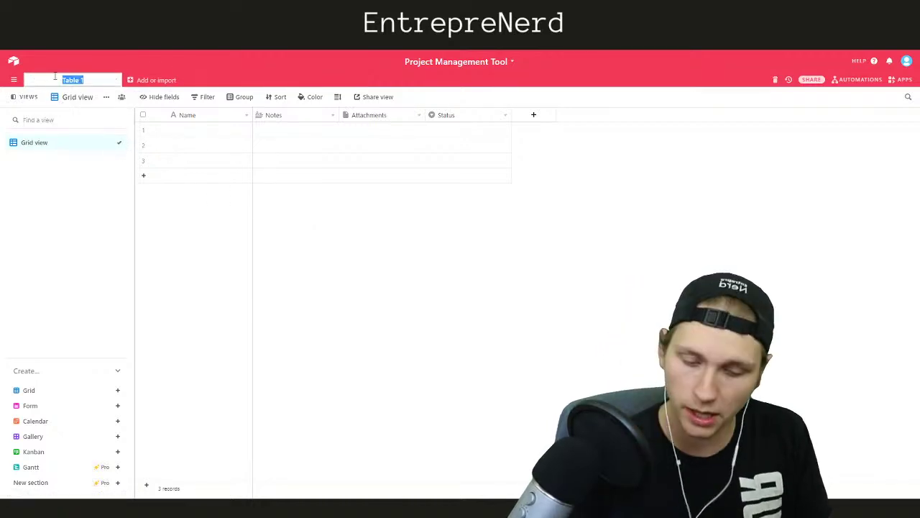
type("Projects")
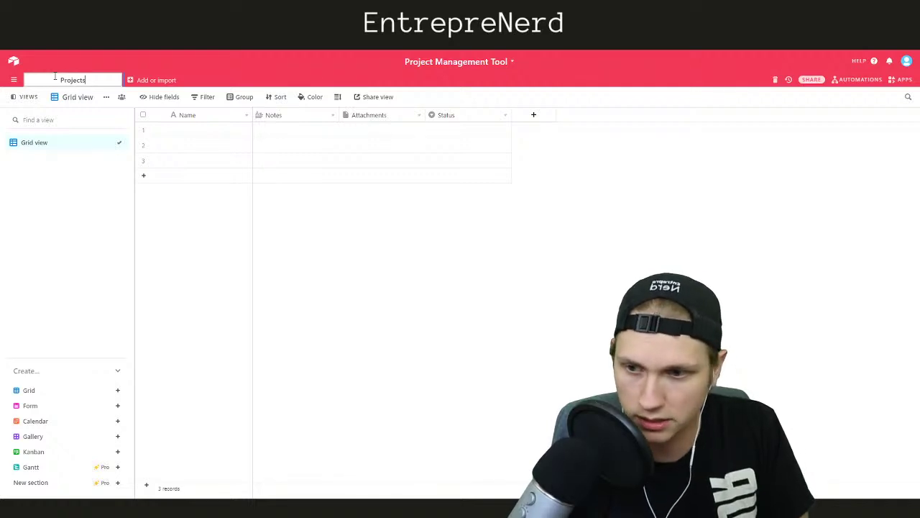
left_click(327, 281)
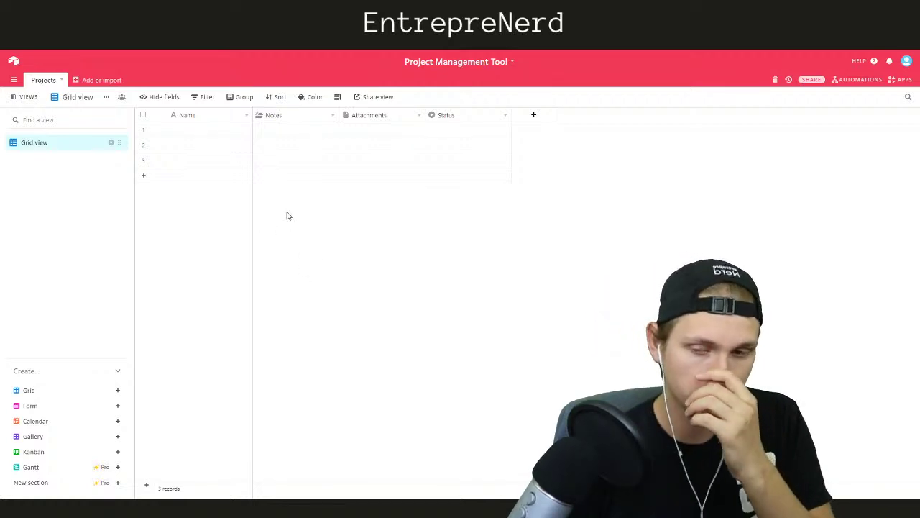
Name the three Projects records Project #1, Project #2 and Project #3
left_click(202, 136)
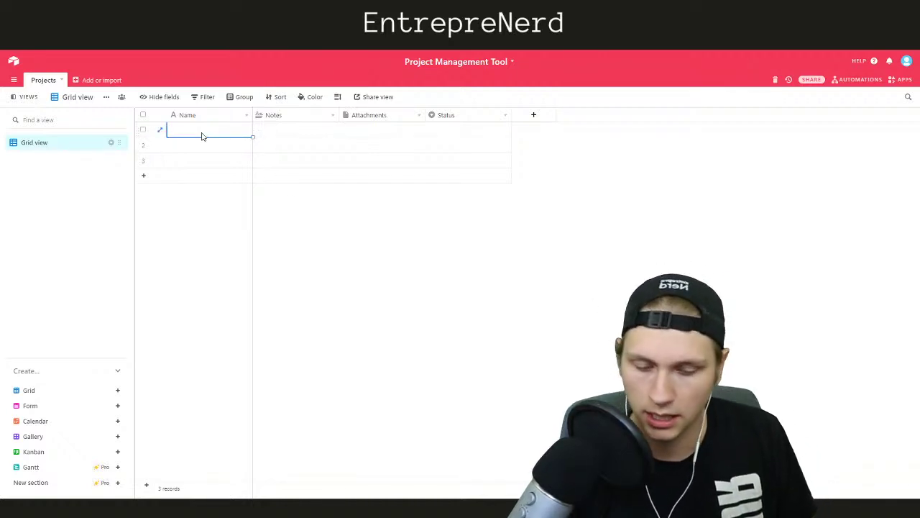
type("Project #1")
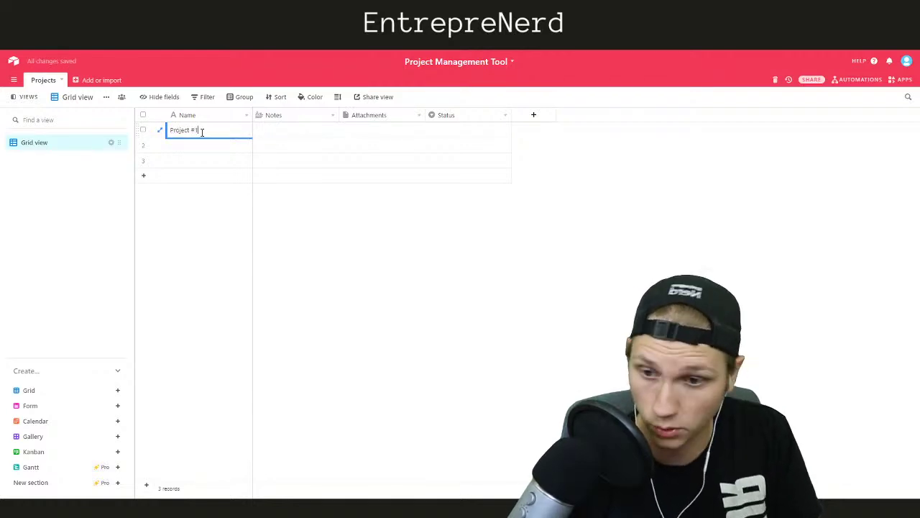
key("Return")
type("Pr")
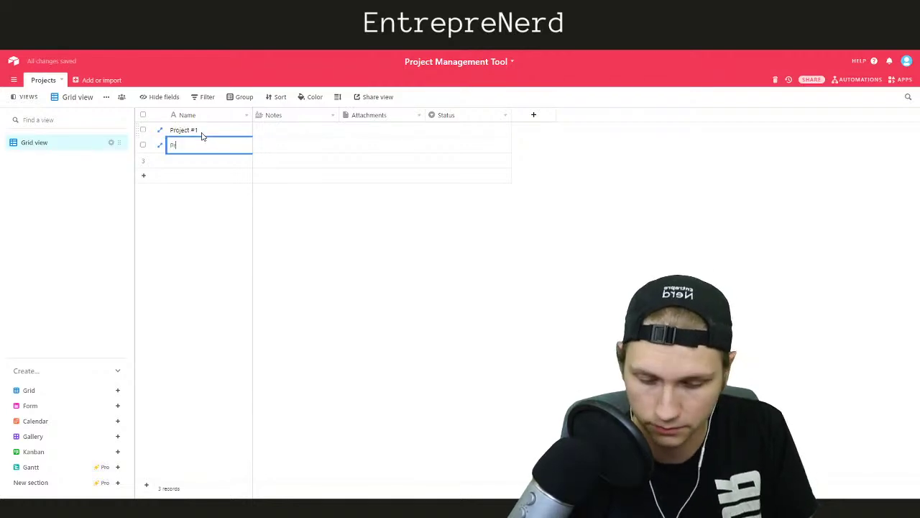
key("BackSpace")
key("BackSpace")
key("BackSpace")
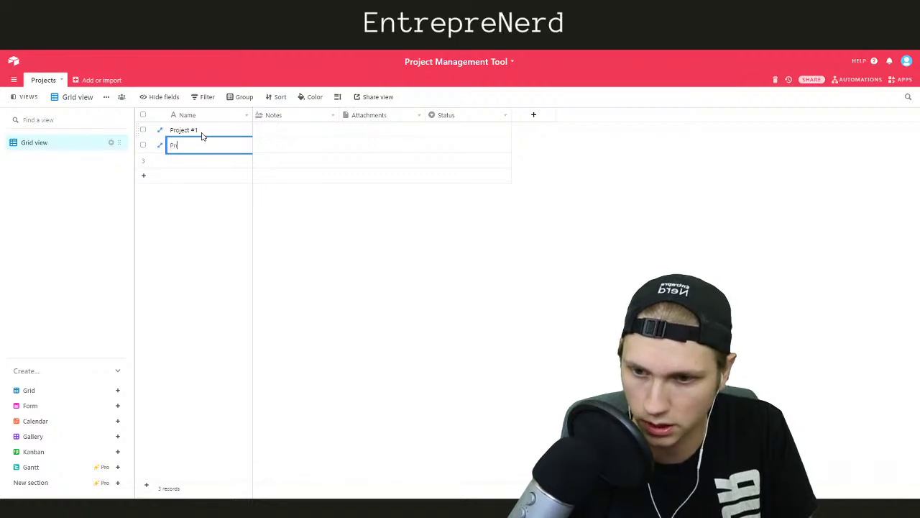
type("oject #2")
key("Return")
type("Proj")
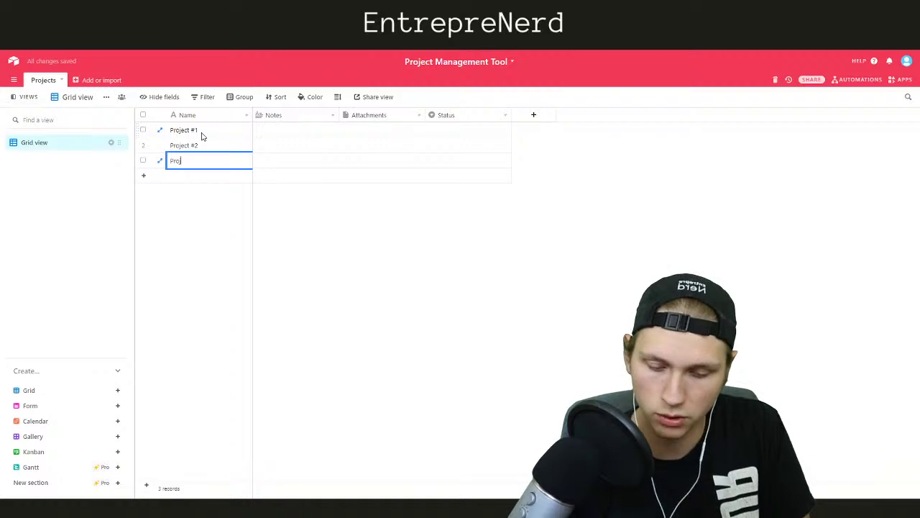
type("ect #3")
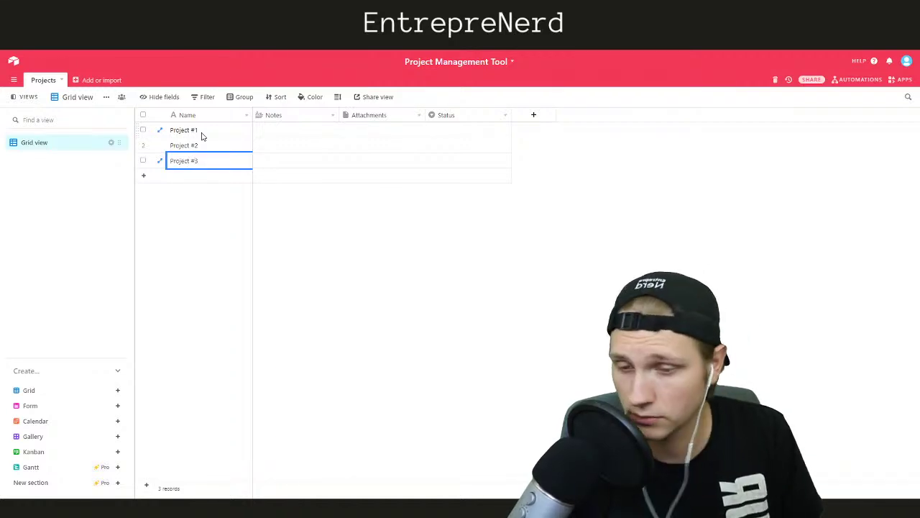
left_click(363, 129)
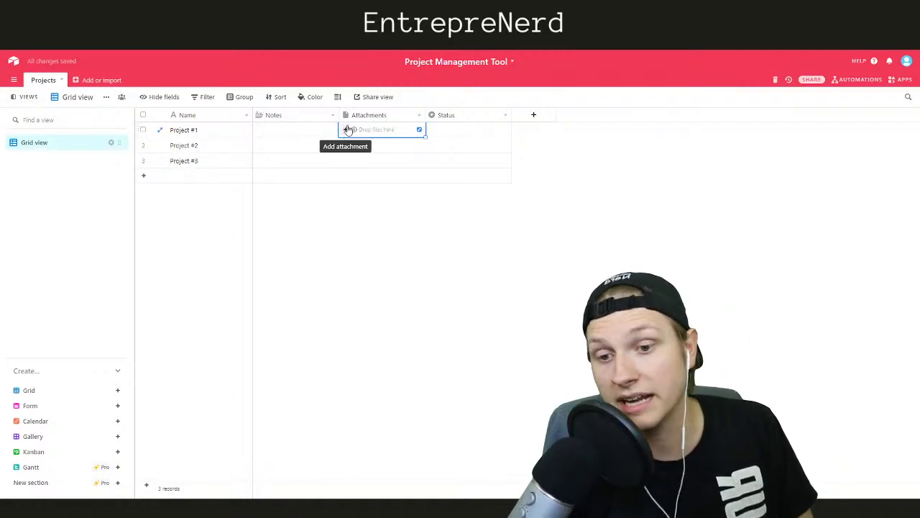
left_click(389, 147)
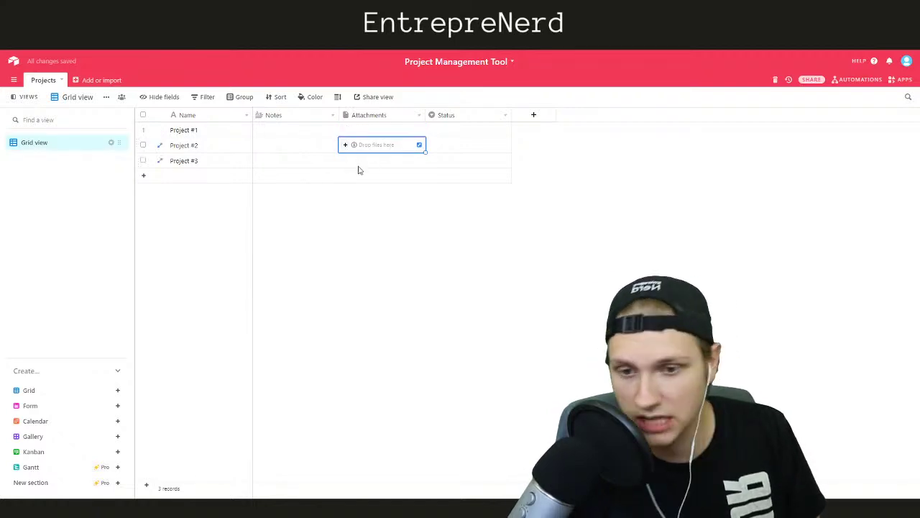
left_click(357, 165)
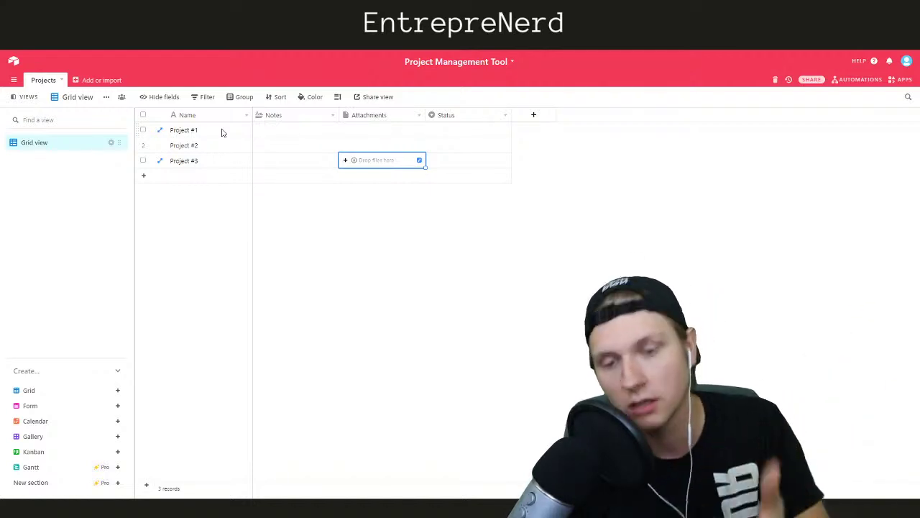
Add a new empty table named Tasks
left_click(101, 80)
left_click(104, 101)
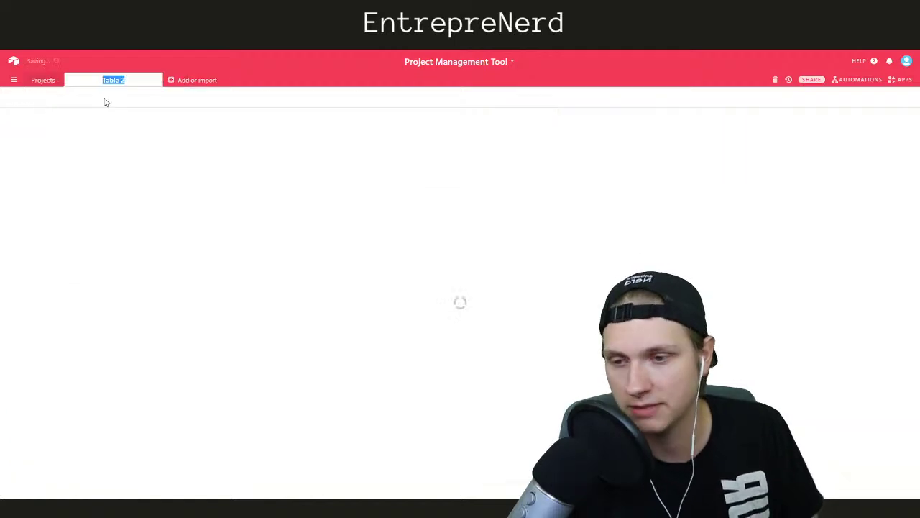
type("Tasks")
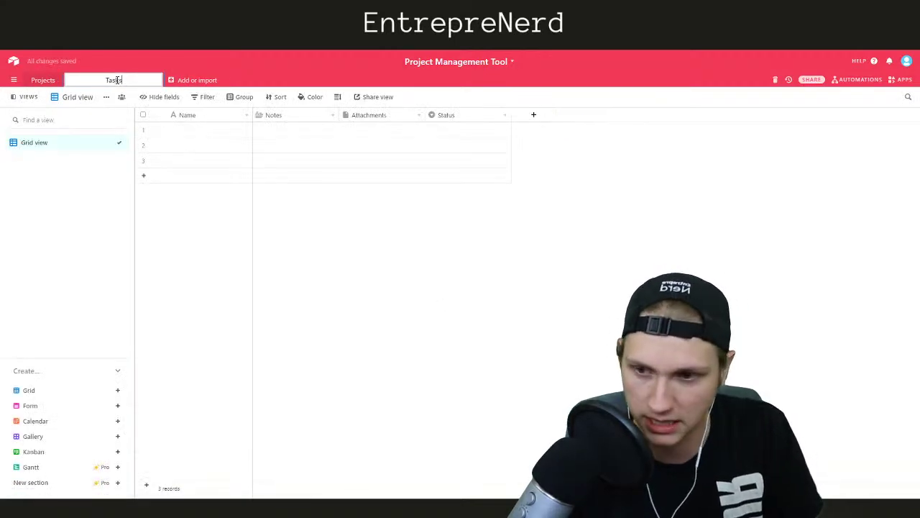
key("Return")
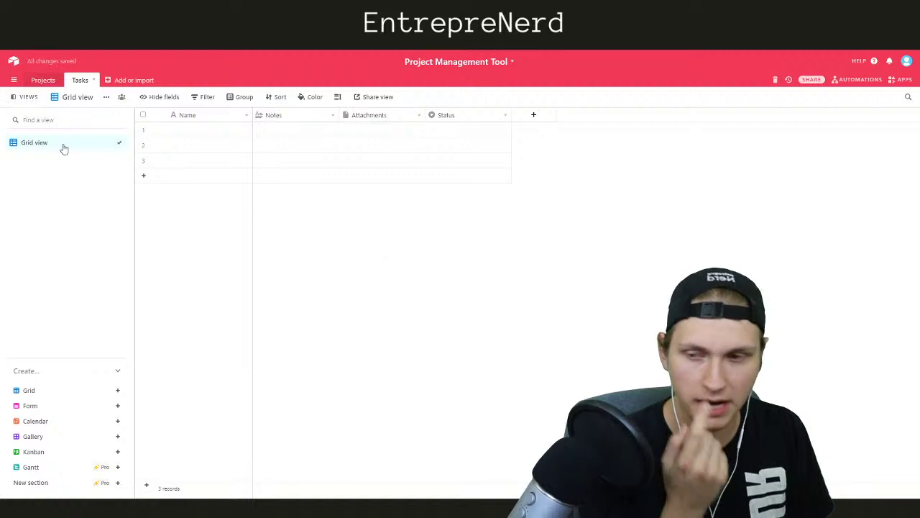
Switch back and forth between the Projects and Tasks tables, ending on Tasks
left_click(44, 80)
left_click(81, 81)
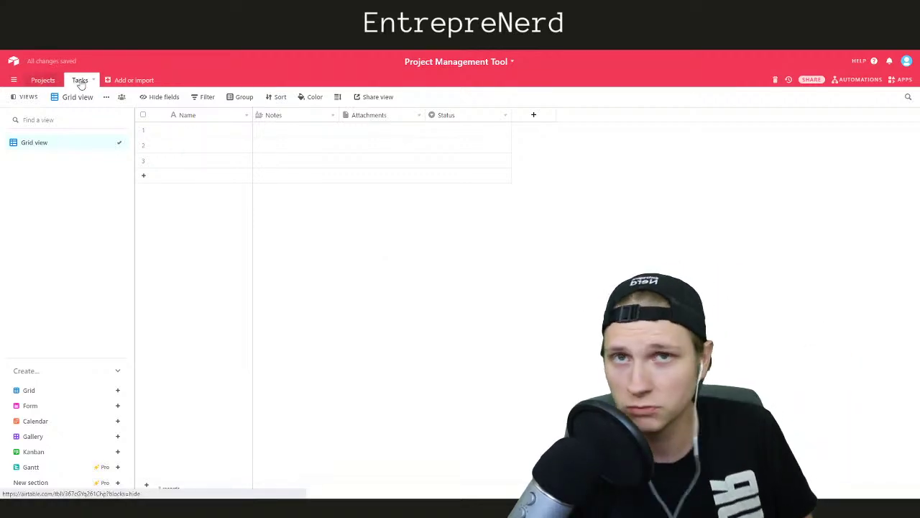
left_click(42, 80)
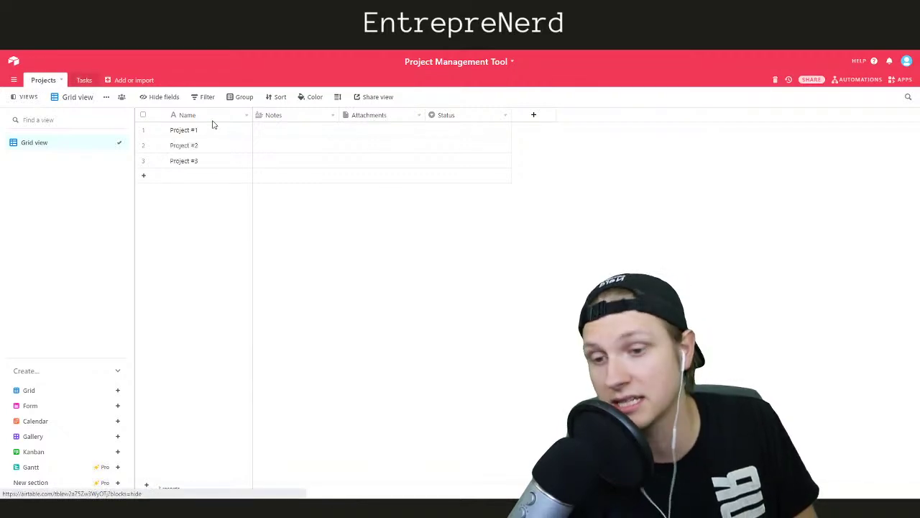
left_click(84, 80)
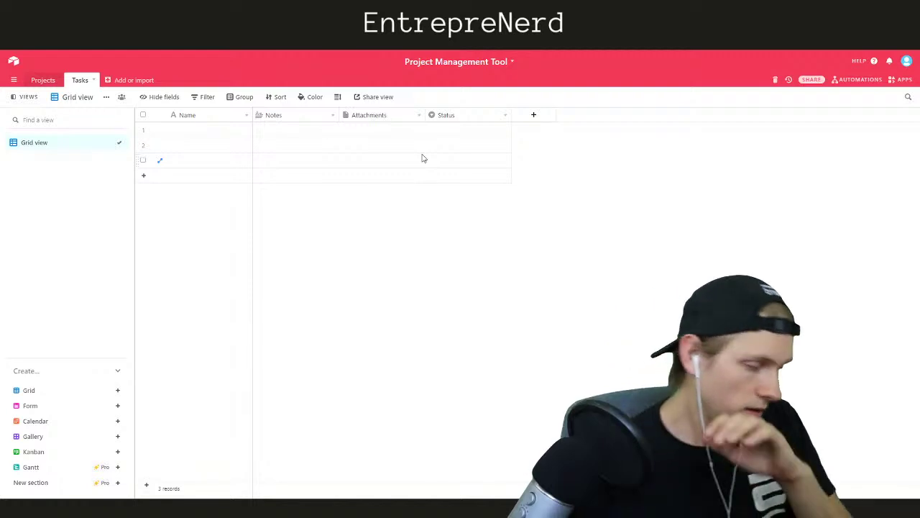
Add an Associated Project field to Tasks that links to the Projects table
left_click(202, 136)
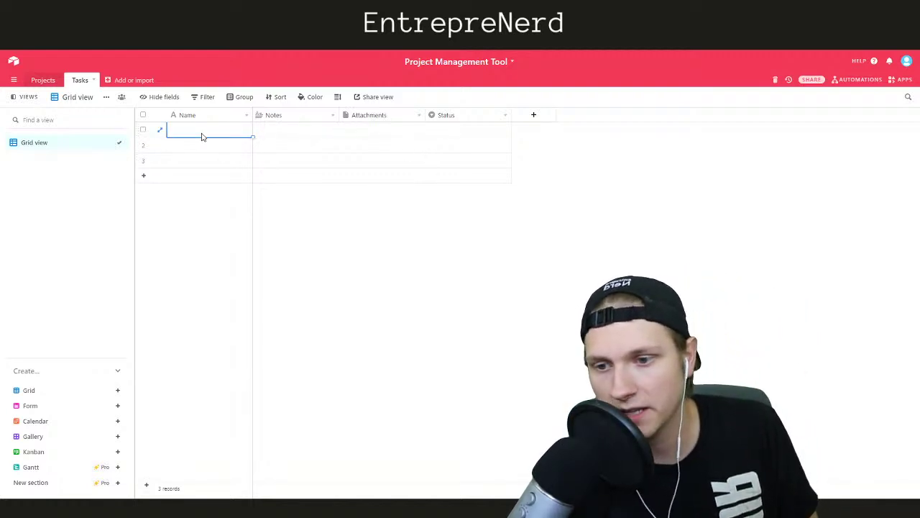
left_click(530, 116)
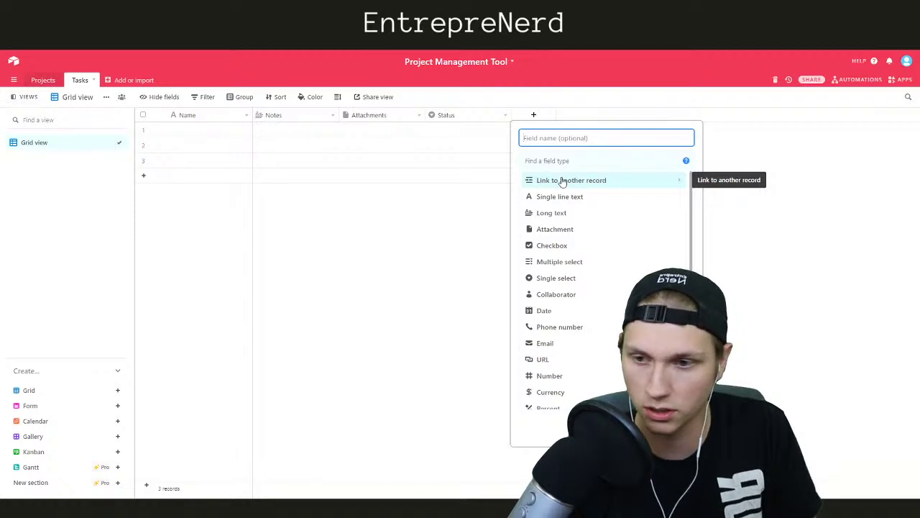
type("Pr")
key("BackSpace")
type("Associated Projec")
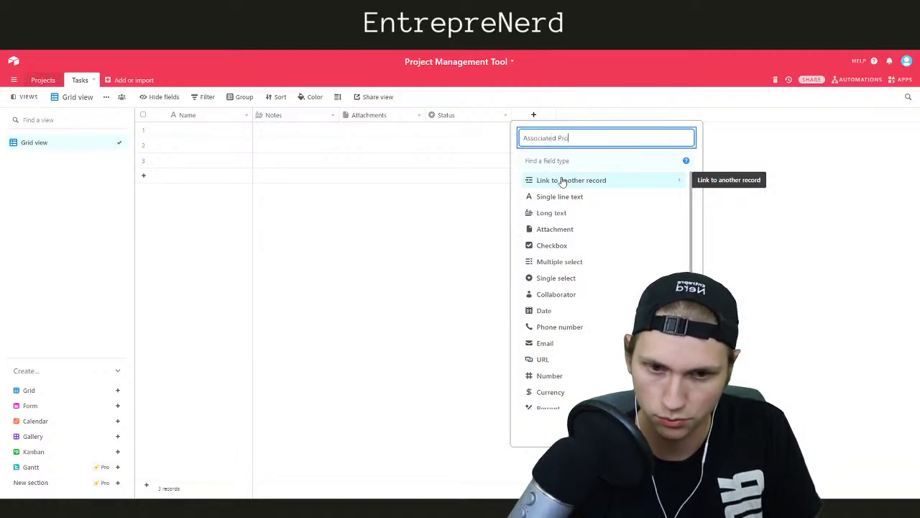
left_click(563, 181)
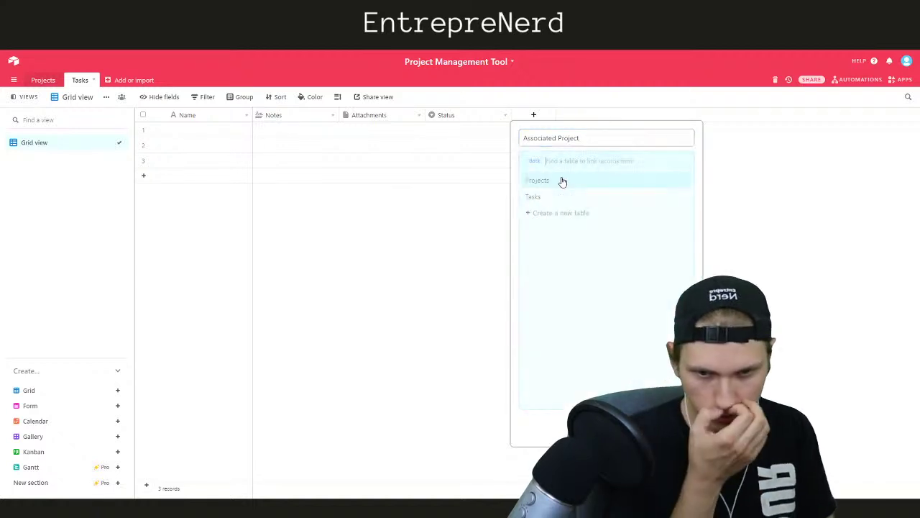
left_click(563, 182)
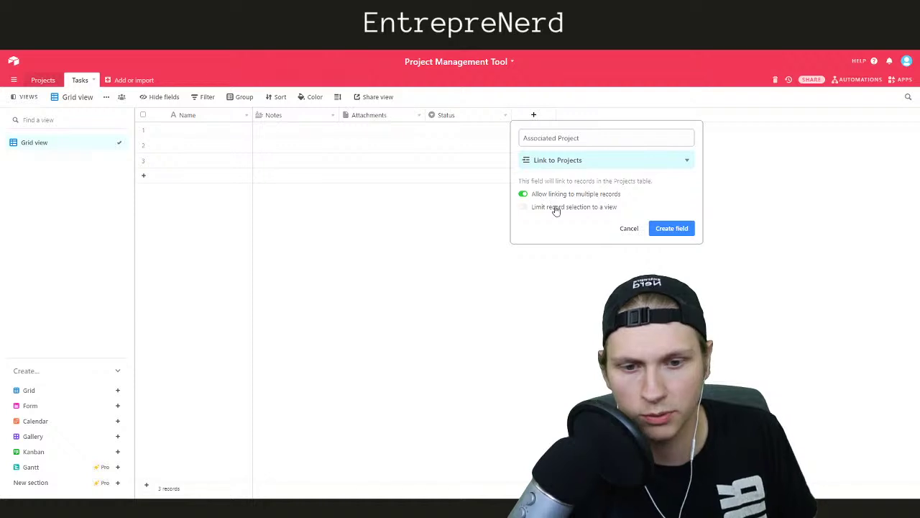
left_click(668, 228)
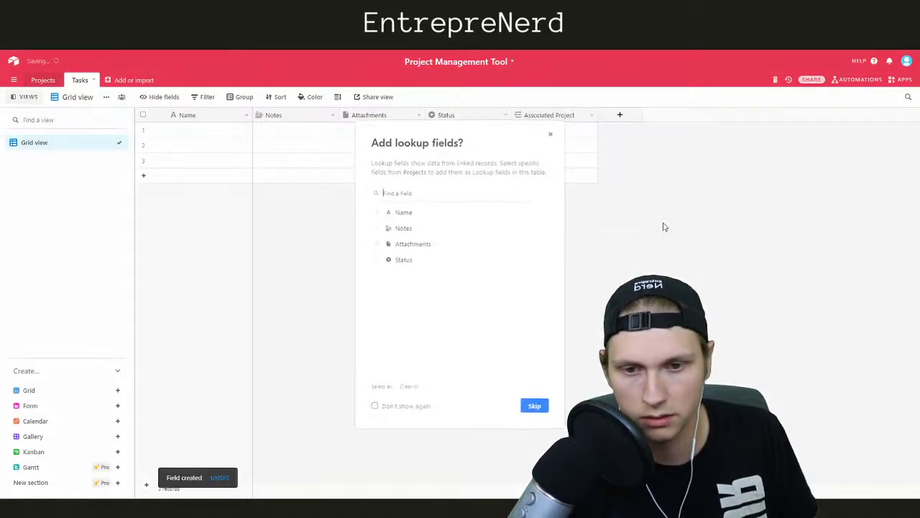
Add a project Name lookup field, then delete that lookup column again
left_click(379, 214)
left_click(530, 401)
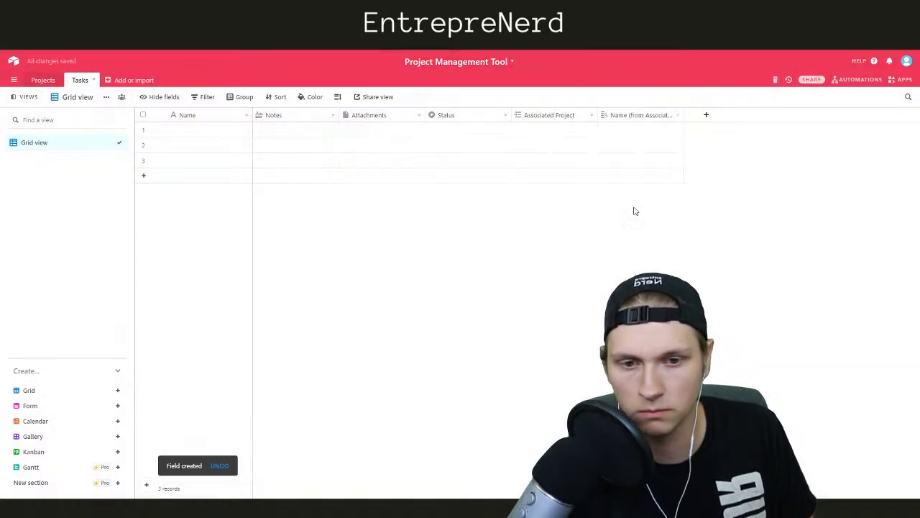
right_click(641, 117)
left_click(633, 325)
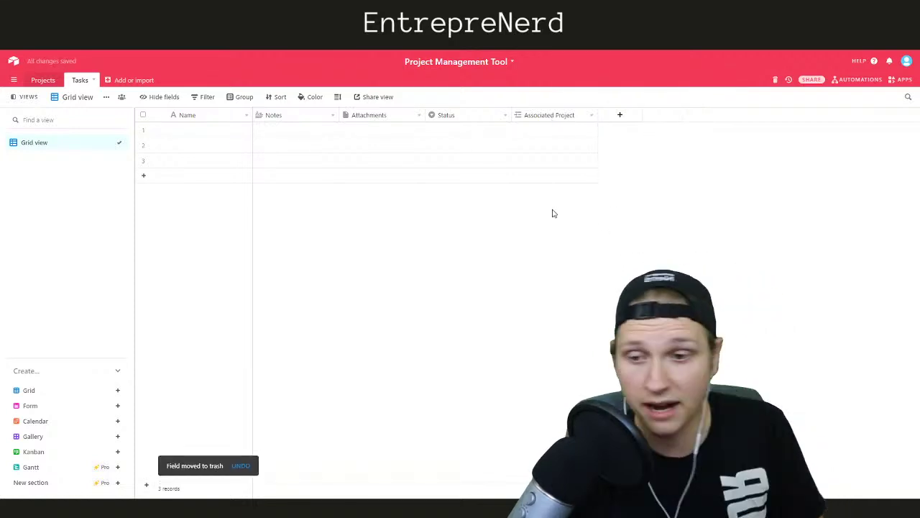
left_click(538, 131)
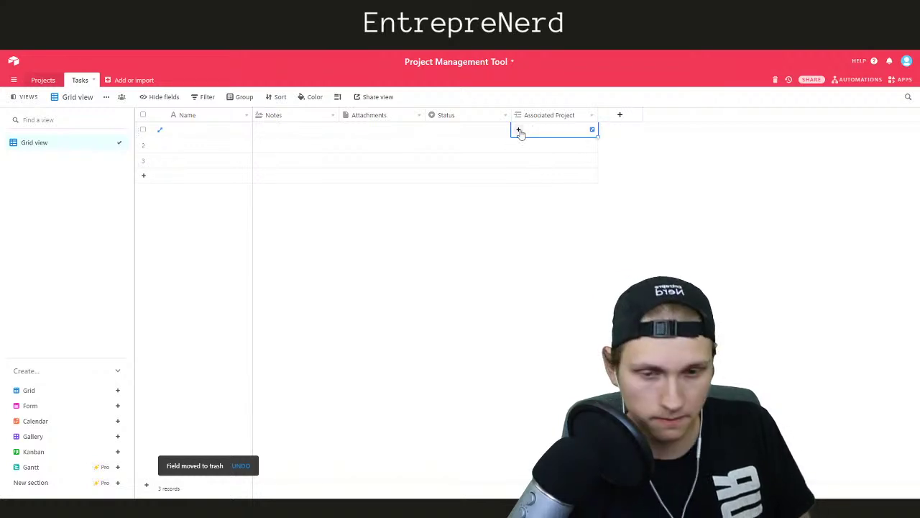
Go to the Projects table and open Project #1's Tasks picker, closing it without linking
left_click(43, 80)
left_click(516, 137)
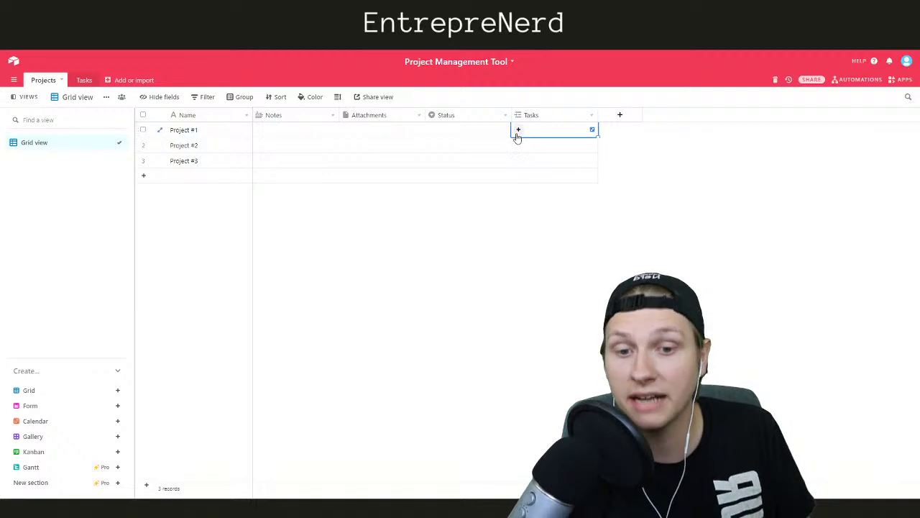
left_click(518, 132)
left_click(651, 70)
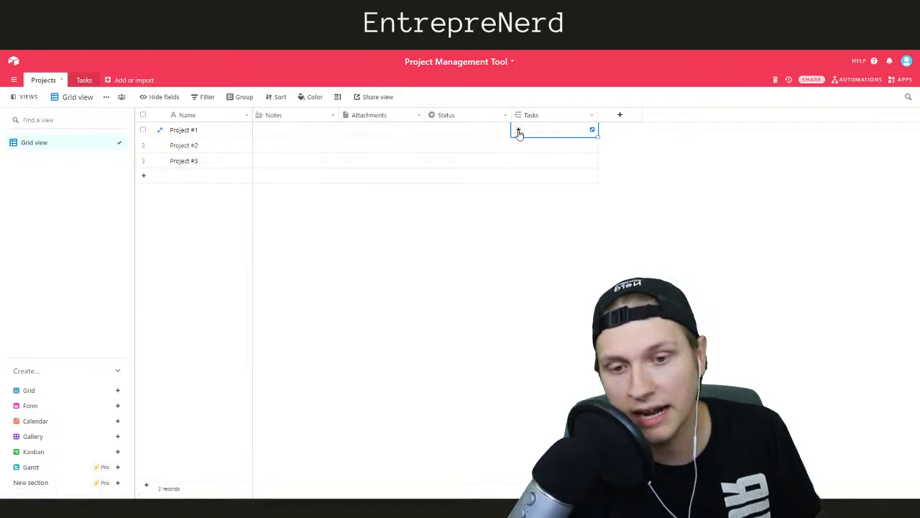
Create a new Fix boat task linked to Project #1
left_click(189, 132)
left_click(191, 114)
left_click(518, 144)
left_click(517, 130)
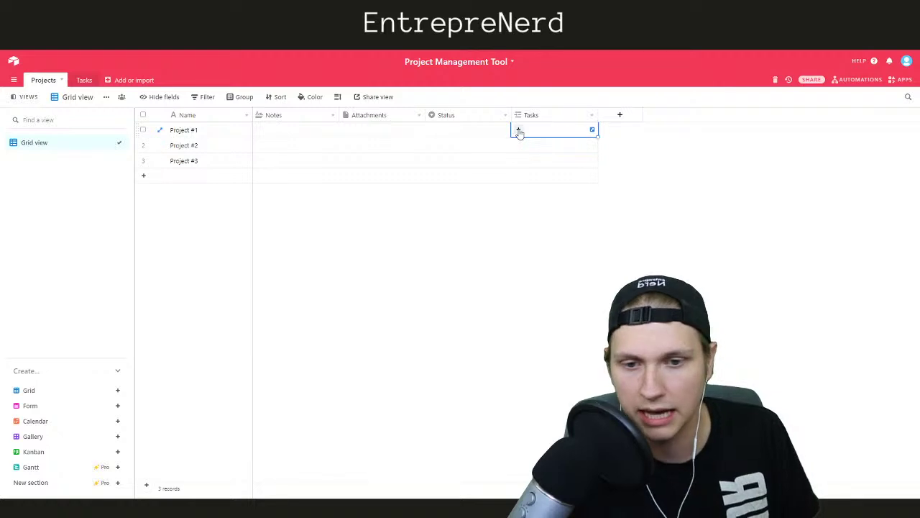
left_click(516, 129)
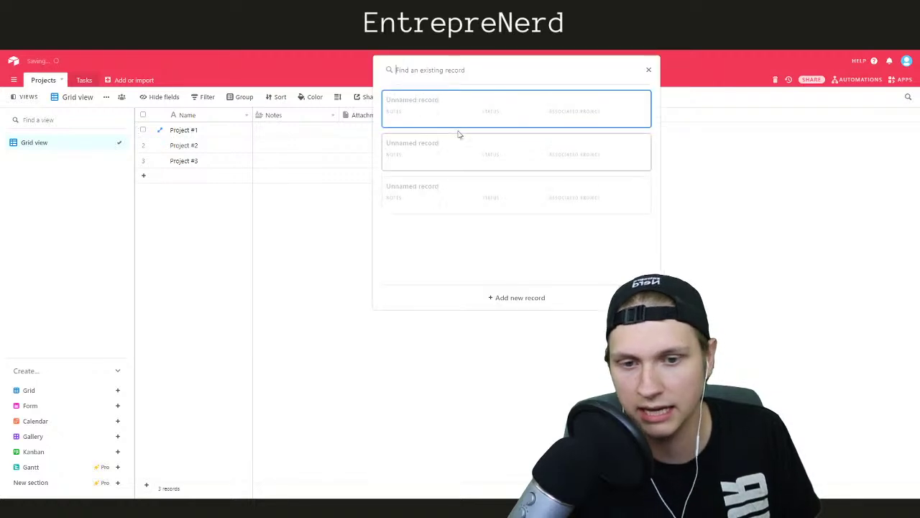
left_click(498, 298)
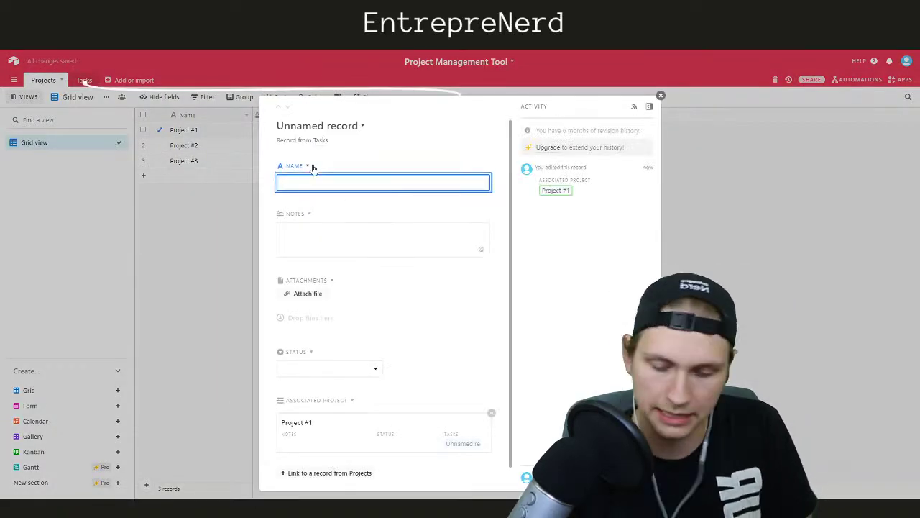
type("Task")
key("BackSpace")
key("BackSpace")
key("BackSpace")
key("BackSpace")
type("Fix boat")
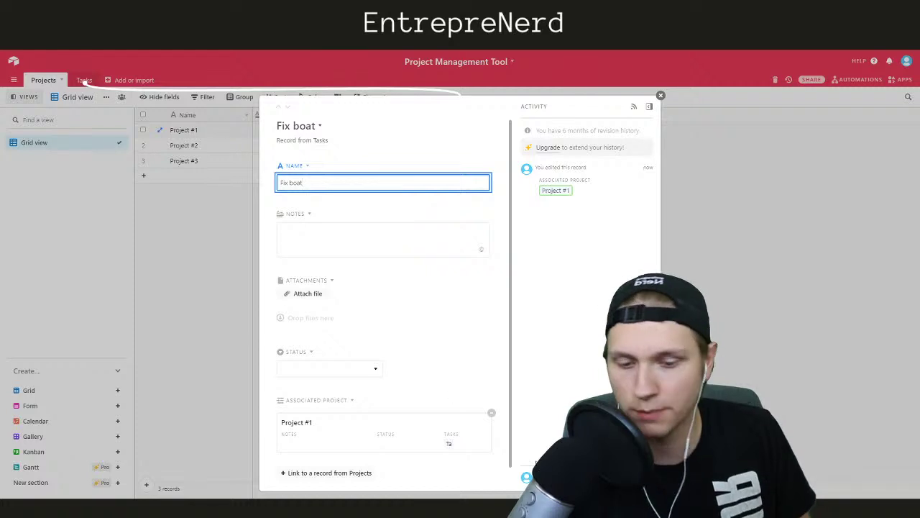
scroll(446, 425, "down", 1)
left_click(661, 95)
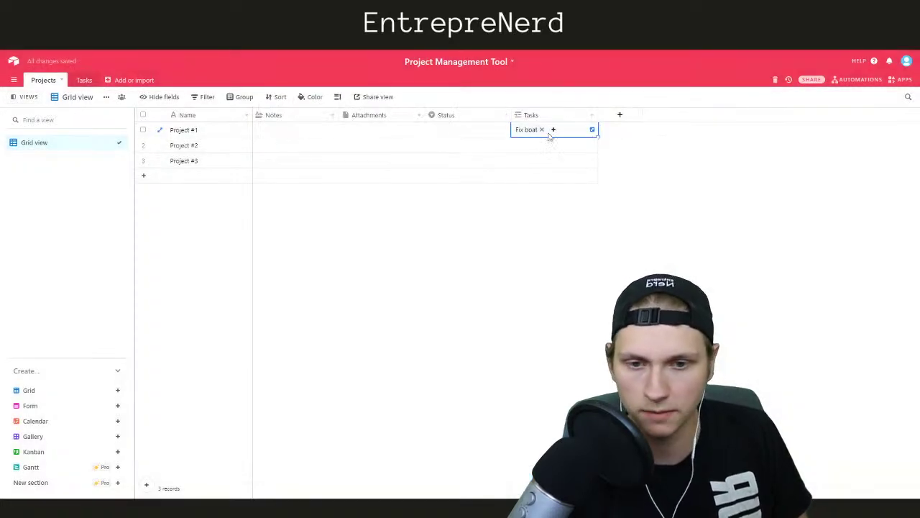
Link new tasks Create template and Futz with wiring, then widen the Tasks column
left_click(553, 133)
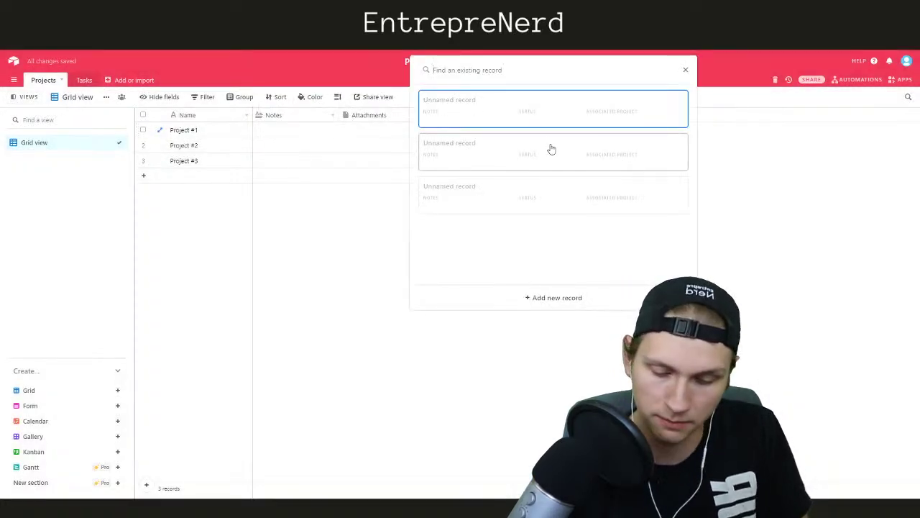
type("Create template")
left_click(537, 296)
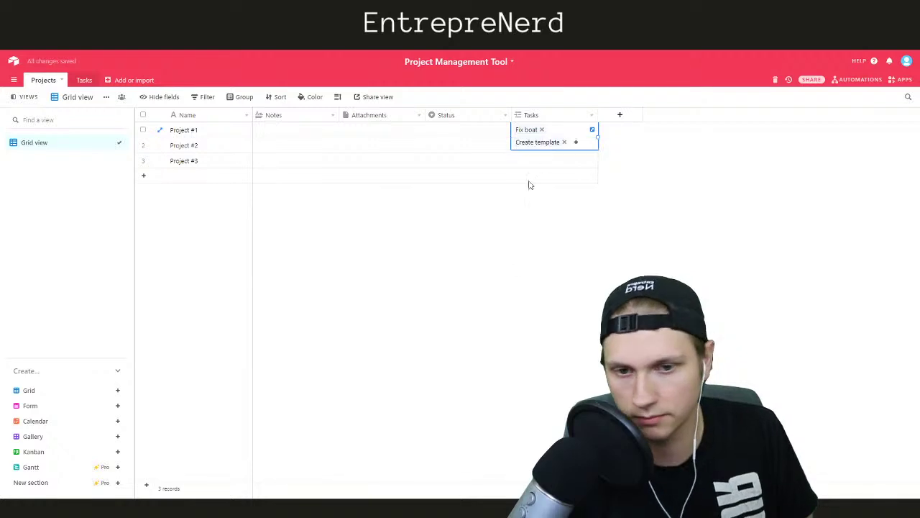
left_click(575, 142)
type("Futz with w")
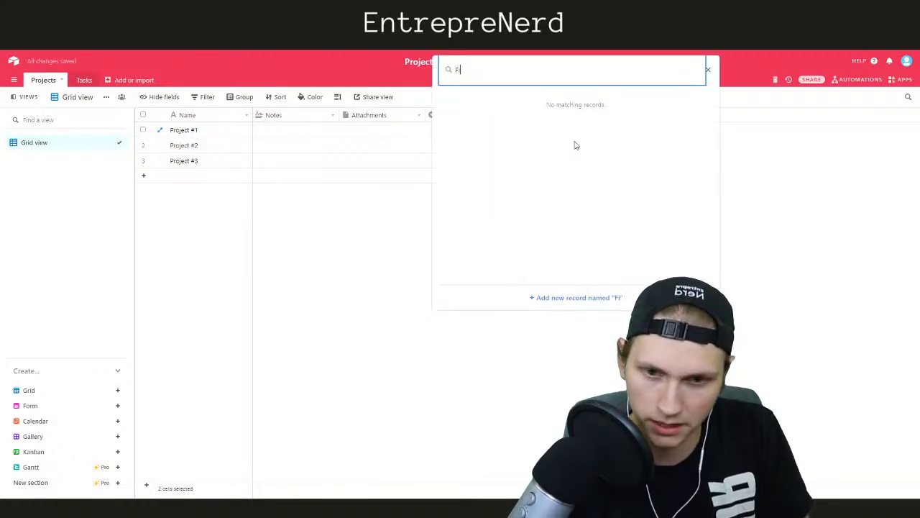
type("iring")
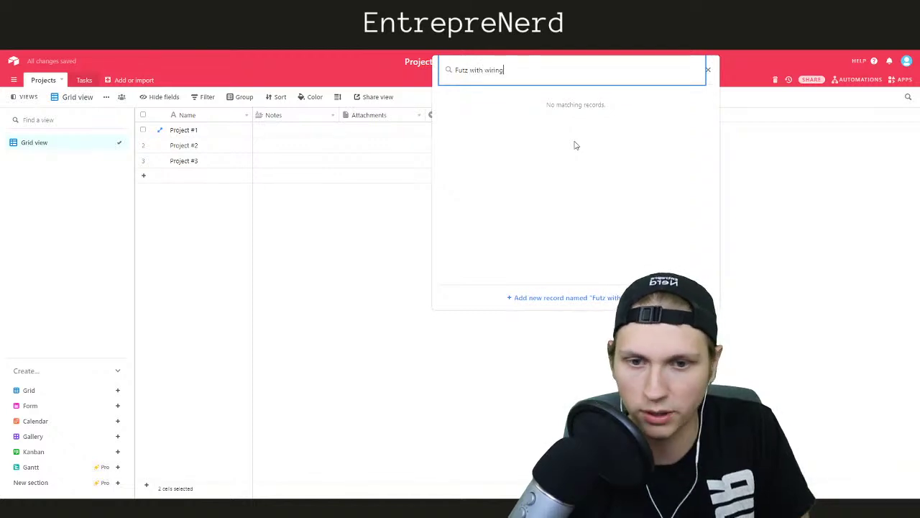
key("Return")
left_click(575, 226)
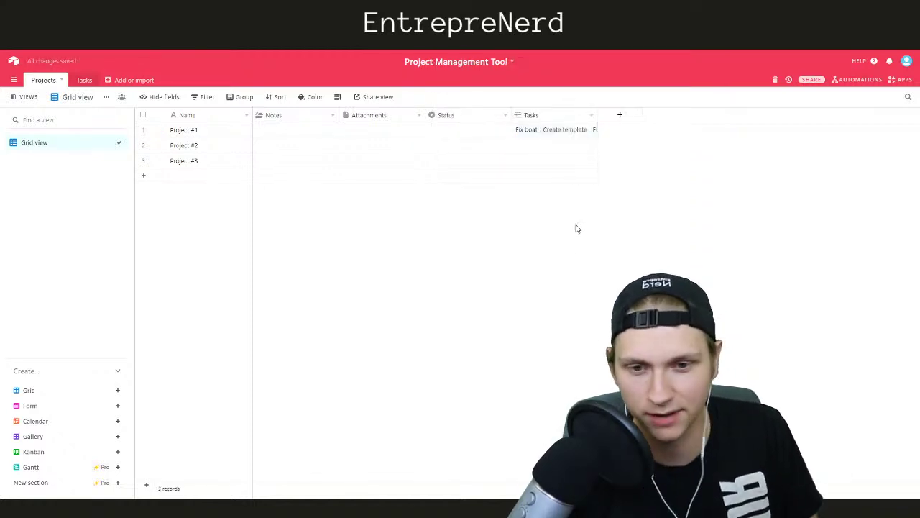
left_click_drag(597, 115, 689, 115)
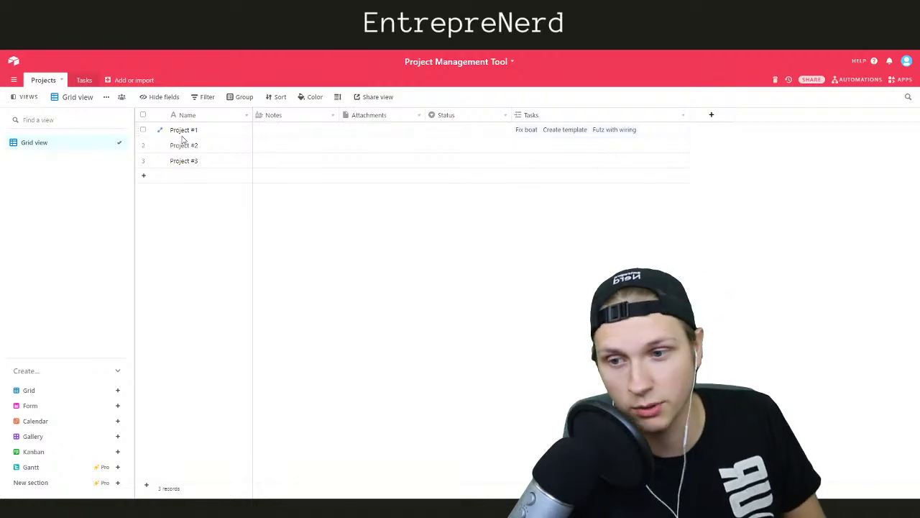
Delete the two blank records from the Tasks table
left_click(81, 80)
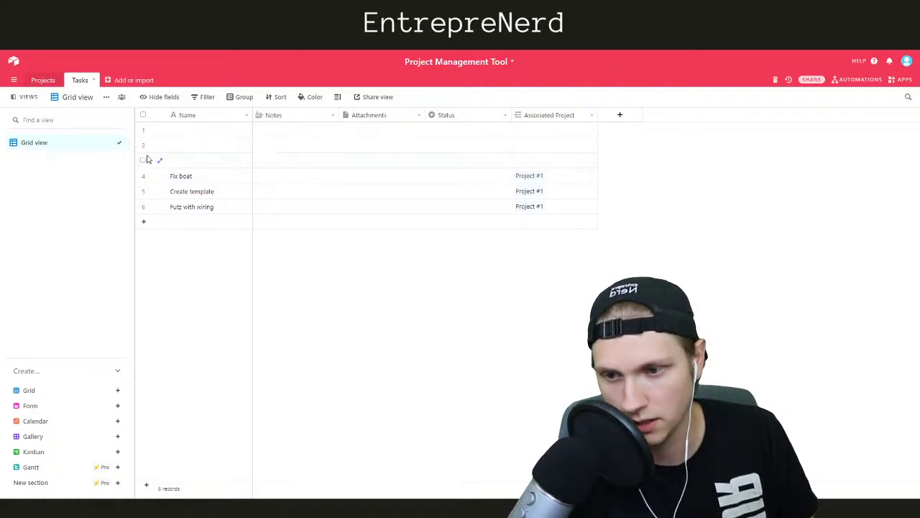
left_click(143, 129)
left_click(143, 144)
right_click(144, 148)
left_click(173, 170)
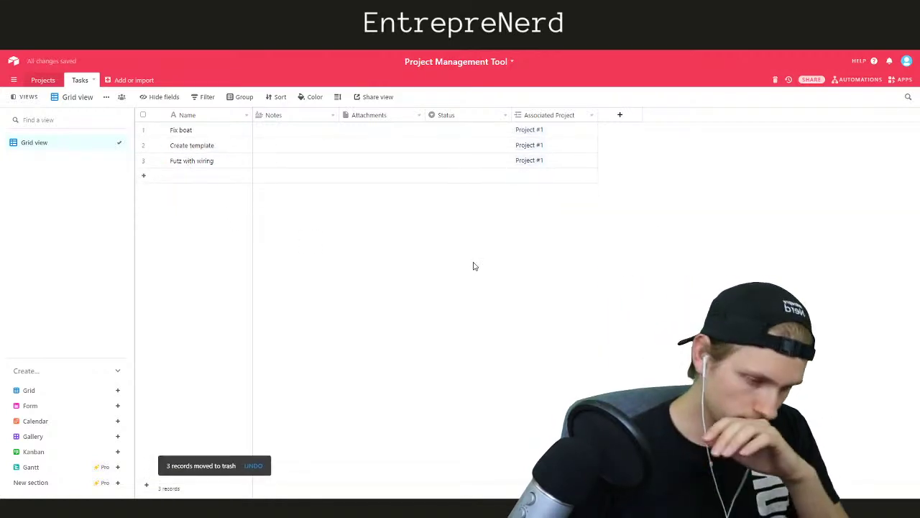
Add a Paint walls task linked to Project #2 and check the link in Projects
left_click(199, 177)
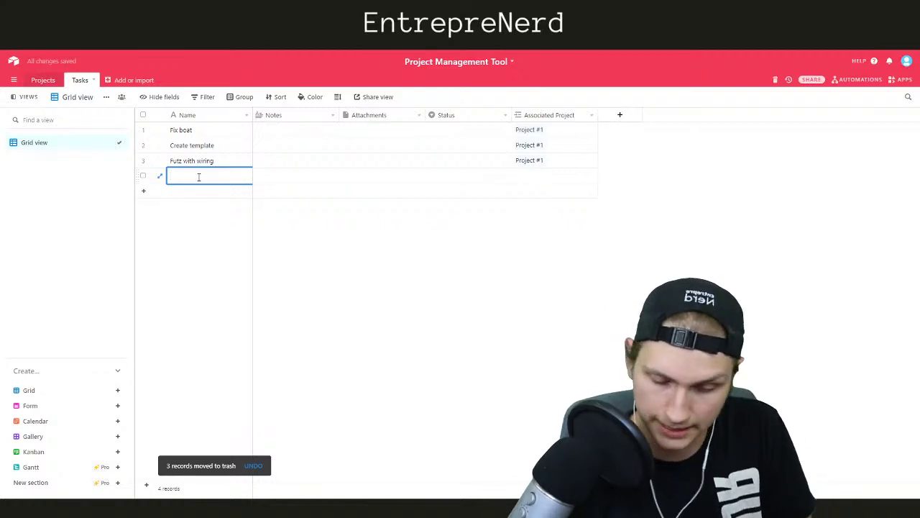
type("Paint walls")
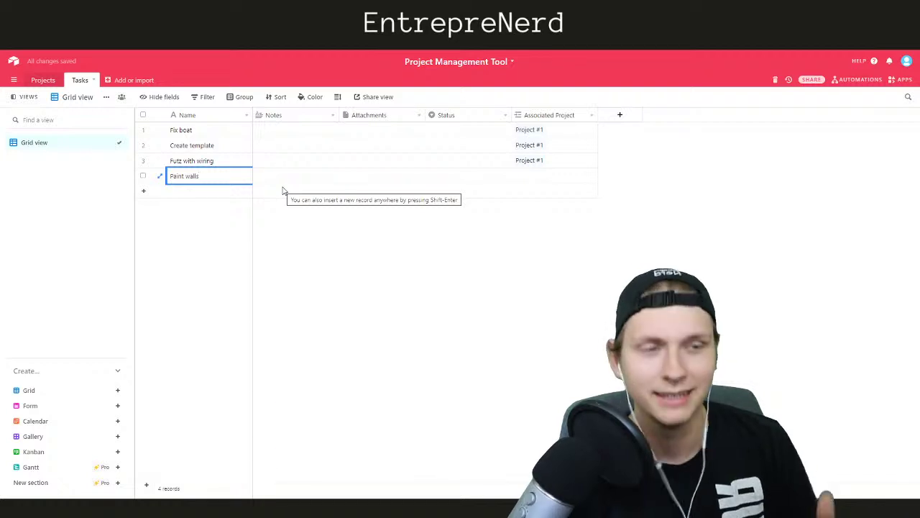
left_click(309, 237)
left_click(517, 179)
left_click(518, 177)
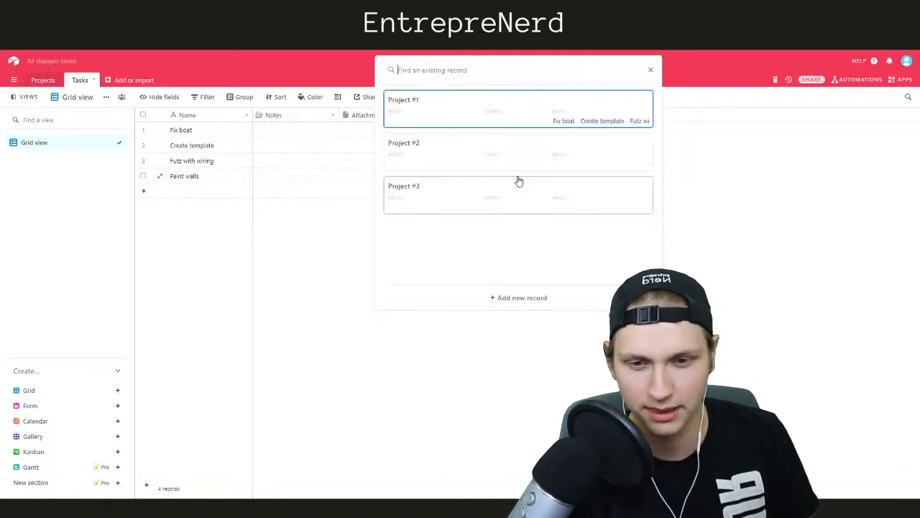
left_click(470, 154)
left_click(395, 299)
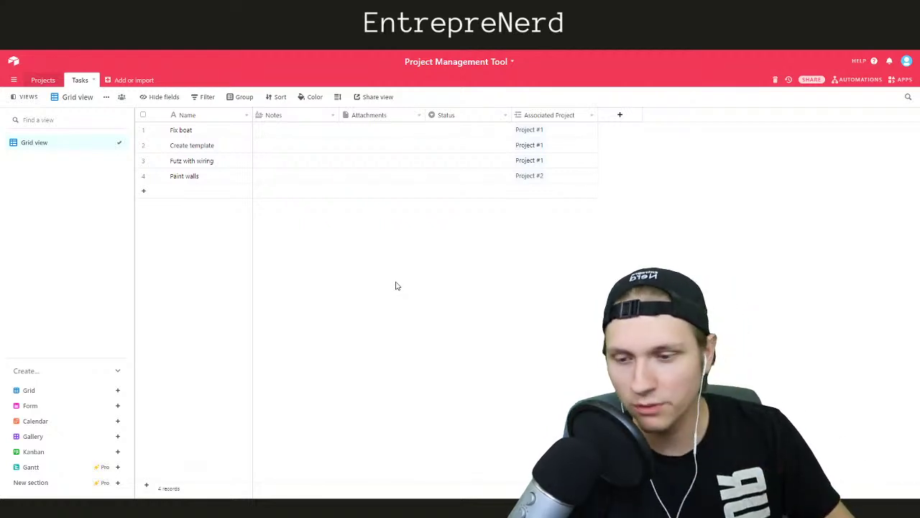
left_click(43, 80)
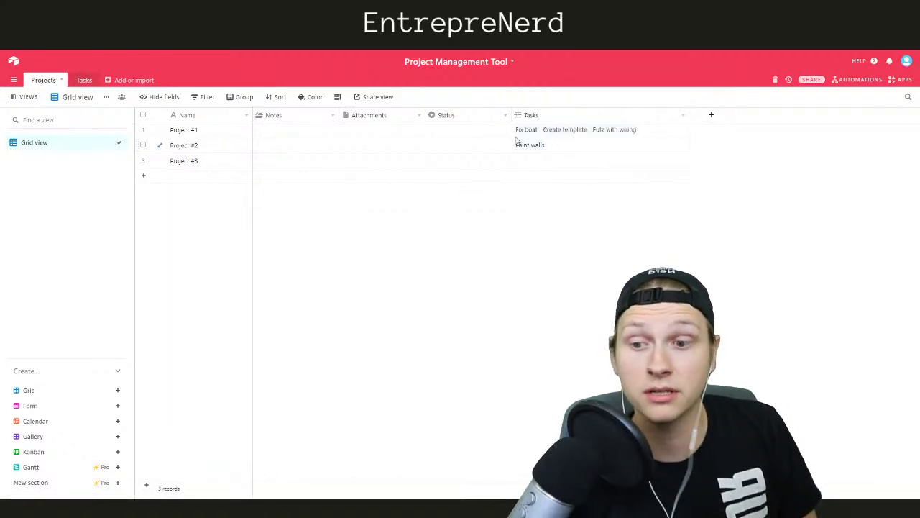
left_click(82, 80)
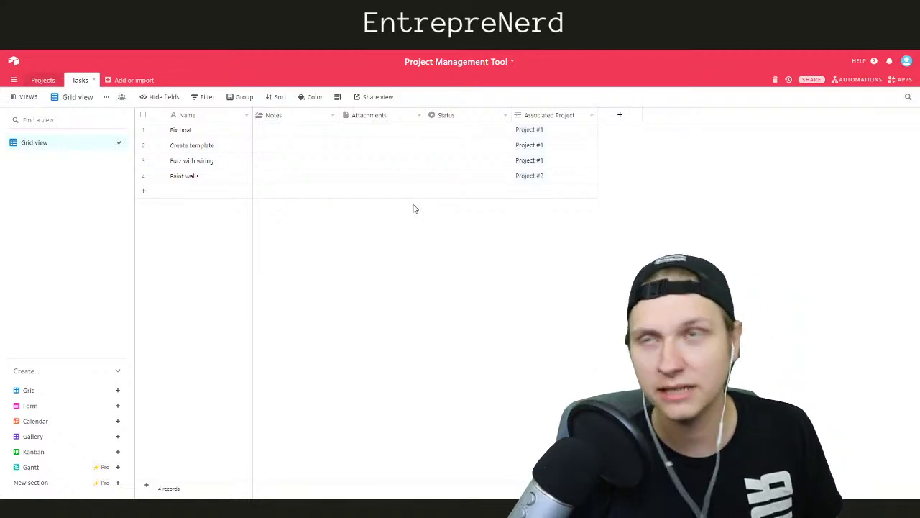
Add a Collaborator field 'Assigned Employee' that allows multiple collaborators per task
left_click(618, 115)
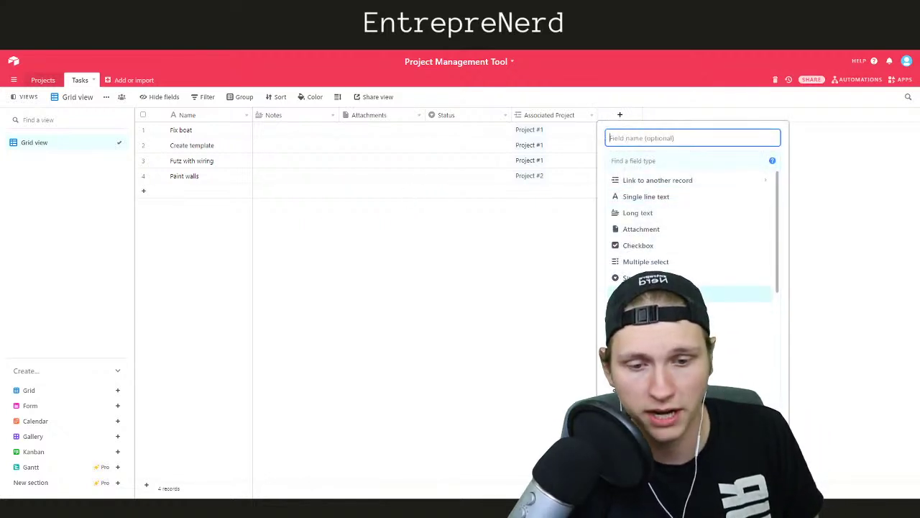
scroll(690, 287, "down", 5)
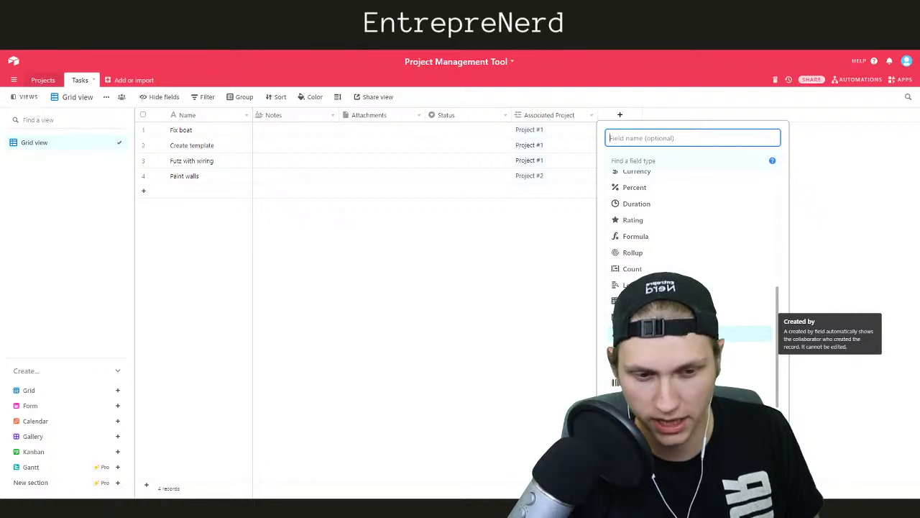
scroll(690, 302, "up", 5)
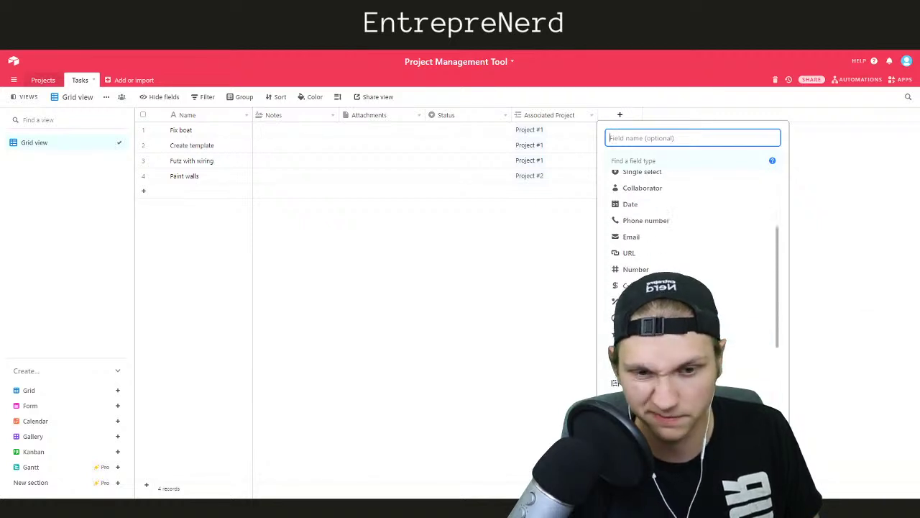
left_click(647, 295)
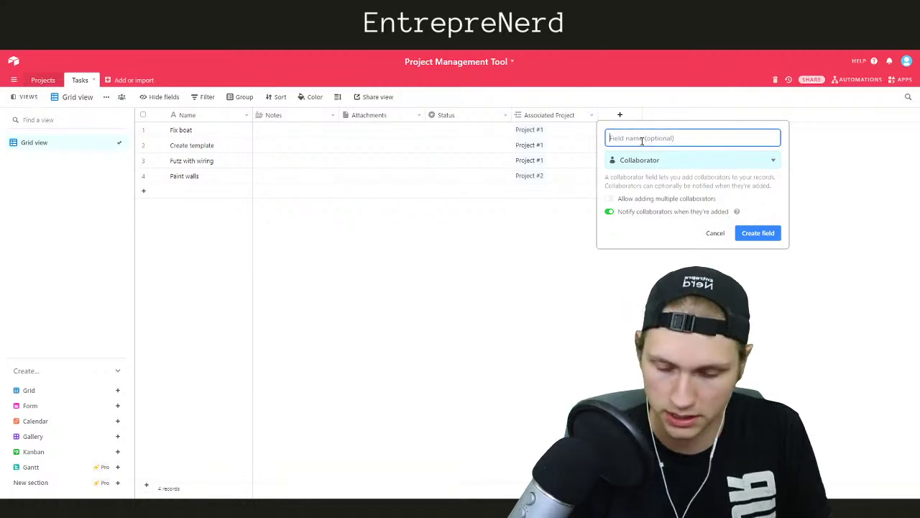
type("Assigned")
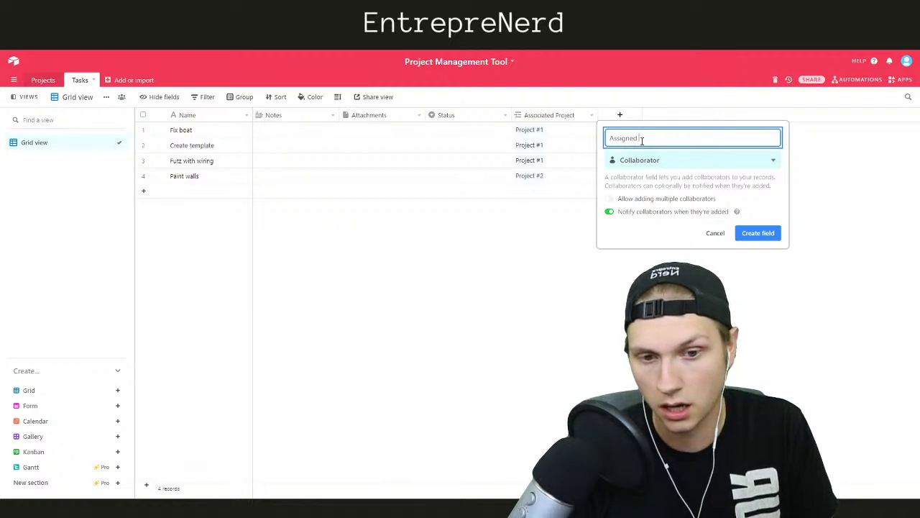
type("Employee")
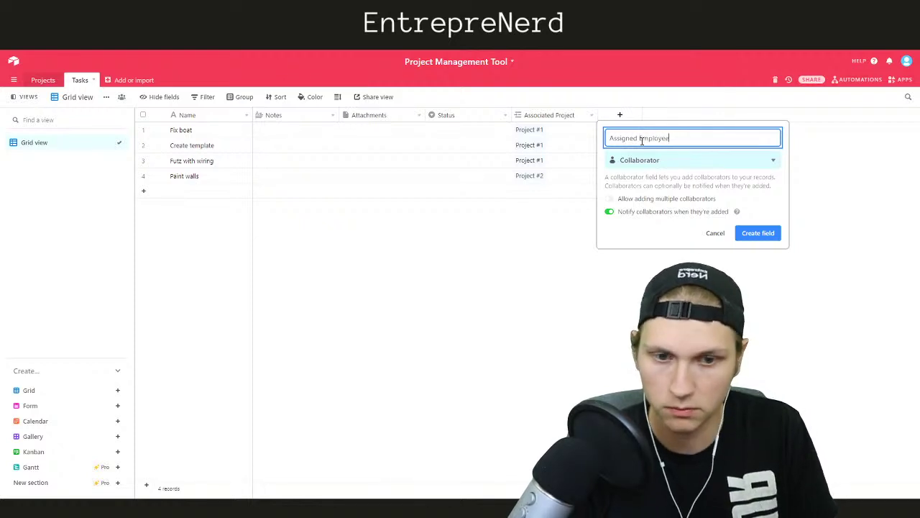
left_click(610, 200)
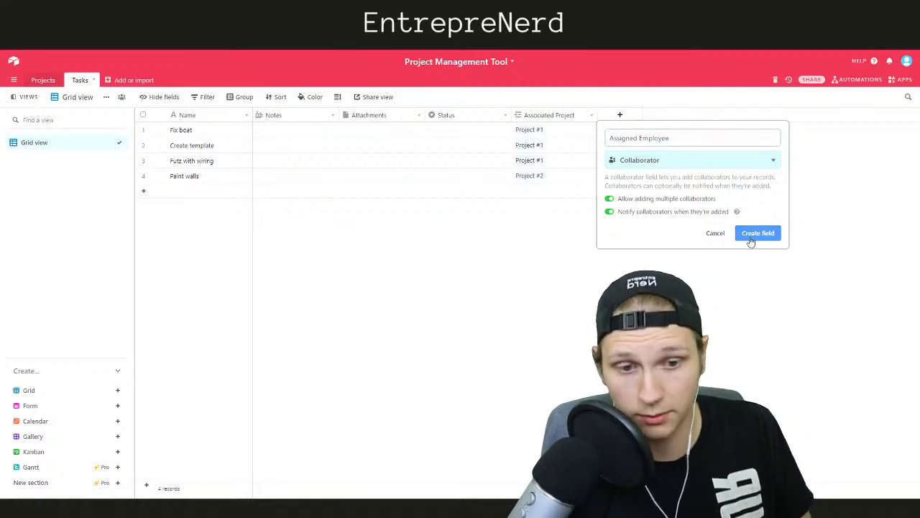
left_click(750, 234)
left_click(618, 130)
left_click(606, 130)
left_click(629, 225)
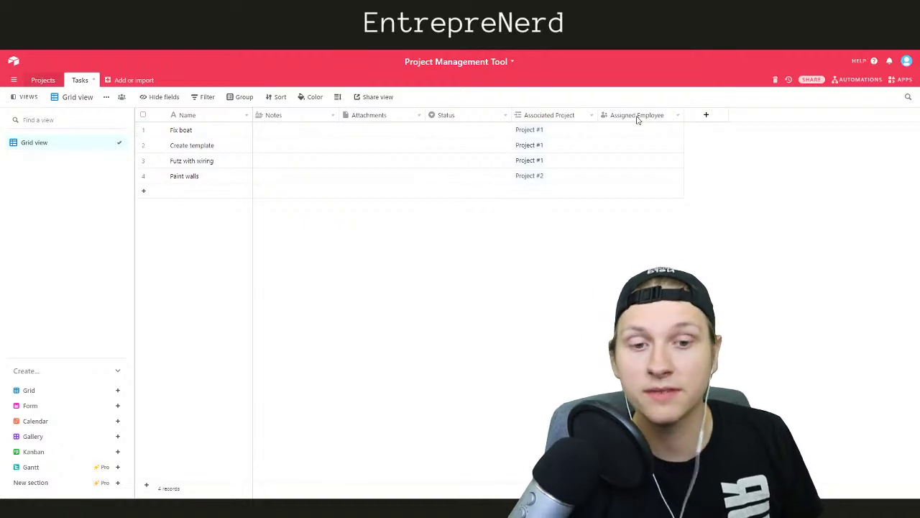
Open sharing for this base only, with invitee permission set to Editor
left_click(810, 79)
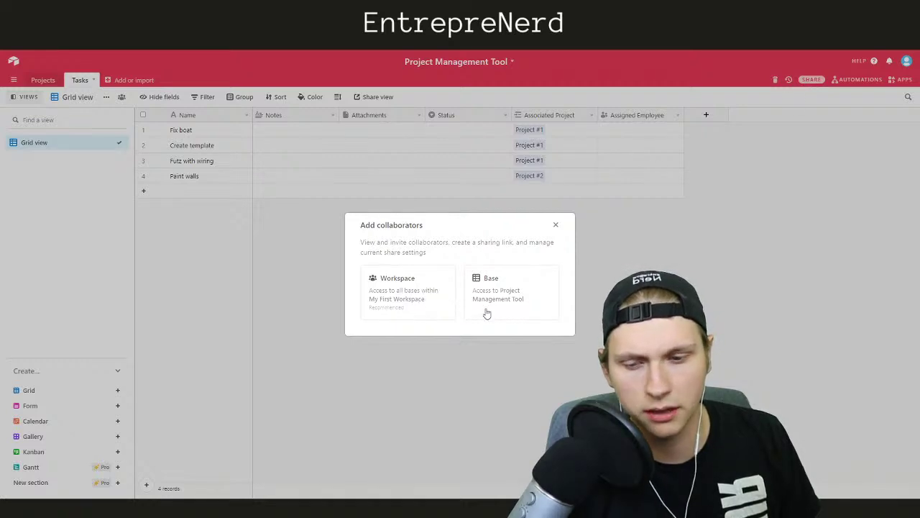
left_click(502, 294)
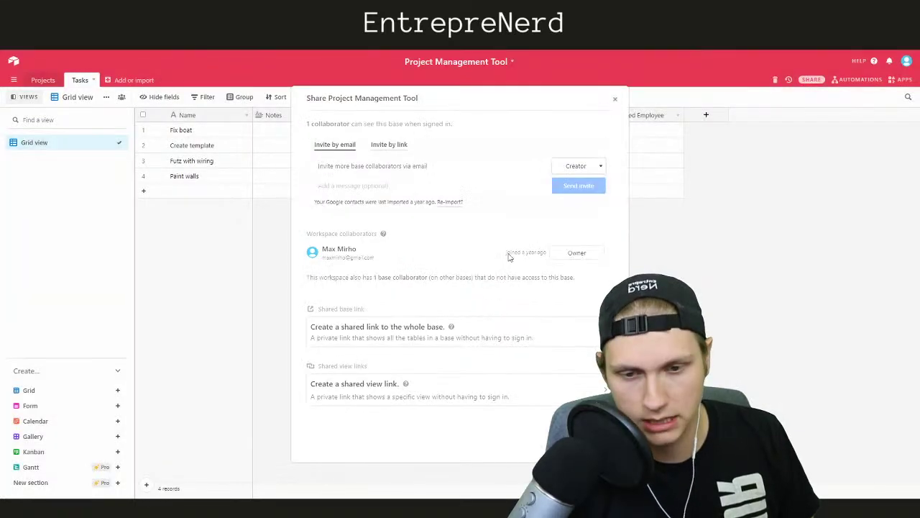
left_click(578, 167)
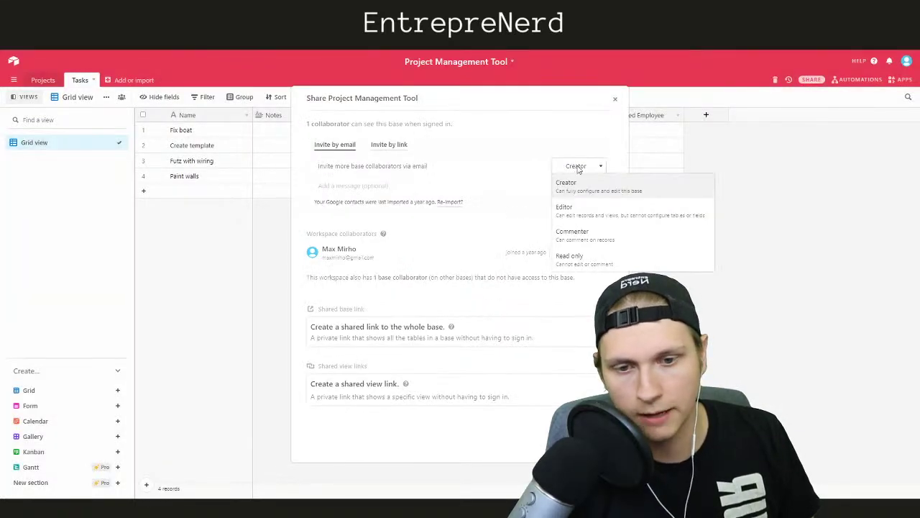
left_click(570, 210)
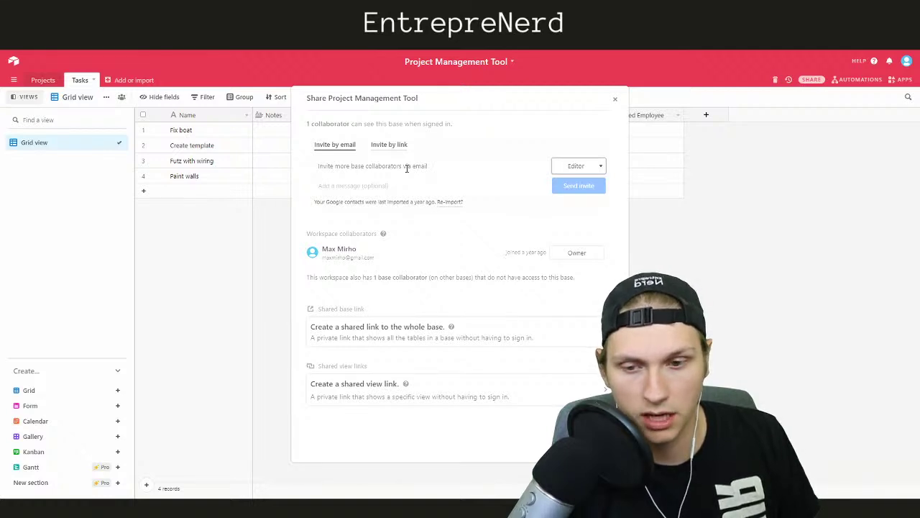
left_click(391, 146)
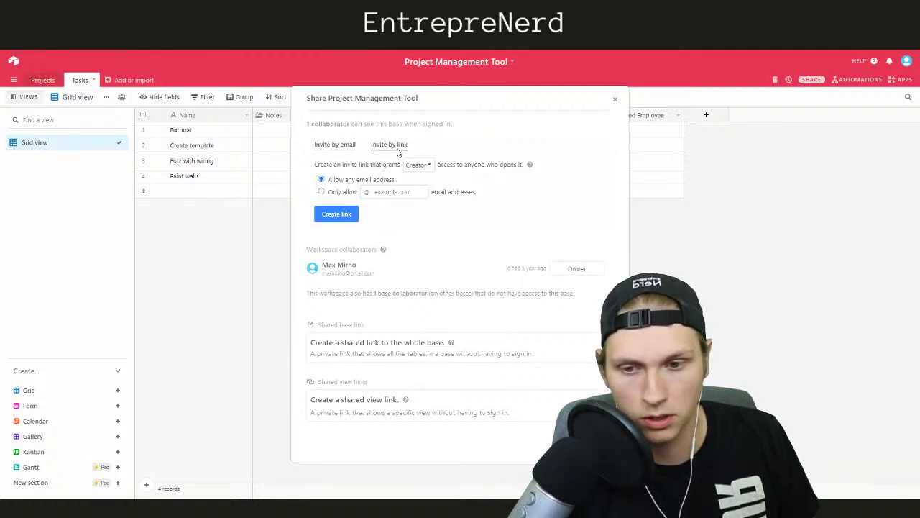
left_click(337, 148)
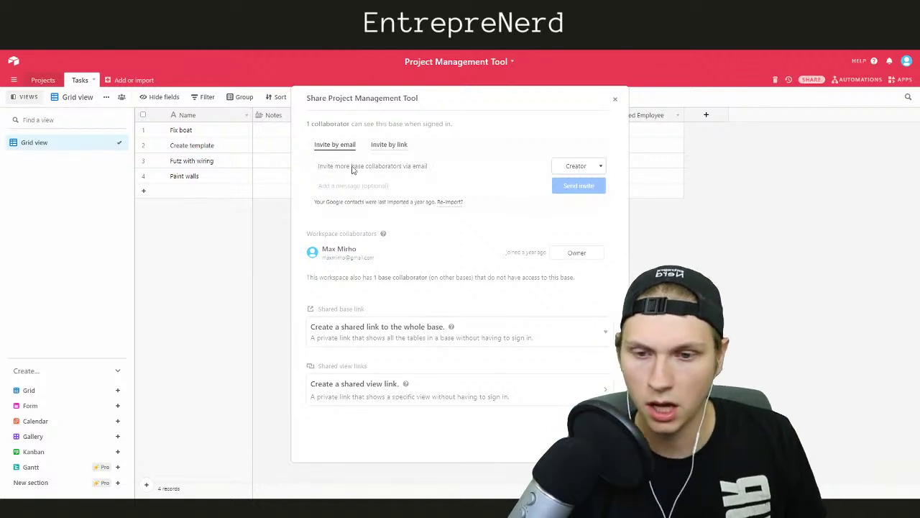
Invite the suggested contact by e-mail address with Editor access
left_click(352, 167)
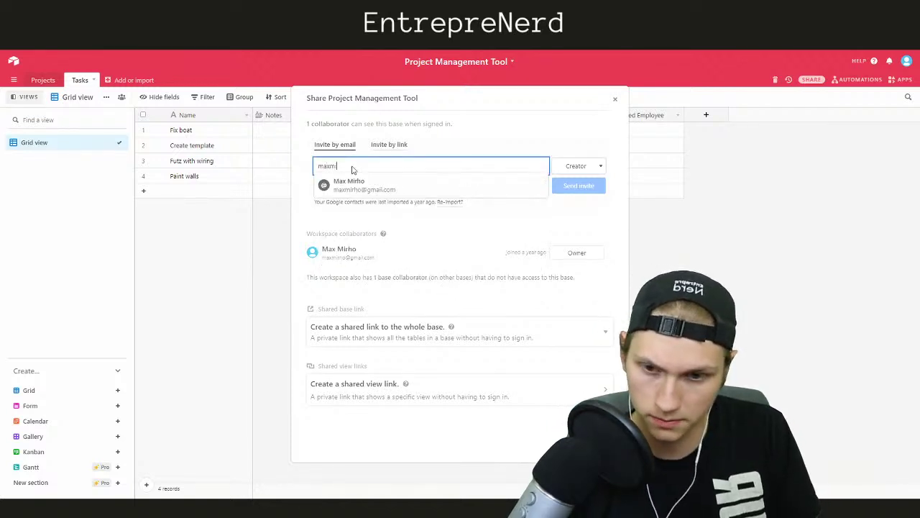
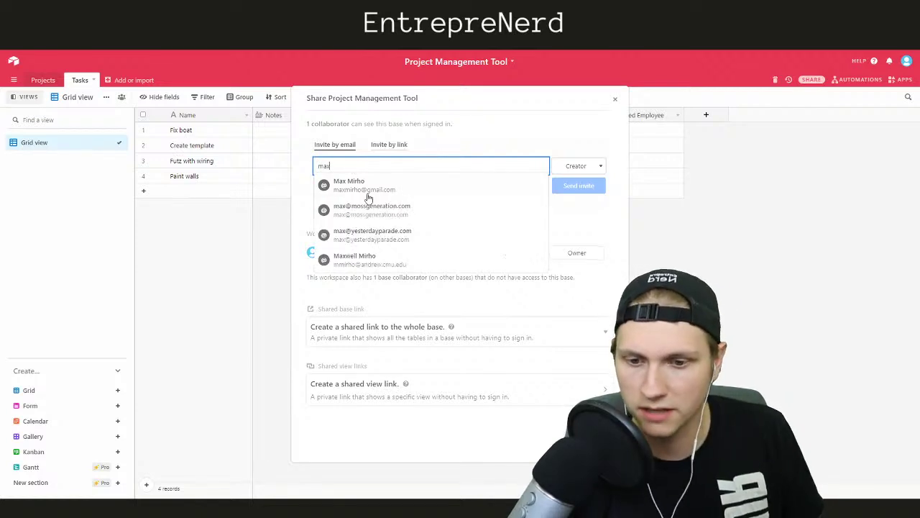
left_click(372, 209)
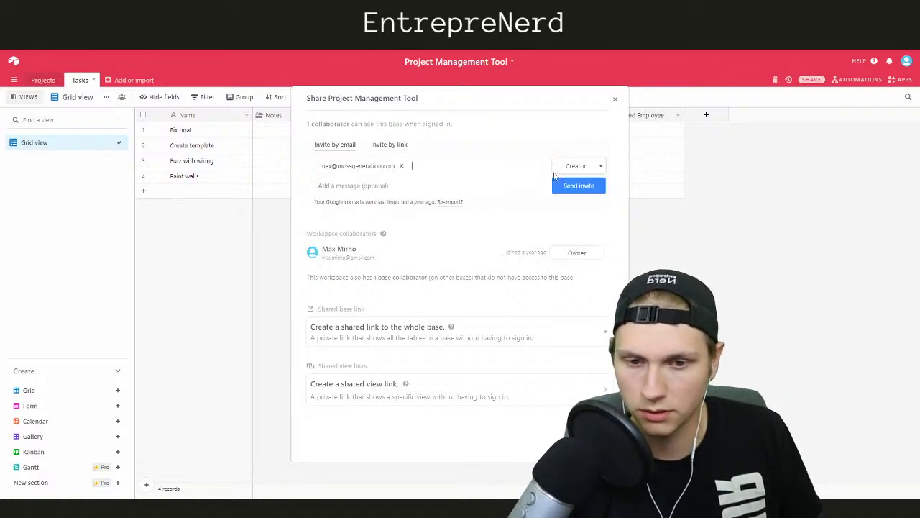
left_click(576, 168)
left_click(567, 209)
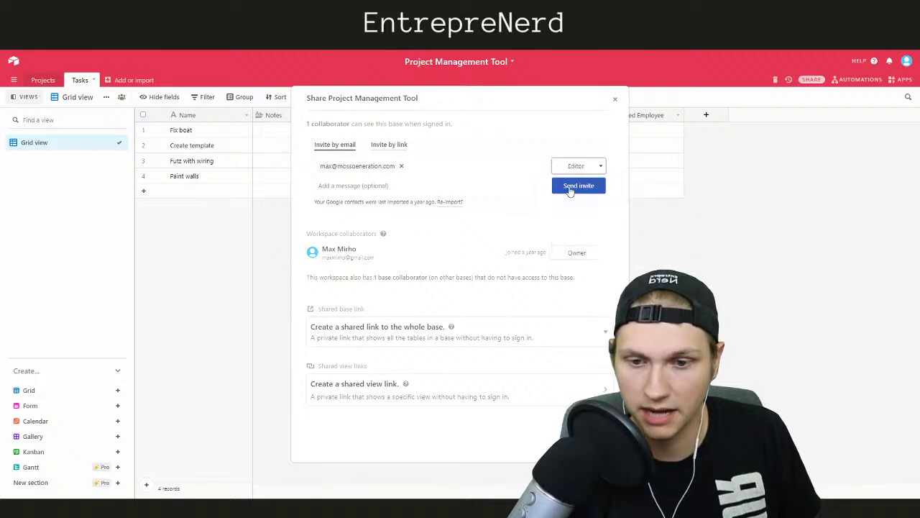
left_click(570, 189)
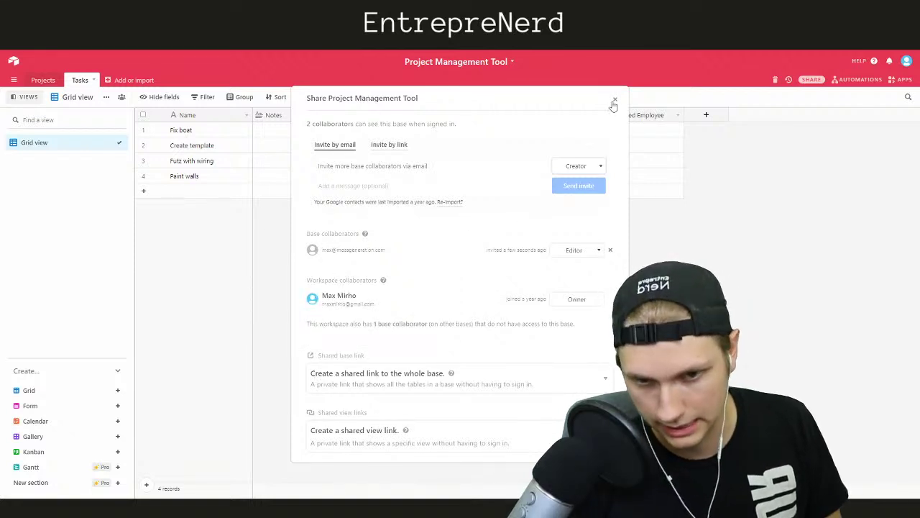
Close the sharing window and open Fix boat's Assigned Employee choices
left_click(615, 101)
left_click(633, 133)
left_click(605, 130)
Assign the named collaborator to Fix boat and the e-mail-only collaborator to Create template
left_click(650, 306)
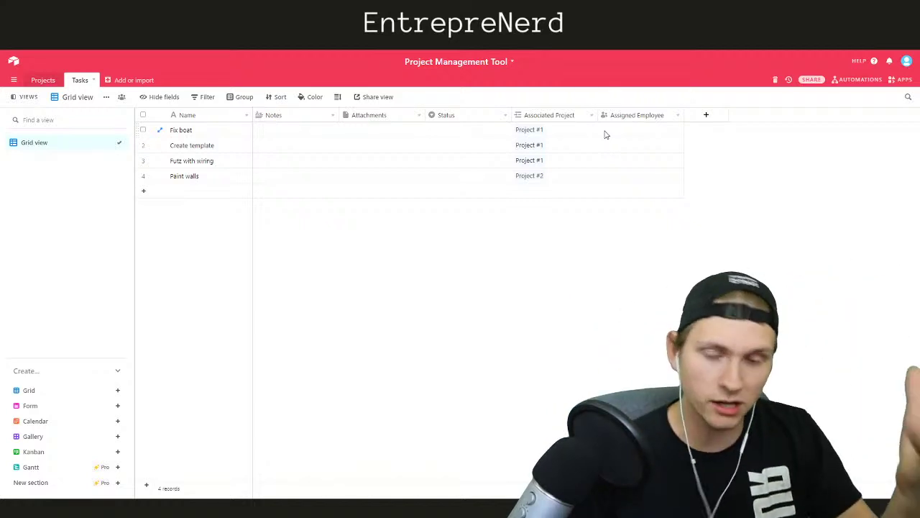
left_click(605, 135)
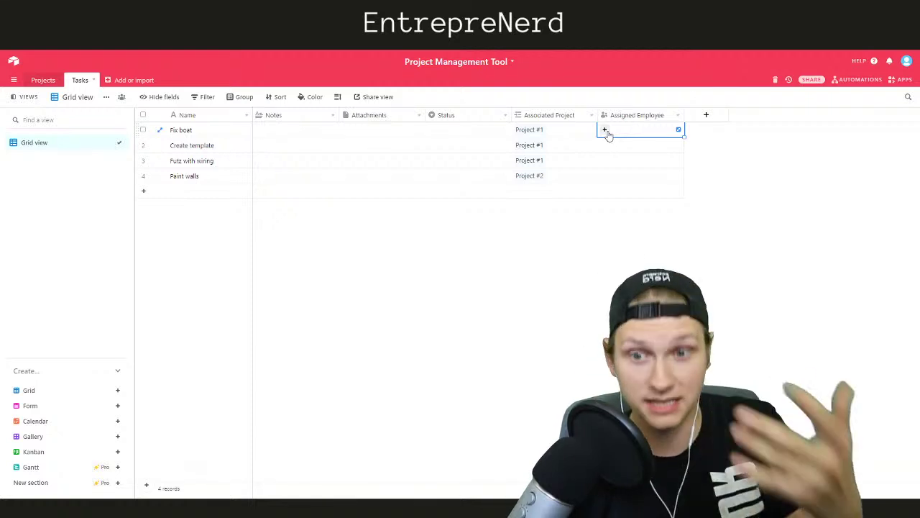
left_click(605, 131)
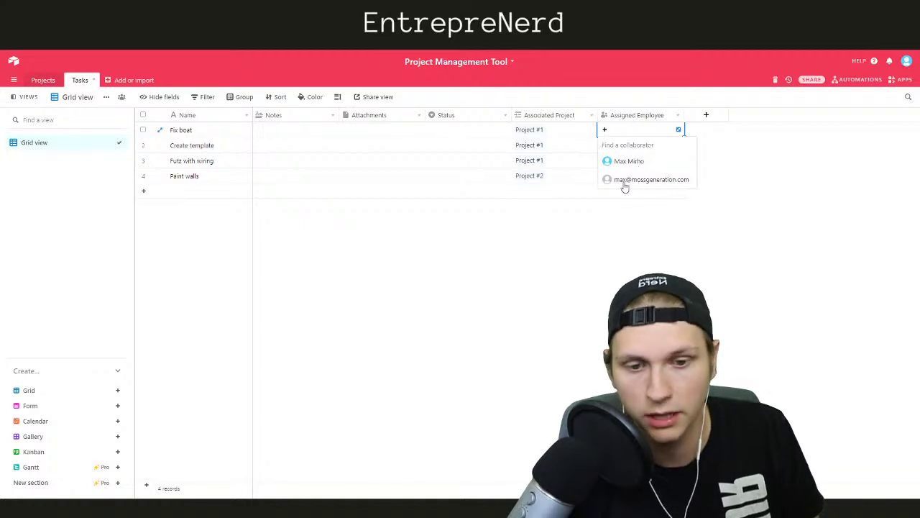
left_click(634, 225)
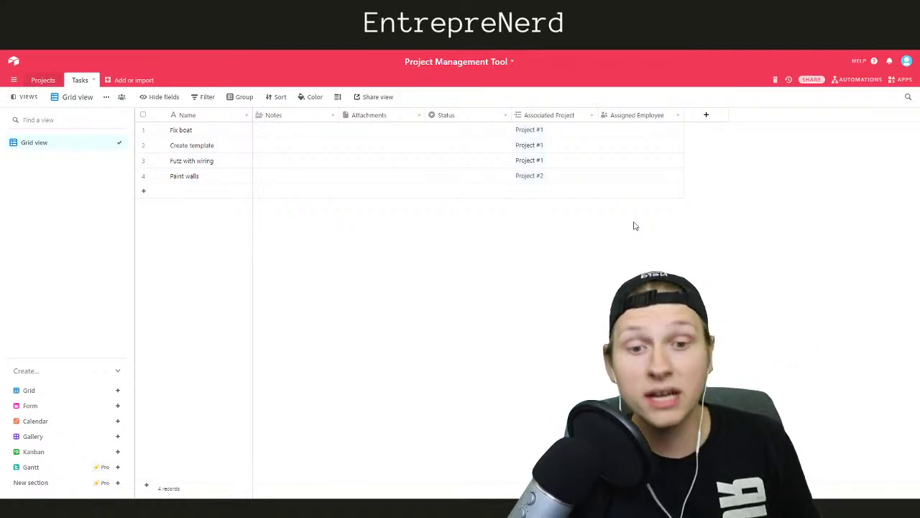
left_click(606, 135)
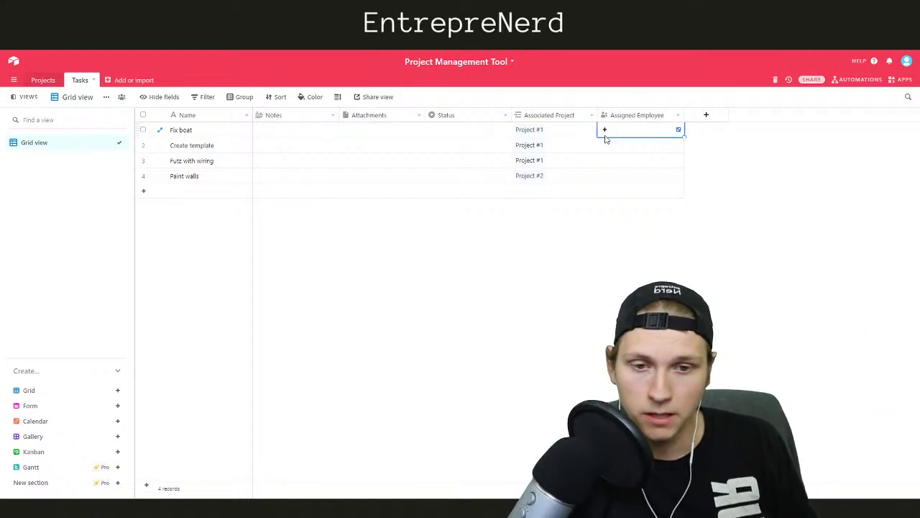
left_click(603, 130)
left_click(613, 161)
left_click(607, 149)
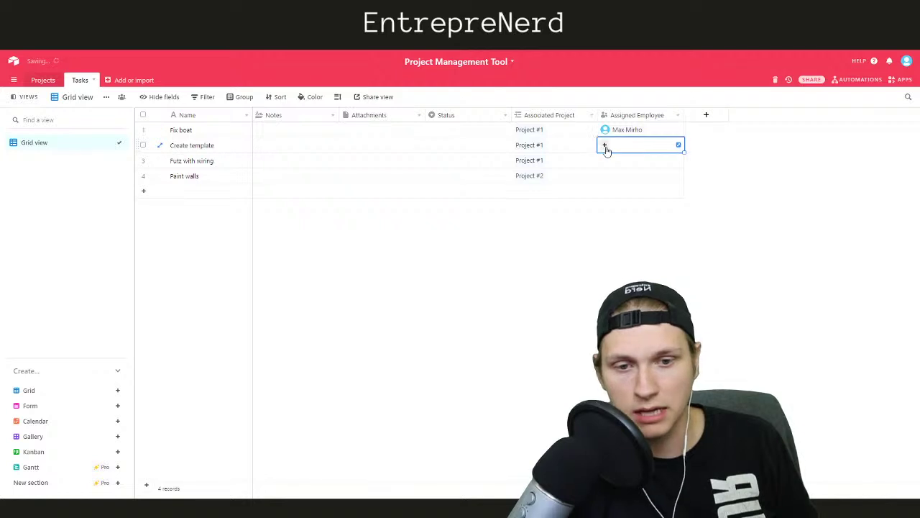
left_click(605, 147)
left_click(608, 195)
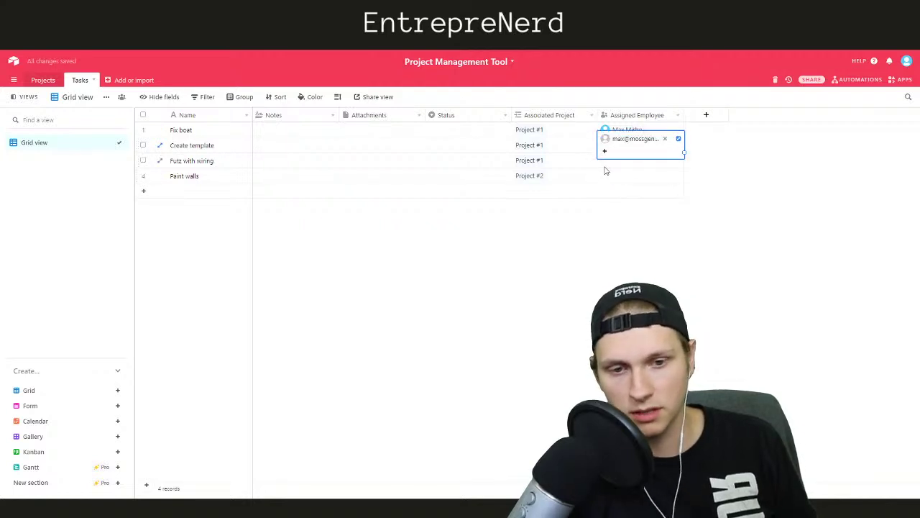
Assign the named collaborator to Futz with wiring and the e-mail-only one to Paint walls
left_click(606, 160)
left_click(605, 159)
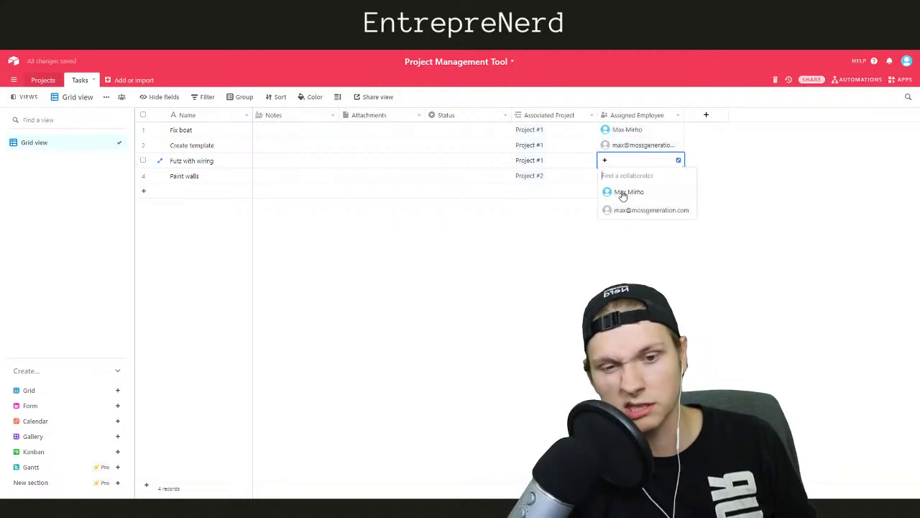
left_click(623, 194)
left_click(609, 177)
left_click(605, 176)
left_click(620, 225)
left_click(537, 262)
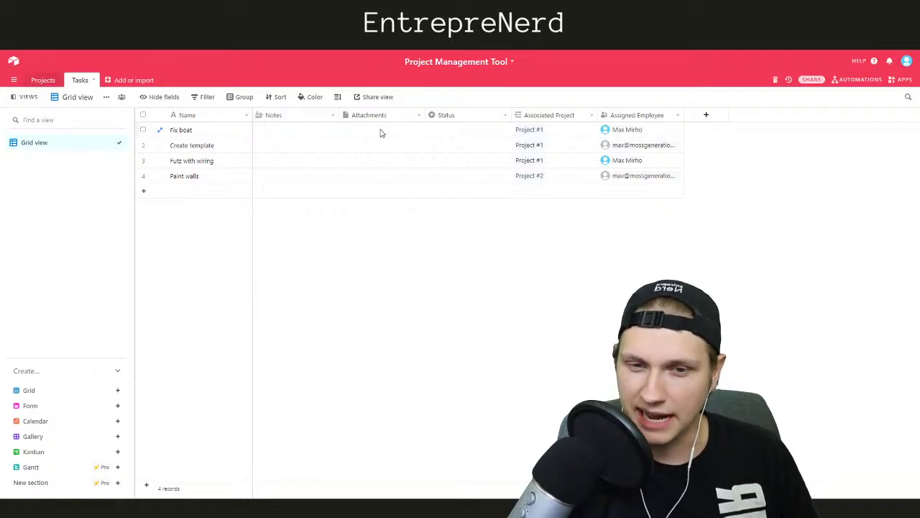
Add a Date field named 'Due Date' using the Friendly date format
left_click(703, 116)
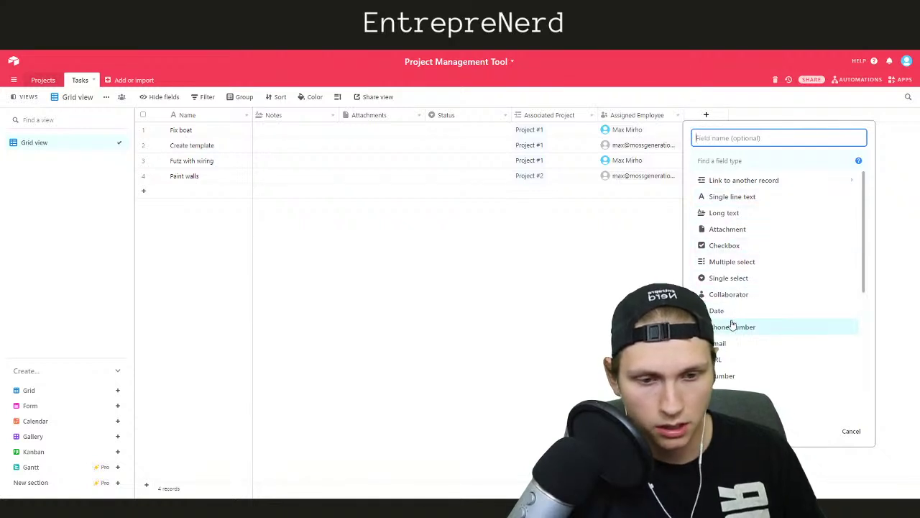
left_click(732, 311)
left_click(730, 138)
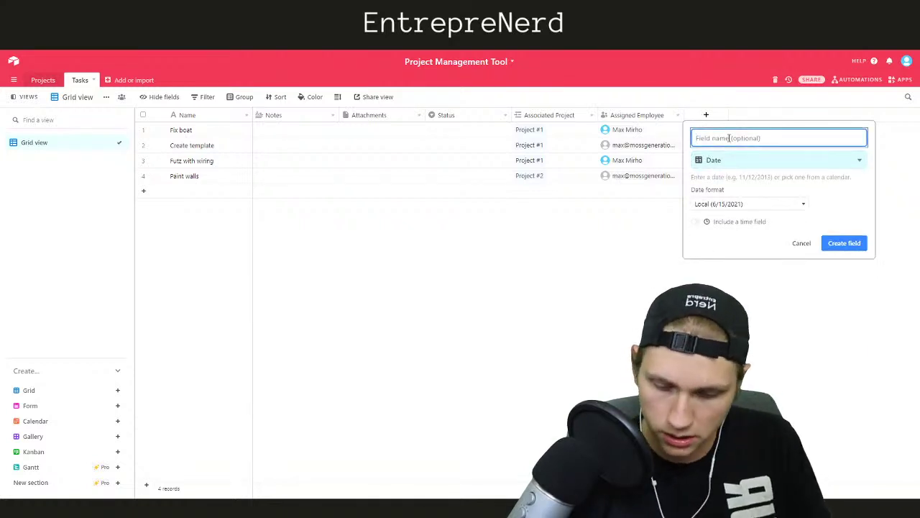
type("Due Date")
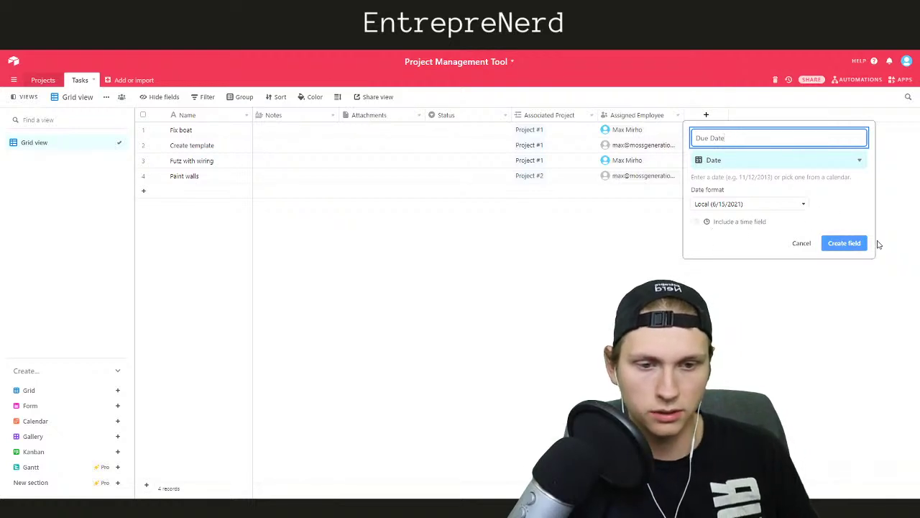
left_click(767, 205)
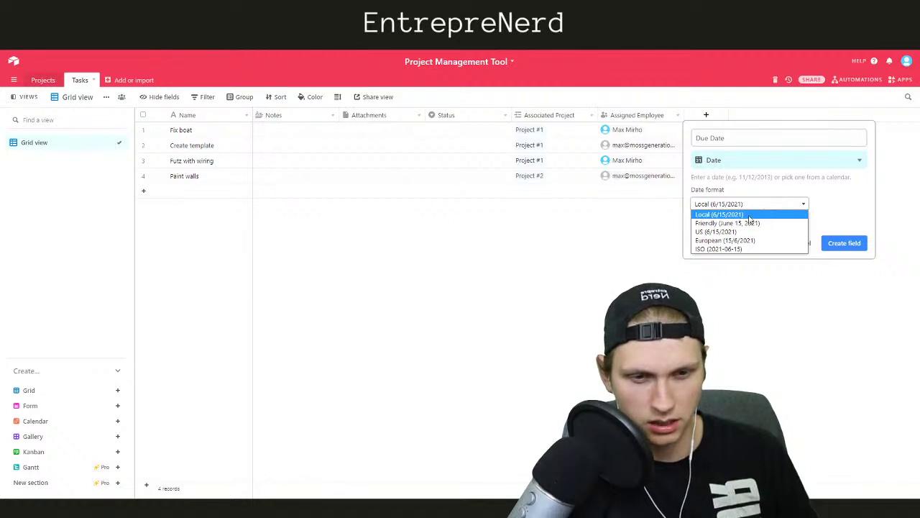
left_click(752, 223)
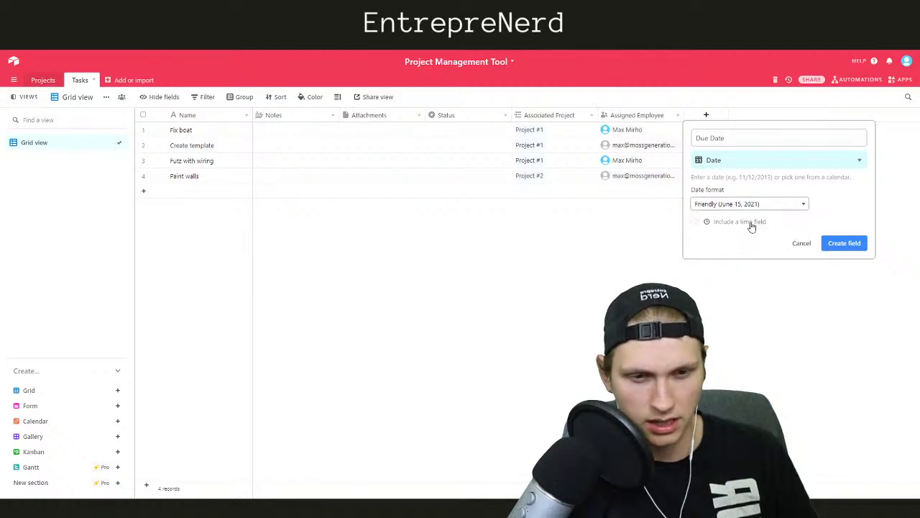
left_click(837, 245)
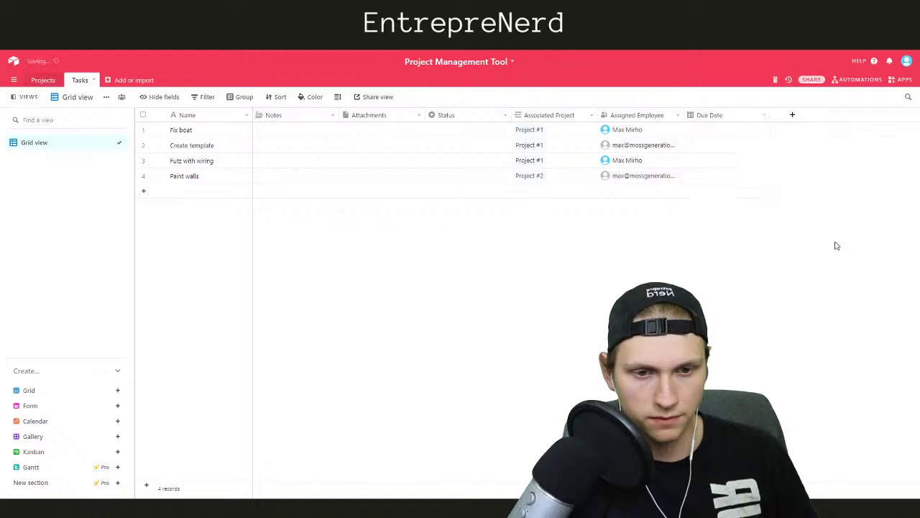
Set due dates of June 18, 2021 for Fix boat and June 19 for Create template
left_click(706, 131)
left_click(697, 131)
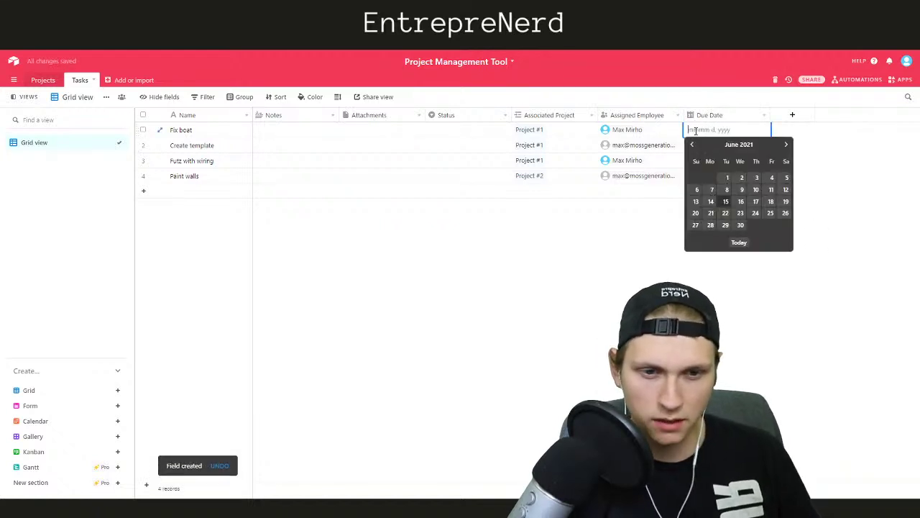
key("Escape")
left_click(708, 135)
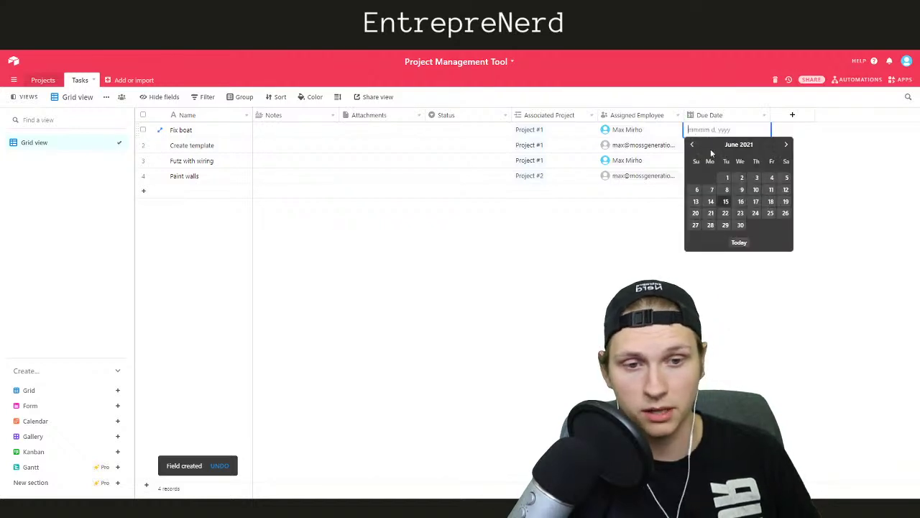
left_click(771, 202)
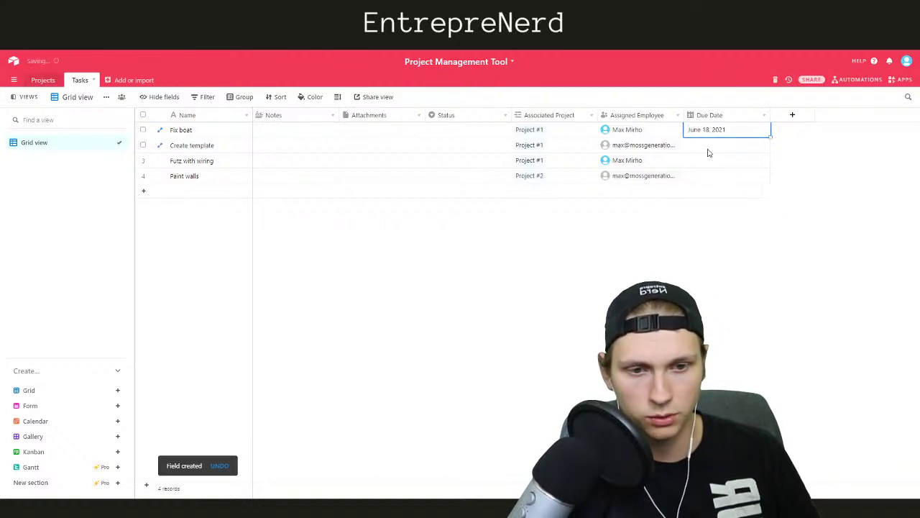
double_click(708, 144)
left_click(787, 217)
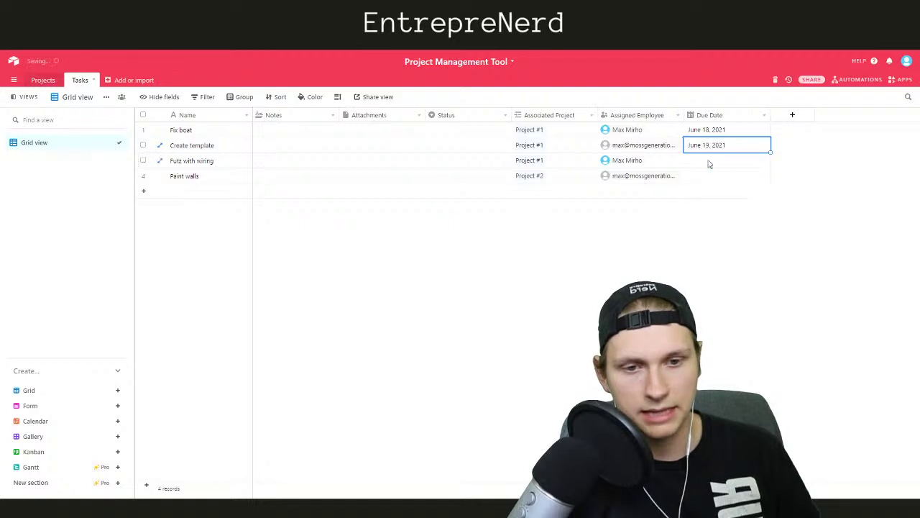
Set Futz with wiring to June 20 and Paint walls to June 21, deleting the stray empty record
double_click(709, 161)
left_click(696, 243)
left_click(708, 188)
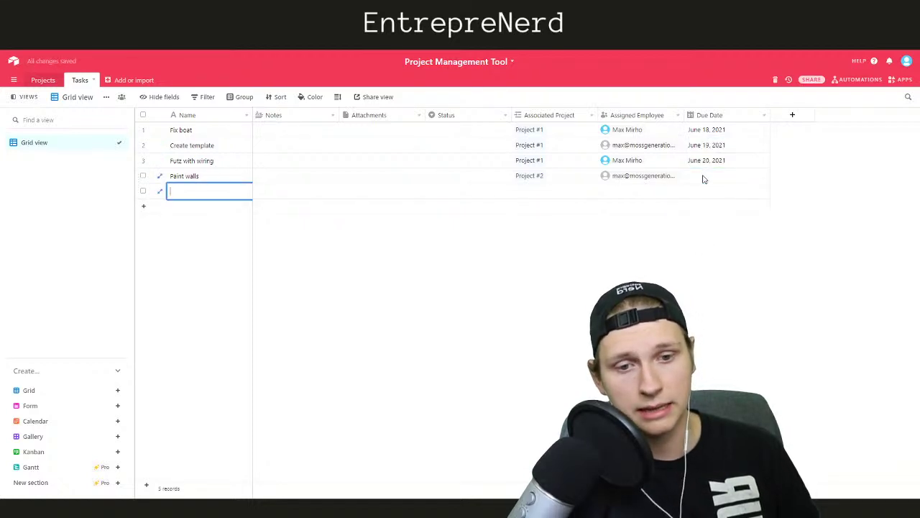
double_click(688, 175)
left_click(712, 259)
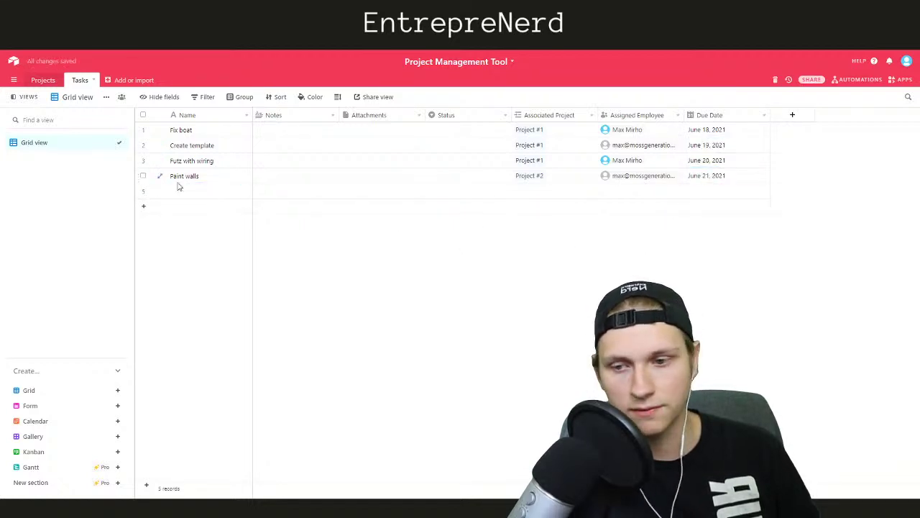
right_click(140, 191)
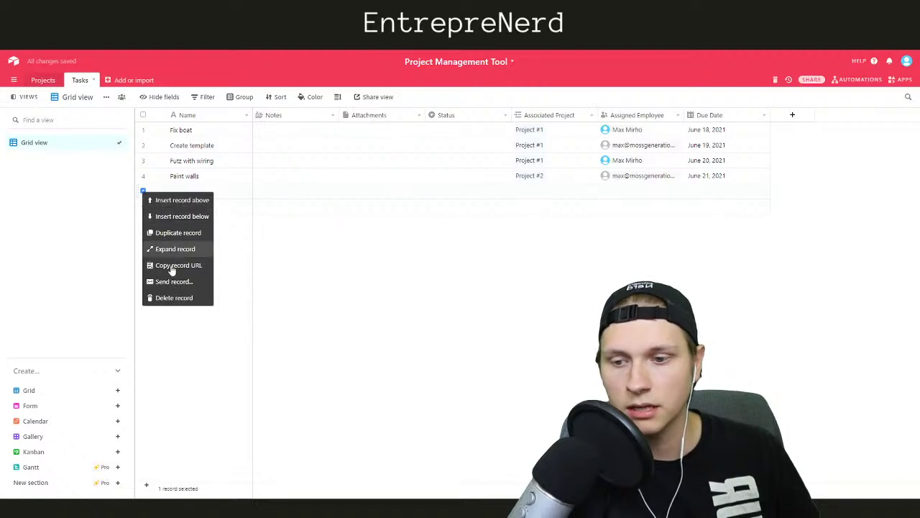
left_click(166, 298)
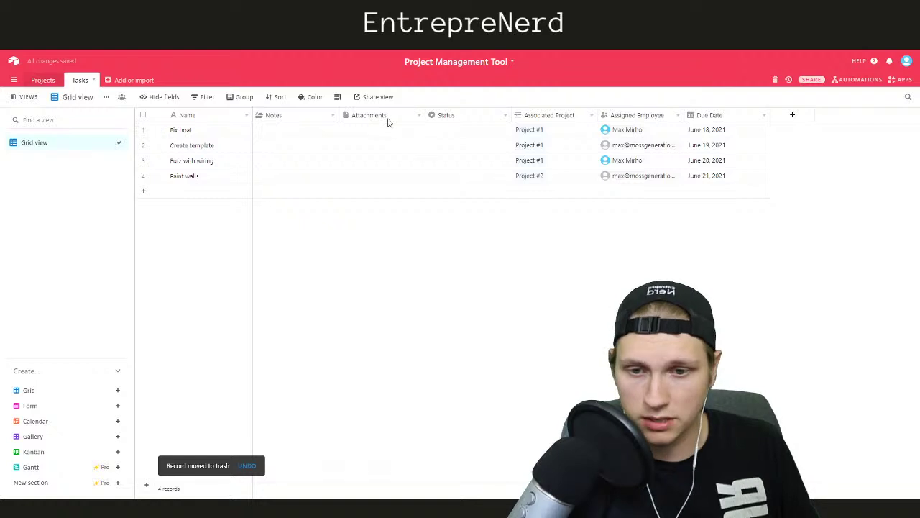
Delete the Notes field from the Tasks table
right_click(306, 119)
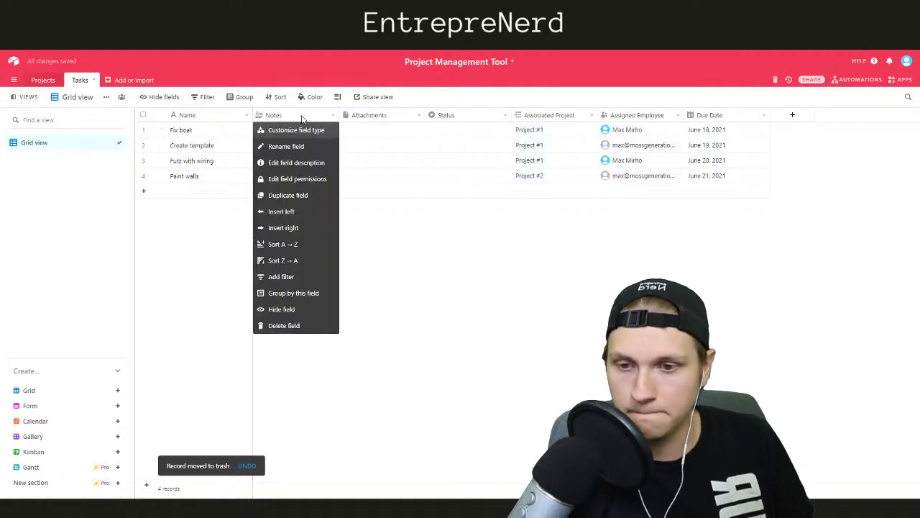
left_click(294, 325)
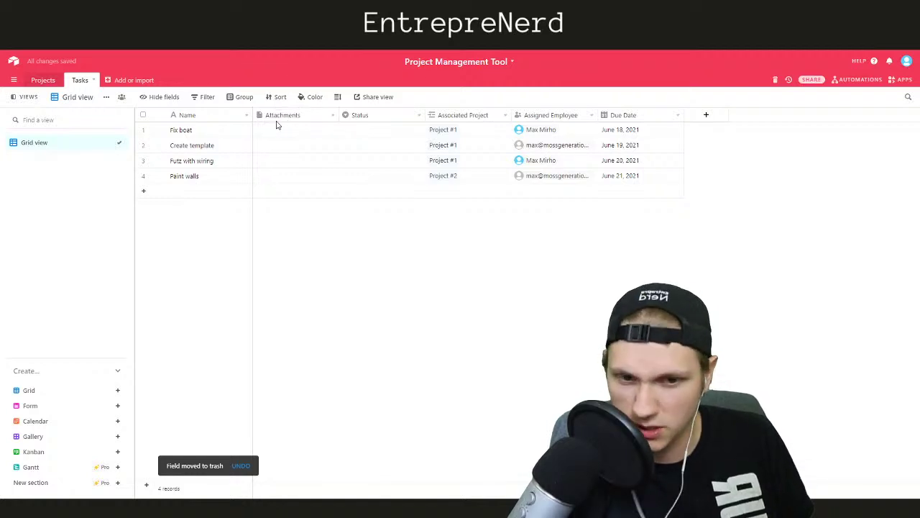
left_click(375, 120)
left_click(381, 243)
Add a 'Done?' checkbox field and move it right after Name
left_click(708, 116)
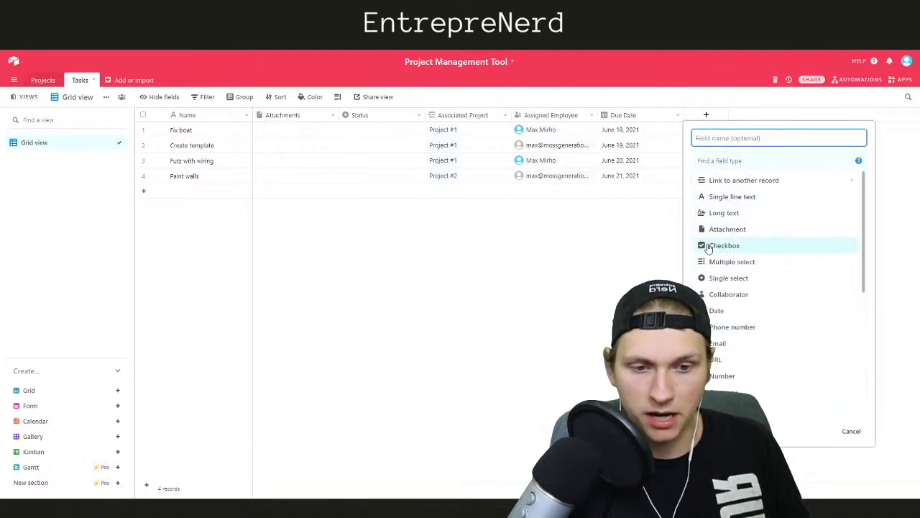
left_click(709, 246)
left_click(722, 138)
type("D")
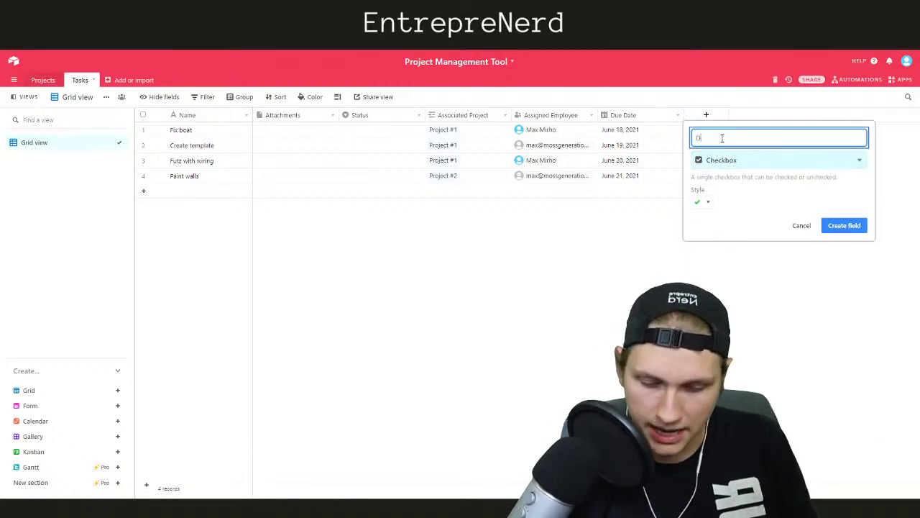
left_click(845, 227)
left_click_drag(724, 116, 286, 138)
Delete the Done? field and look over the Status field's options
left_click(447, 118)
right_click(447, 118)
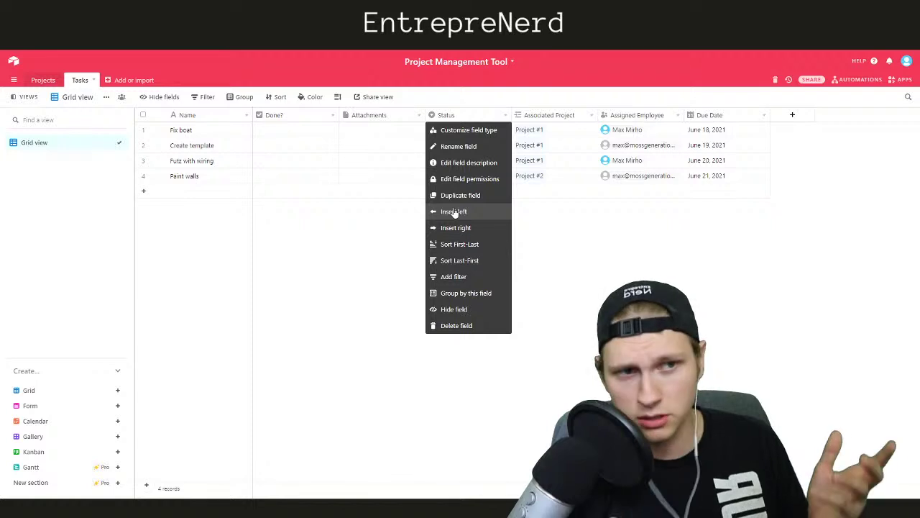
right_click(305, 115)
left_click(276, 325)
right_click(360, 116)
left_click(462, 259)
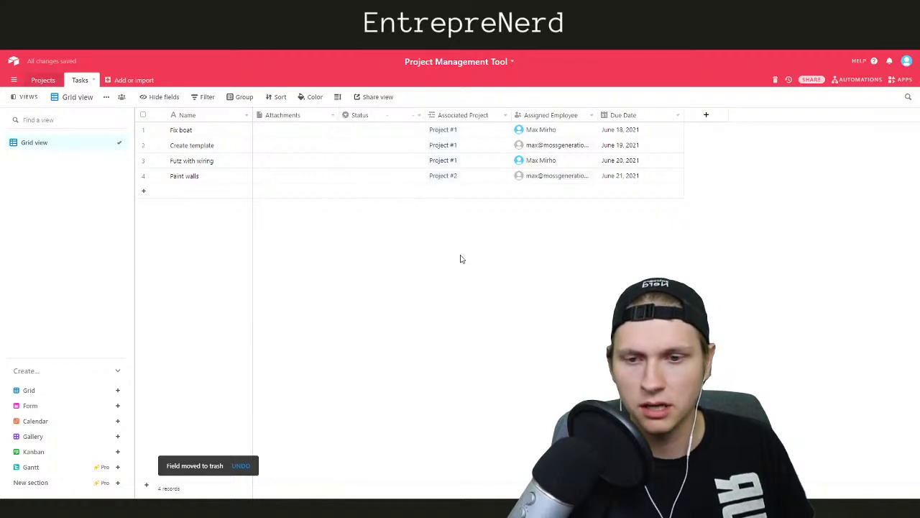
right_click(379, 117)
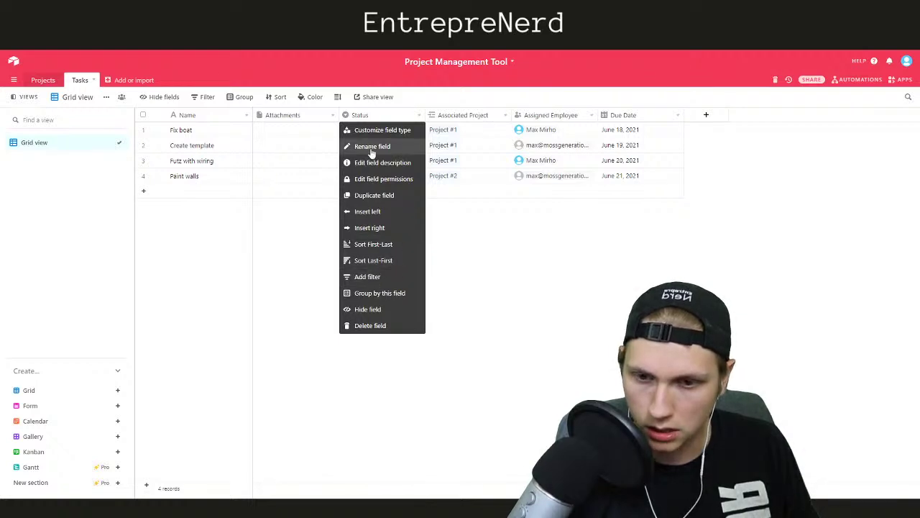
Create a new 'Unassigned' Status option and apply it to Fix boat
left_click(367, 116)
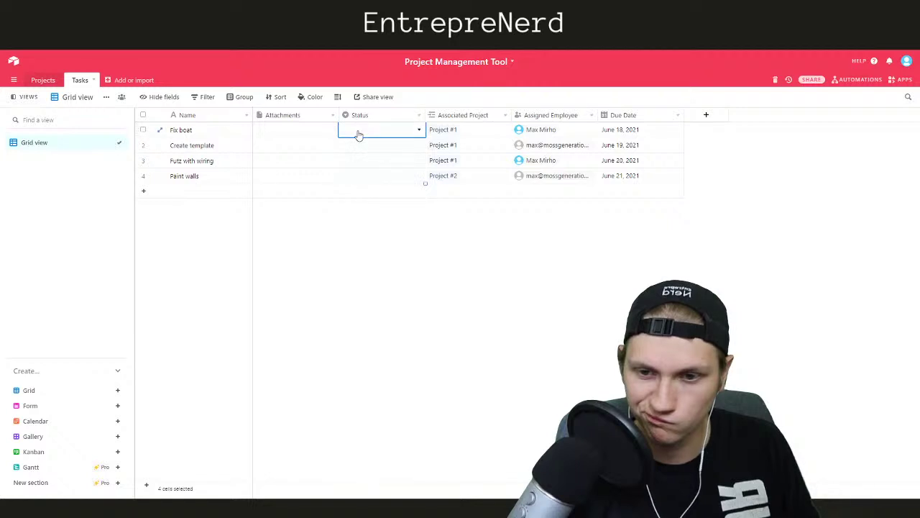
left_click(356, 132)
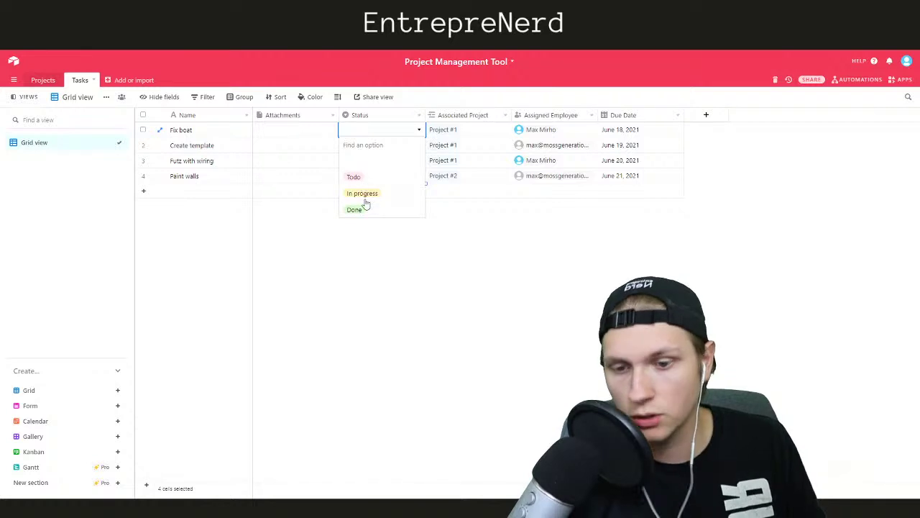
left_click(373, 136)
left_click(372, 134)
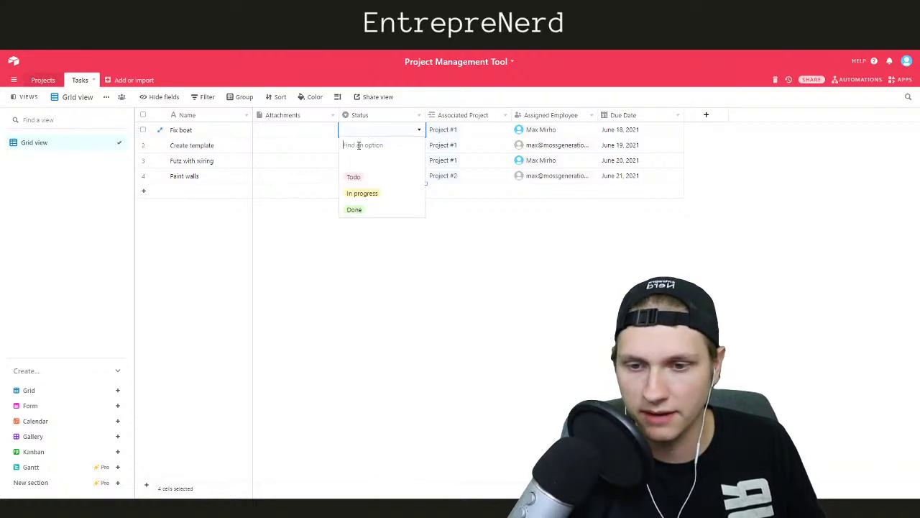
left_click(358, 147)
type("Unassigned")
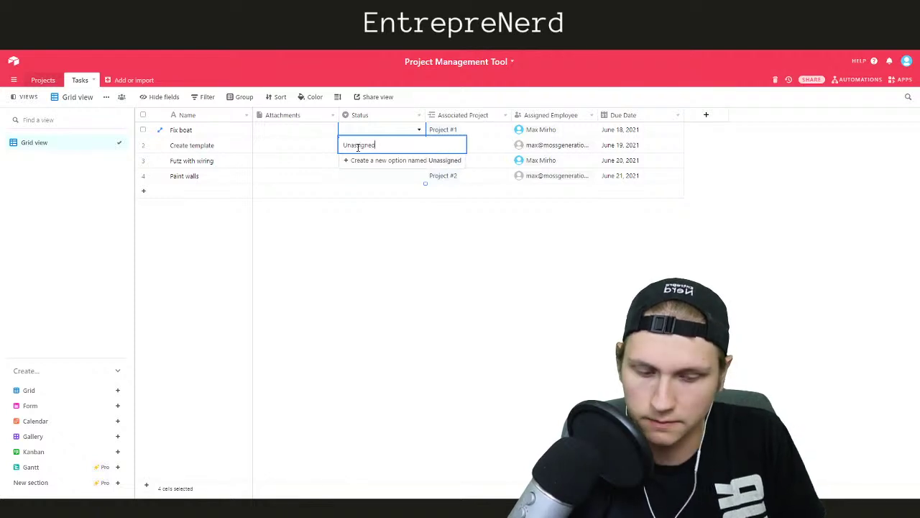
key("Return")
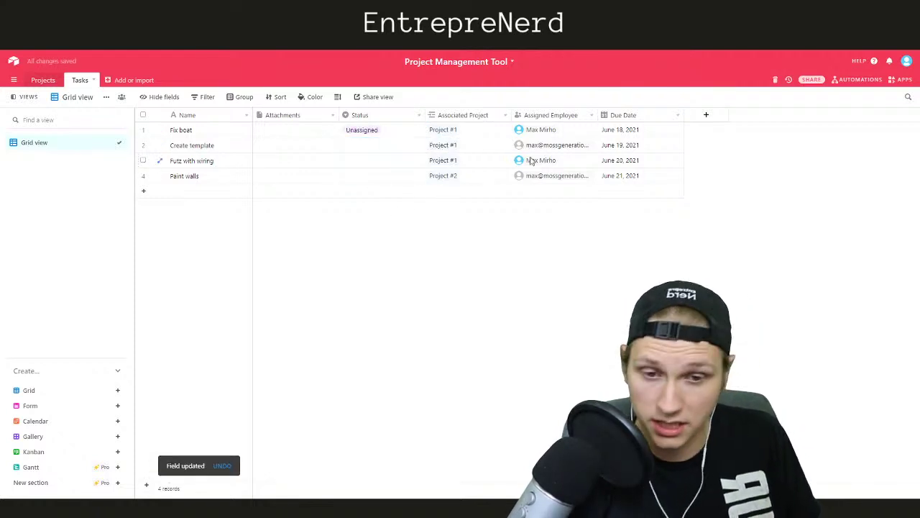
Clear Fix boat's Assigned Employee
left_click(565, 134)
left_click(561, 129)
left_click(534, 267)
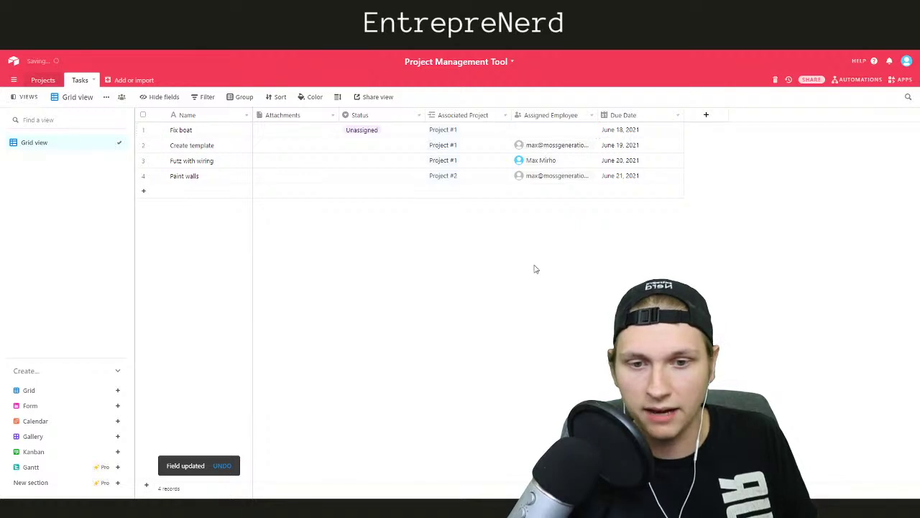
Set Status to Todo for Create template, In progress for Futz with wiring, Done for Paint walls
left_click(351, 147)
left_click(353, 148)
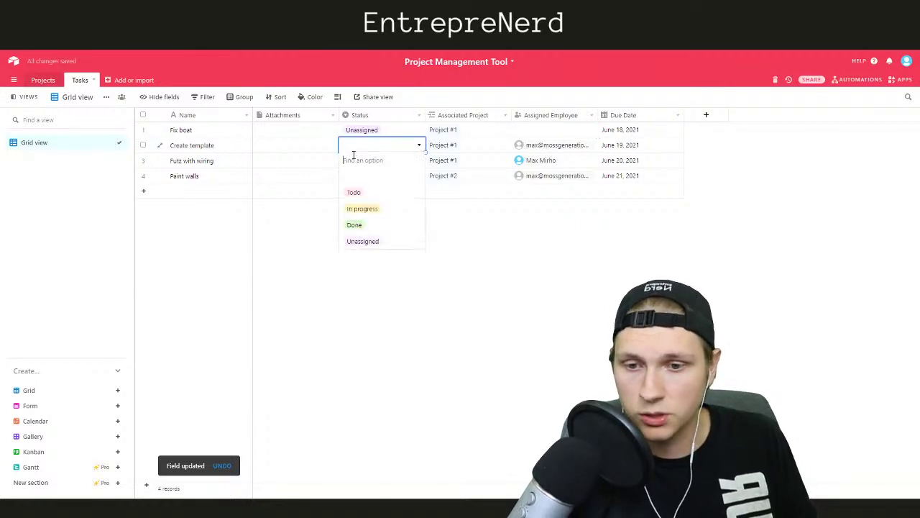
left_click(353, 193)
left_click(348, 162)
left_click(349, 164)
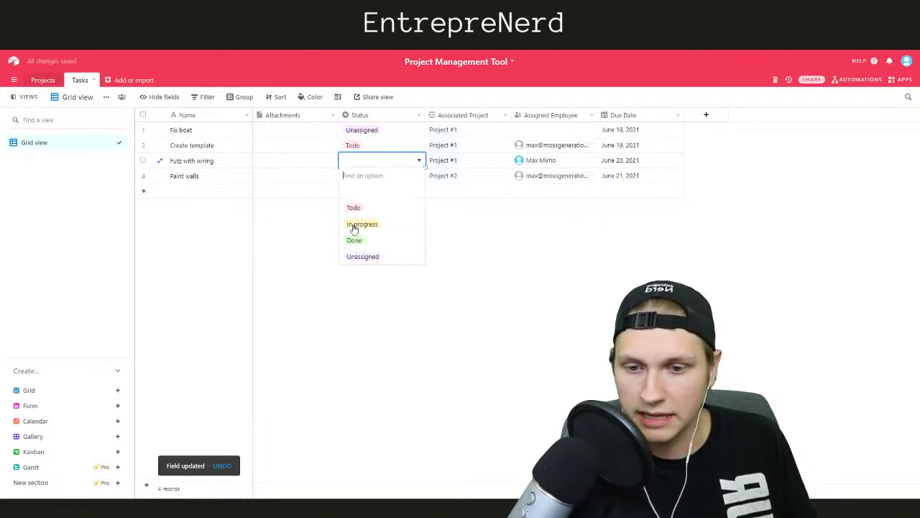
left_click(361, 224)
left_click(353, 177)
left_click(353, 182)
left_click(354, 255)
left_click(492, 259)
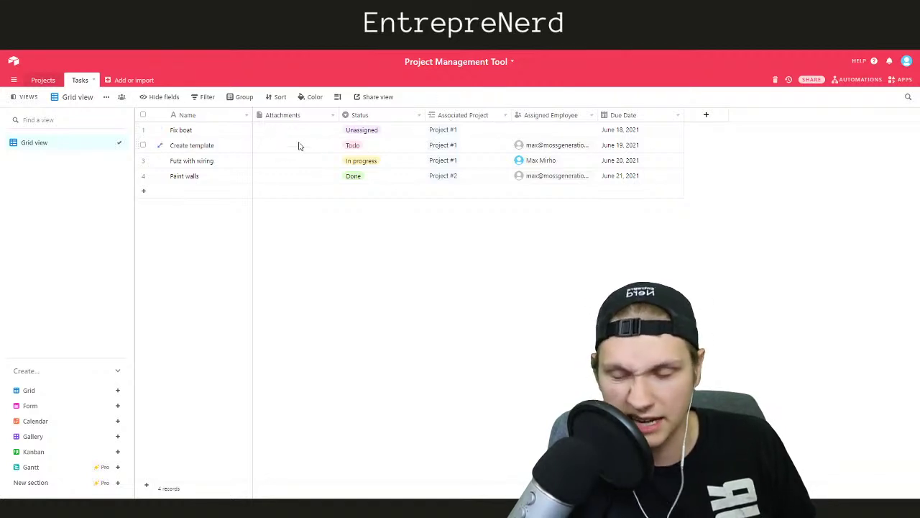
Upload big prof pic.png from the computer into Fix boat's Attachments cell
left_click(259, 134)
left_click(259, 132)
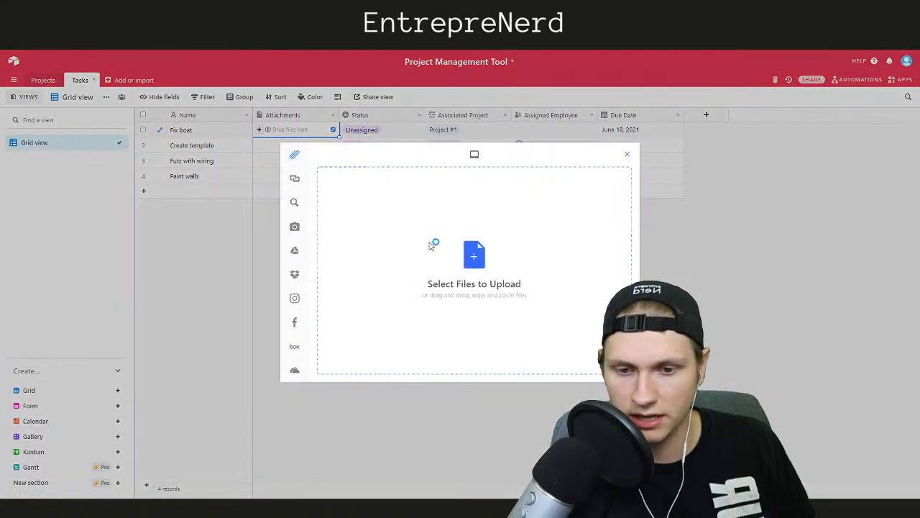
left_click(361, 189)
double_click(128, 92)
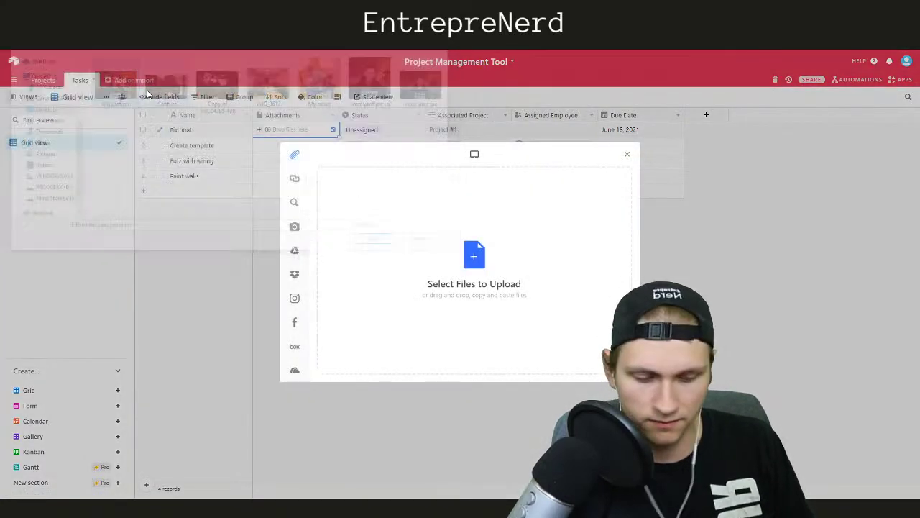
left_click(617, 368)
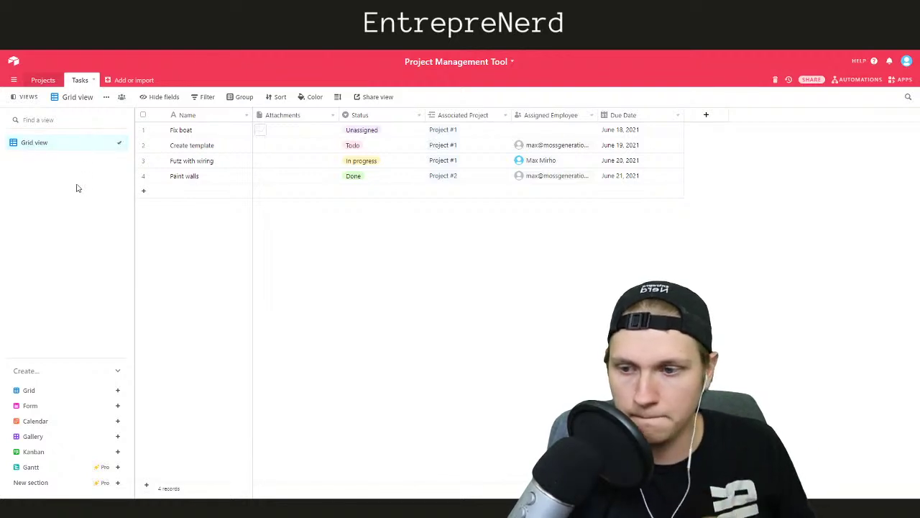
In the Projects table, open Project #1's Status choices and close them unchanged
left_click(45, 81)
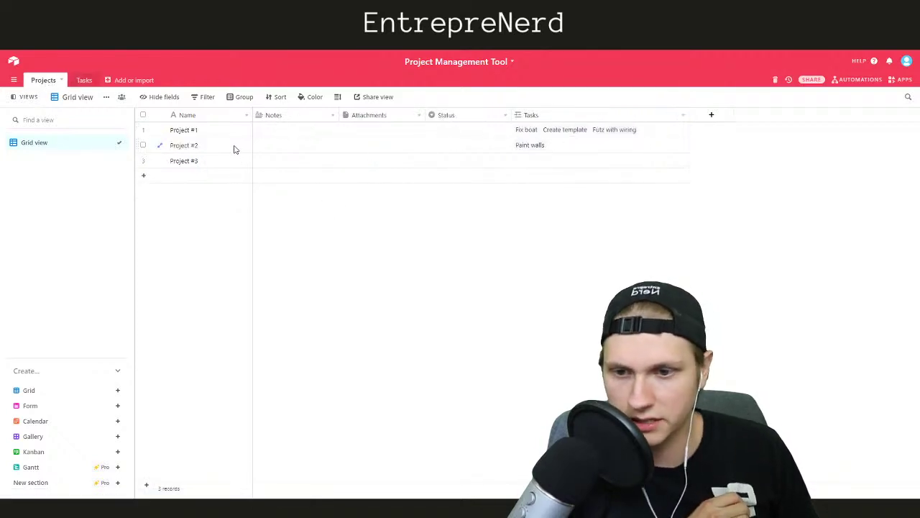
left_click(466, 134)
left_click(454, 132)
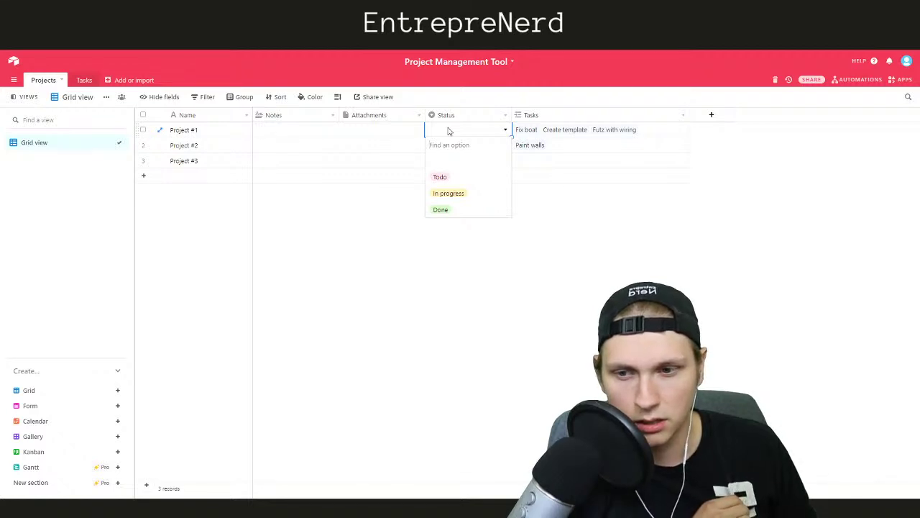
left_click(382, 202)
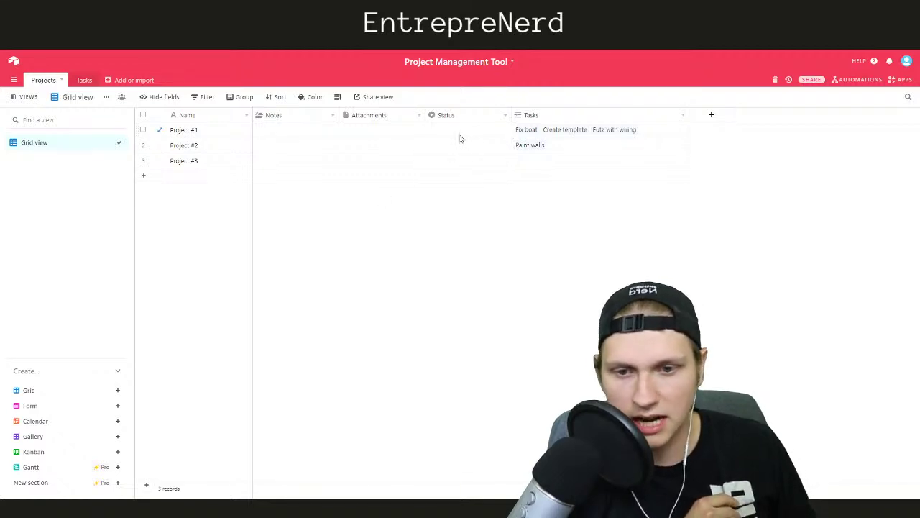
Delete the Projects Attachments field, narrow the Tasks column, and return to the Tasks table
left_click(292, 117)
right_click(372, 119)
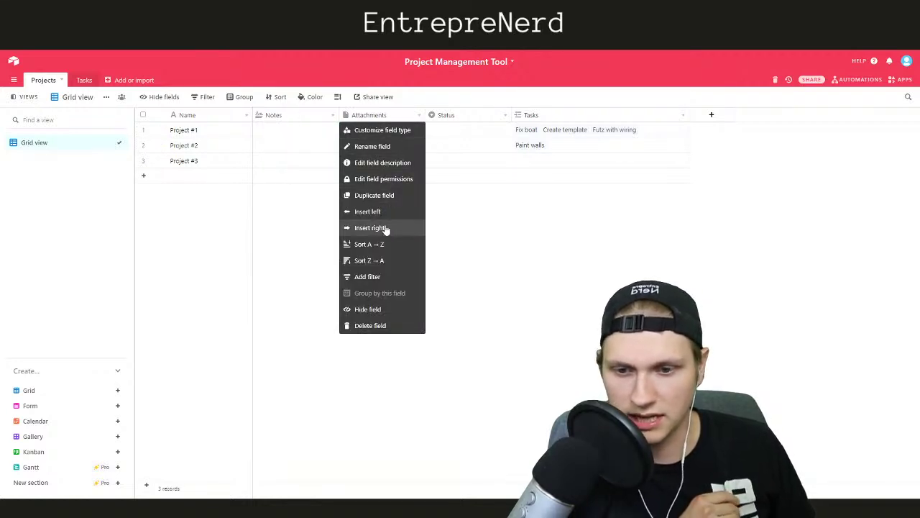
left_click(380, 326)
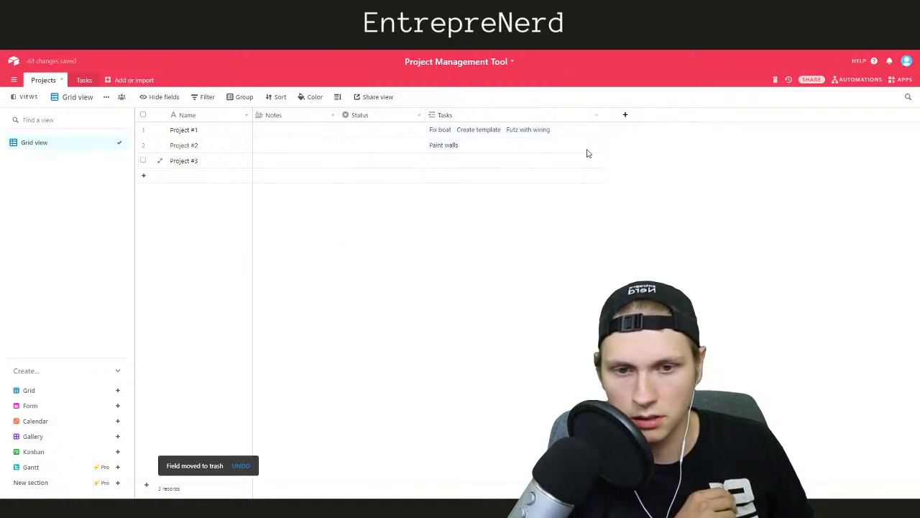
left_click_drag(603, 113, 512, 115)
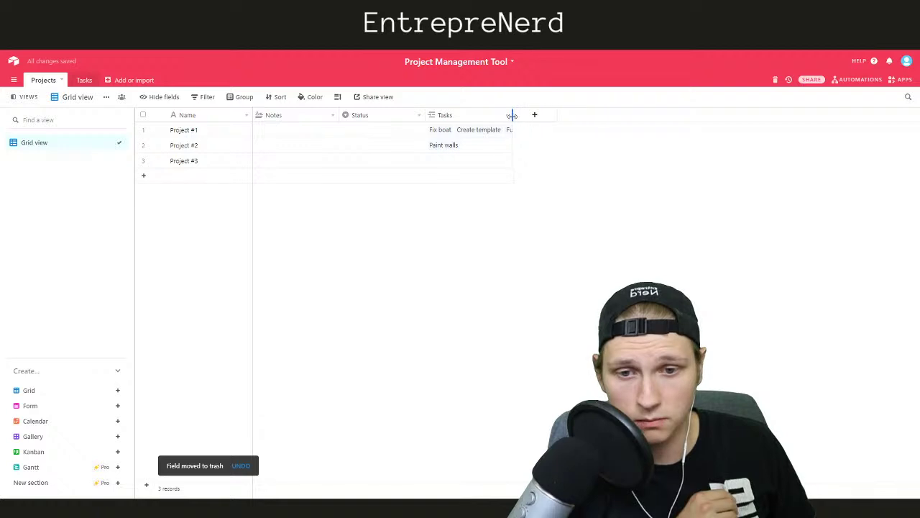
left_click(90, 80)
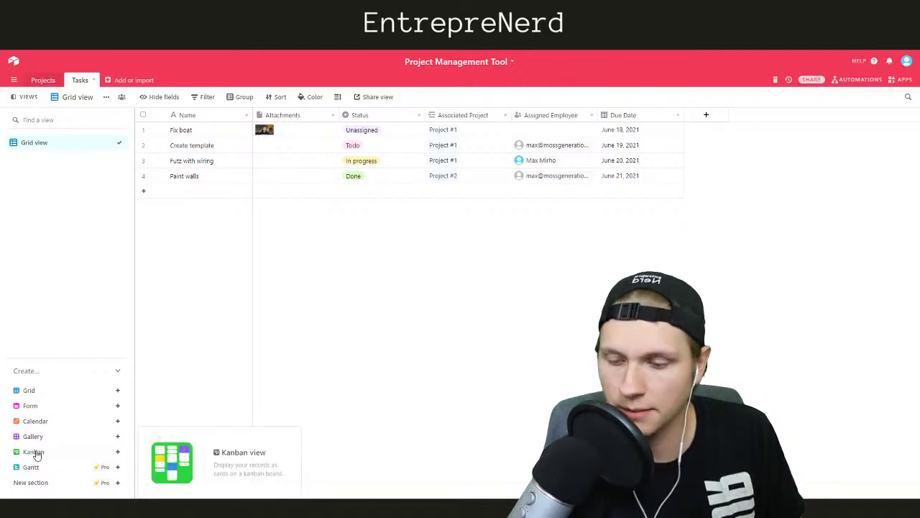
Create a Kanban view named Max1 that stacks task cards by Status
left_click(36, 453)
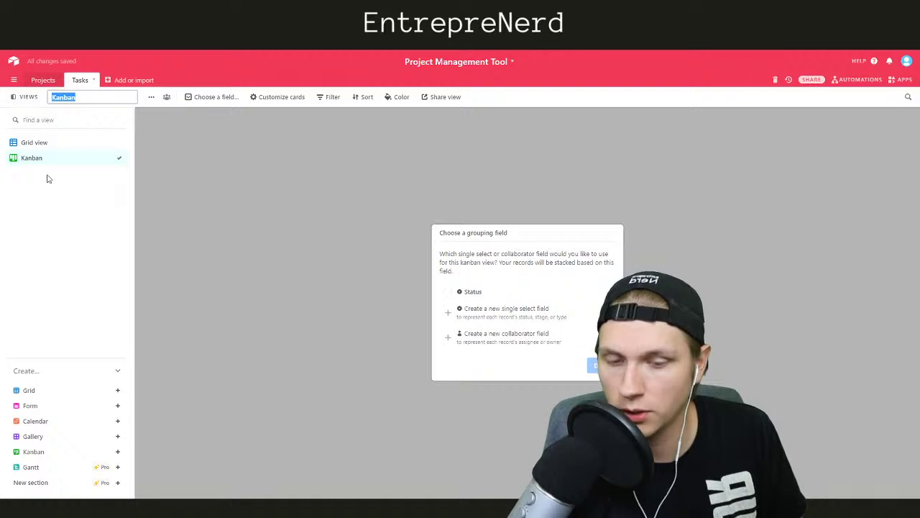
type("Max")
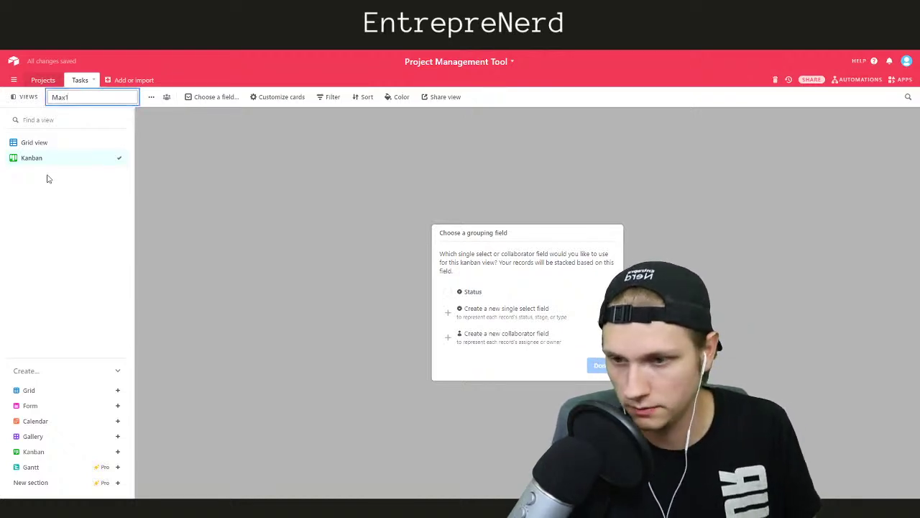
type("1")
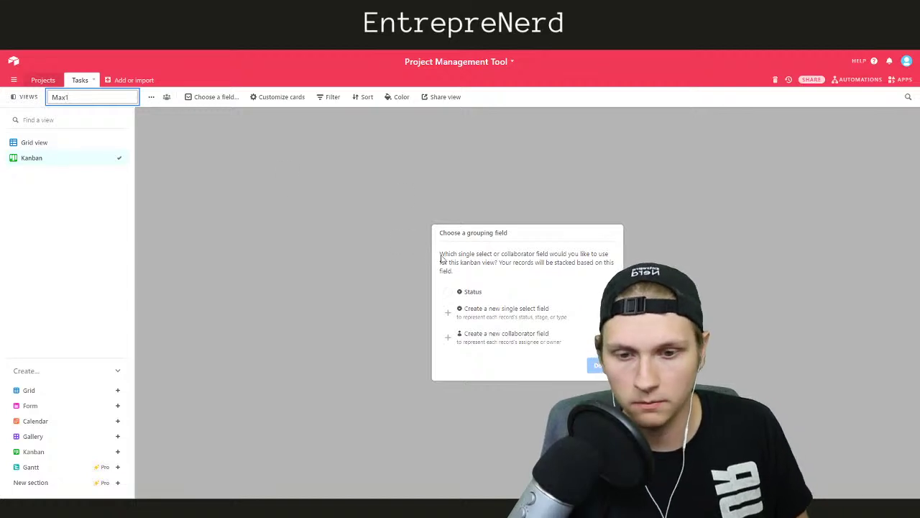
left_click(449, 293)
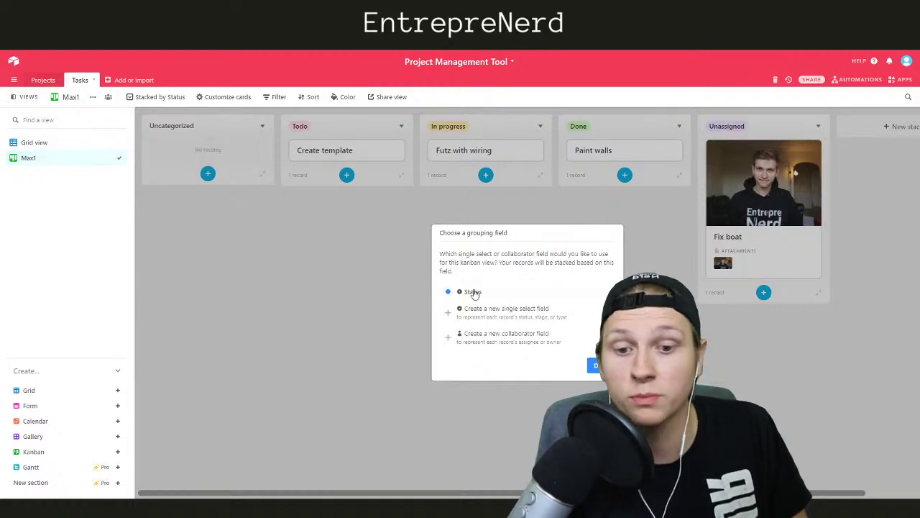
left_click(596, 366)
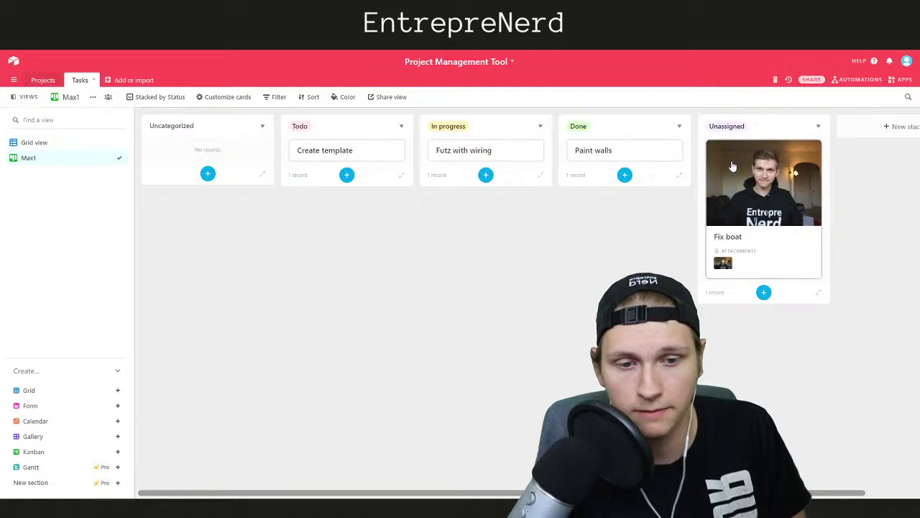
Drag the Paint walls card to demonstrate moving it, then return cards to their original stacks
mouse_move(777, 125)
left_mouse_down()
mouse_move(707, 133)
mouse_move(765, 127)
left_mouse_up()
mouse_move(600, 151)
left_mouse_down()
mouse_move(532, 178)
mouse_move(616, 158)
mouse_move(604, 155)
left_mouse_up()
mouse_move(497, 154)
left_mouse_down()
mouse_move(477, 183)
mouse_move(481, 151)
left_mouse_up()
left_click_drag(360, 152, 347, 175)
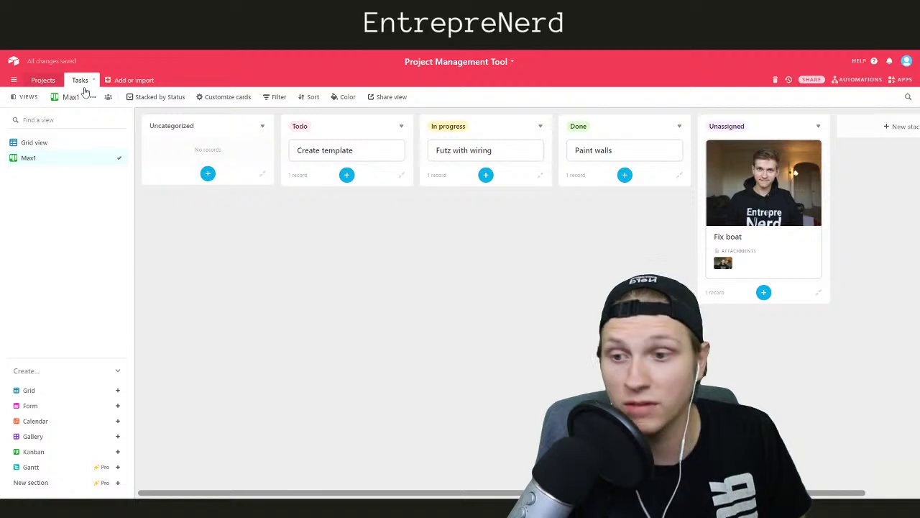
Collapse the empty Uncategorized stack on the Max1 board
left_click(61, 145)
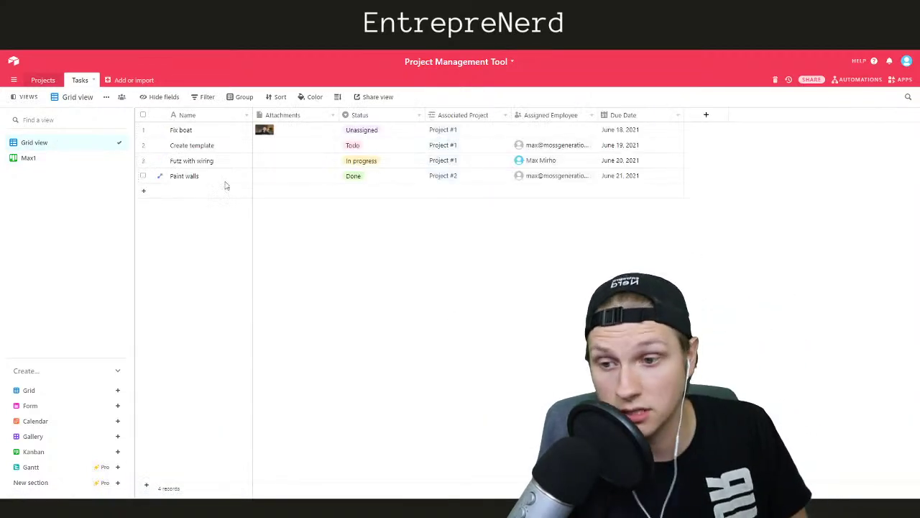
left_click(70, 159)
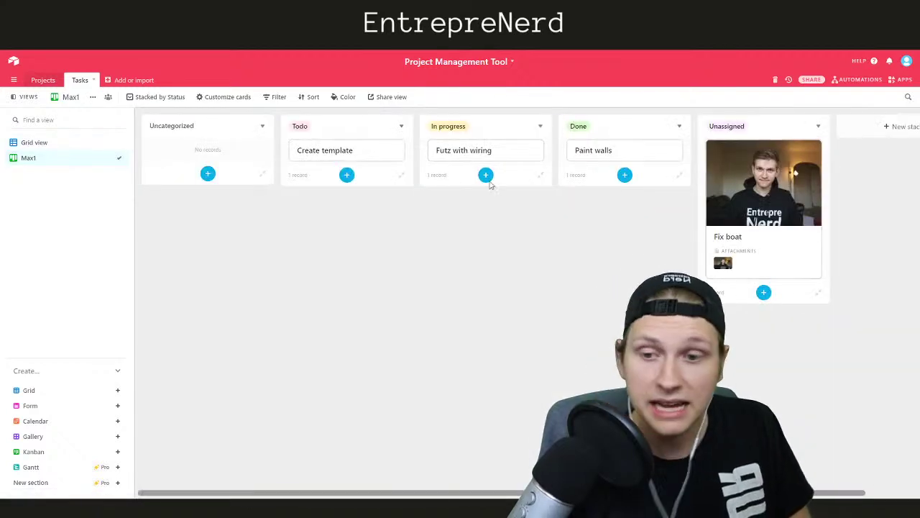
left_click(238, 127)
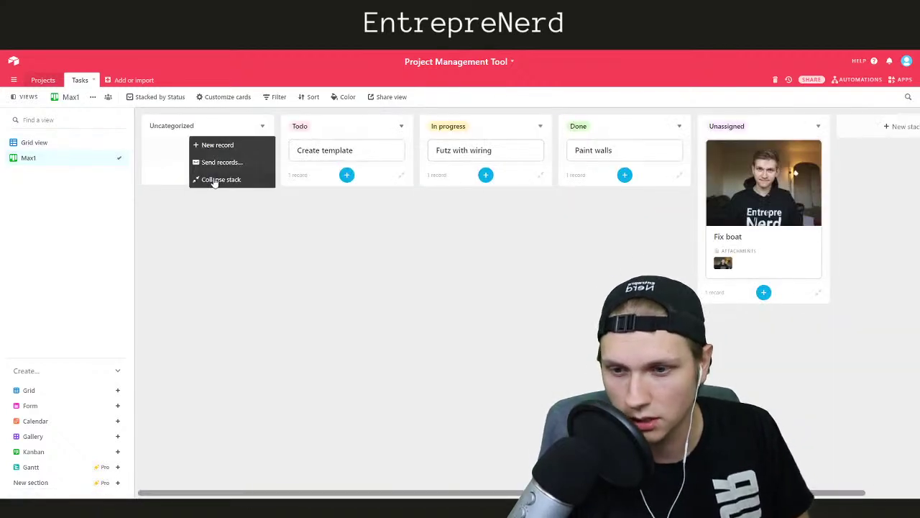
left_click(215, 179)
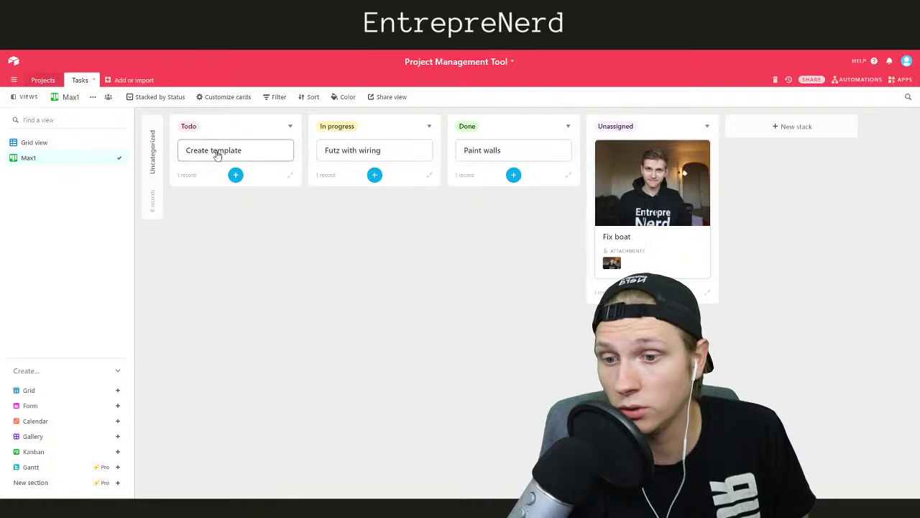
Move Create template to In progress and Futz with wiring to Todo, checking statuses in the grid
left_click_drag(208, 154, 335, 152)
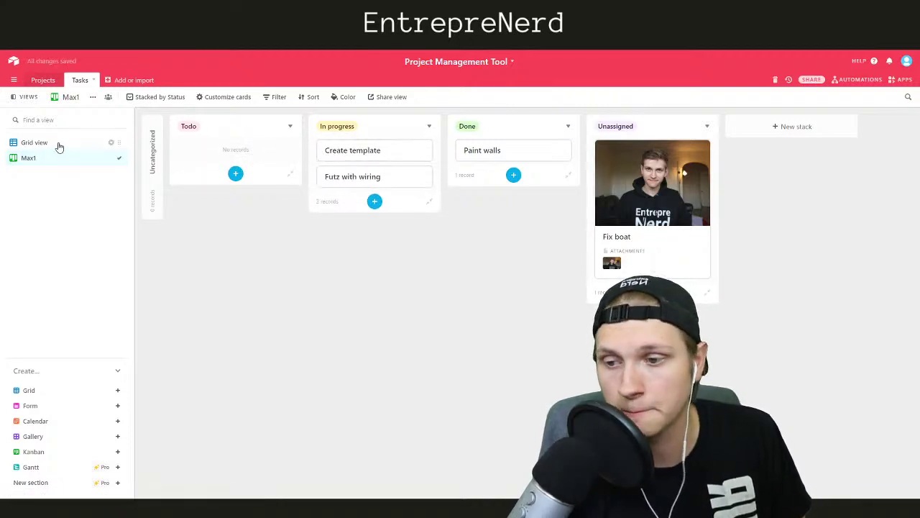
left_click(58, 144)
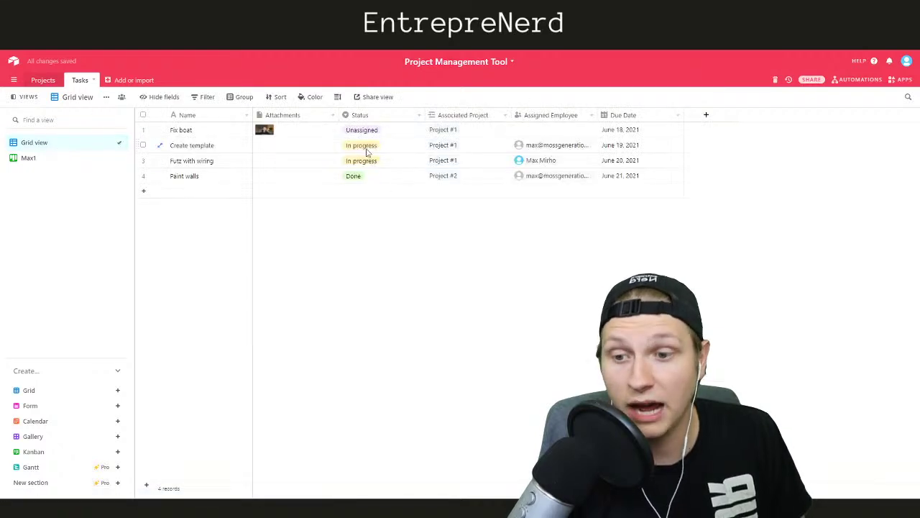
left_click(34, 159)
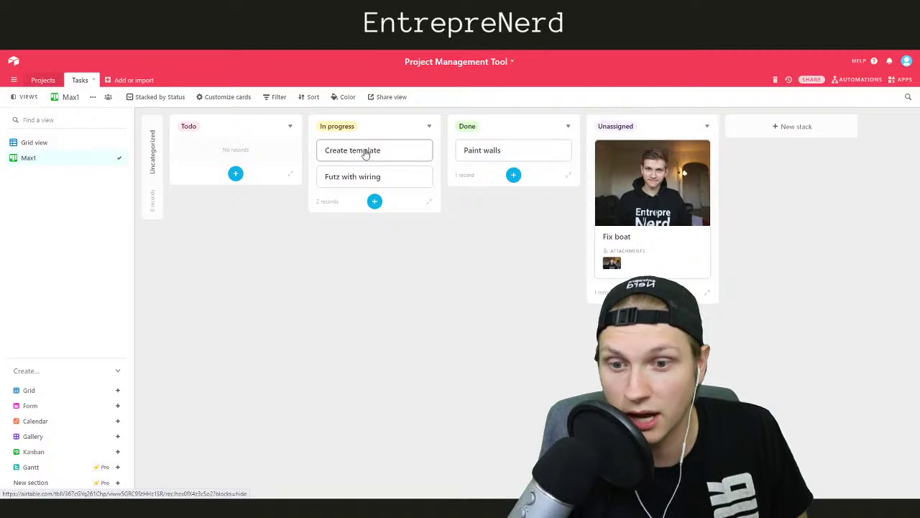
left_click_drag(363, 176, 222, 155)
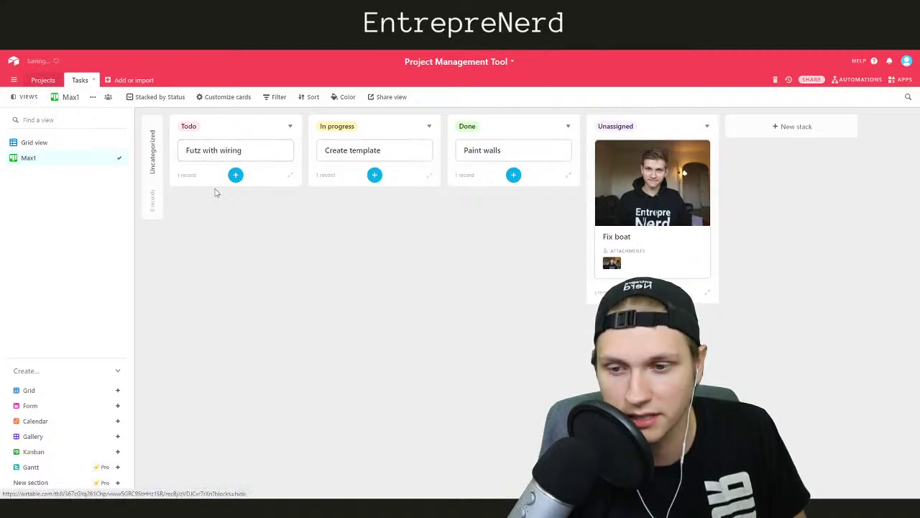
left_click(44, 143)
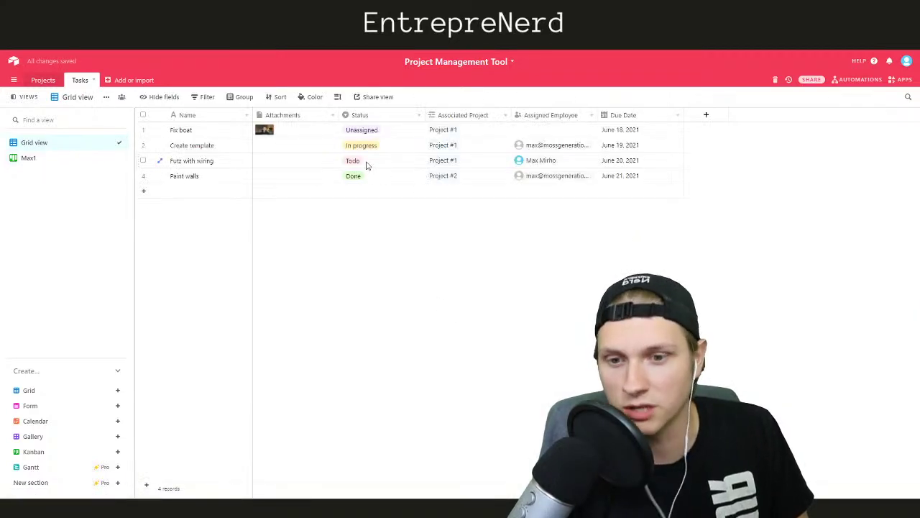
left_click(17, 158)
left_click_drag(353, 163, 378, 151)
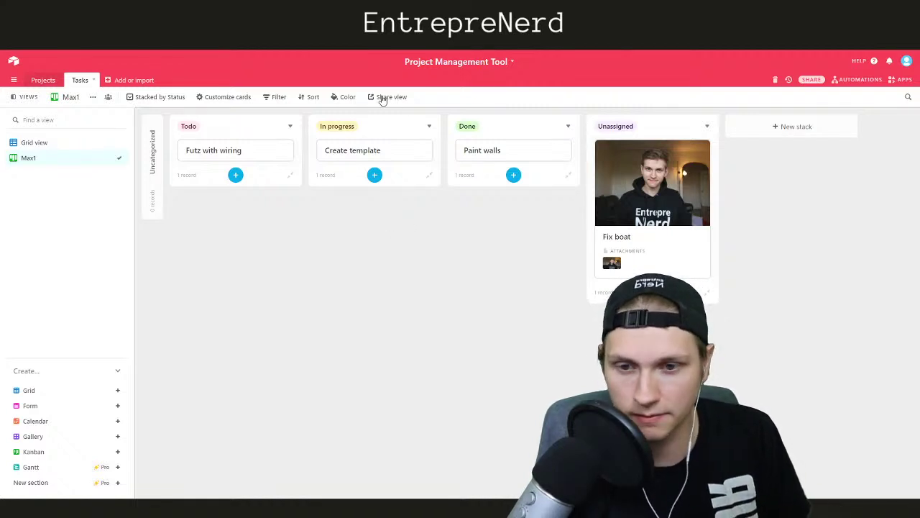
Filter Max1 to tasks whose Assigned Employee is exactly the base owner
left_click(275, 99)
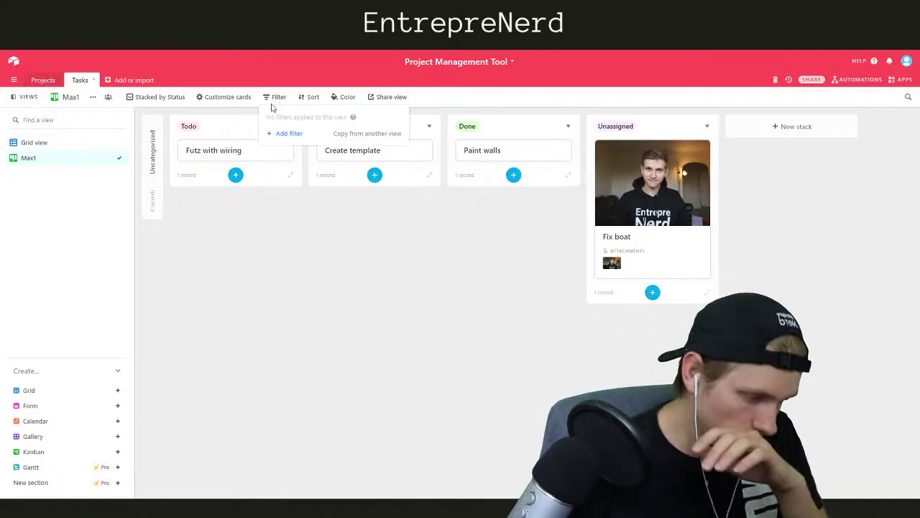
left_click(290, 133)
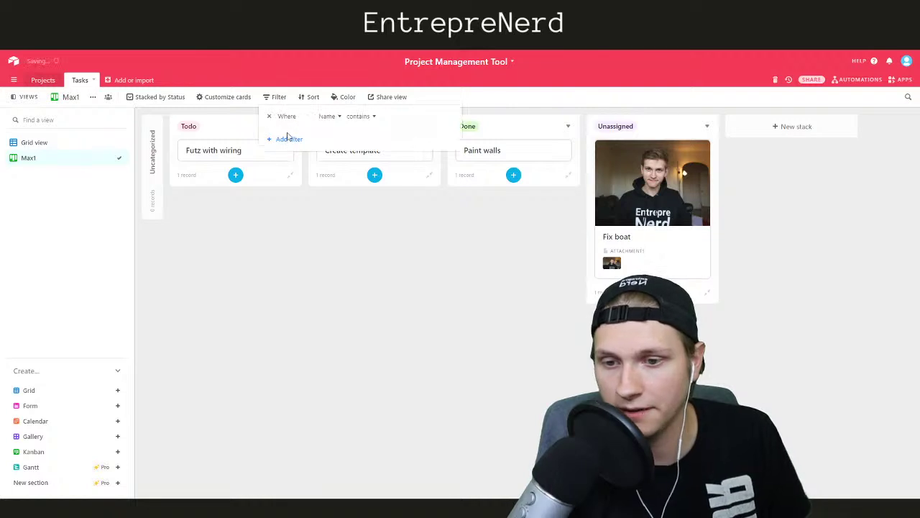
left_click(328, 116)
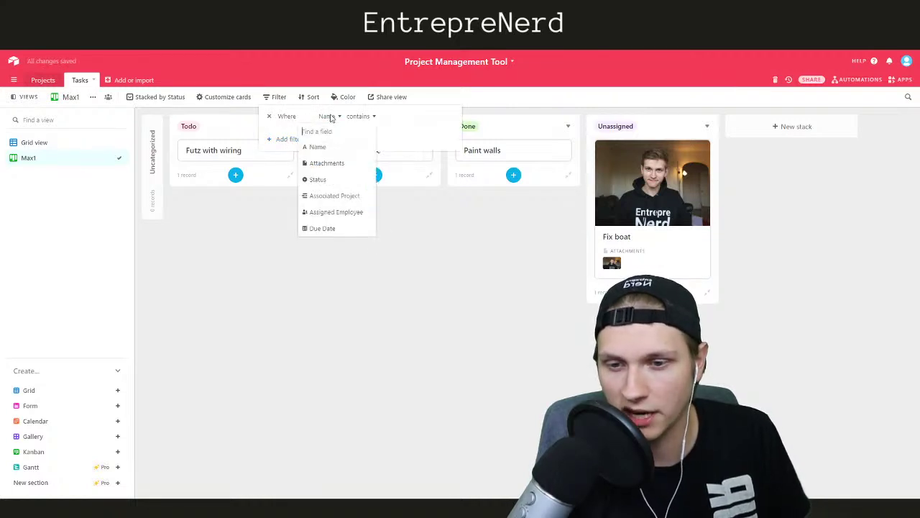
left_click(325, 213)
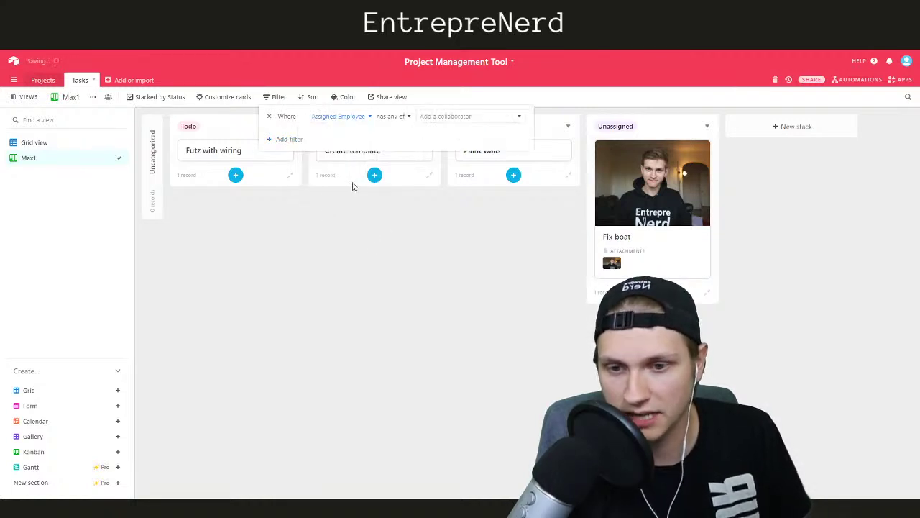
left_click(400, 116)
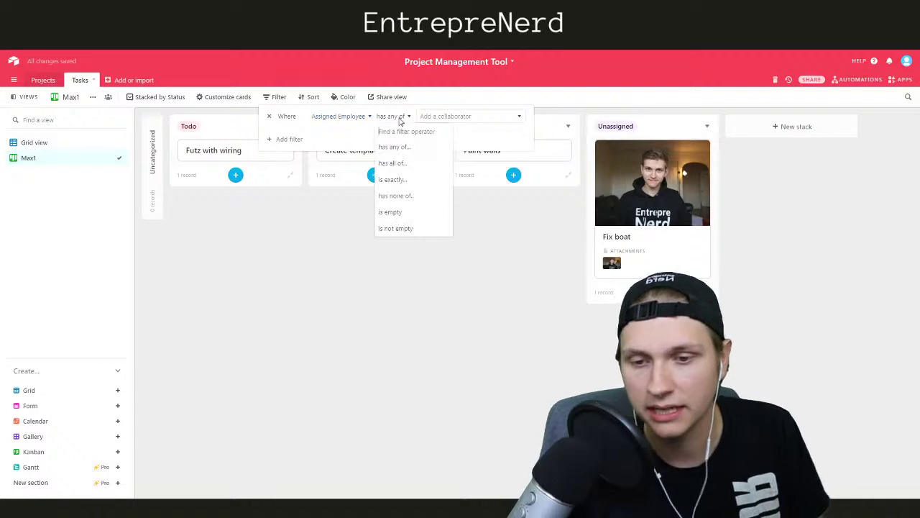
left_click(394, 180)
left_click(435, 116)
left_click(435, 146)
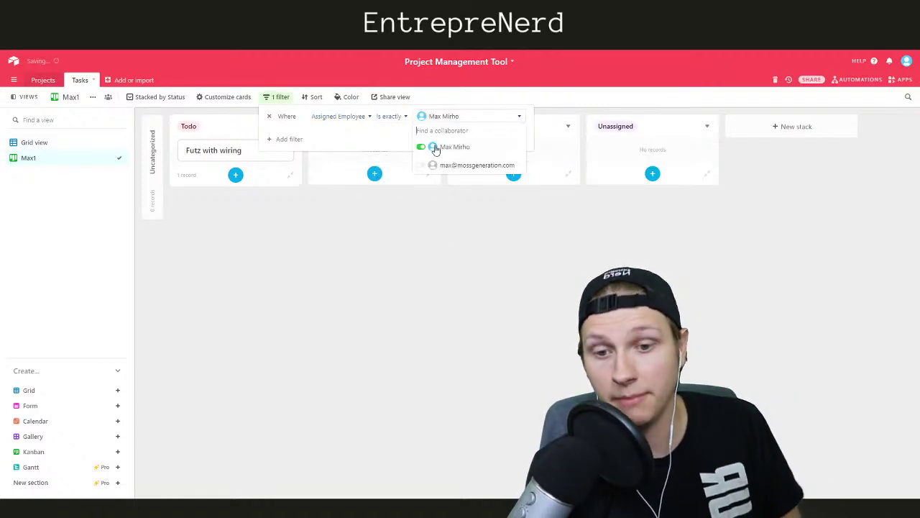
left_click(421, 240)
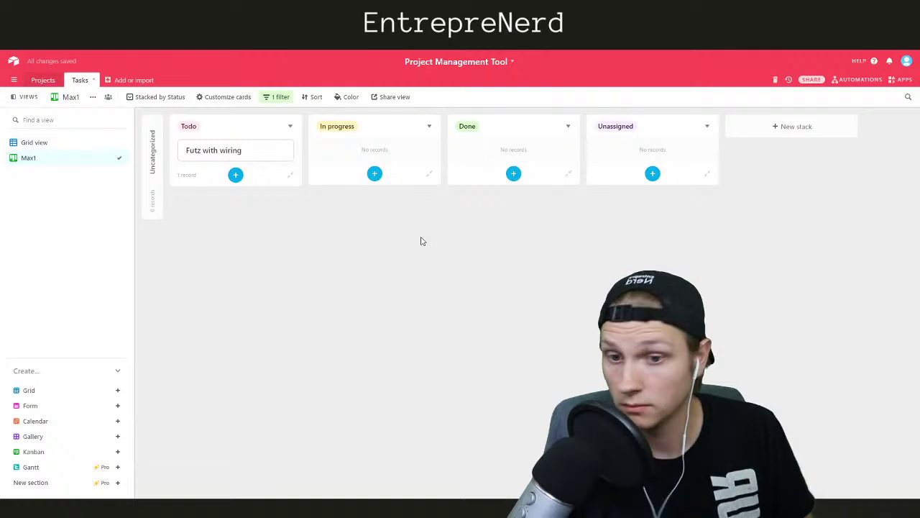
Collapse Unassigned and move it to the far left, collapse Uncategorized, then show the Grid view
left_click(650, 127)
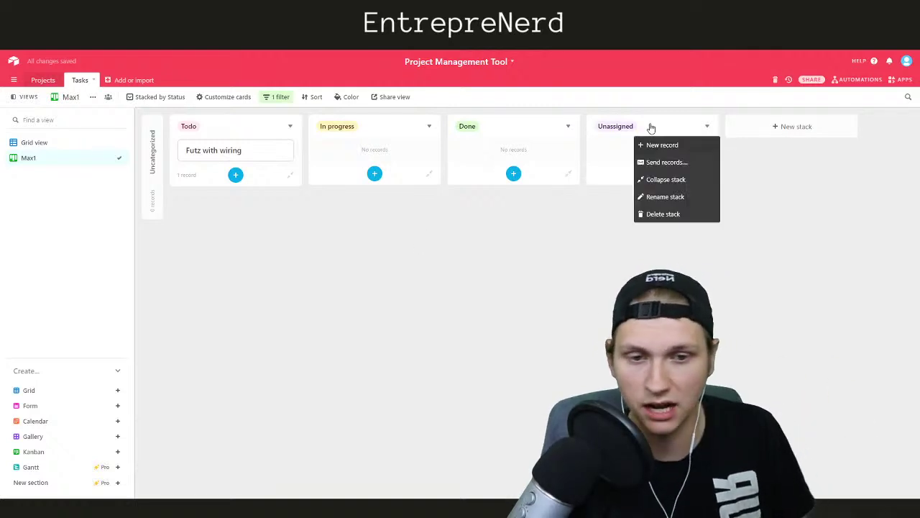
left_click(660, 179)
left_click_drag(597, 127, 169, 122)
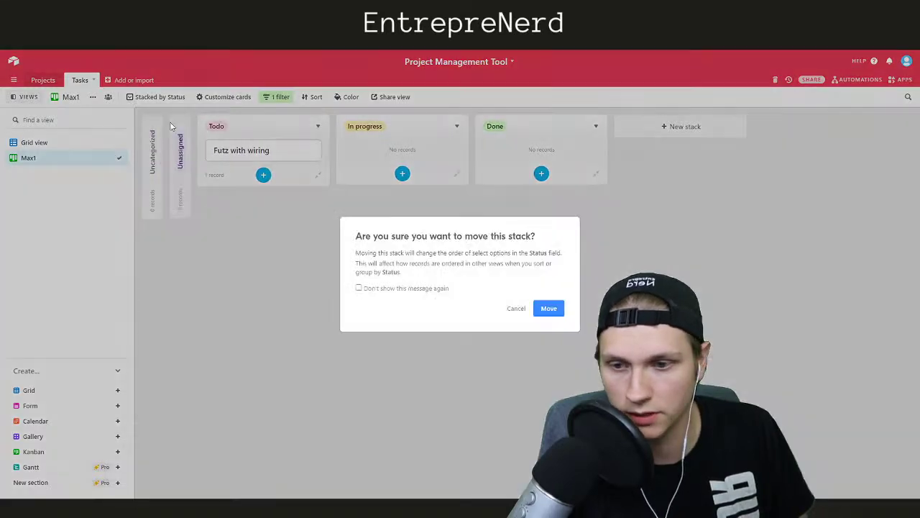
left_click(549, 309)
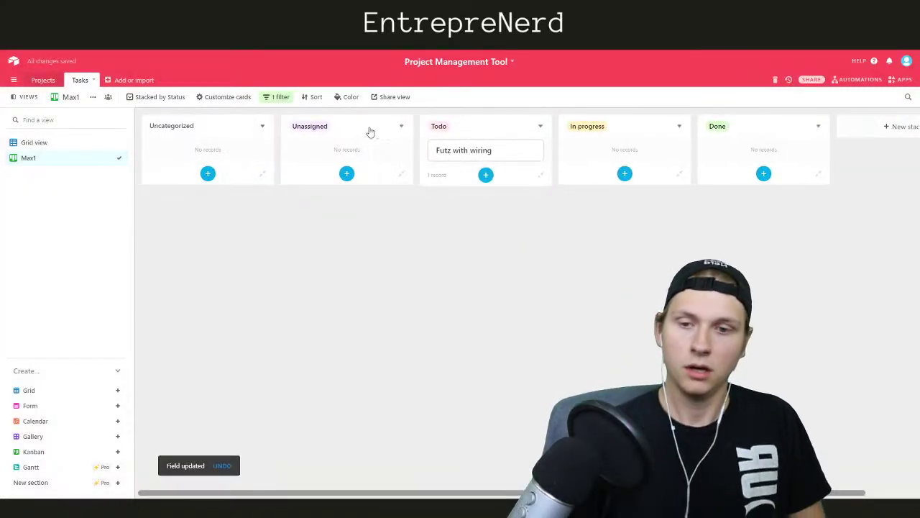
left_click(366, 131)
left_click(357, 179)
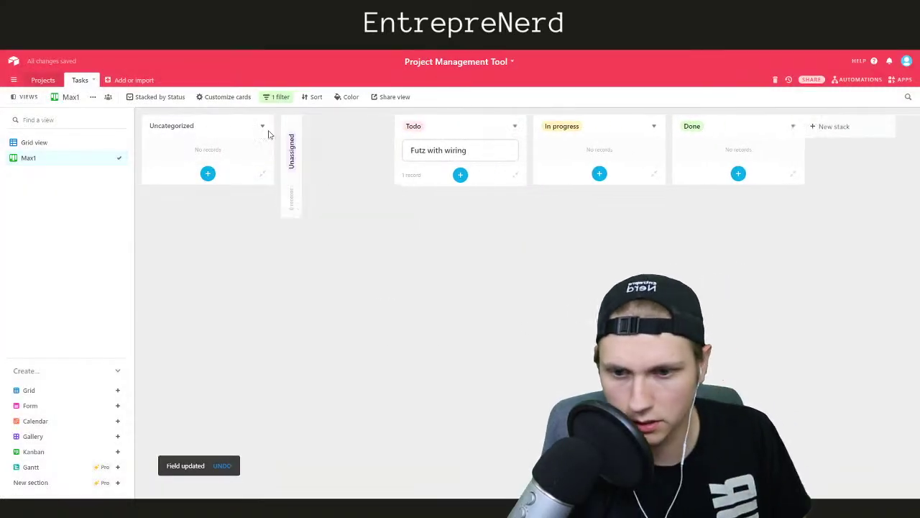
left_click(221, 127)
left_click(219, 181)
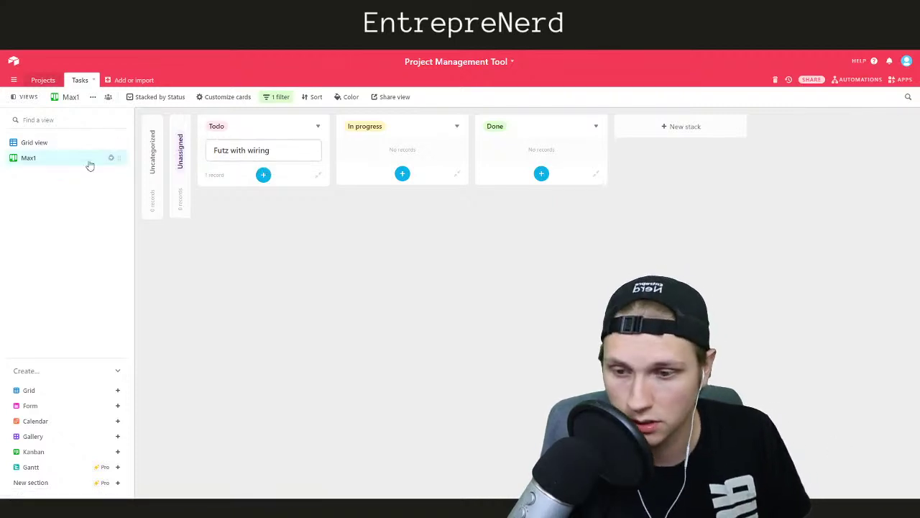
left_click(54, 147)
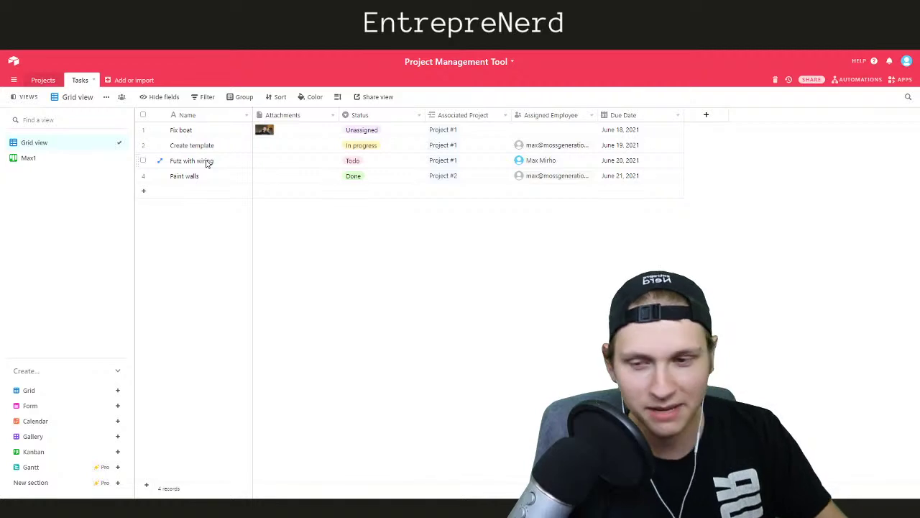
Rename the Tasks table's Grid view to 'Administrator'
left_click(57, 160)
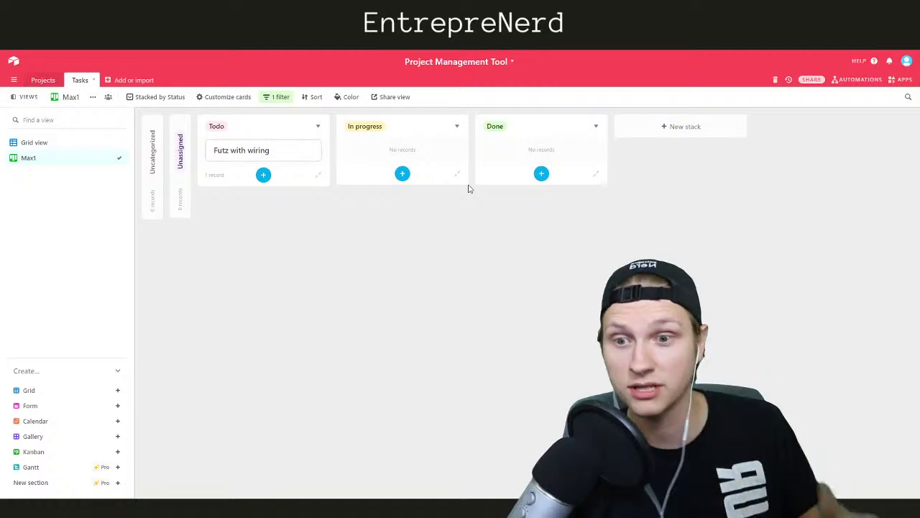
left_click(35, 144)
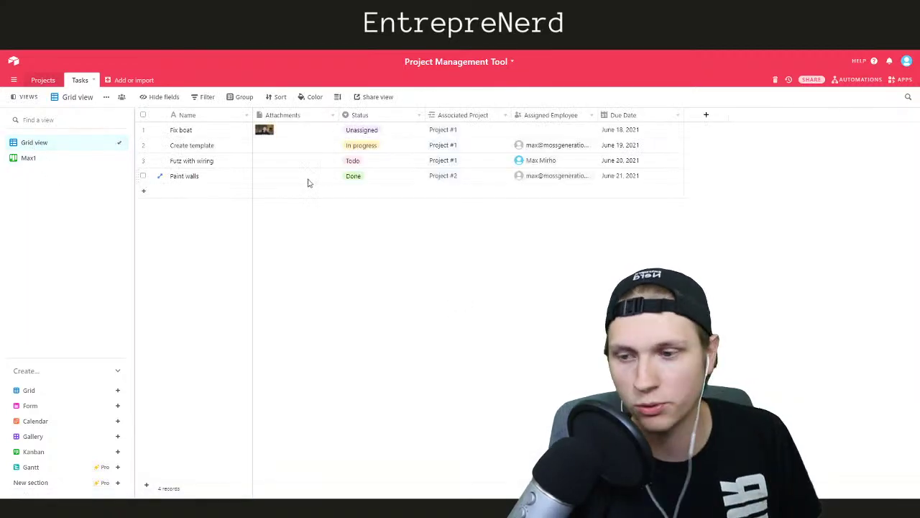
double_click(47, 143)
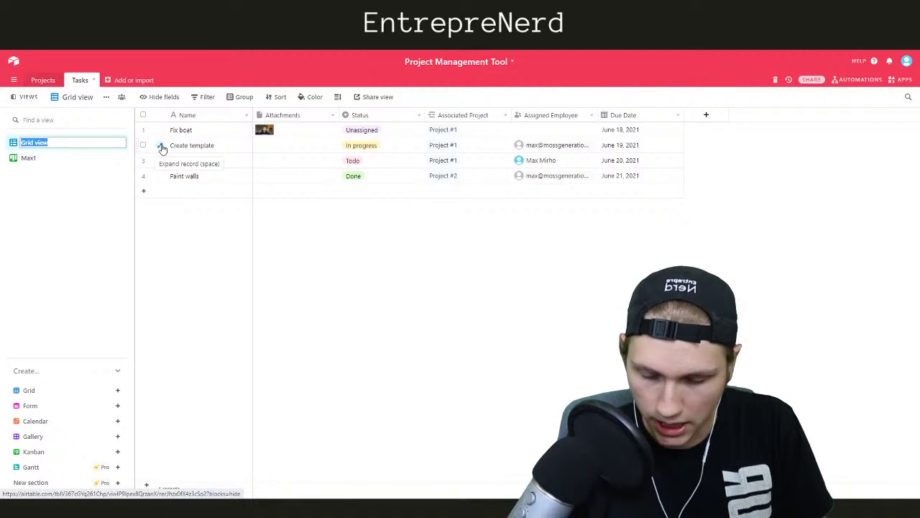
type("Administrator")
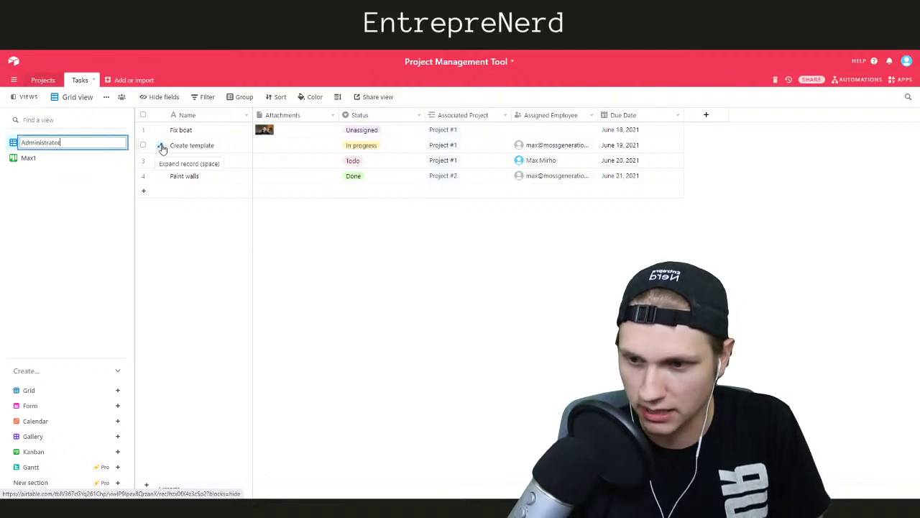
key("Return")
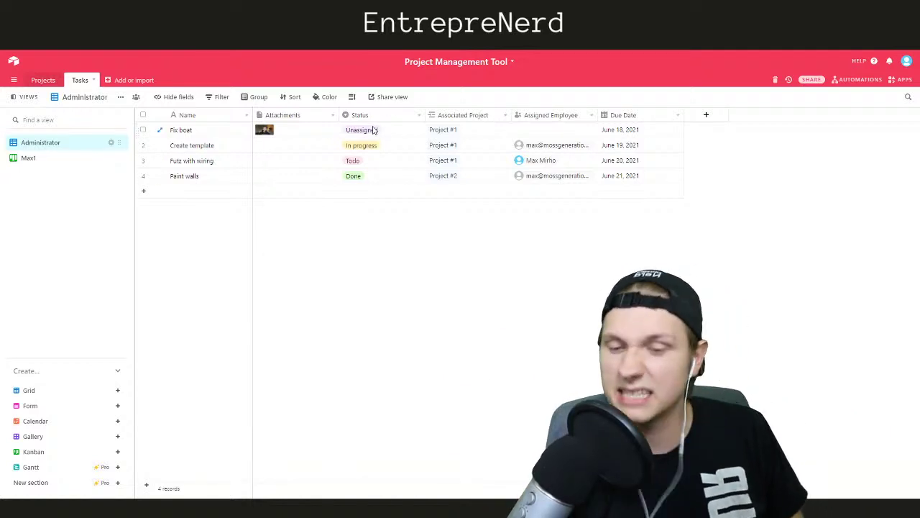
Assign the base owner as Fix boat's Assigned Employee and check it on Max1
left_click(532, 130)
left_click(520, 130)
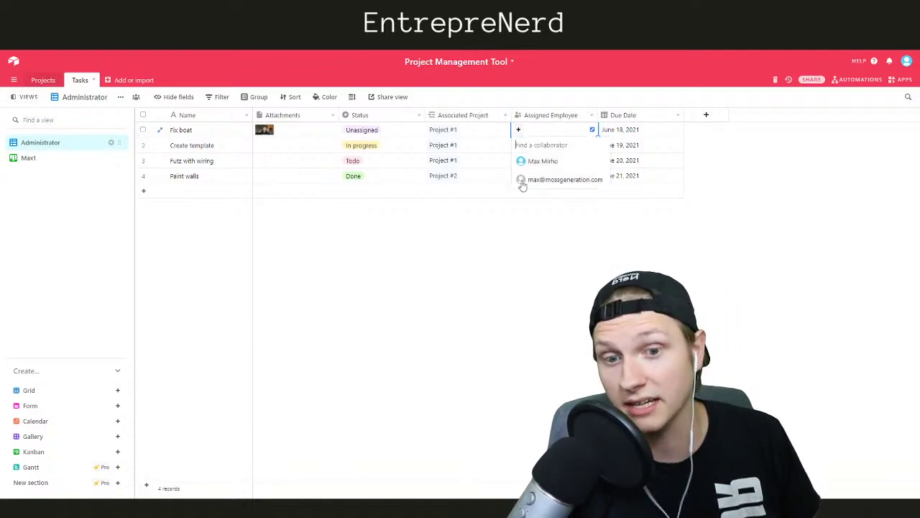
left_click(538, 164)
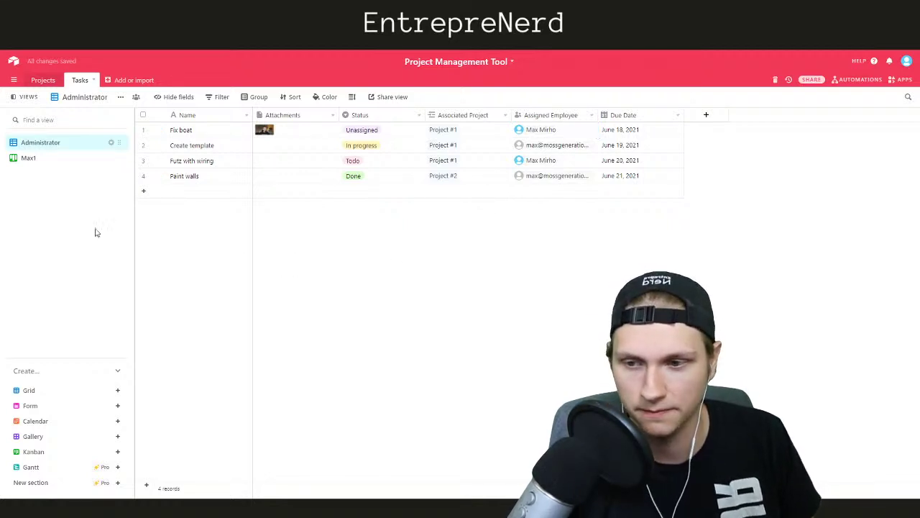
left_click(41, 161)
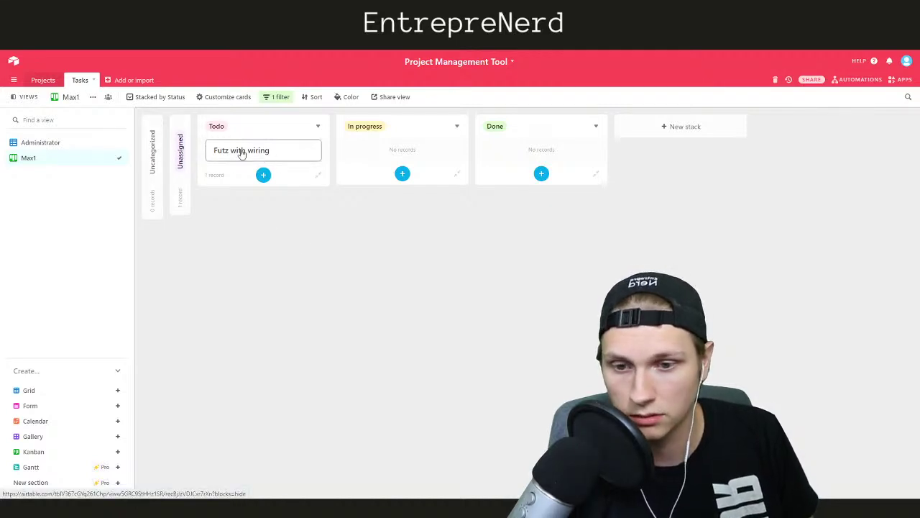
Change Fix boat's Status to In progress in the Administrator grid, then view the Max1 board
left_click(43, 143)
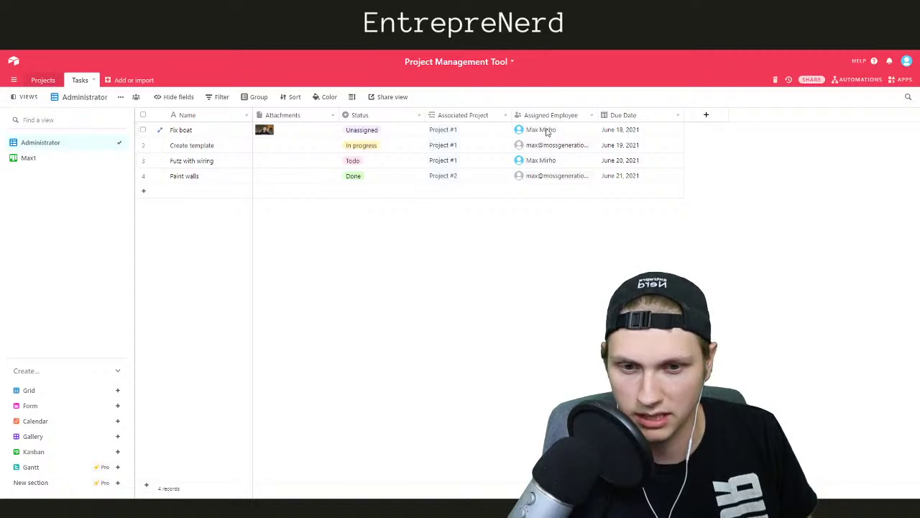
left_click(359, 132)
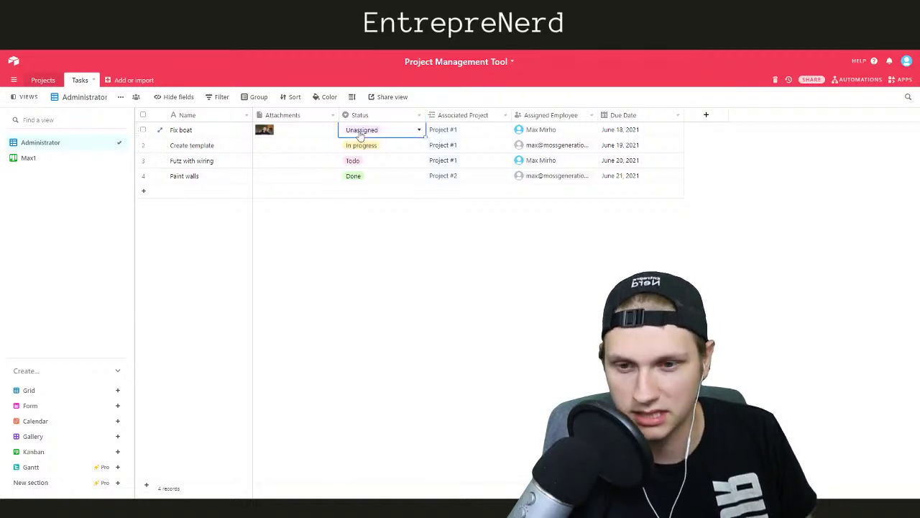
left_click(365, 130)
left_click(373, 195)
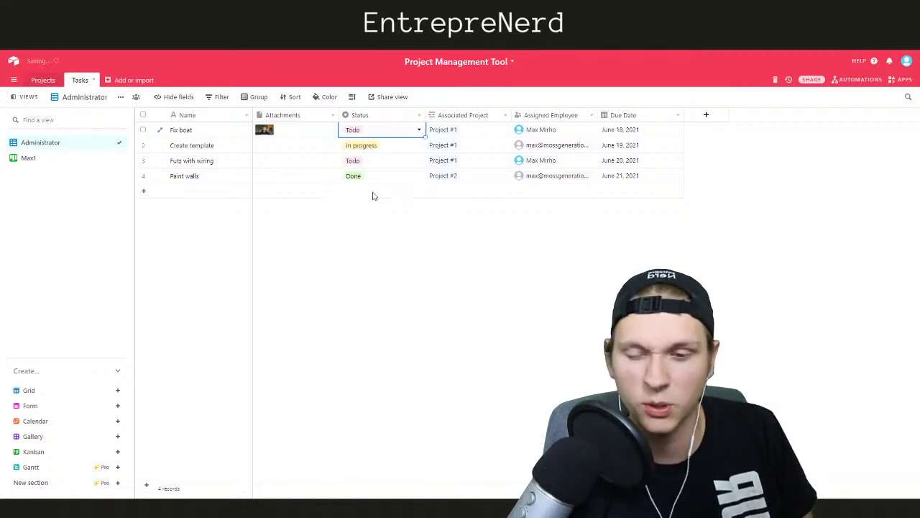
left_click(366, 132)
left_click(366, 209)
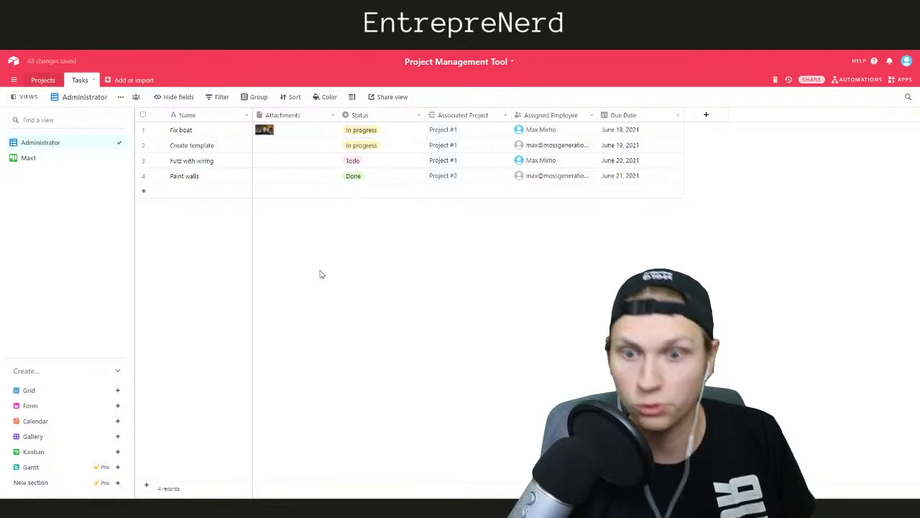
left_click(65, 158)
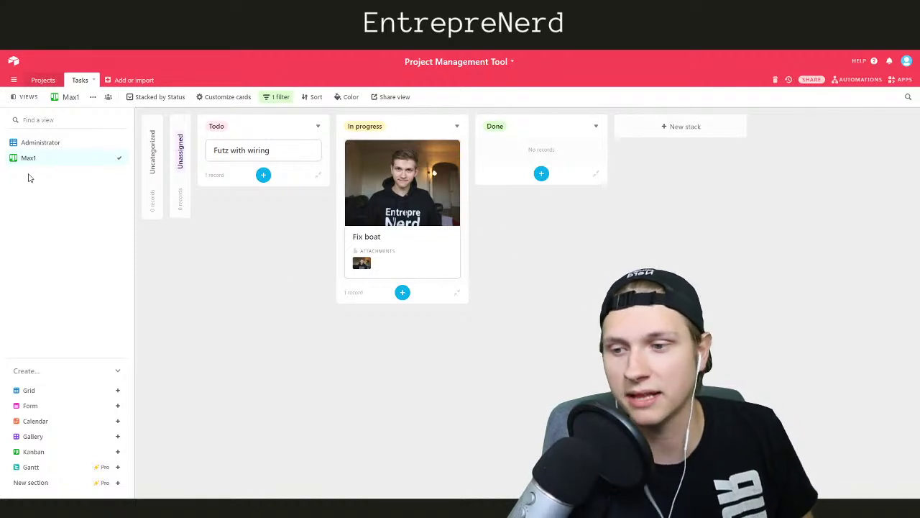
Create a Kanban view named Max2 stacking task cards by Status
left_click(49, 452)
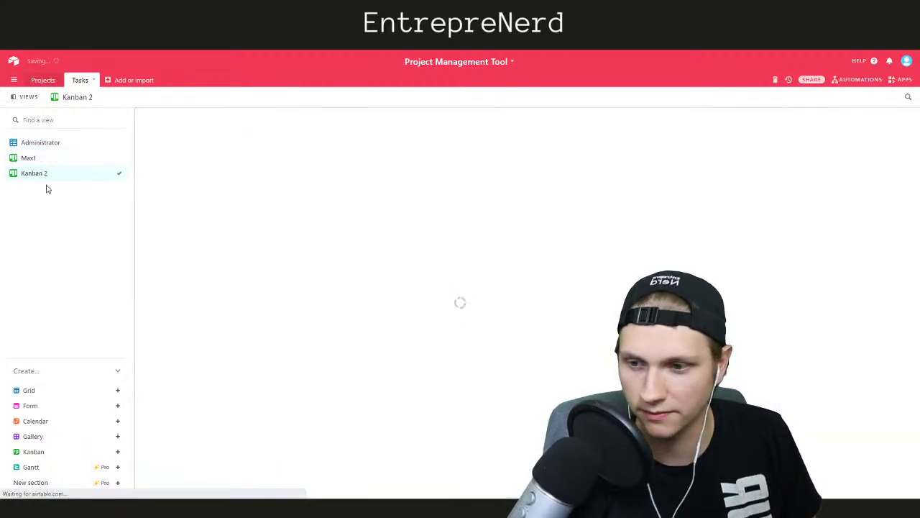
right_click(45, 175)
left_click(165, 158)
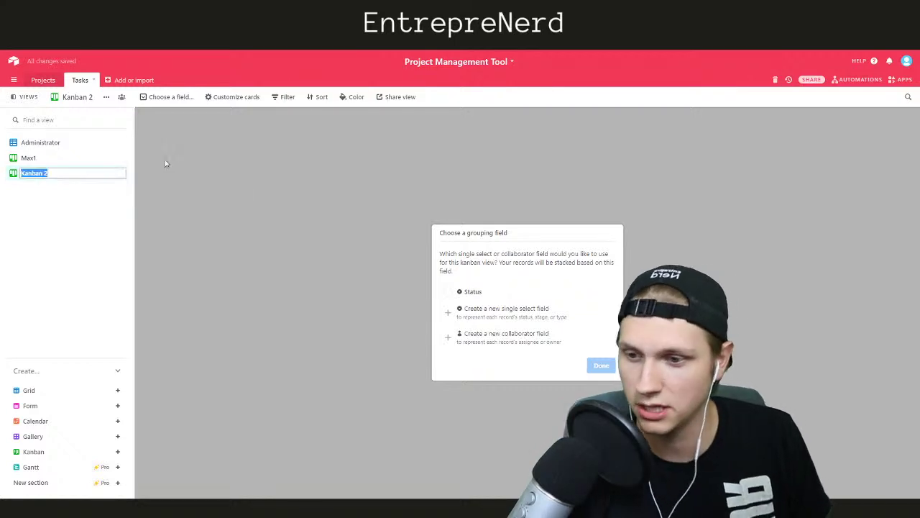
type("Max2")
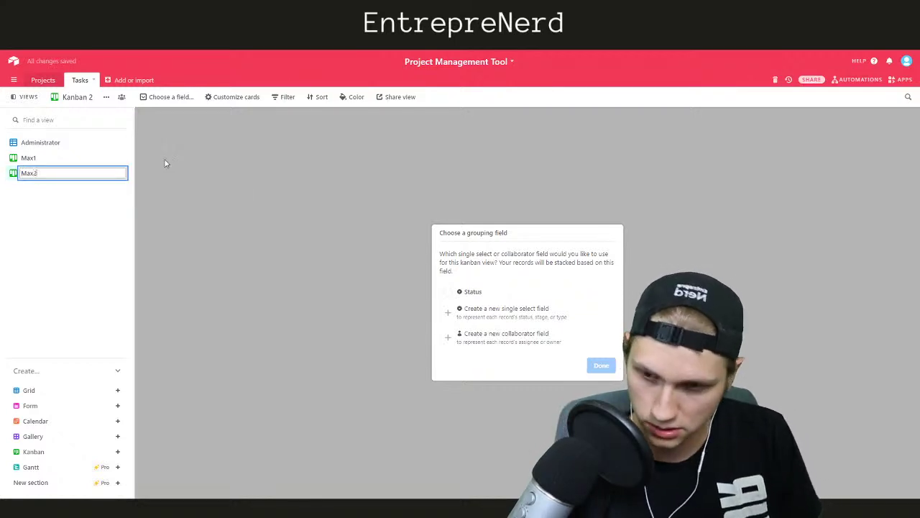
left_click(448, 291)
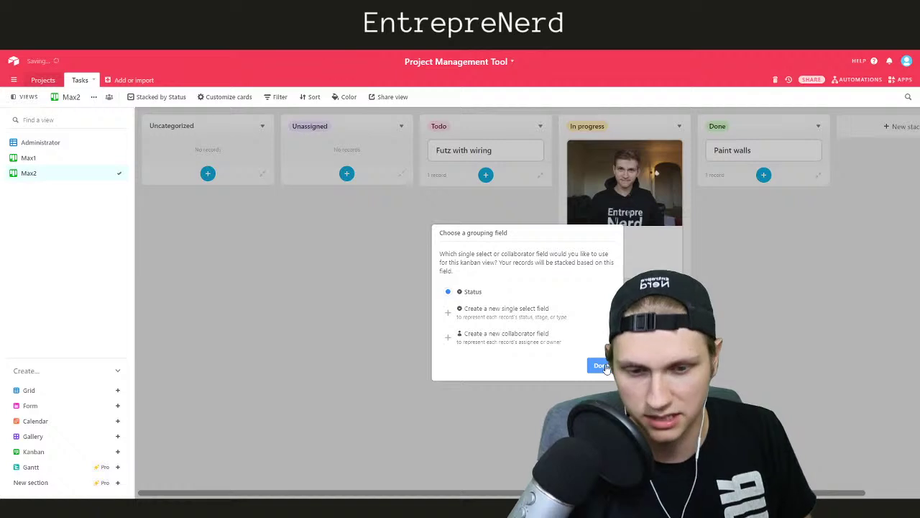
left_click(601, 366)
Filter Max2 to tasks whose Assigned Employee is exactly the chosen employee
left_click(273, 97)
left_click(288, 133)
left_click(330, 116)
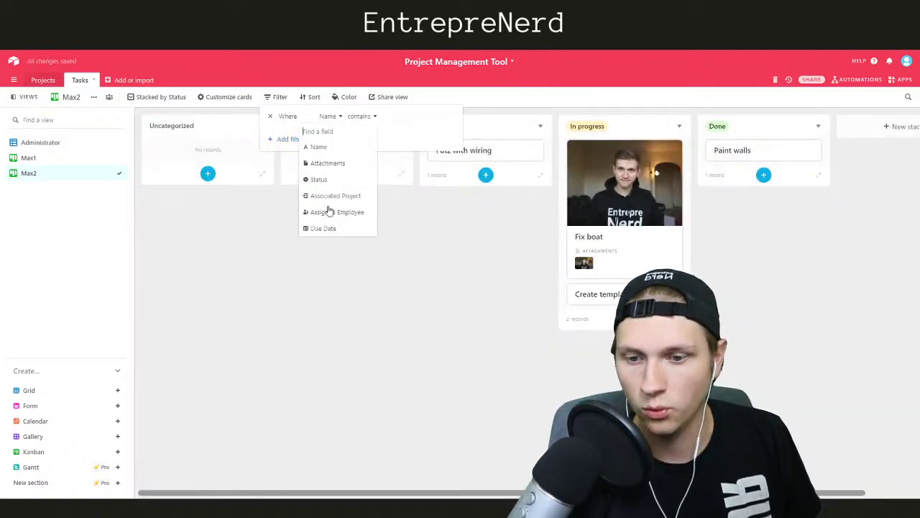
left_click(331, 211)
left_click(407, 116)
left_click(407, 183)
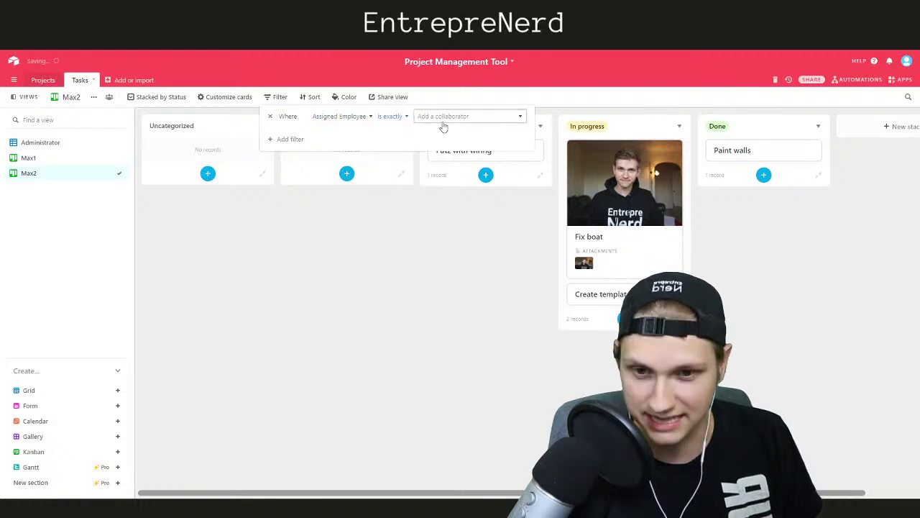
left_click(444, 123)
left_click(447, 162)
left_click(425, 269)
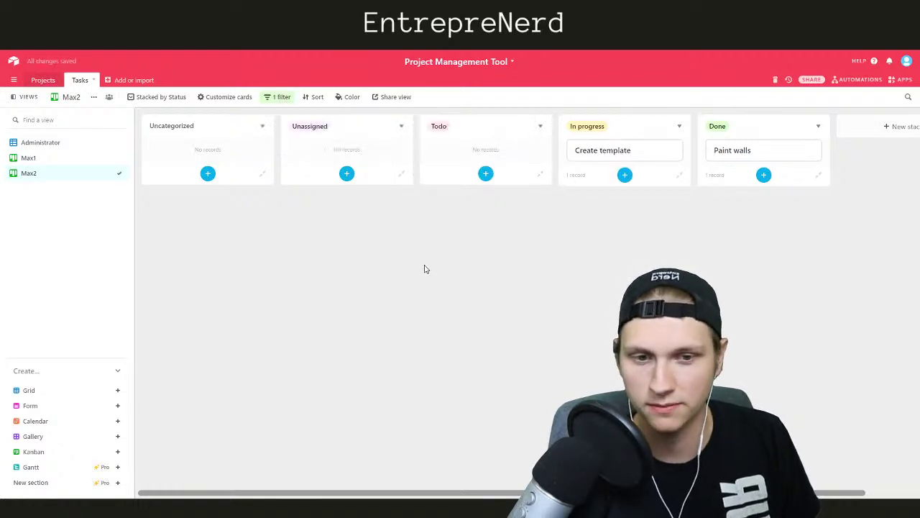
Collapse the empty Unassigned and Uncategorized stacks
right_click(327, 131)
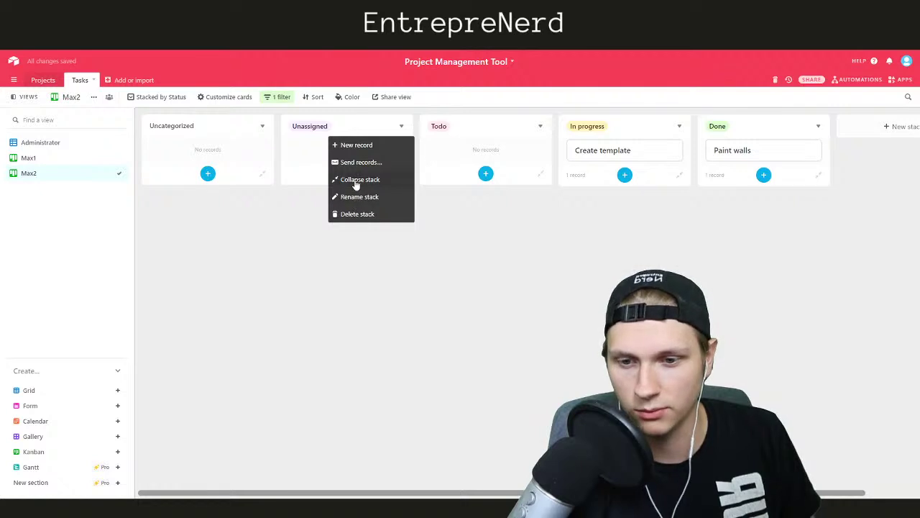
left_click(357, 182)
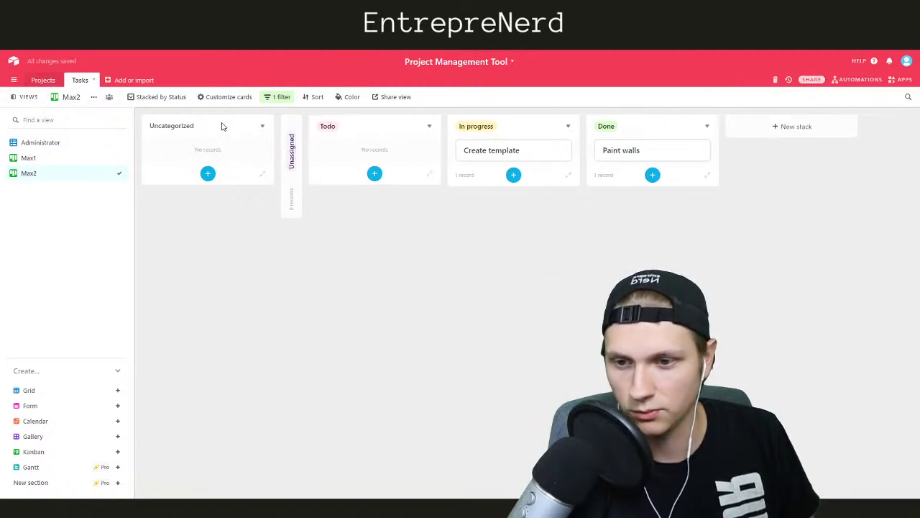
right_click(222, 126)
left_click(231, 178)
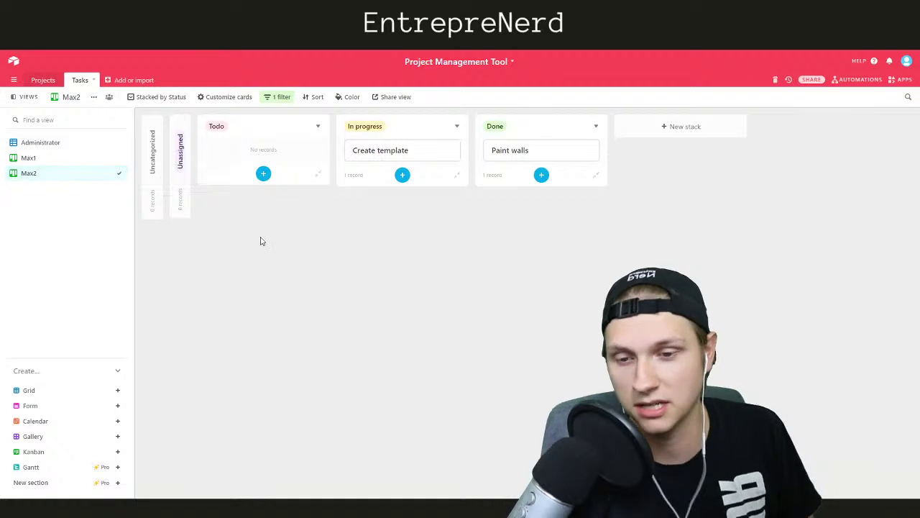
Move Create template to Done on Max2, and Fix boat to Todo on Max1
left_click_drag(367, 149, 460, 158)
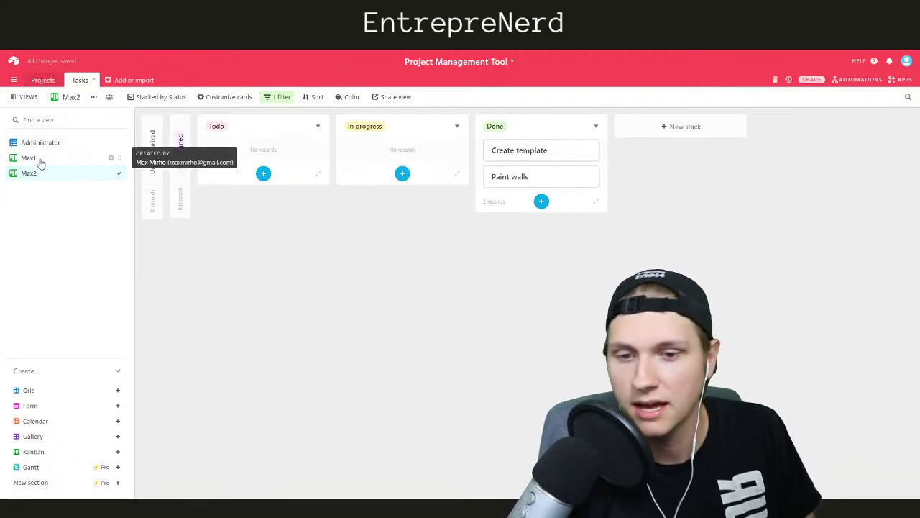
left_click(39, 158)
left_click_drag(394, 178, 256, 180)
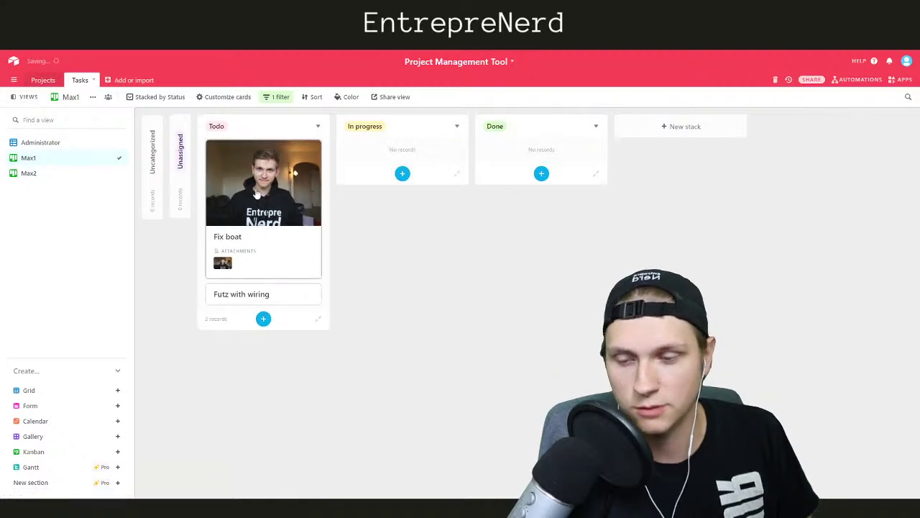
left_click(42, 142)
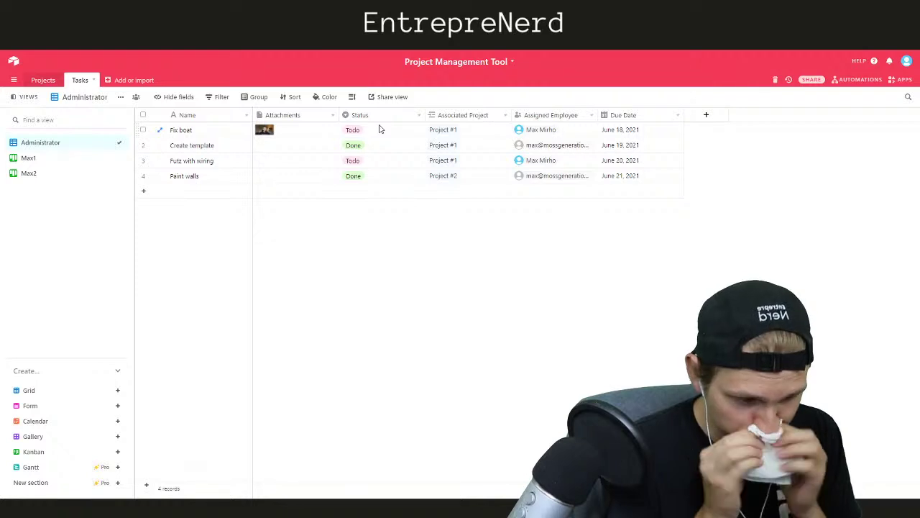
left_click(56, 164)
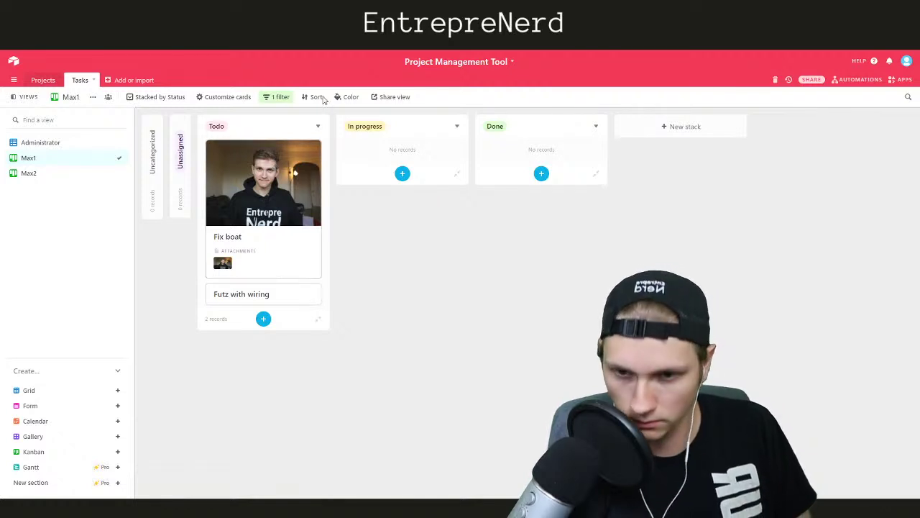
Hide attachments and show the Due Date on the Max1 Kanban cards
left_click(220, 98)
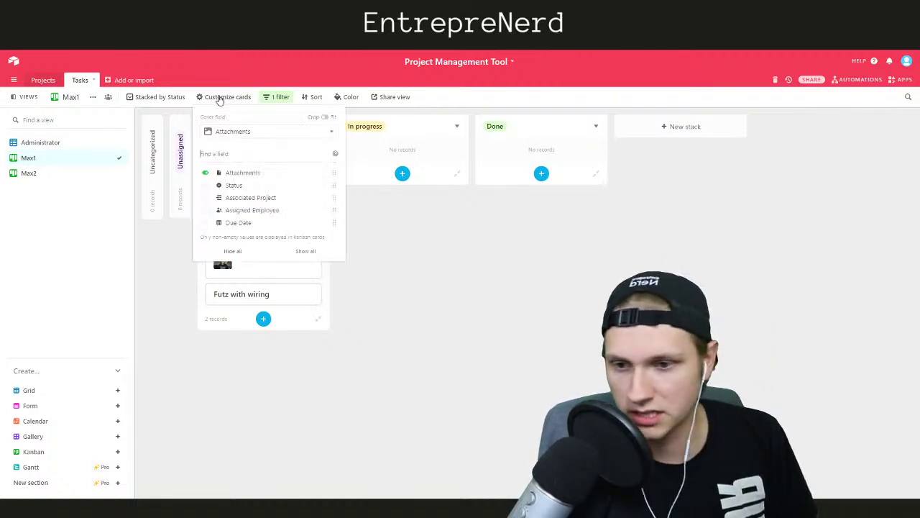
left_click(207, 175)
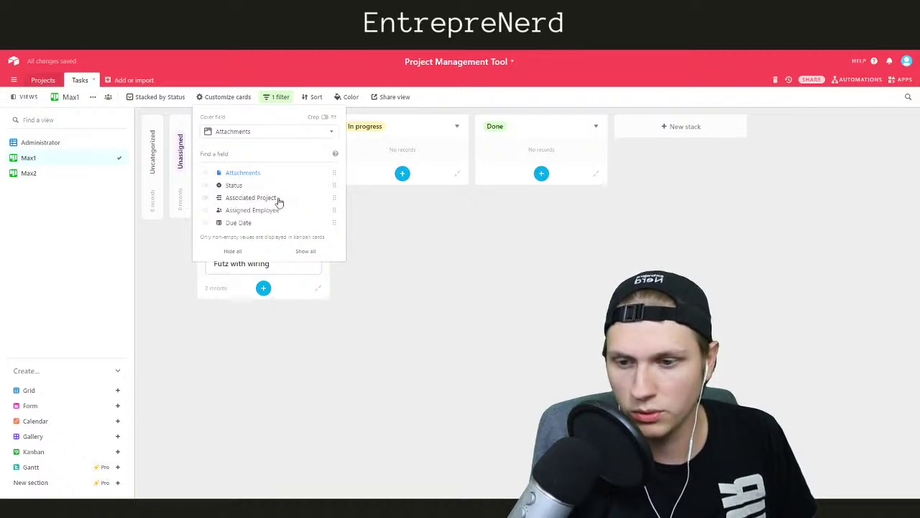
left_click(206, 223)
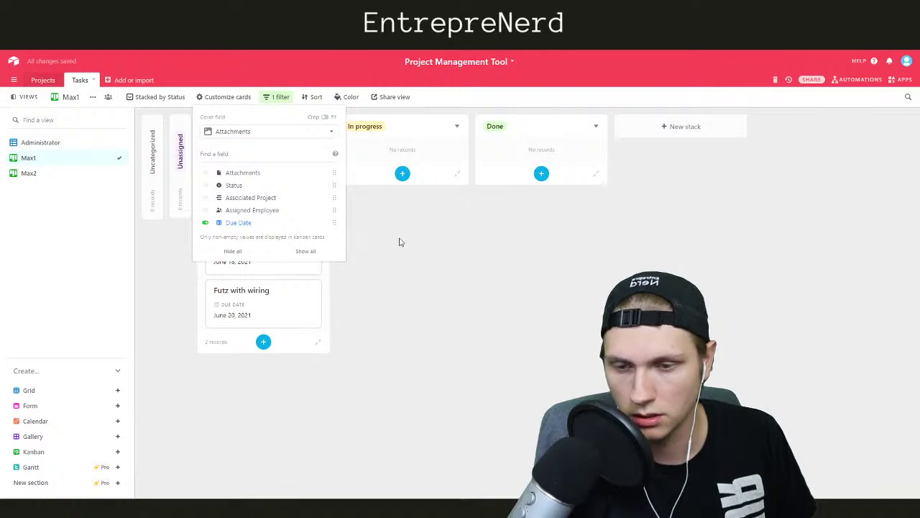
left_click(383, 238)
Inspect the Fix boat record and the view's employee filter
left_click(254, 193)
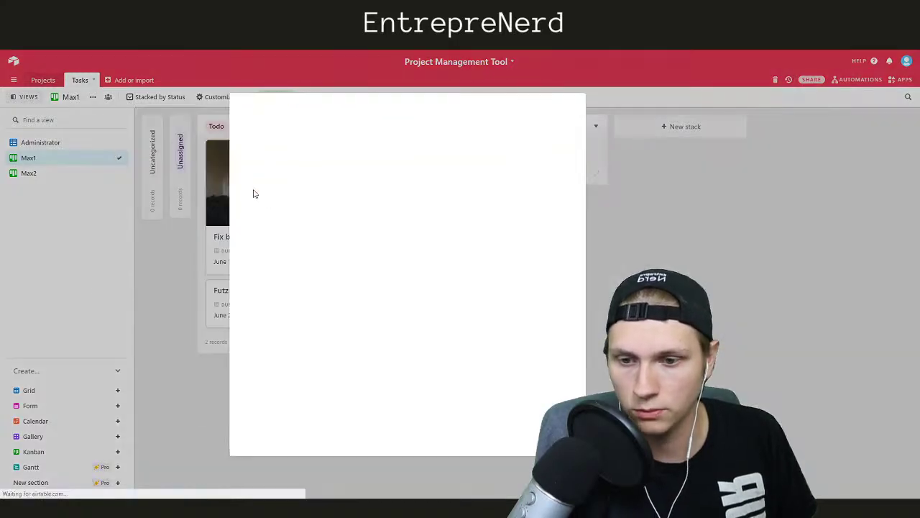
key("Escape")
left_click(278, 98)
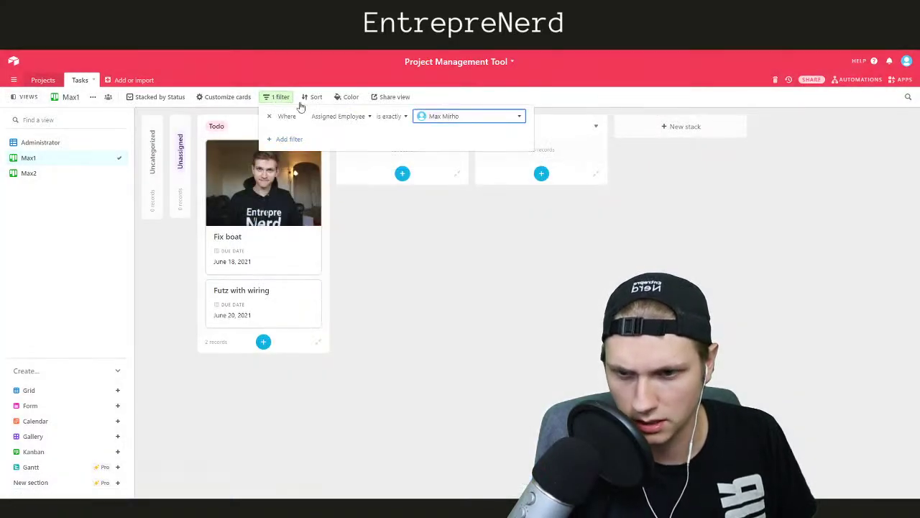
left_click(171, 245)
Set the Max1 card cover field to none
left_click(223, 96)
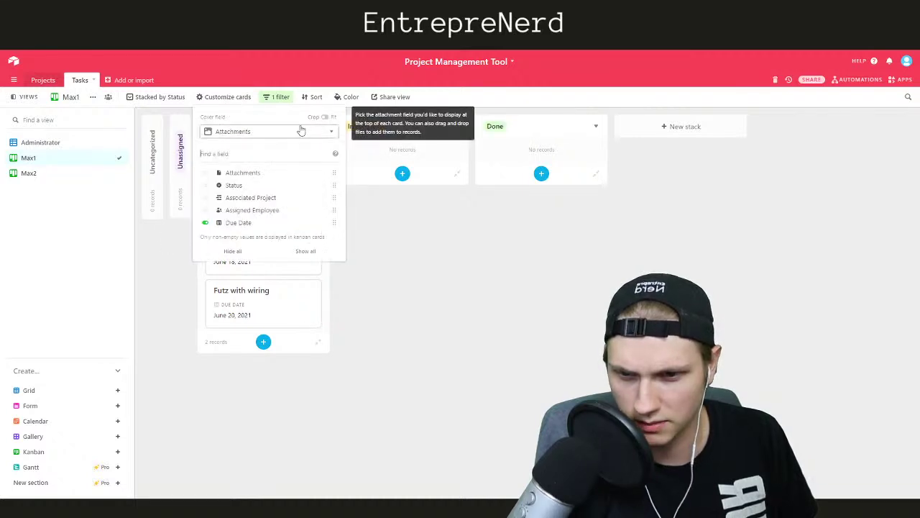
left_click(316, 127)
left_click(252, 149)
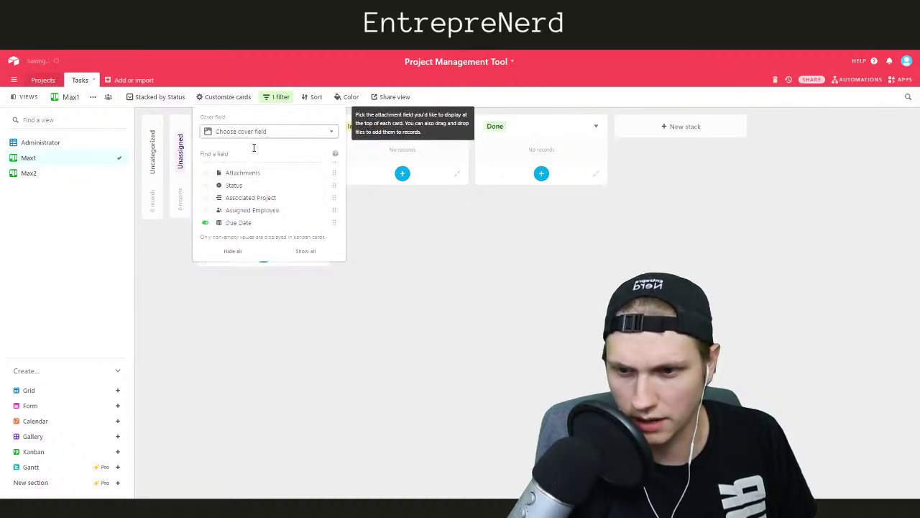
left_click(407, 236)
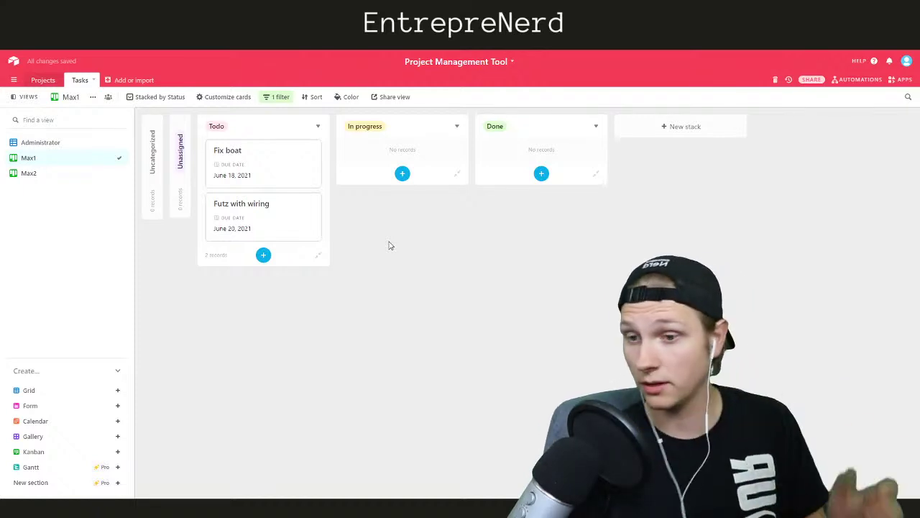
Expand the Fix boat record, review its fields, and close it
left_click(253, 159)
scroll(376, 333, "down", 3)
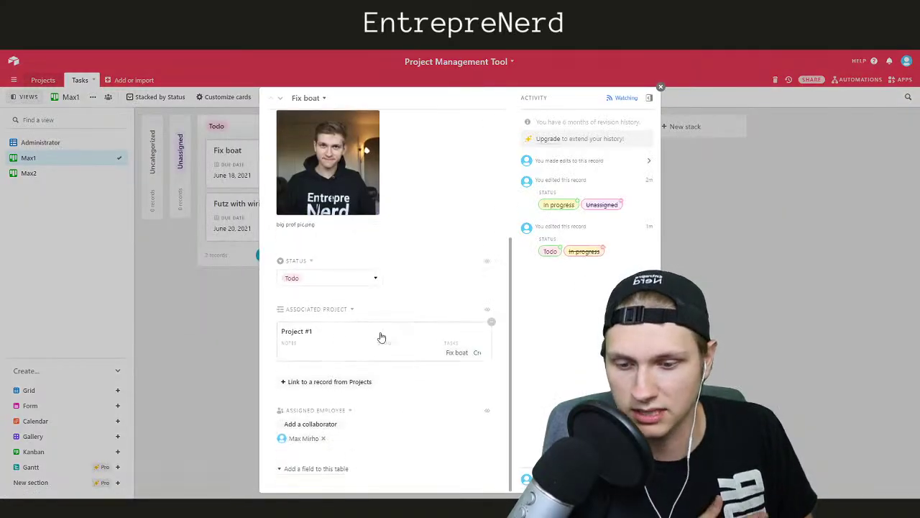
left_click(233, 350)
left_click(245, 162)
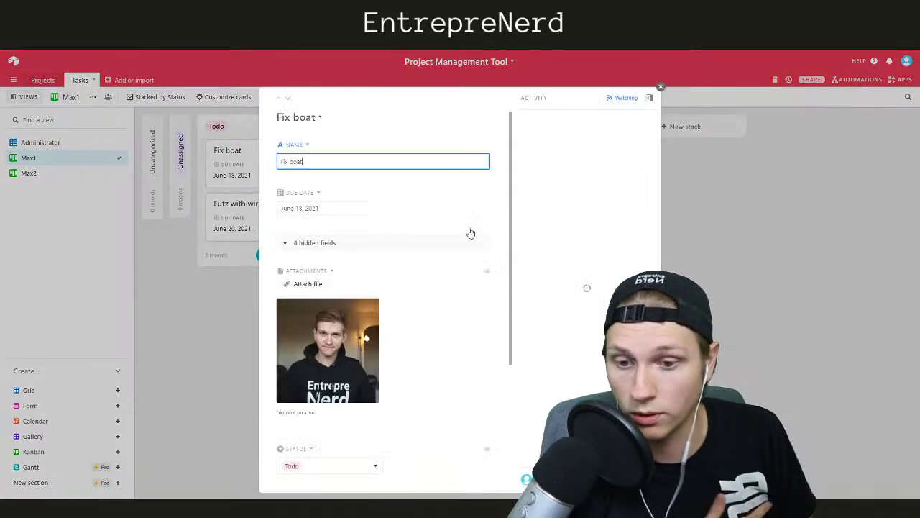
scroll(396, 274, "down", 2)
scroll(411, 269, "up", 3)
scroll(343, 164, "down", 2)
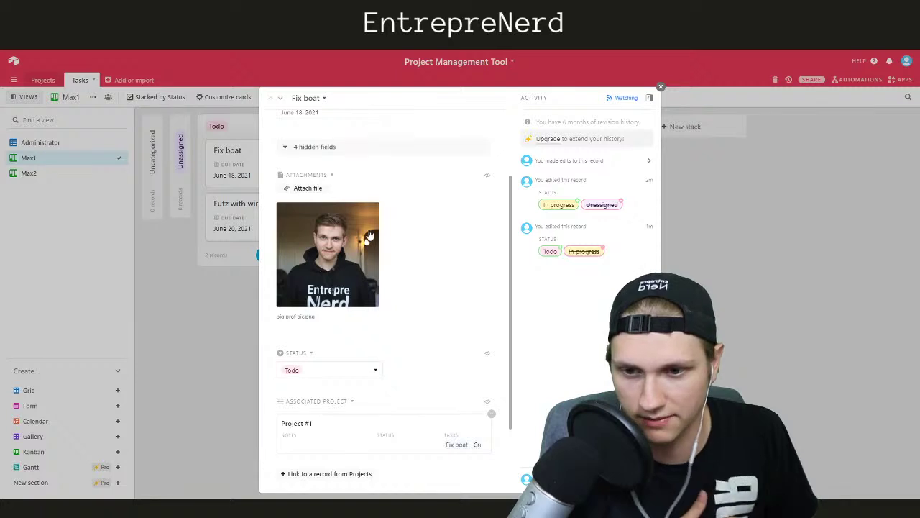
scroll(376, 275, "down", 2)
left_click(180, 282)
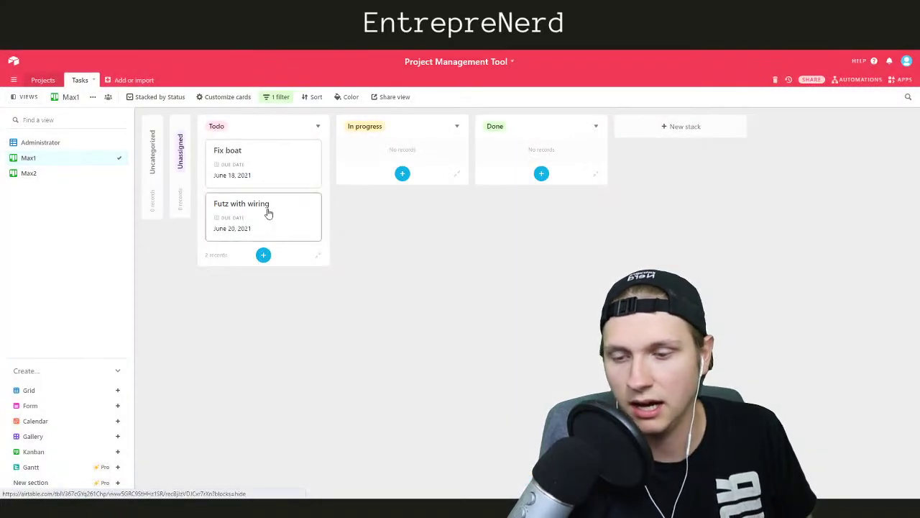
left_click_drag(262, 214, 238, 232)
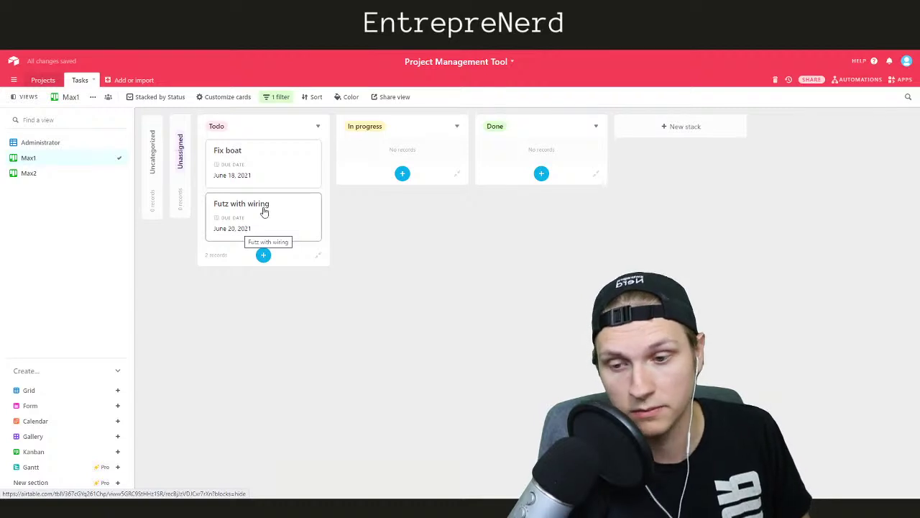
Check the card settings, then expand and review the Futz with wiring record
left_click(231, 100)
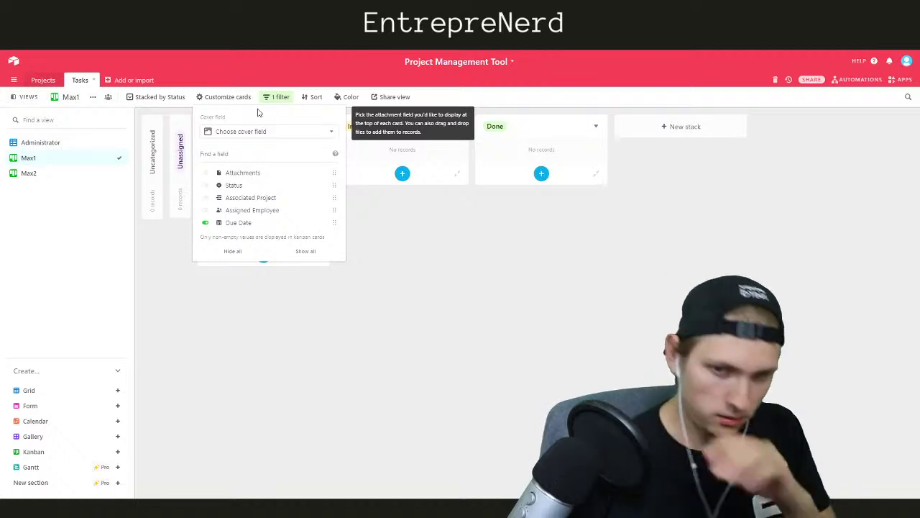
left_click(386, 242)
left_click(279, 216)
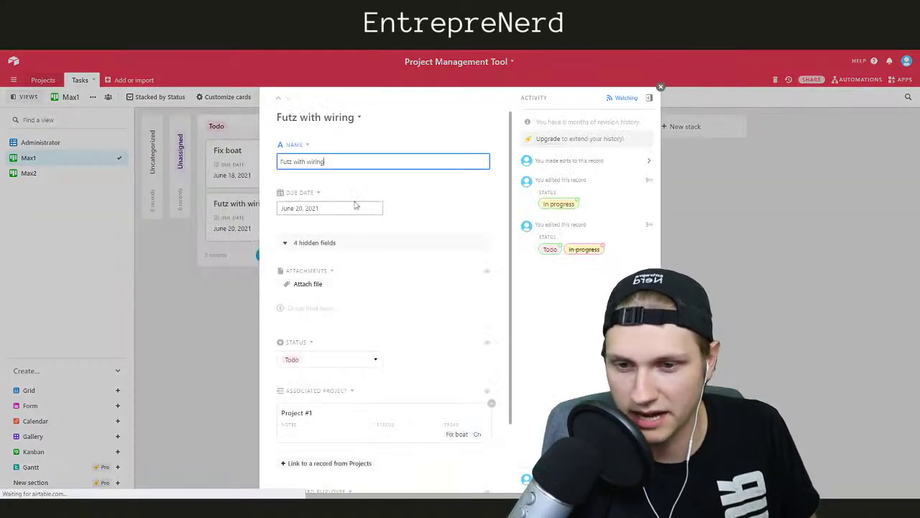
left_click(191, 297)
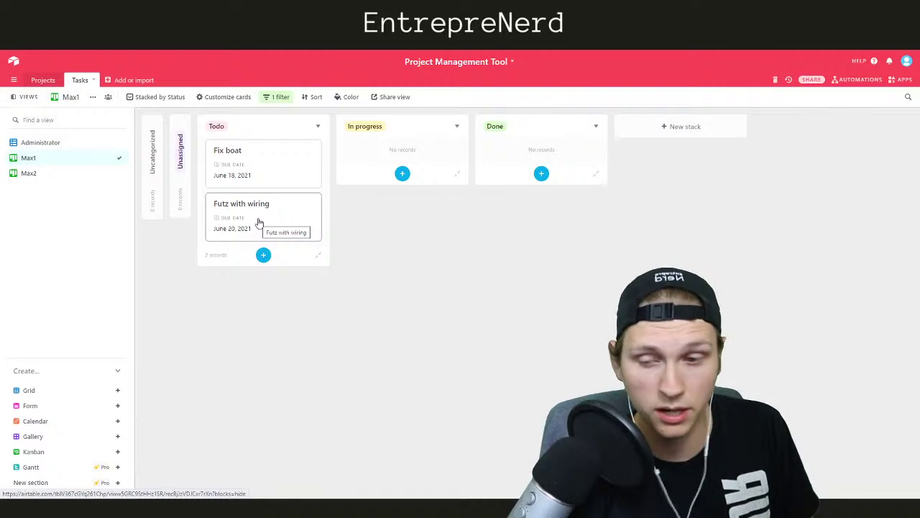
Check the Color options for the Max1 cards and view the Pro-plan upgrade page
left_click(339, 97)
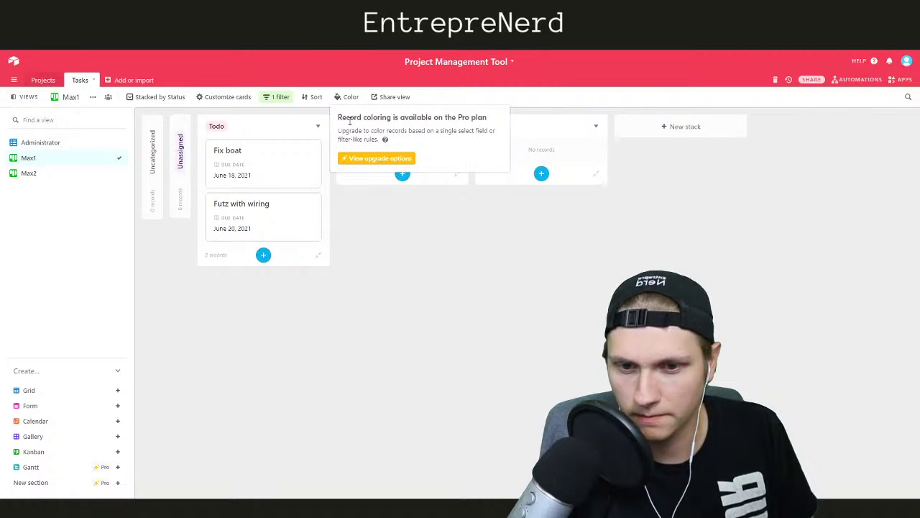
left_click_drag(339, 140, 379, 140)
left_click(396, 131)
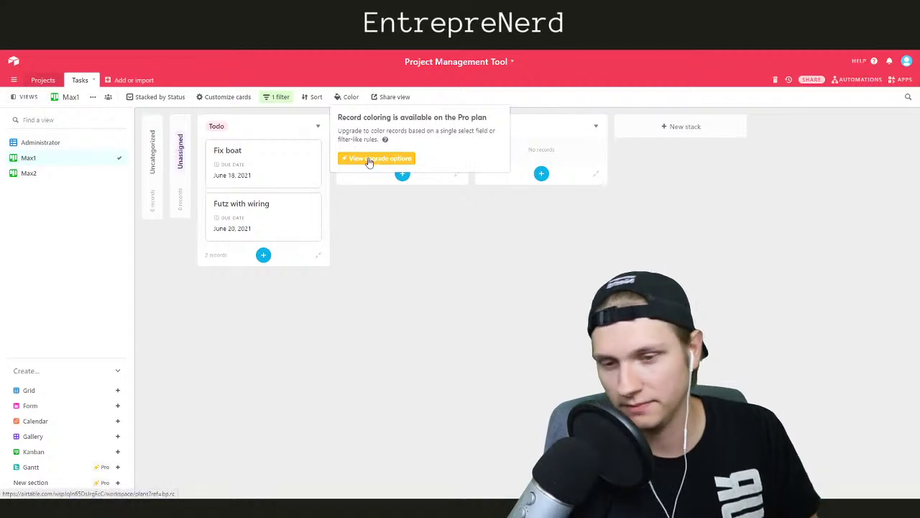
left_click(369, 161)
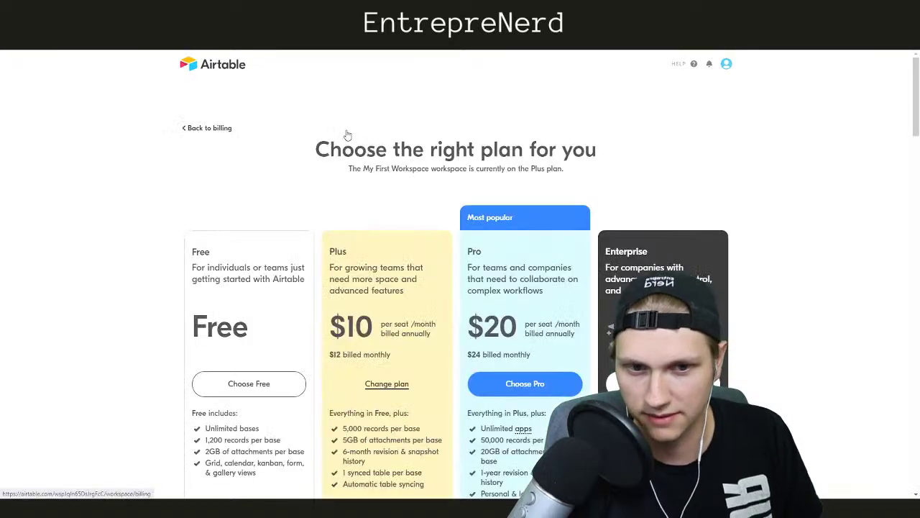
scroll(344, 141, "down", 2)
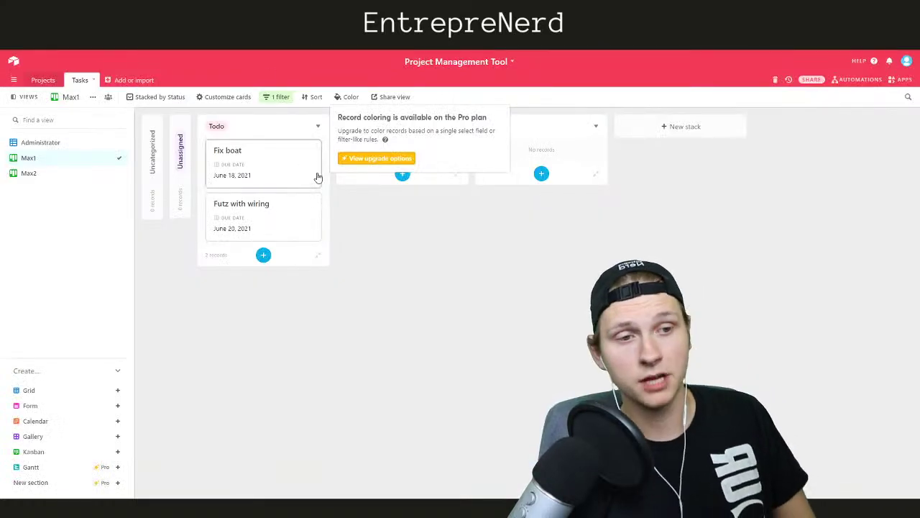
Move Futz with wiring to the Done stack and confirm its status in the Administrator grid
left_click(367, 213)
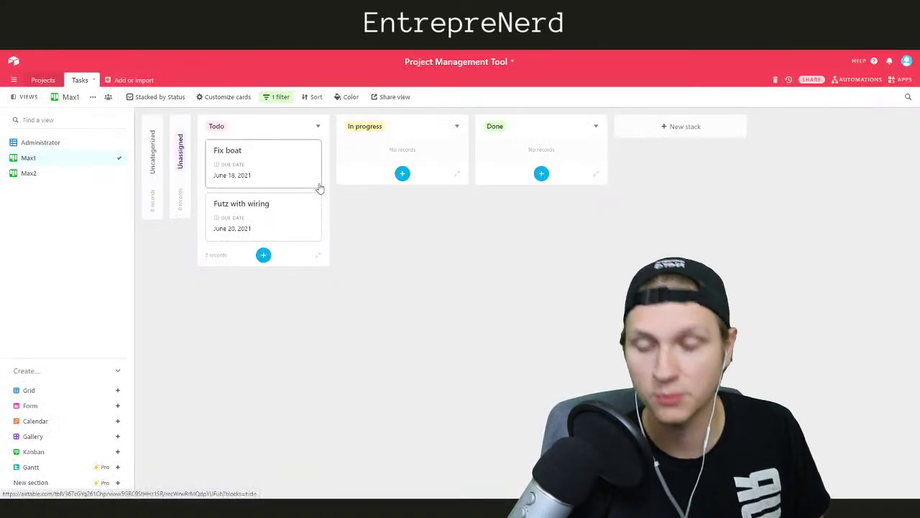
left_click(340, 100)
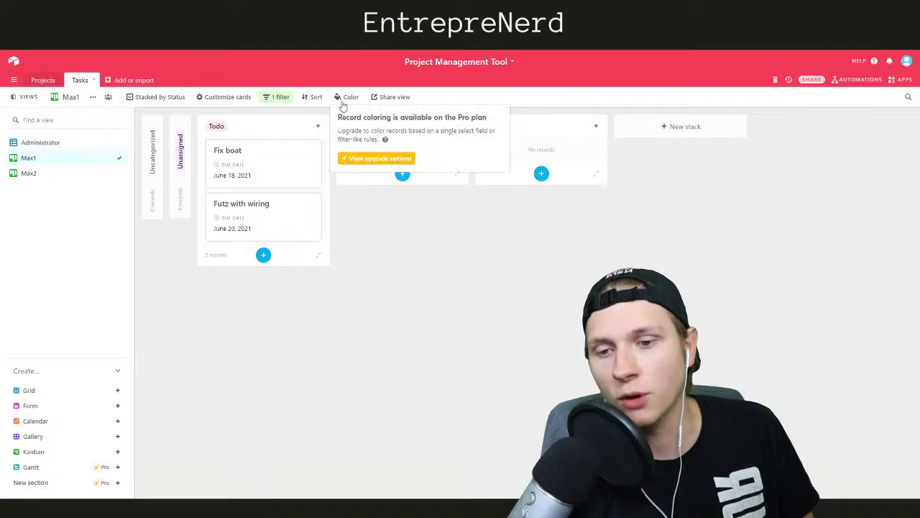
left_click(381, 222)
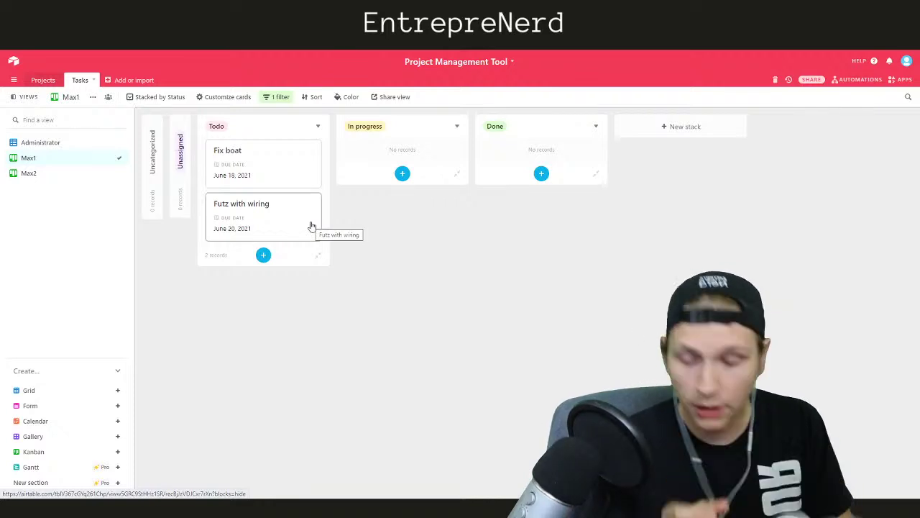
left_click_drag(312, 227, 488, 157)
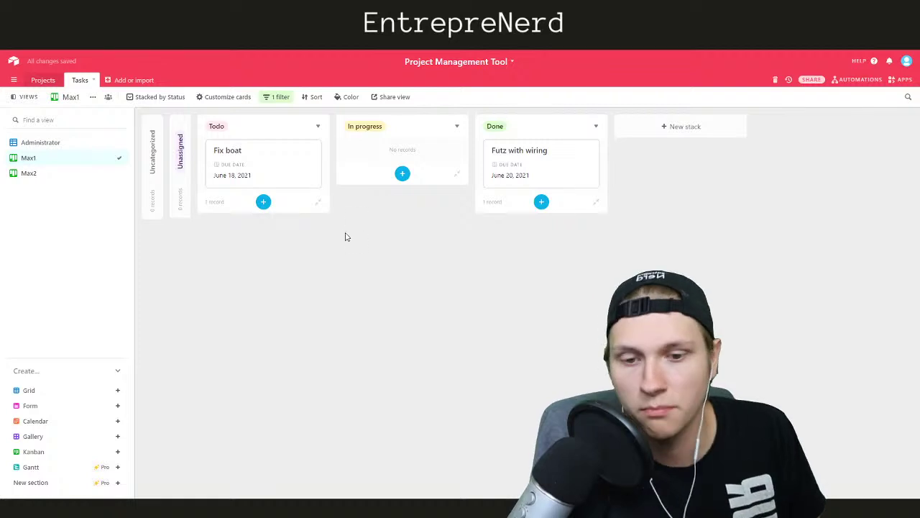
left_click(41, 148)
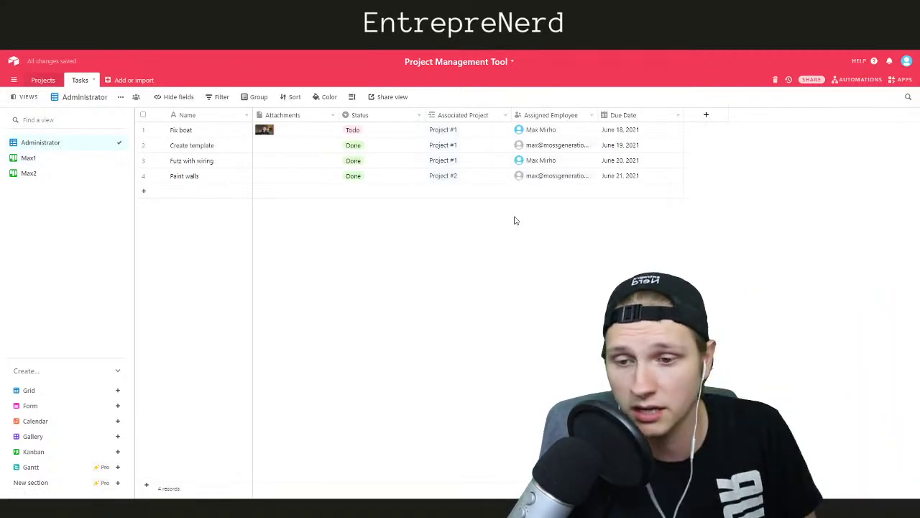
In the Projects table, view Project #1's linked Fix boat and Create template tasks
left_click(41, 80)
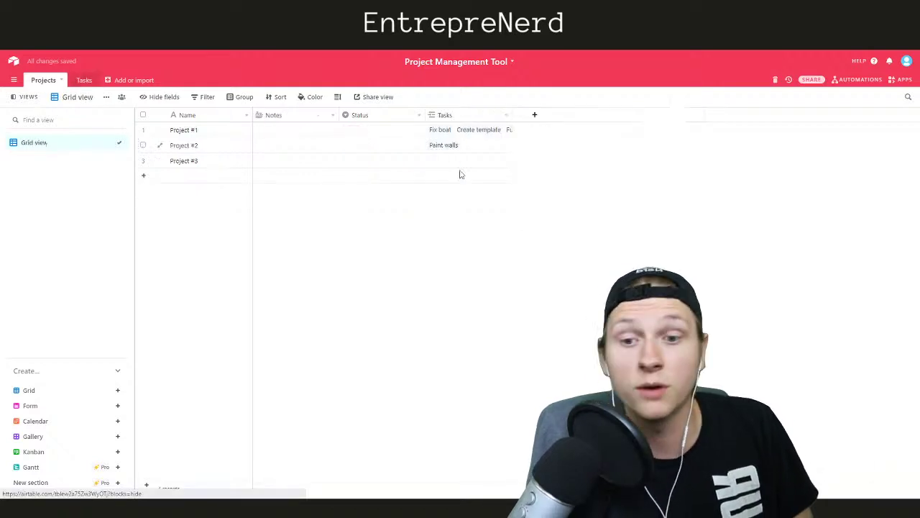
left_click(453, 130)
left_click(450, 128)
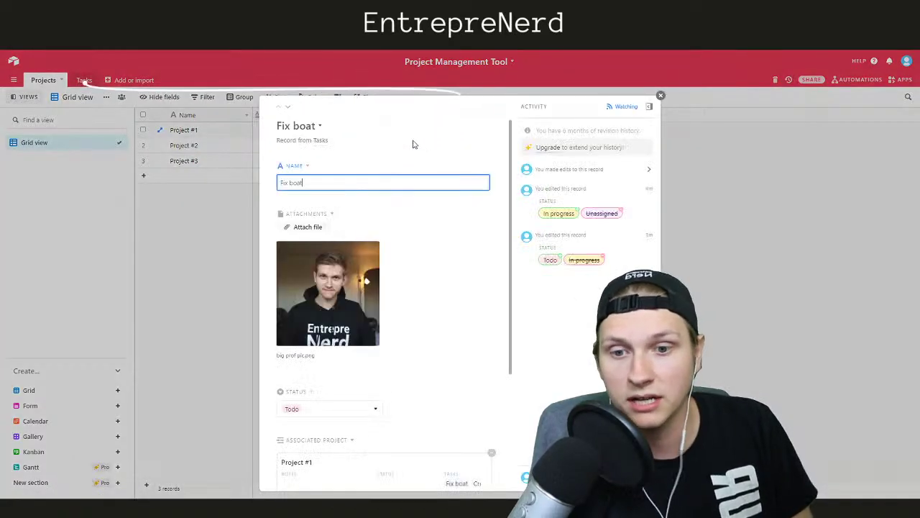
scroll(390, 248, "down", 2)
left_click(201, 261)
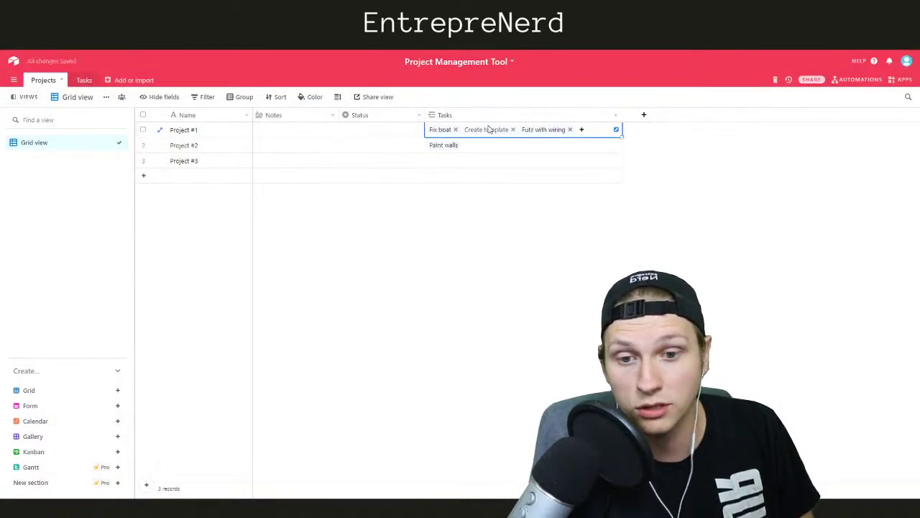
left_click(486, 130)
left_click(187, 220)
Narrow the Tasks column and reopen the linked Fix boat task
left_click(620, 115)
left_click_drag(620, 115, 522, 115)
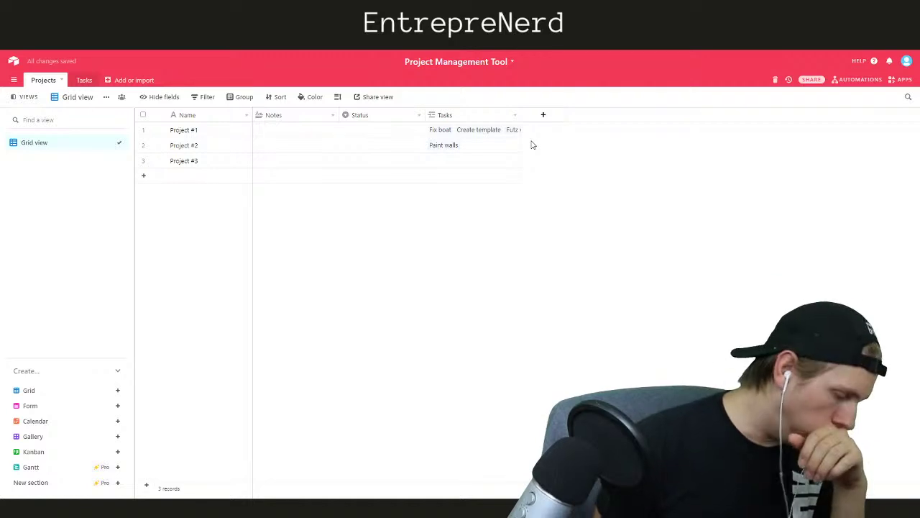
left_click(445, 130)
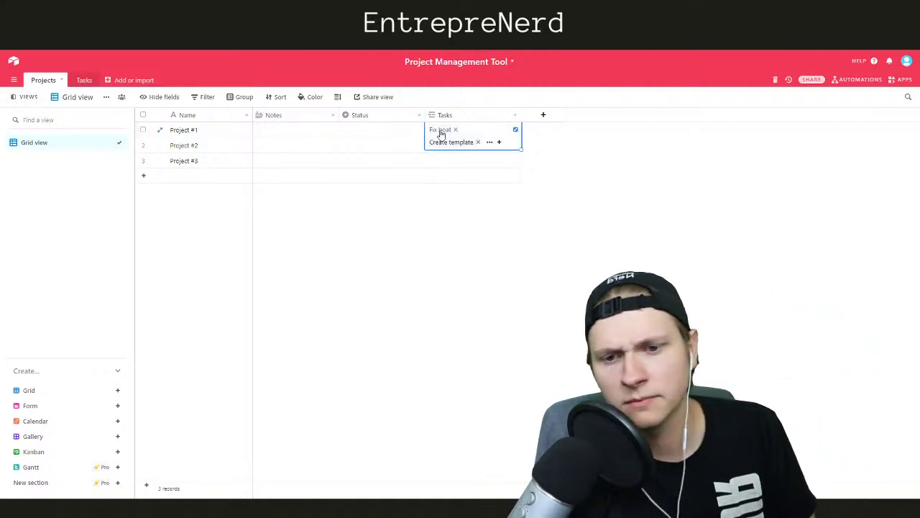
left_click(440, 131)
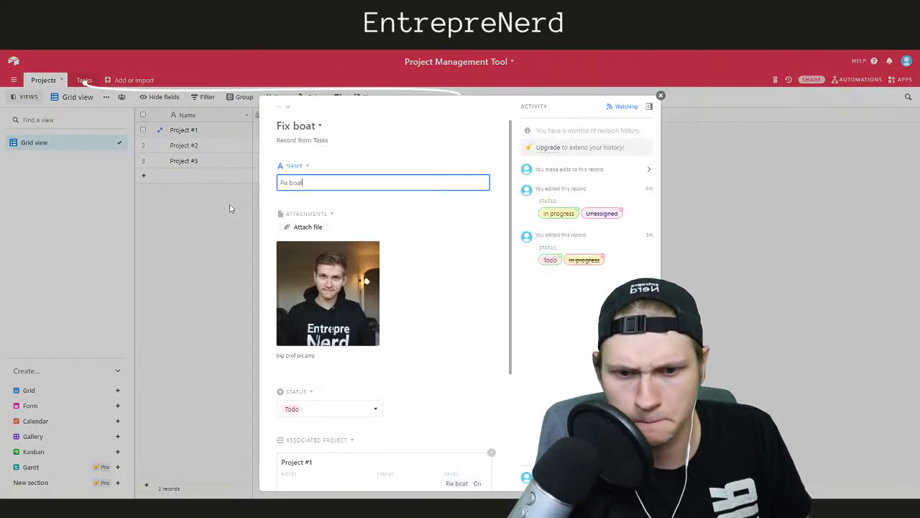
left_click(232, 206)
Add a 'Task ToDos' field to Projects linking to records in the Tasks table
left_click(545, 116)
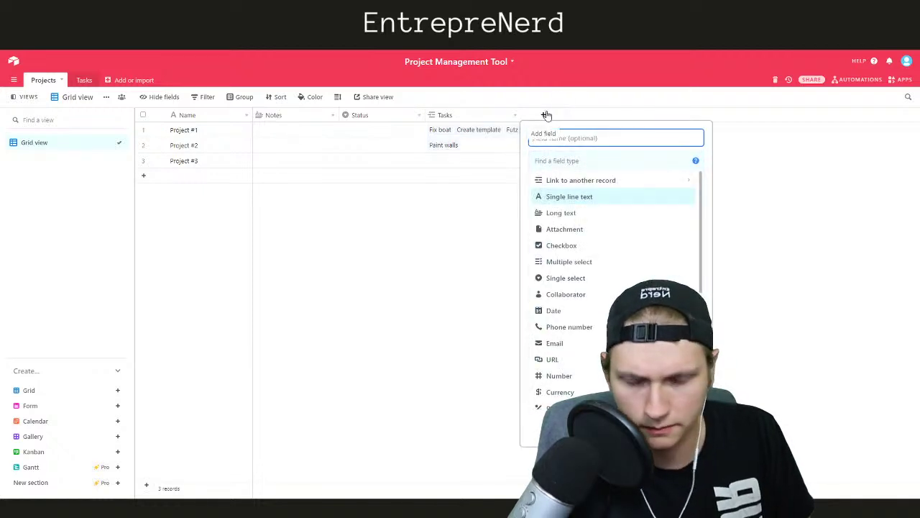
left_click(566, 180)
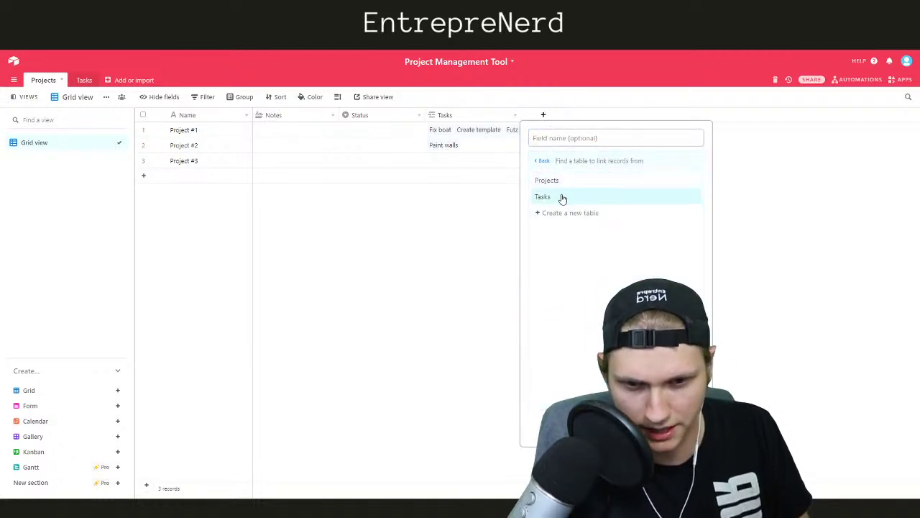
left_click(541, 197)
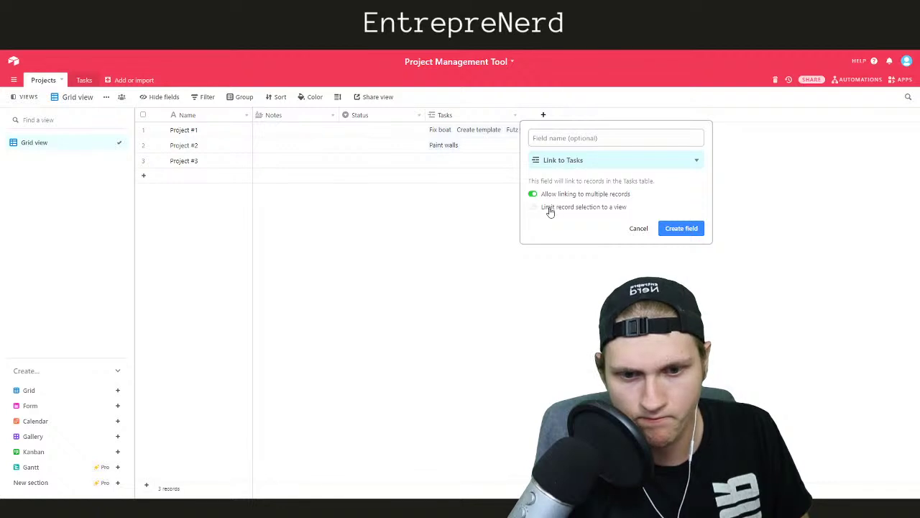
left_click(573, 136)
type("Task ToDos")
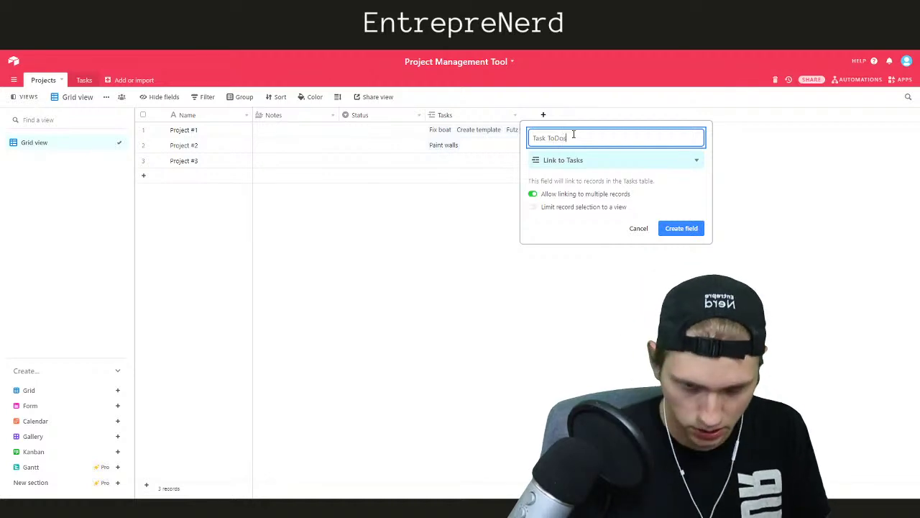
left_click(679, 228)
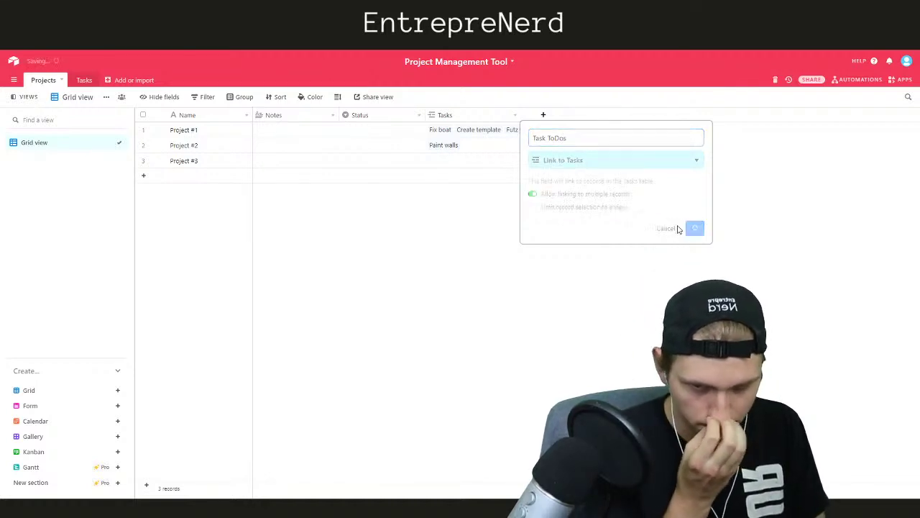
Add a Status lookup column from the linked tasks, then delete it
left_click(379, 245)
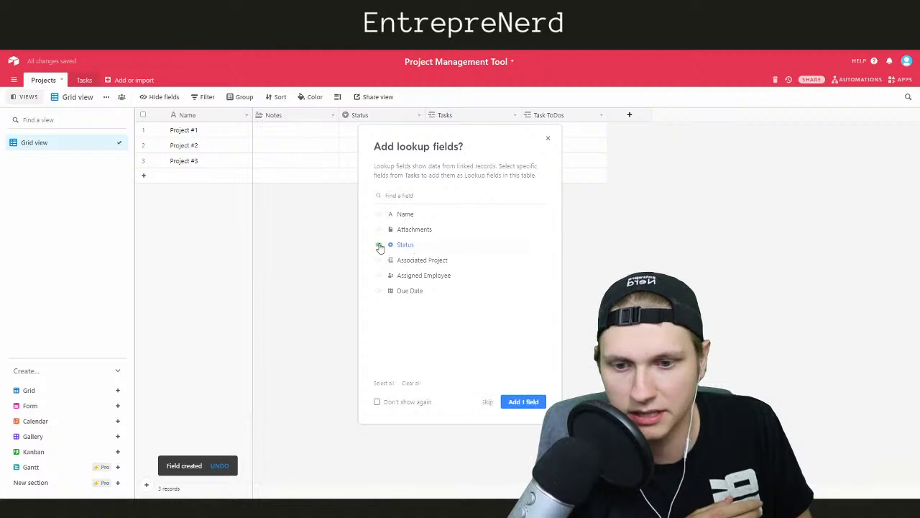
left_click(523, 402)
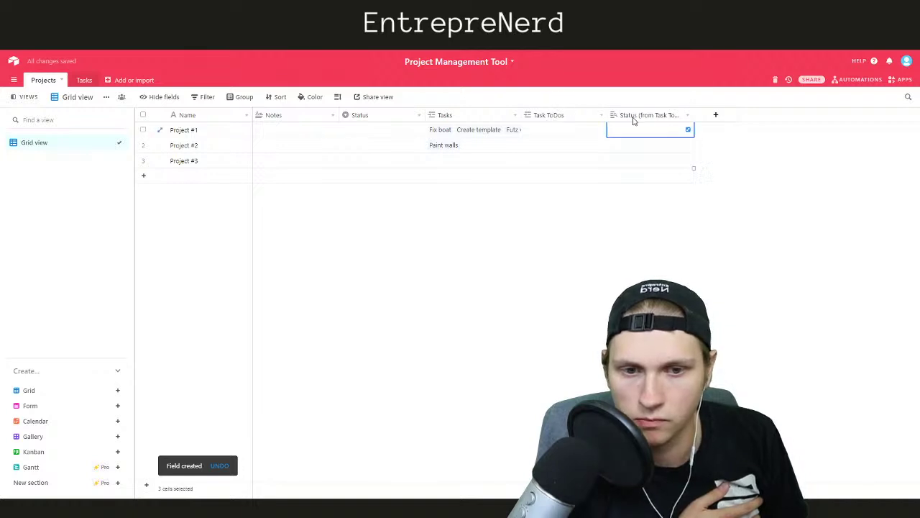
right_click(633, 117)
left_click(647, 325)
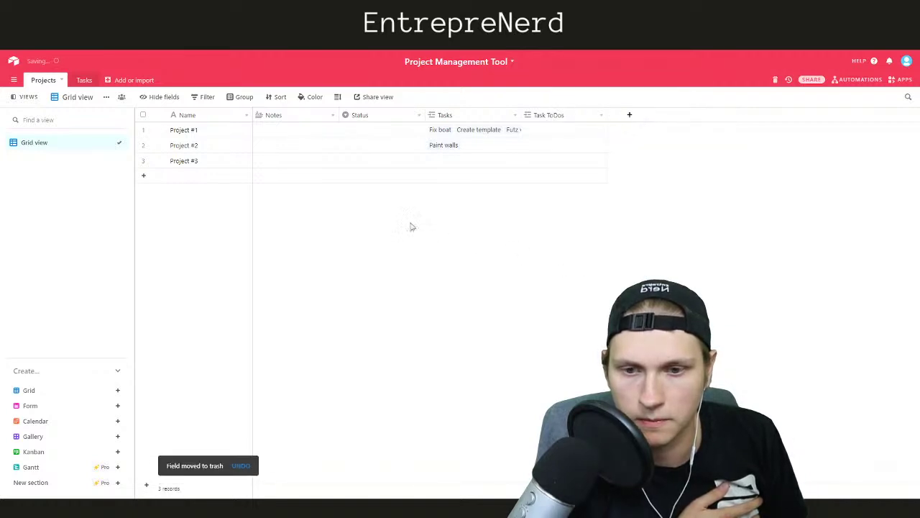
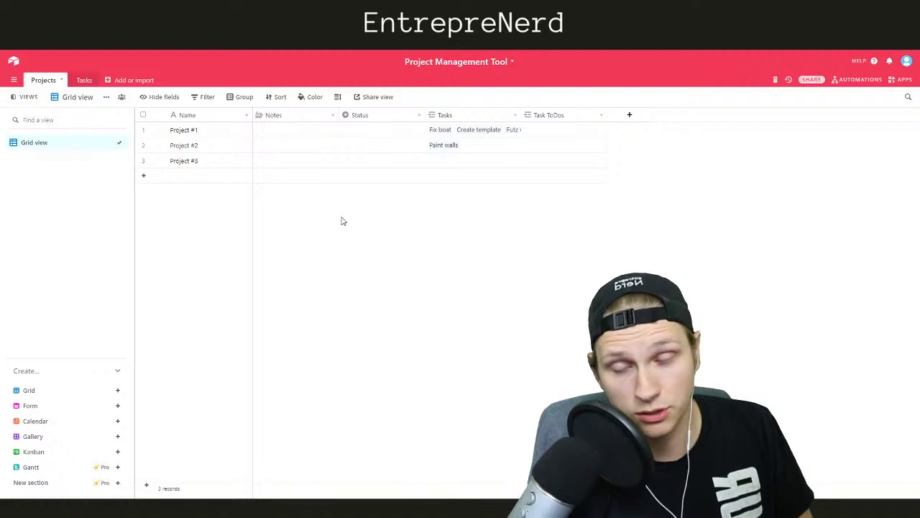
Delete the Task ToDos linked-record field from the Projects table
left_click(566, 119)
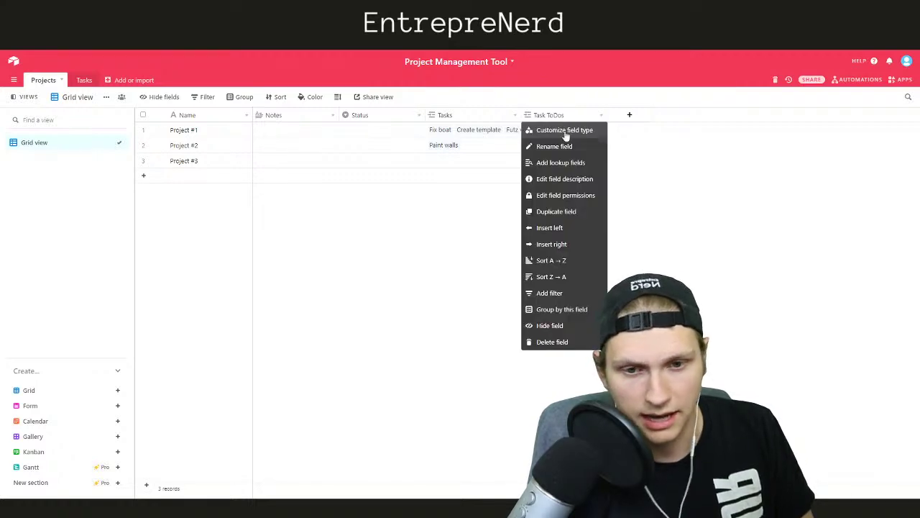
left_click(564, 340)
left_click(527, 304)
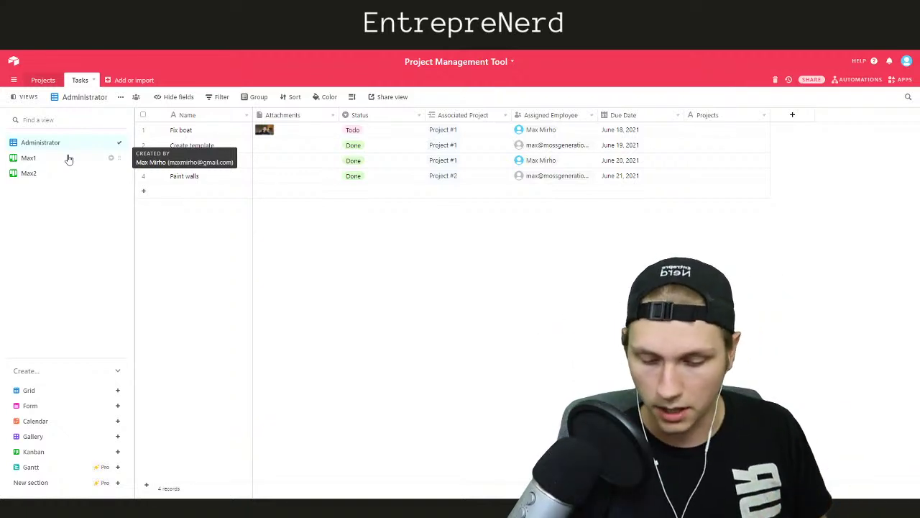
Add a Tasks calendar view named Max1 Calendar that places tasks by Due Date
left_click(36, 158)
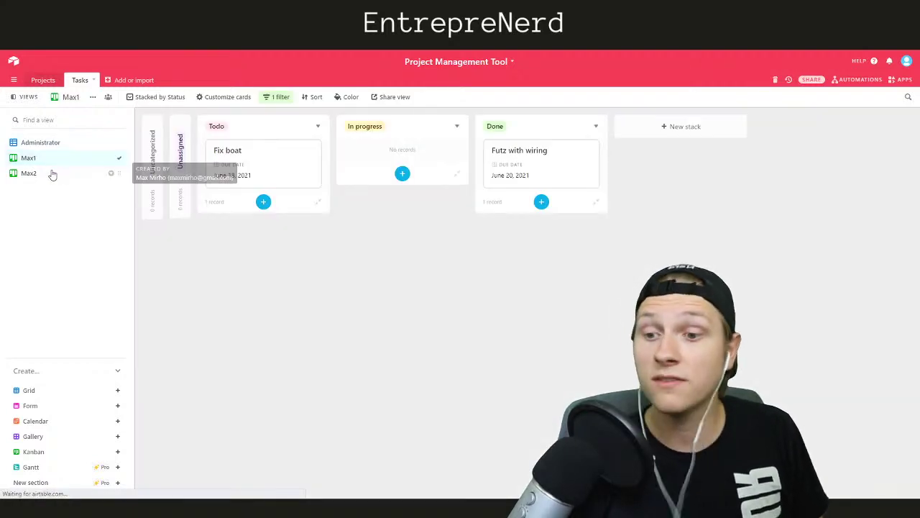
left_click(51, 173)
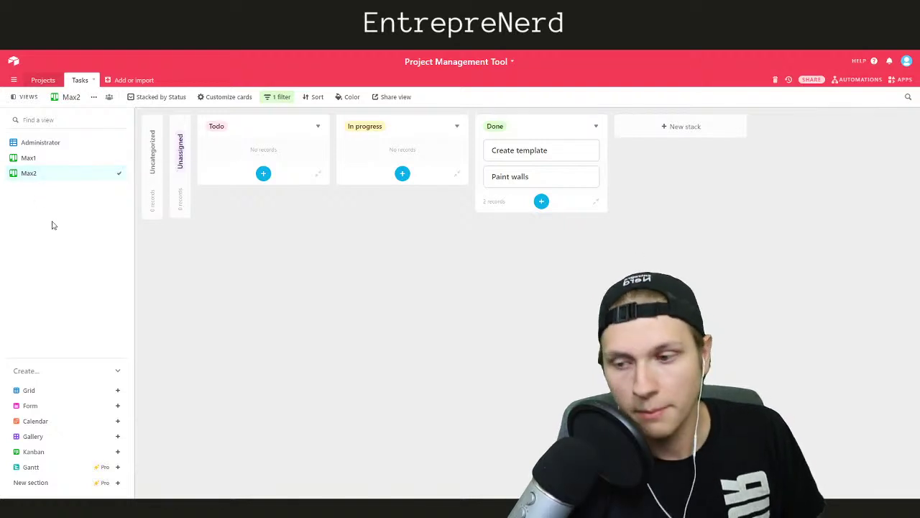
left_click(43, 424)
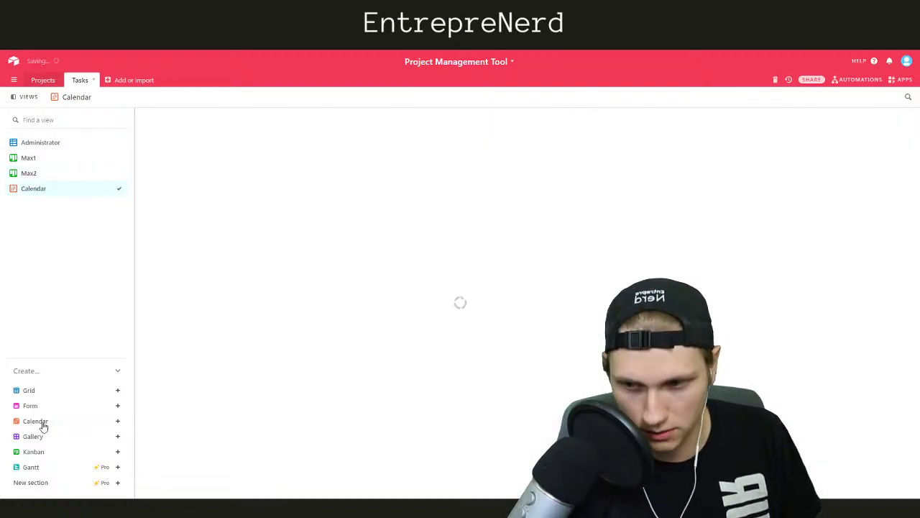
right_click(53, 190)
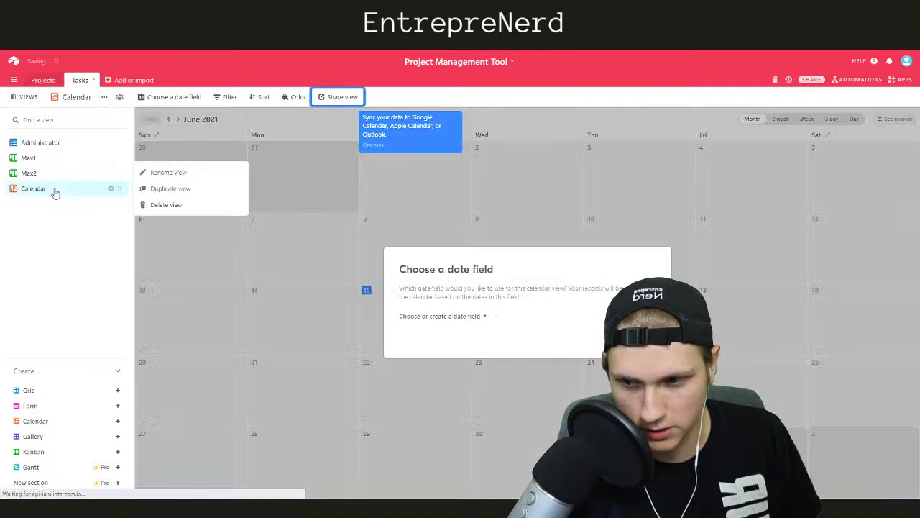
left_click(163, 173)
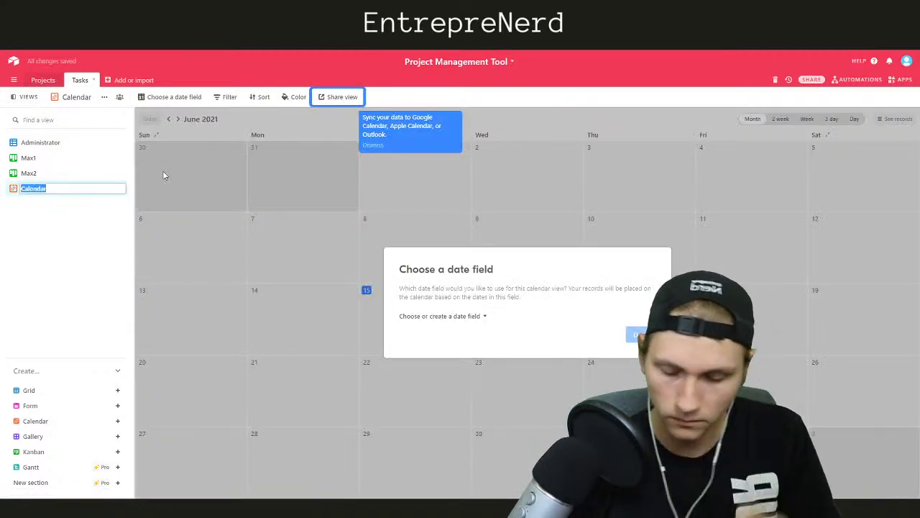
type("Max1 Calendar")
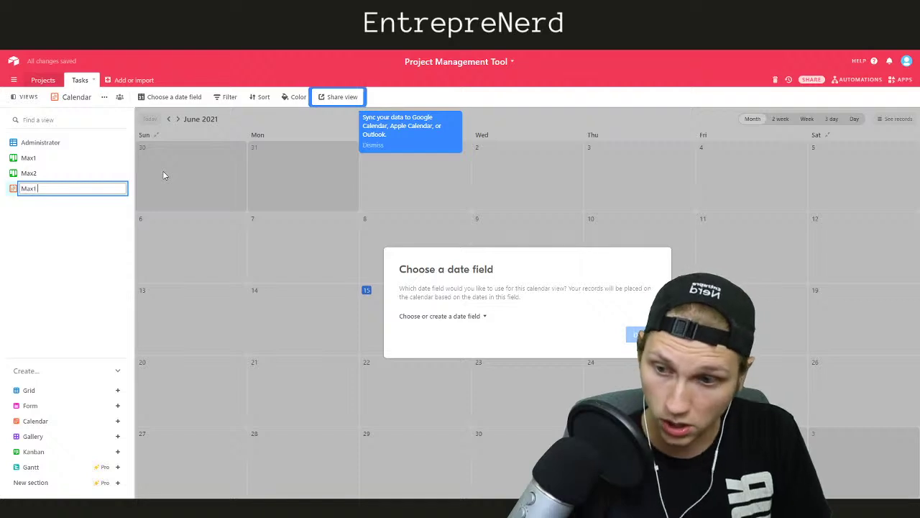
key("Return")
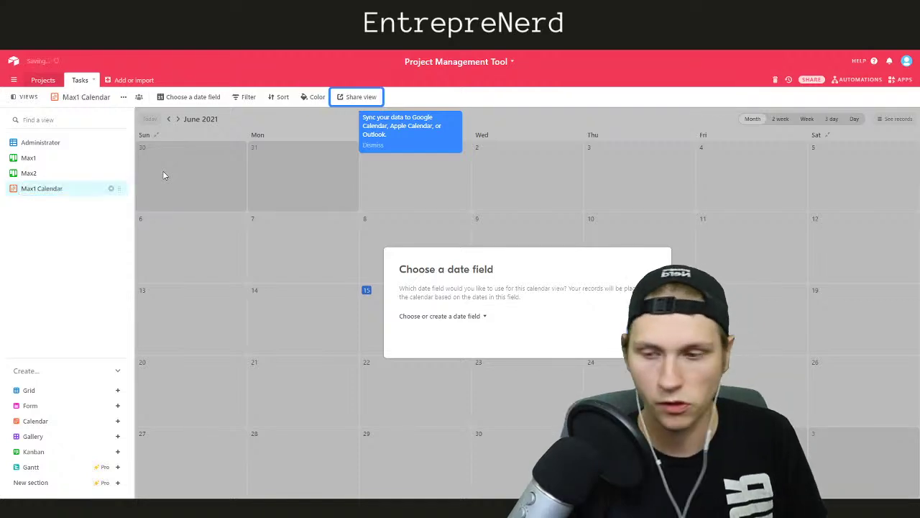
left_click(442, 317)
left_click(423, 347)
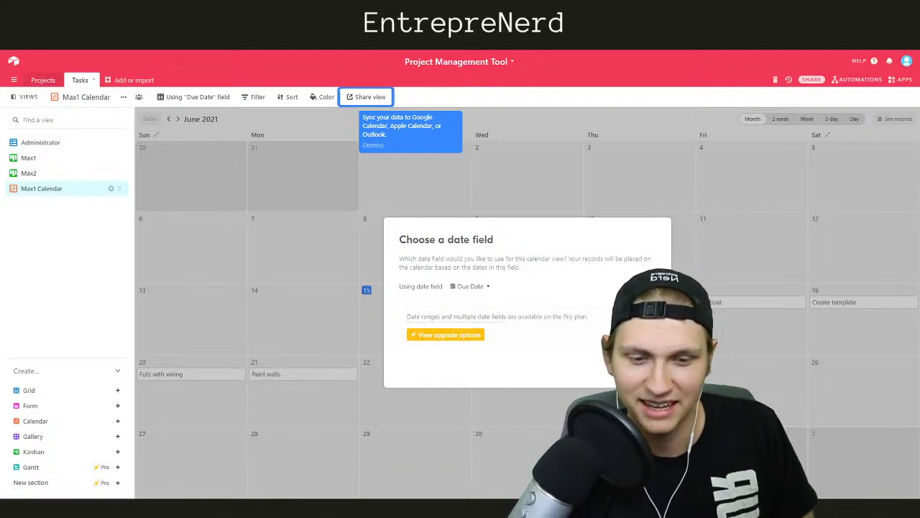
Close the date setup and add a Max1 Calendar filter on the Assigned Employee field
left_click(644, 366)
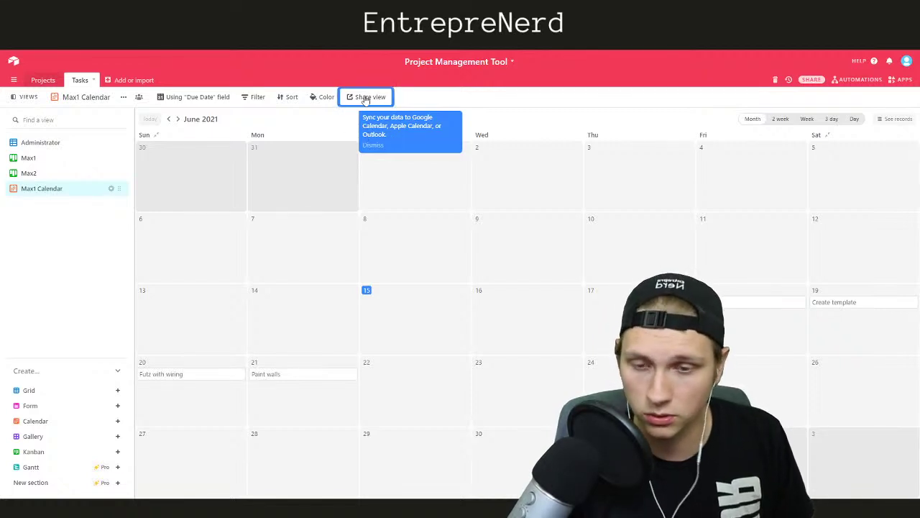
left_click(360, 101)
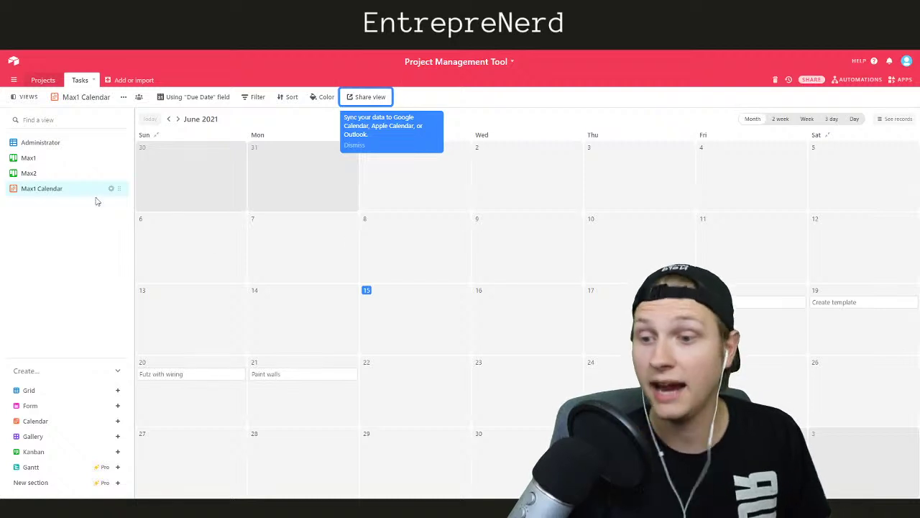
left_click(250, 97)
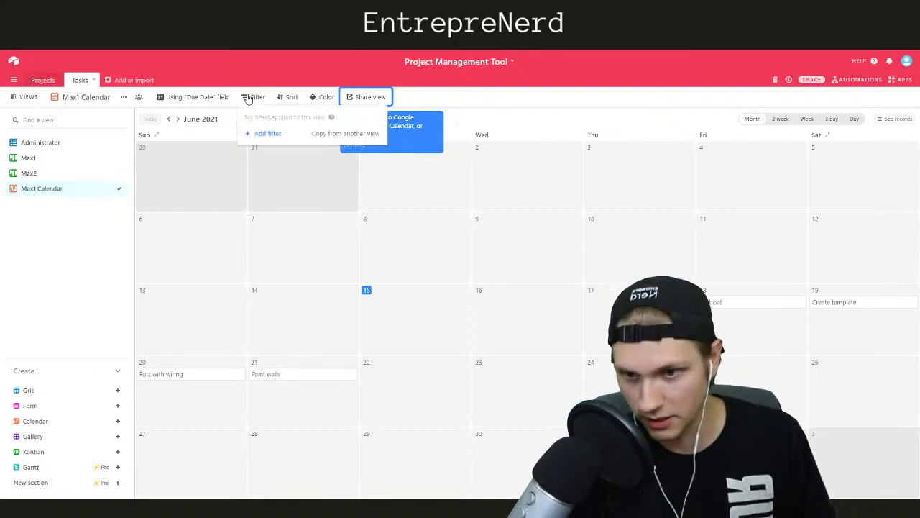
left_click(260, 134)
left_click(305, 116)
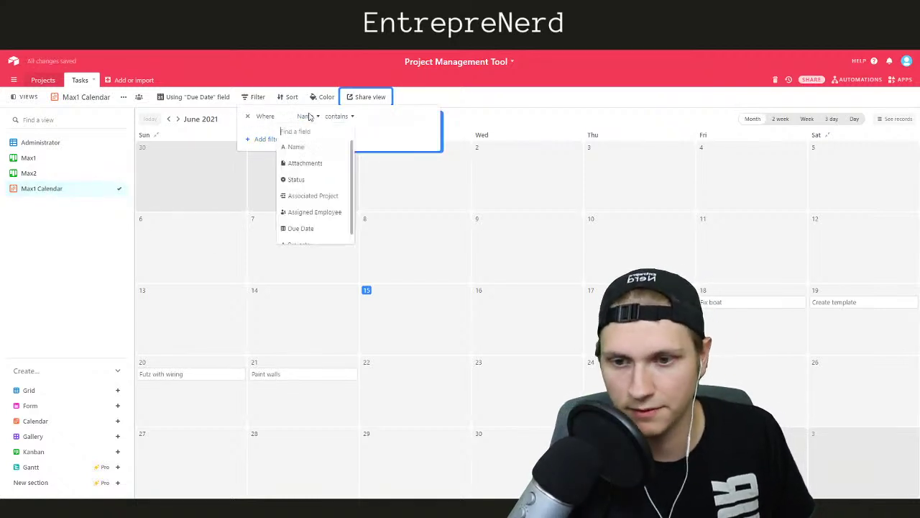
left_click(305, 213)
Make the filter match exactly the first employee, then return to the Administrator grid
left_click(373, 117)
left_click(371, 179)
left_click(431, 116)
left_click(417, 147)
left_click(554, 130)
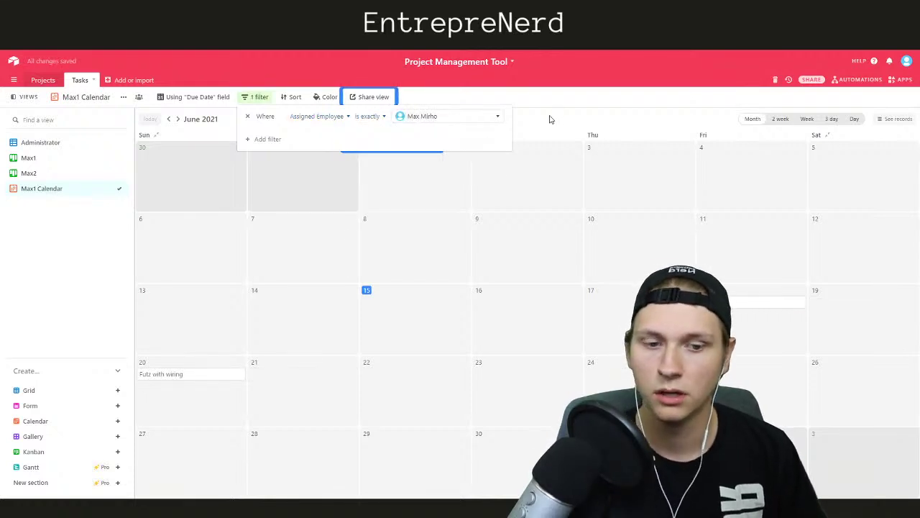
left_click(574, 115)
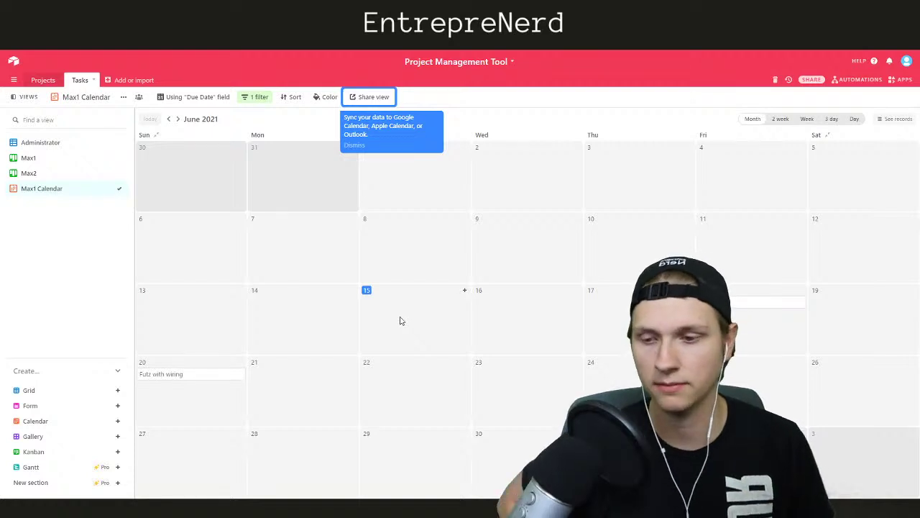
left_click(53, 142)
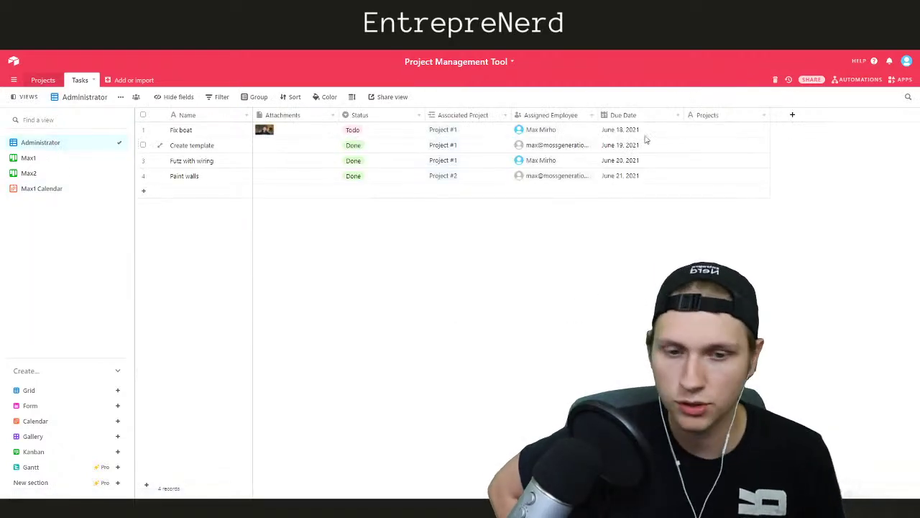
Set the Fix boat task's due date to June 23 and check it on the calendar
left_click(631, 131)
left_click(620, 131)
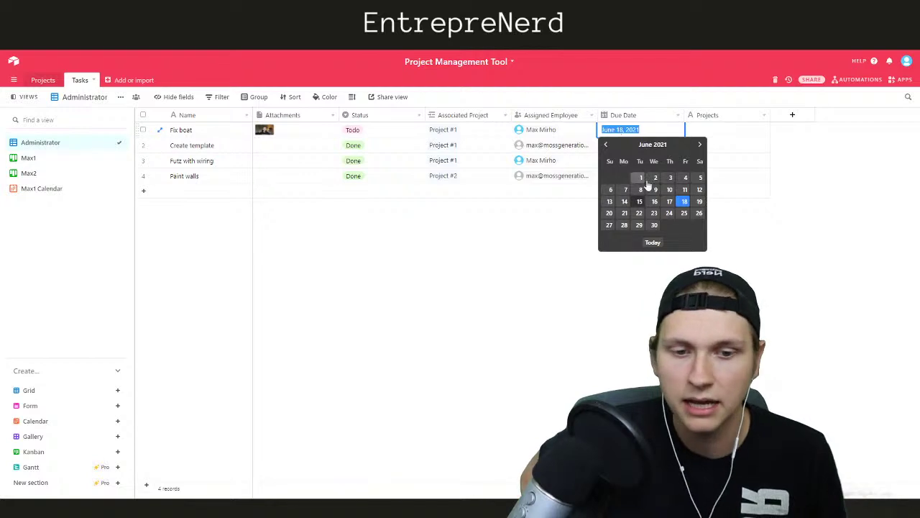
left_click(654, 213)
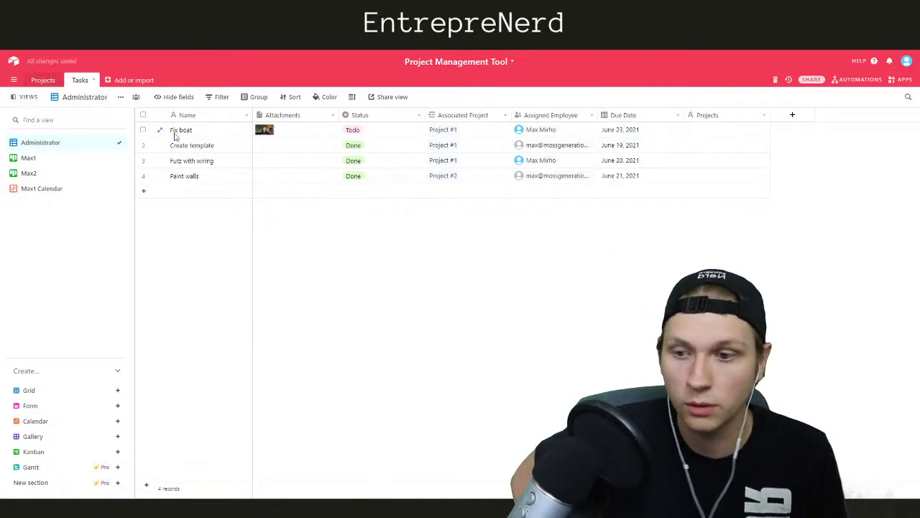
left_click(65, 189)
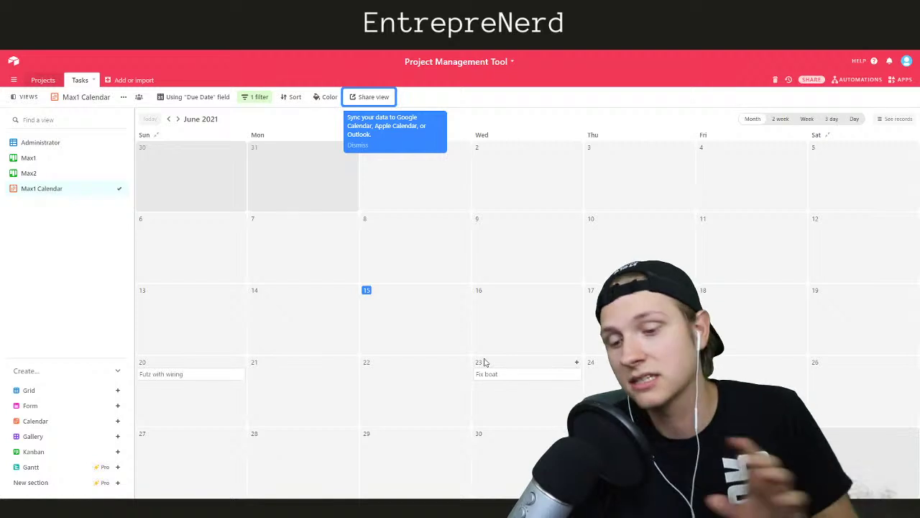
left_click(33, 158)
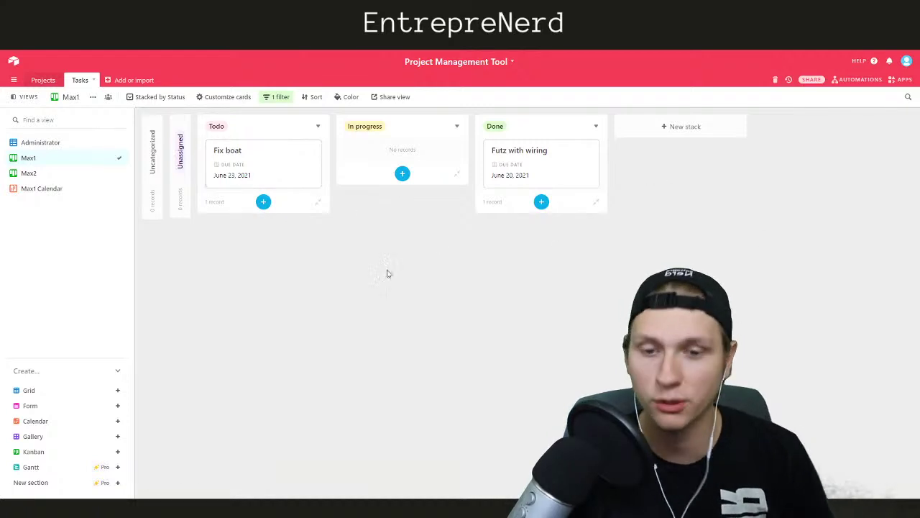
left_click(46, 144)
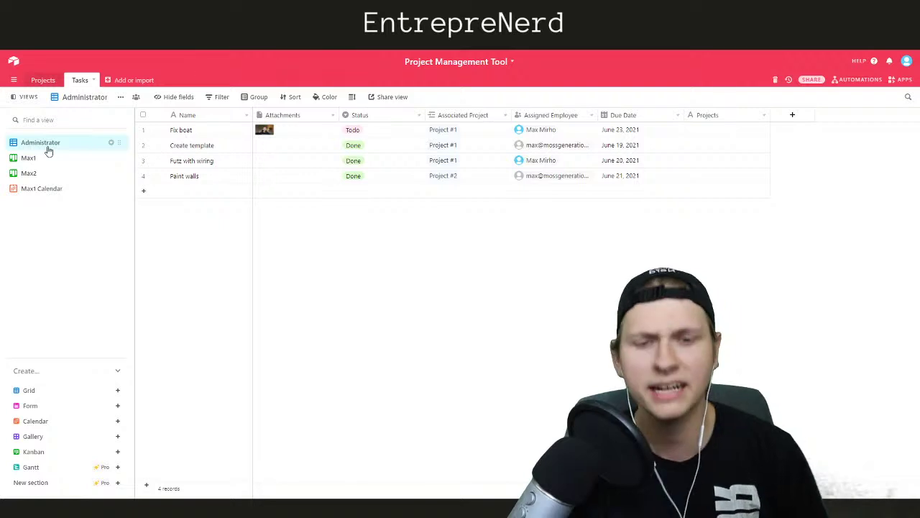
Delete the empty Projects field from the Tasks table
right_click(728, 119)
left_click(764, 324)
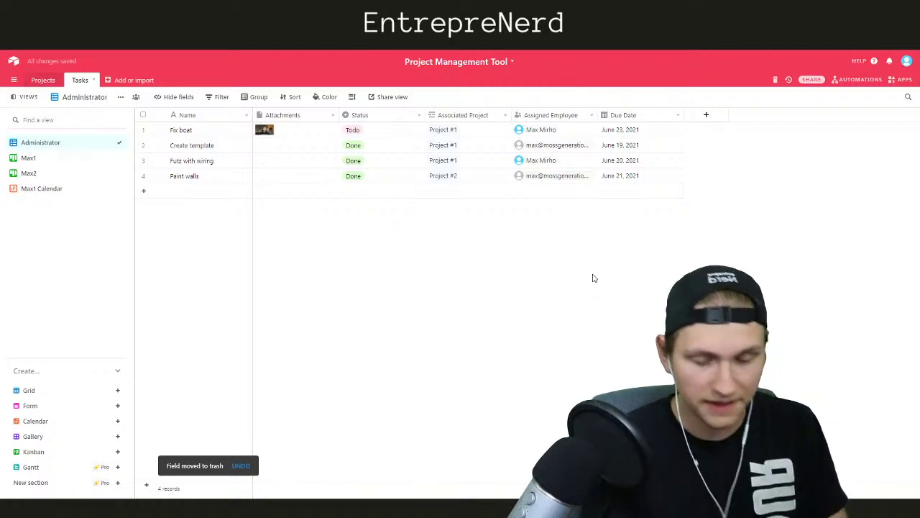
right_click(45, 189)
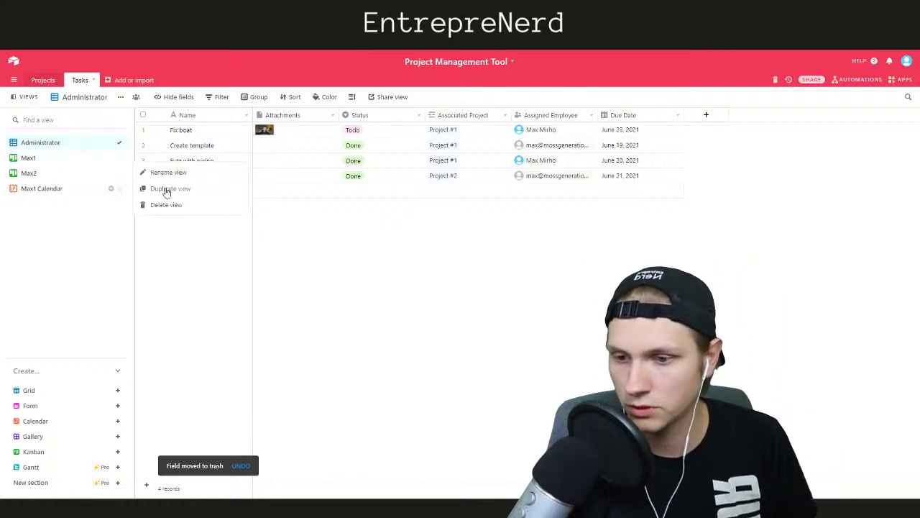
Duplicate Max1 Calendar and name the copy Max2 Calendar
left_click(165, 189)
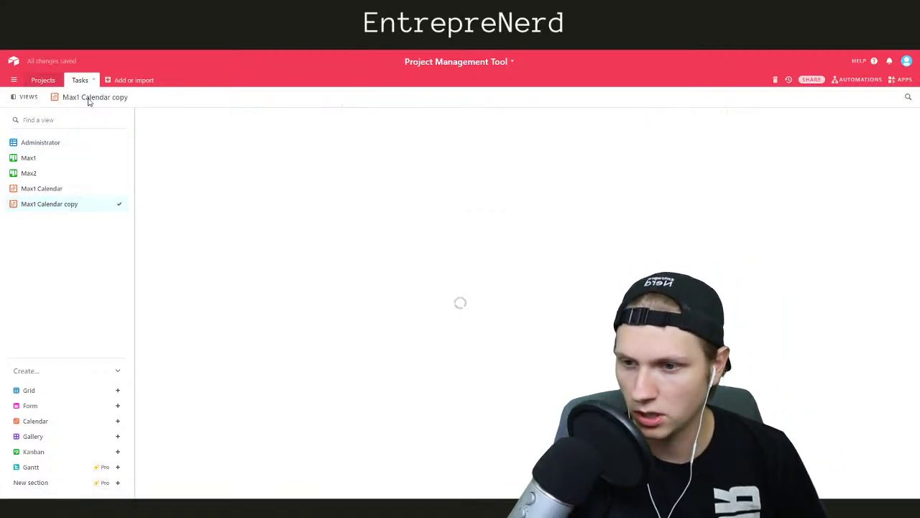
key("BackSpace")
type("2")
key("End")
key("ctrl+shift+Left")
key("BackSpace")
key("BackSpace")
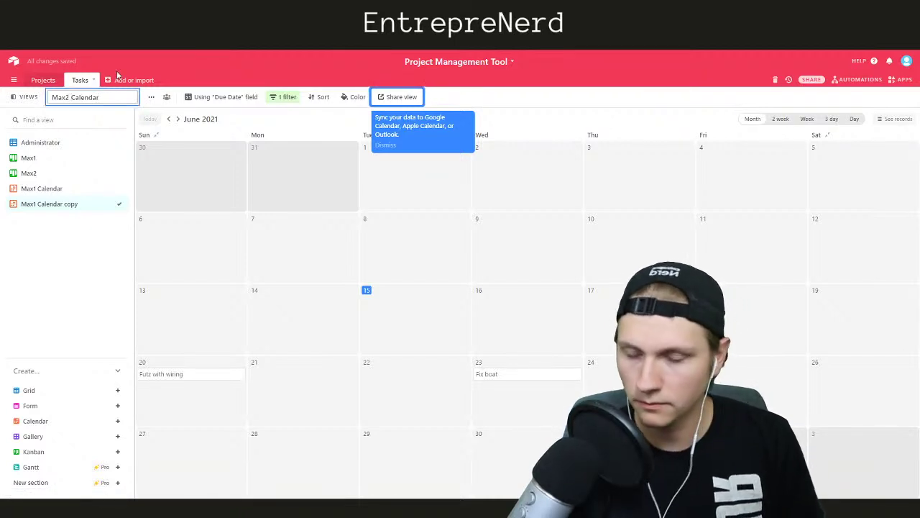
key("Return")
Filter Max2 Calendar to the second employee's tasks and move Max1 Calendar above Max2
left_click(258, 96)
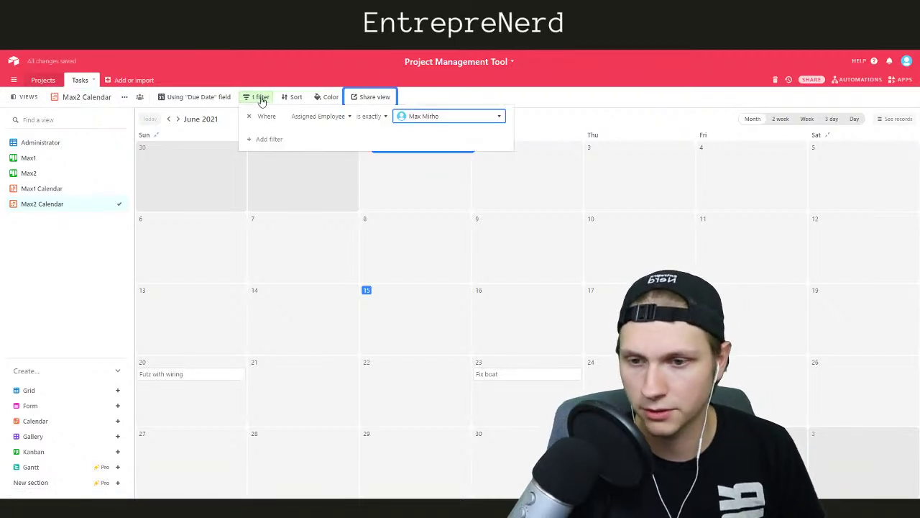
left_click(412, 117)
left_click(411, 161)
left_click(538, 116)
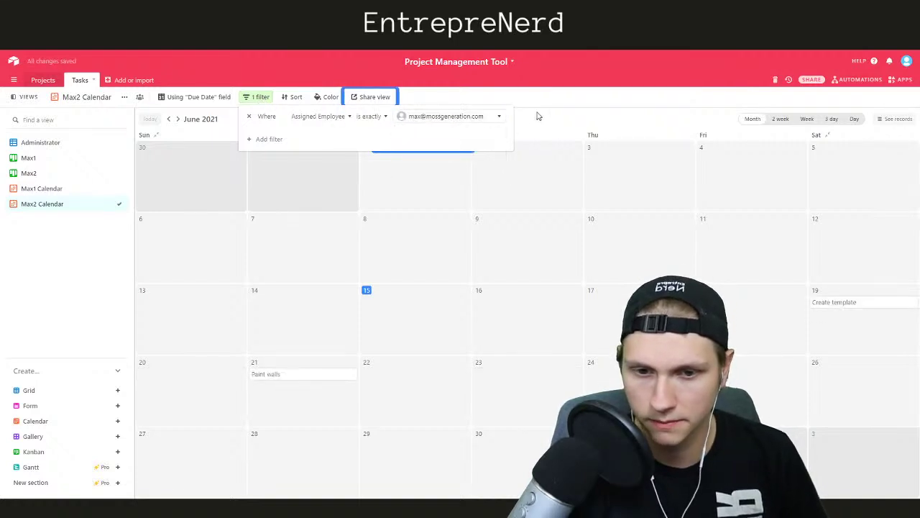
left_click(73, 294)
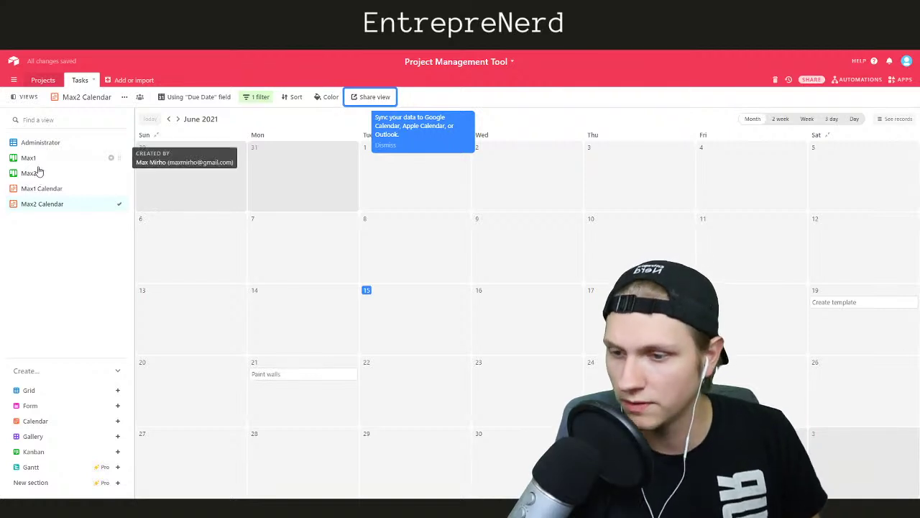
left_click_drag(119, 189, 119, 170)
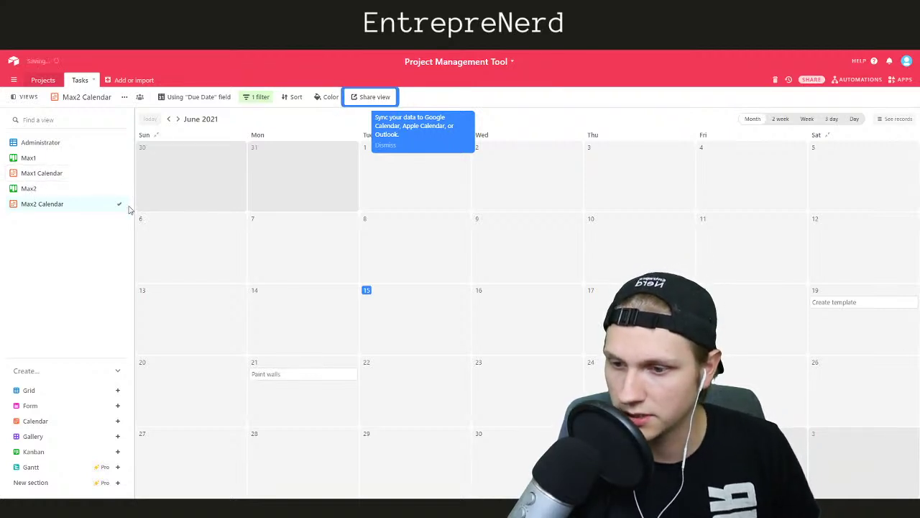
Rename the Max2 kanban view to Max2 ToDo
left_click(60, 188)
double_click(70, 99)
left_click(77, 98)
type("To")
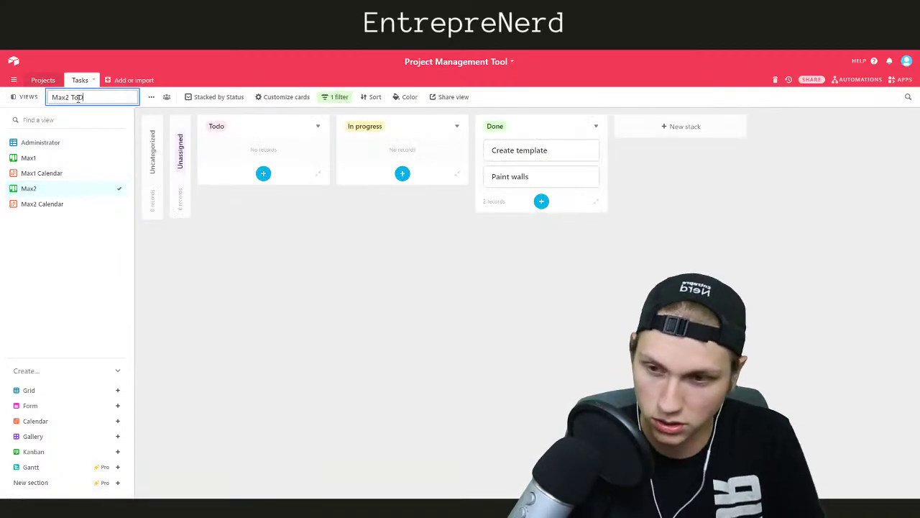
type("Do")
key("Return")
Rename the Max1 kanban view to Max1 ToDo and return to the Administrator grid
left_click(54, 156)
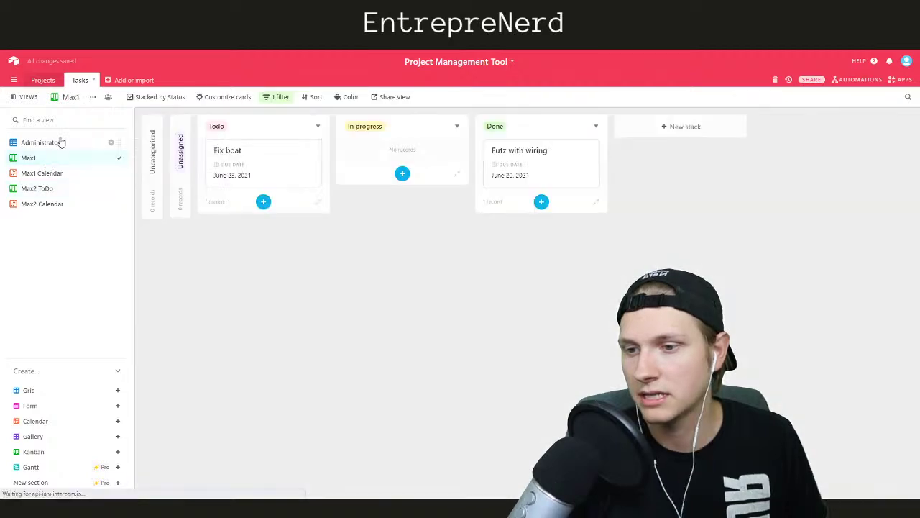
double_click(83, 100)
key("End")
type("ToDo")
key("Return")
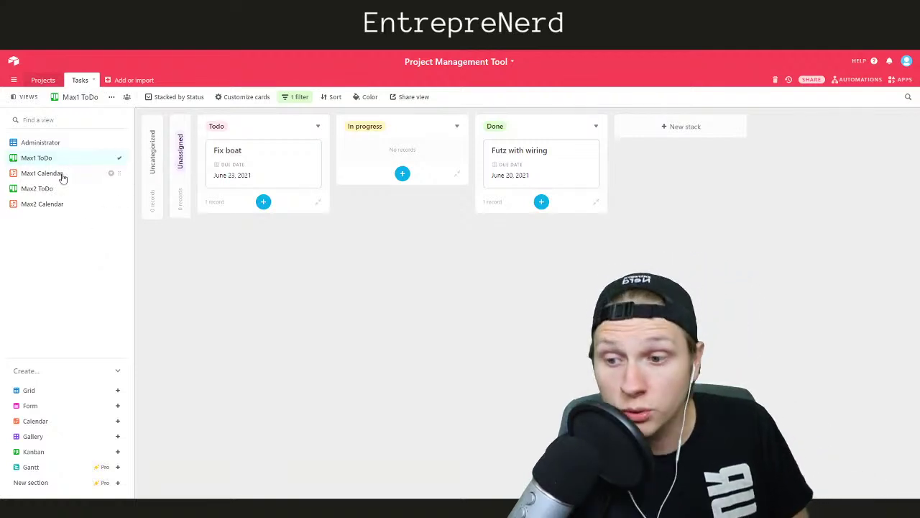
left_click(58, 145)
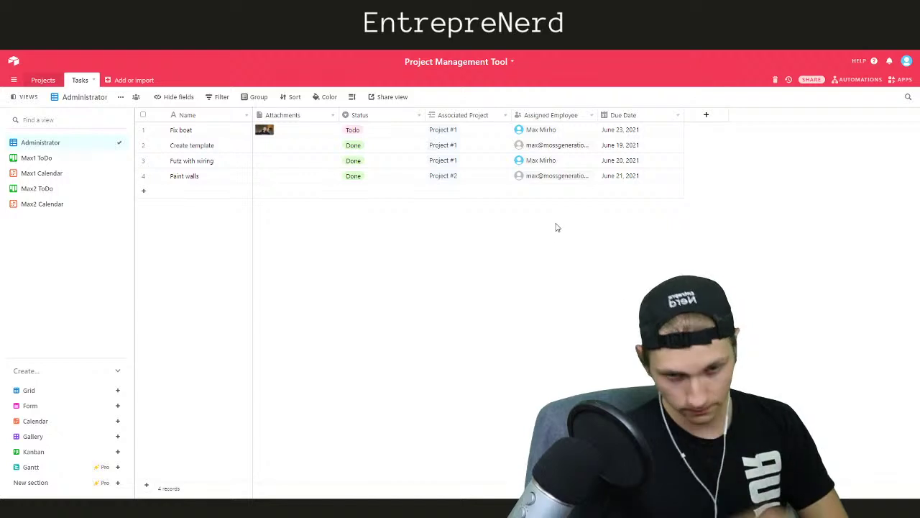
Open the base's Automations panel and look through the suggested automations
left_click(858, 80)
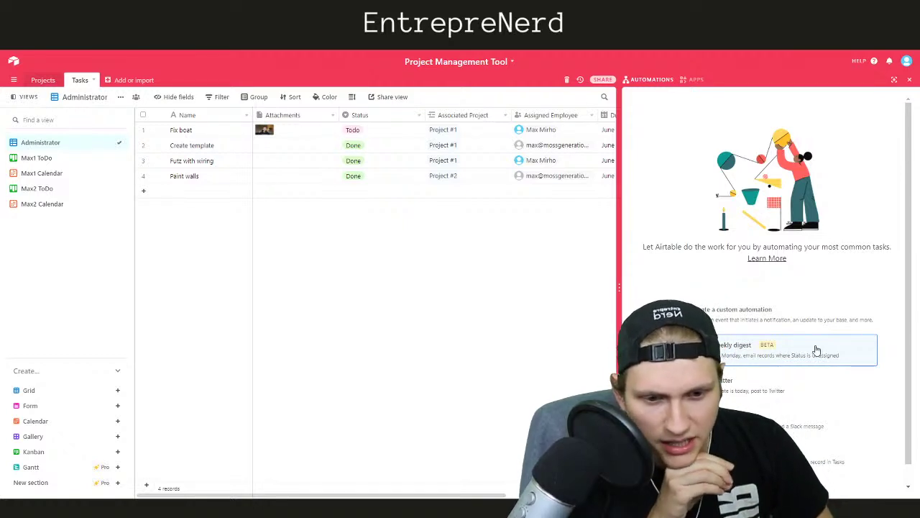
scroll(806, 350, "down", 1)
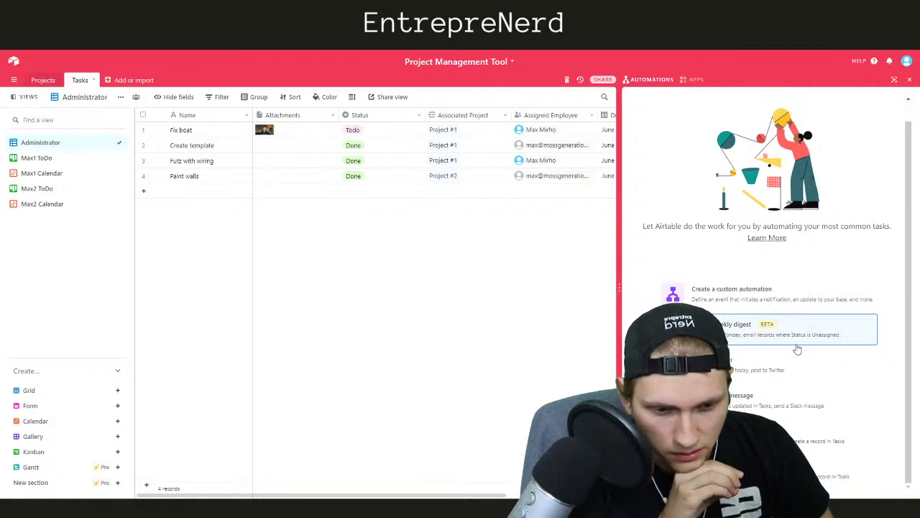
scroll(791, 352, "up", 1)
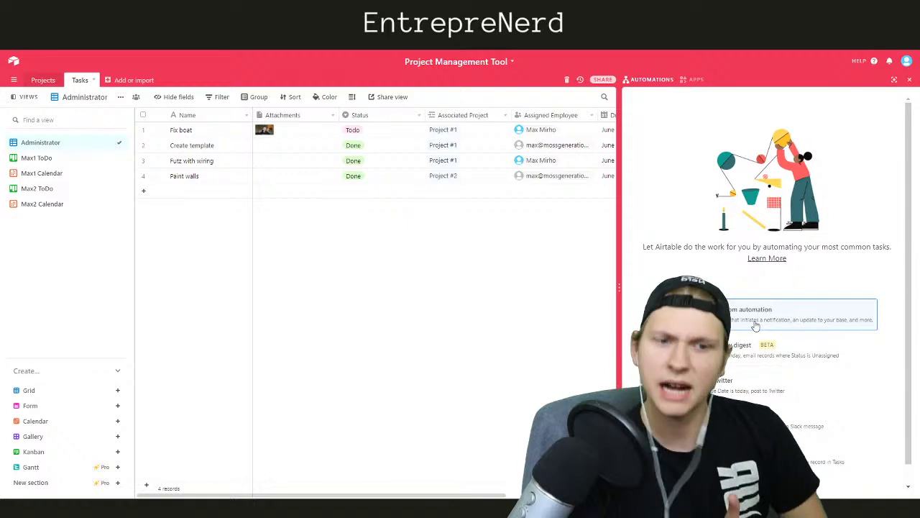
Create a custom automation named Fix Unassigned triggered when a record matches conditions
left_click(755, 326)
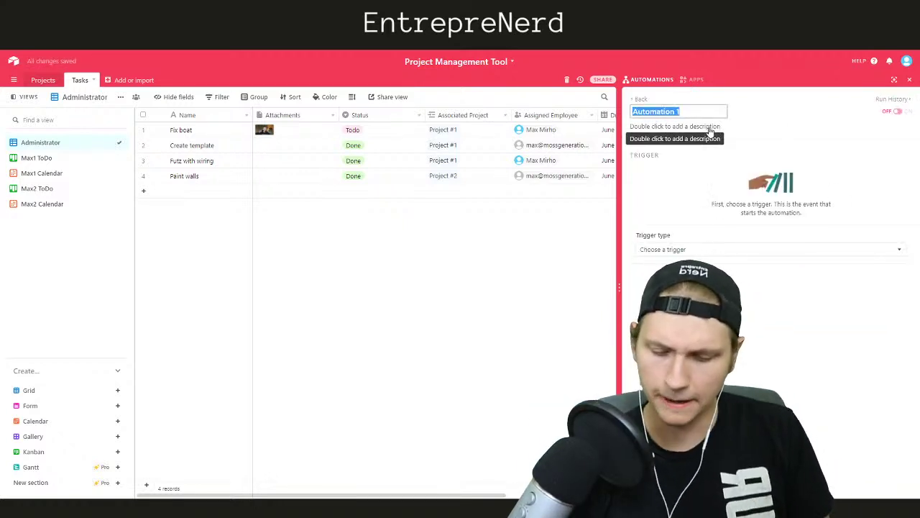
type("Fix Unassigned")
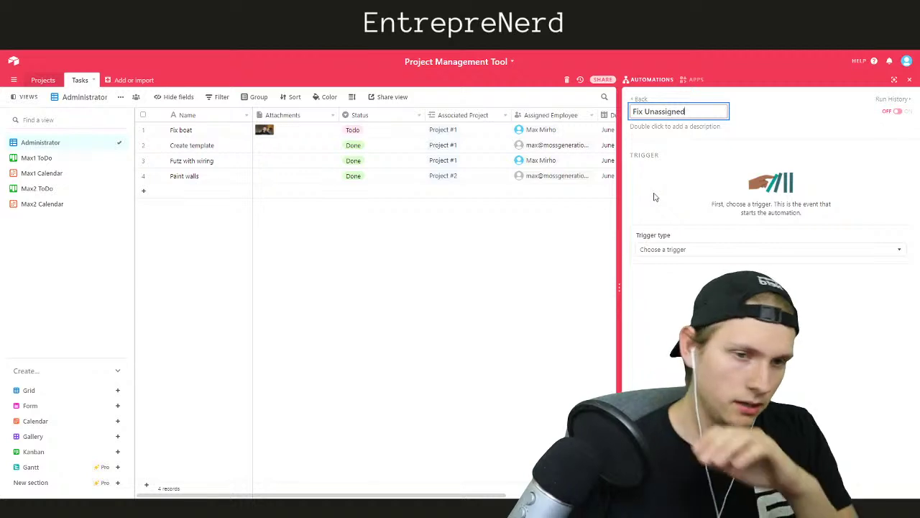
left_click(678, 249)
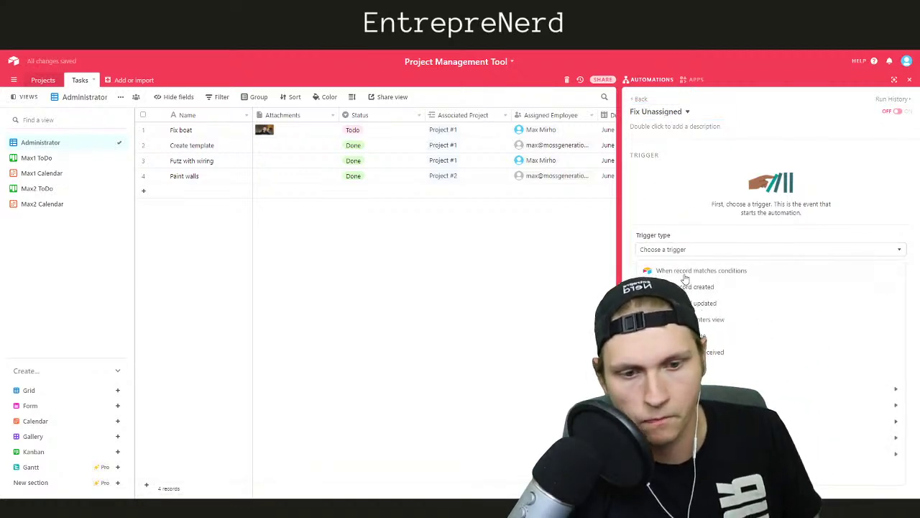
left_click(684, 273)
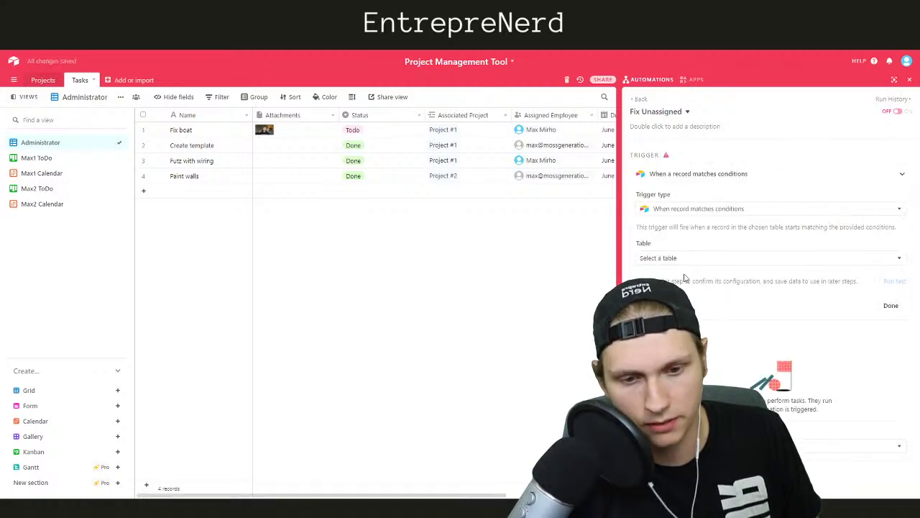
left_click(686, 210)
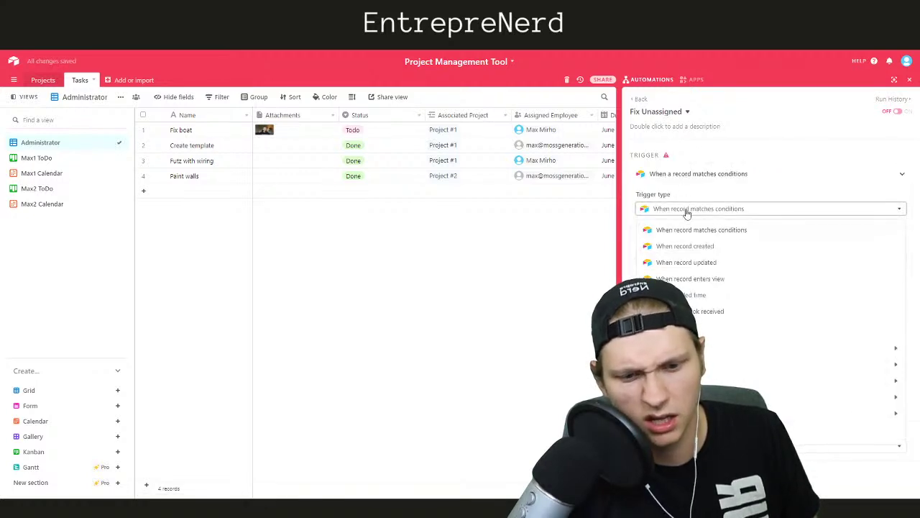
left_click(687, 197)
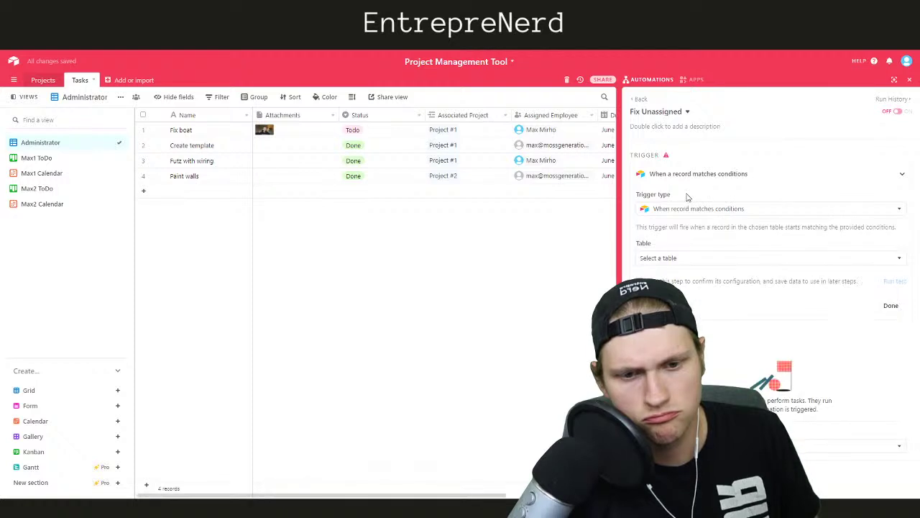
Add the suggested Send a weekly digest automation to the list
left_click(640, 99)
left_click(693, 231)
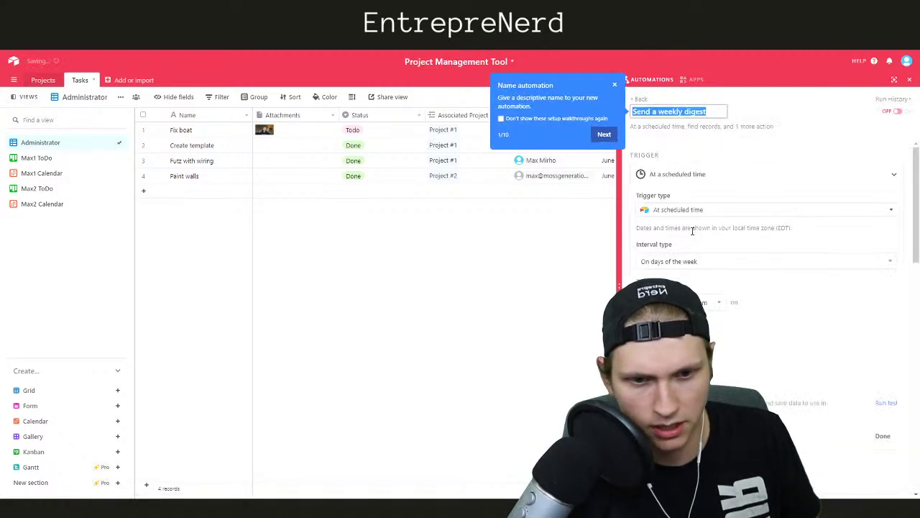
left_click(640, 99)
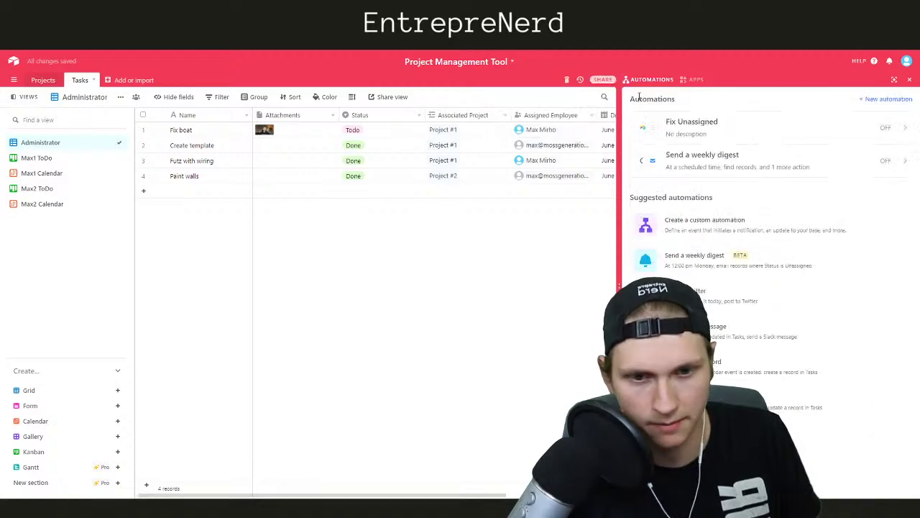
Delete the Send a weekly digest automation
left_click(897, 166)
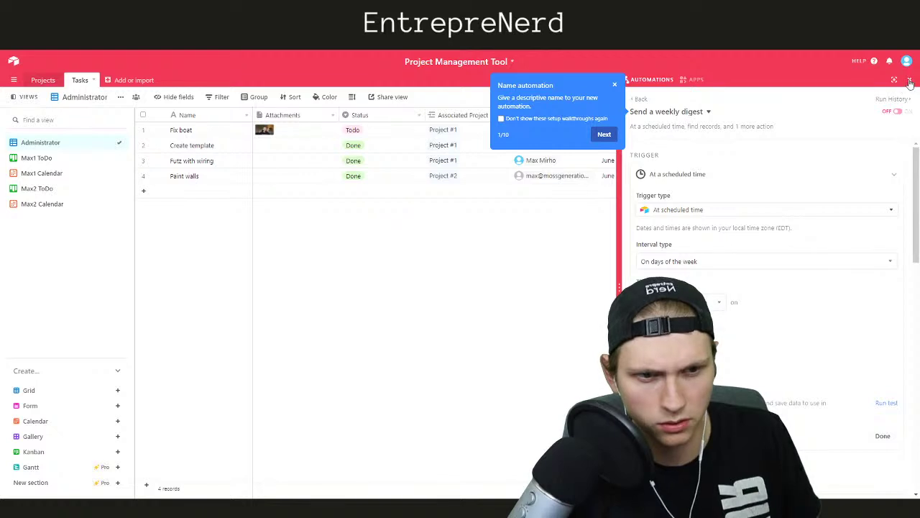
left_click(652, 110)
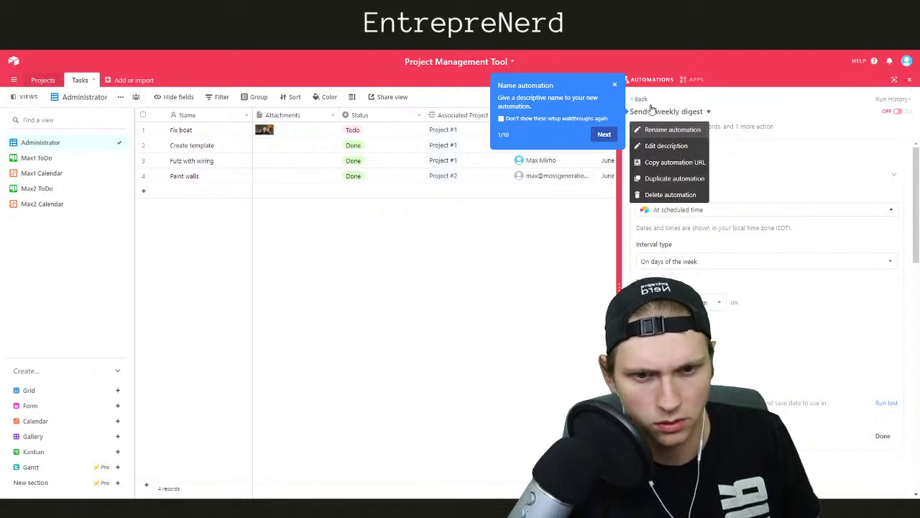
left_click(661, 194)
left_click(714, 130)
Switch Fix Unassigned's trigger to a scheduled time at regular intervals in hours
left_click(683, 128)
left_click(672, 210)
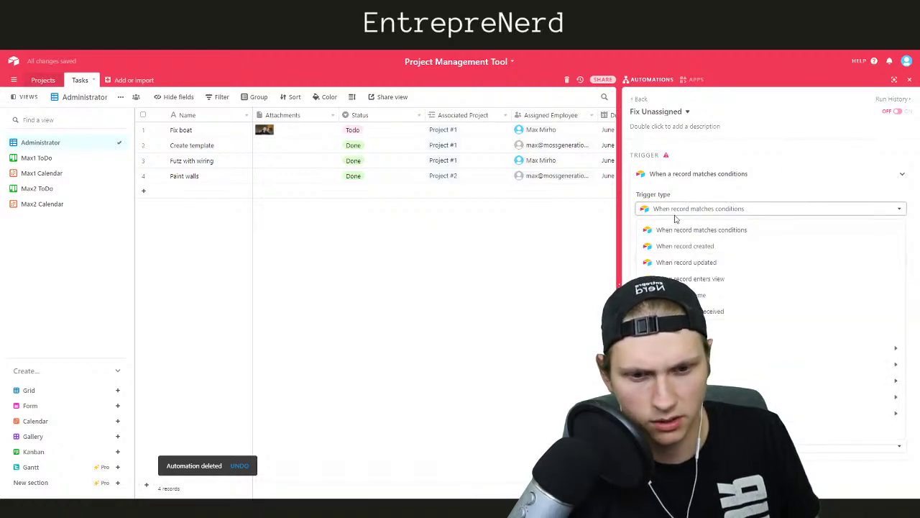
left_click(686, 263)
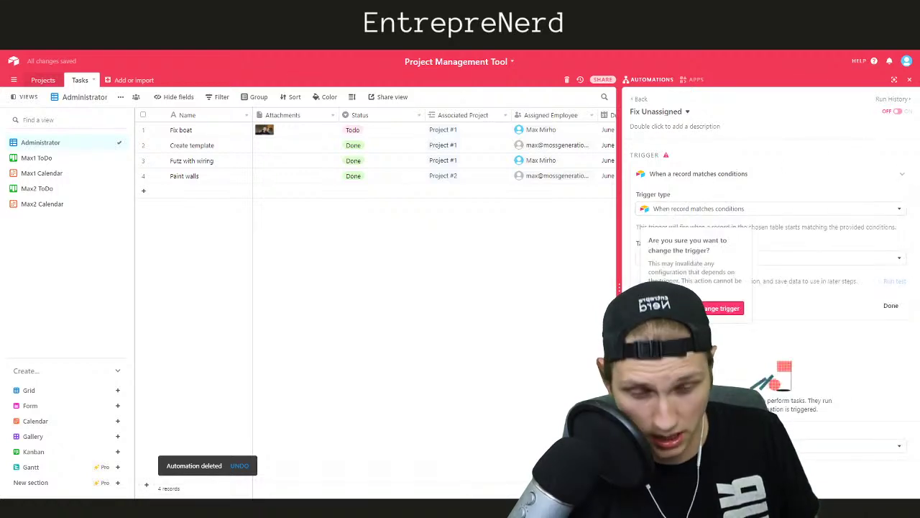
left_click(728, 308)
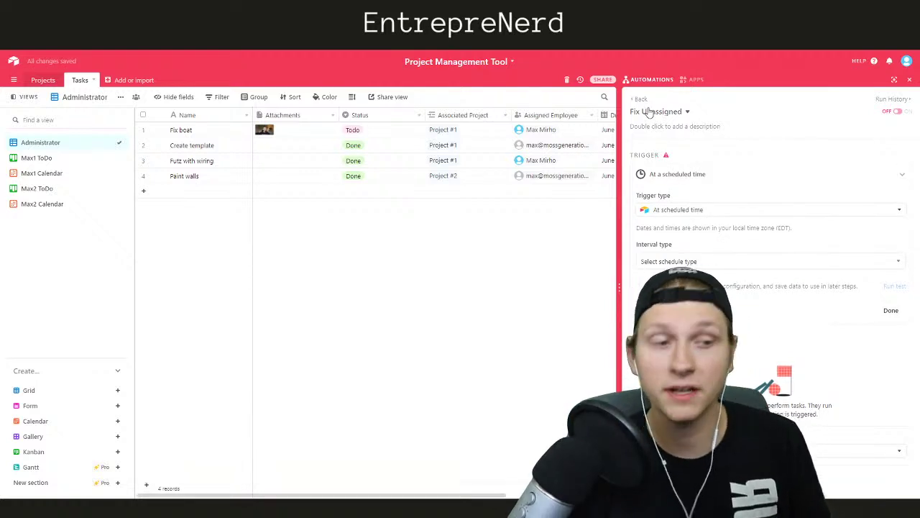
left_click(677, 263)
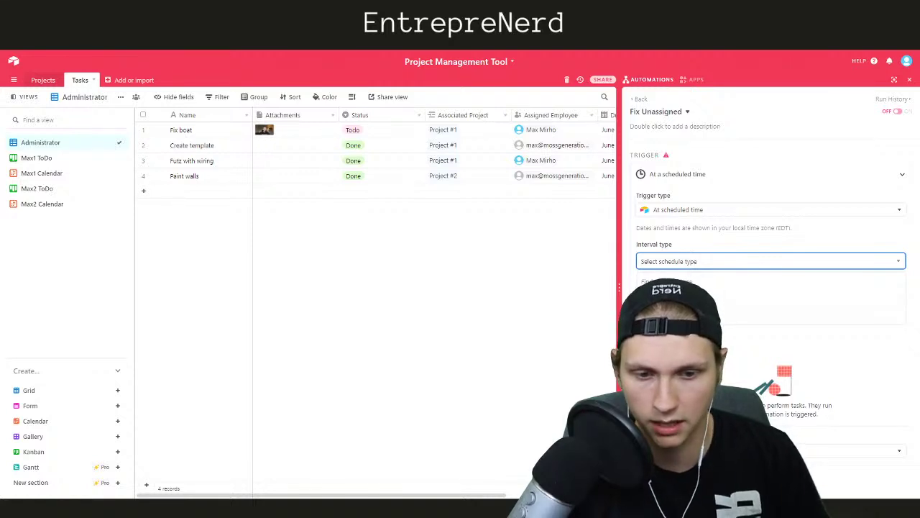
left_click(672, 299)
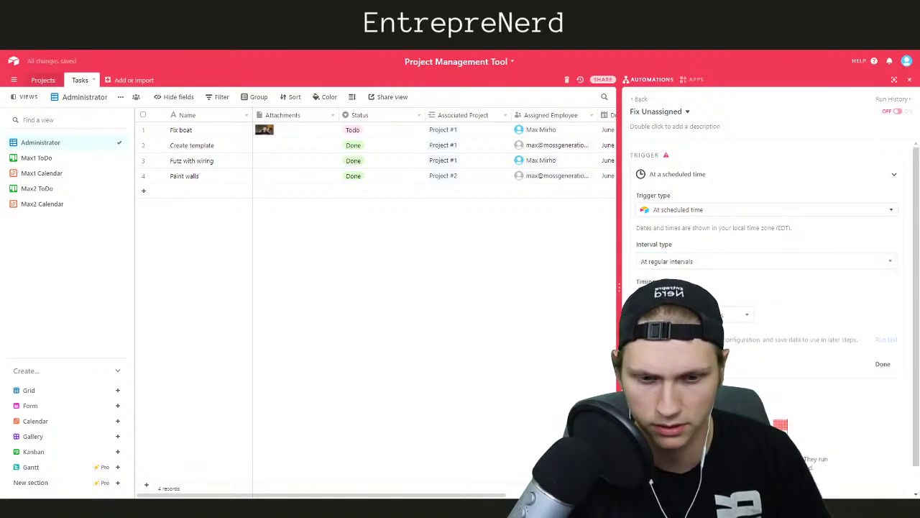
left_click(724, 315)
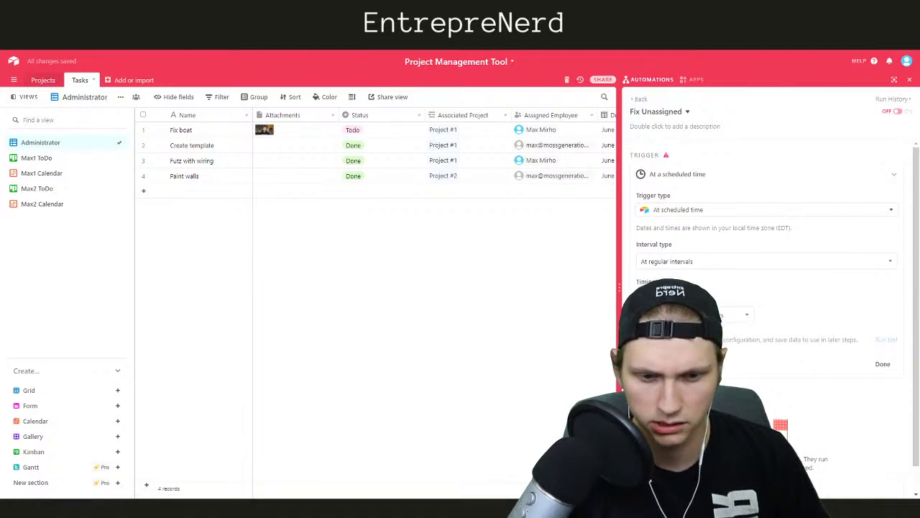
type("1")
left_click(726, 320)
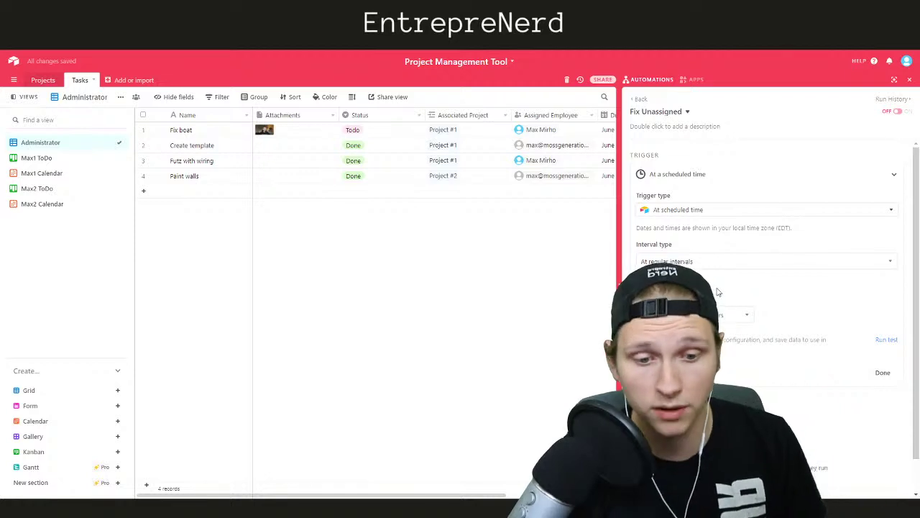
Run a test of the scheduled trigger and review its settings
left_click(884, 342)
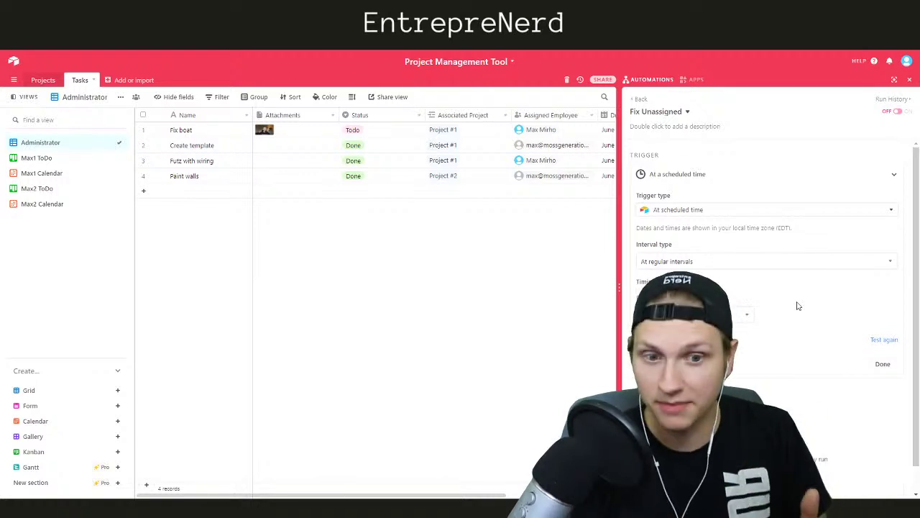
left_click(767, 176)
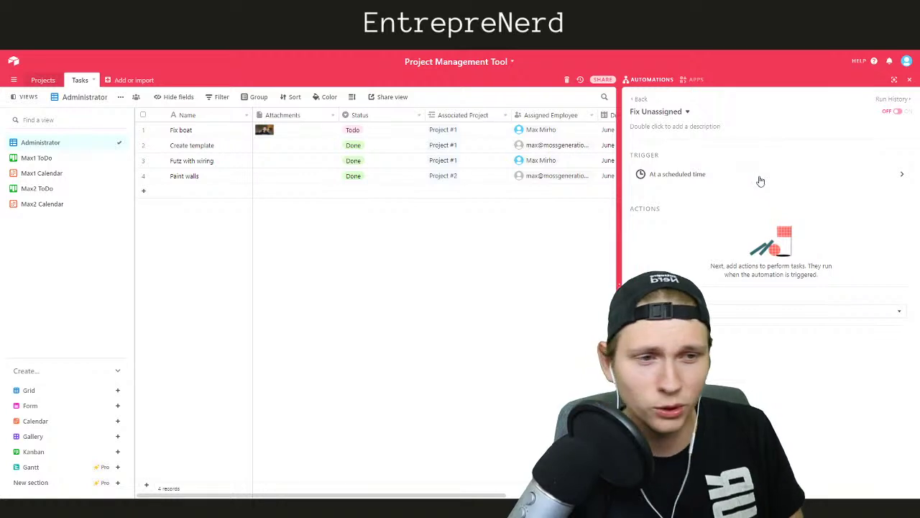
left_click(707, 179)
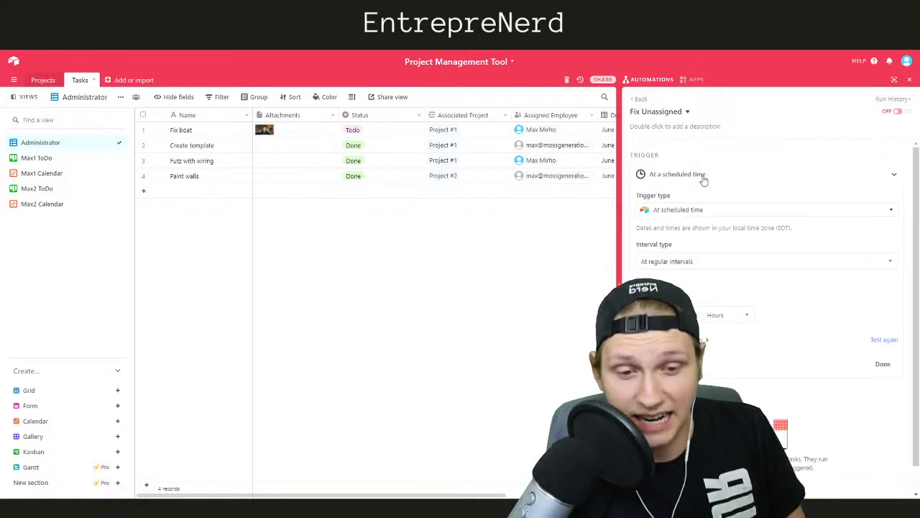
Add a Send an email action to Fix Unassigned
left_click(885, 366)
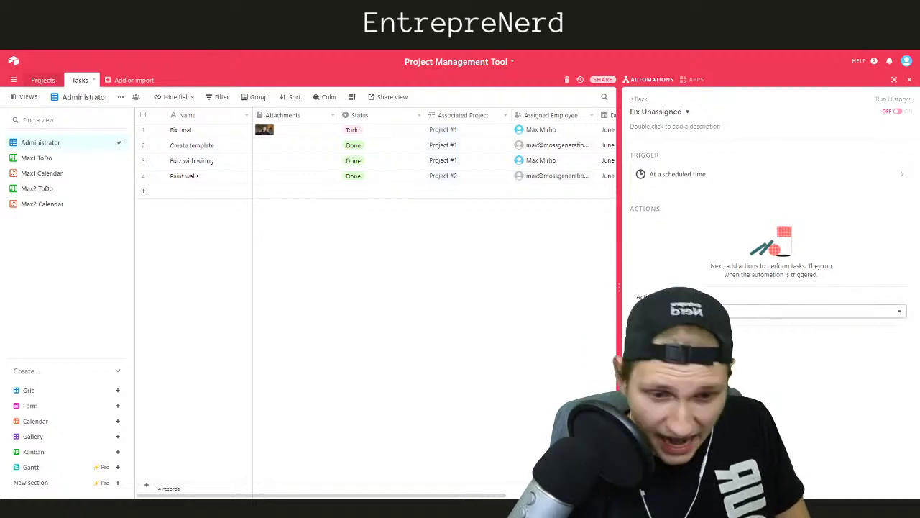
left_click(690, 311)
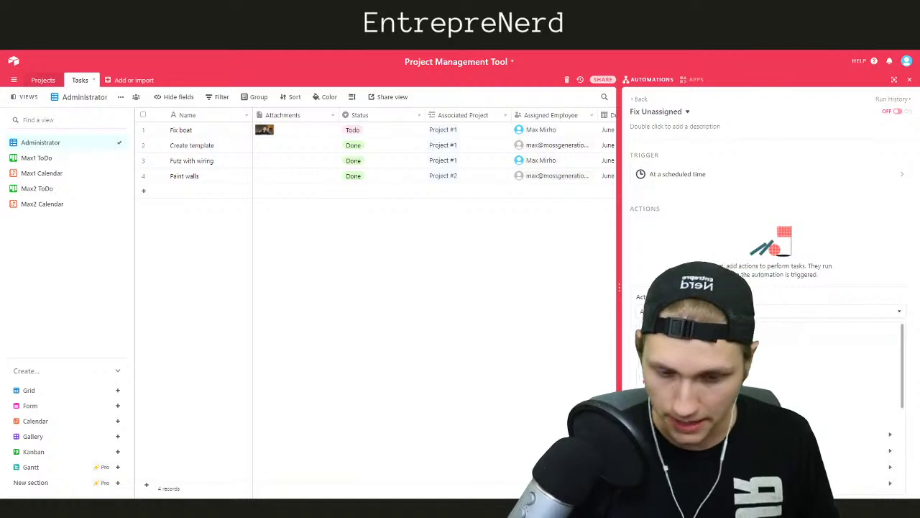
left_click(683, 351)
Enter the recipient's e-mail address in the email's To field
left_click(690, 314)
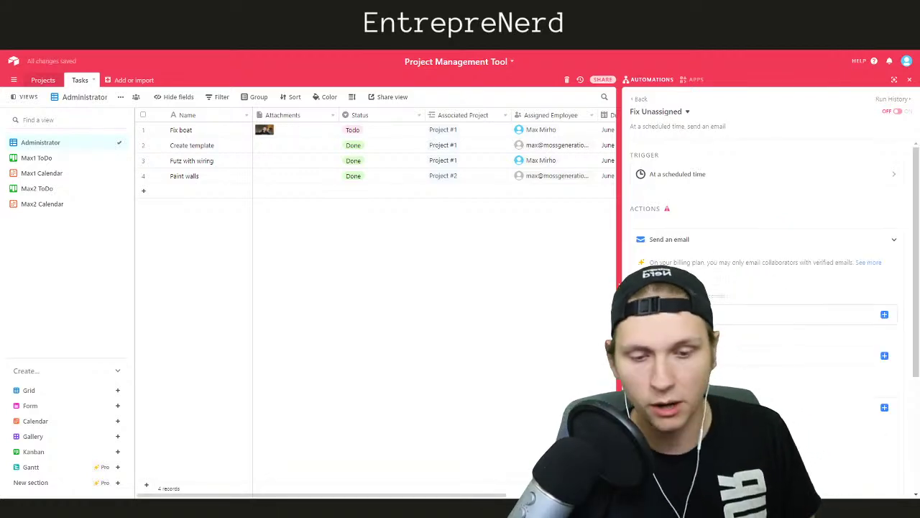
type("m")
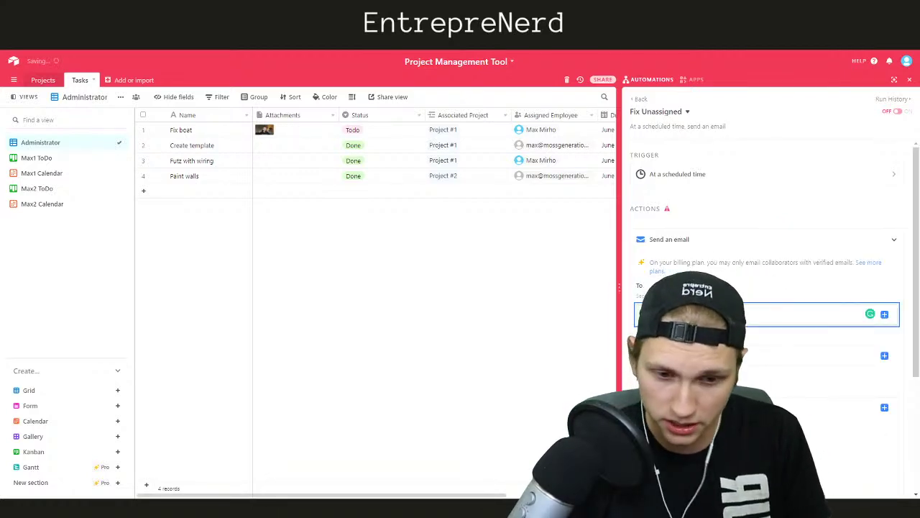
key("BackSpace")
left_click(885, 315)
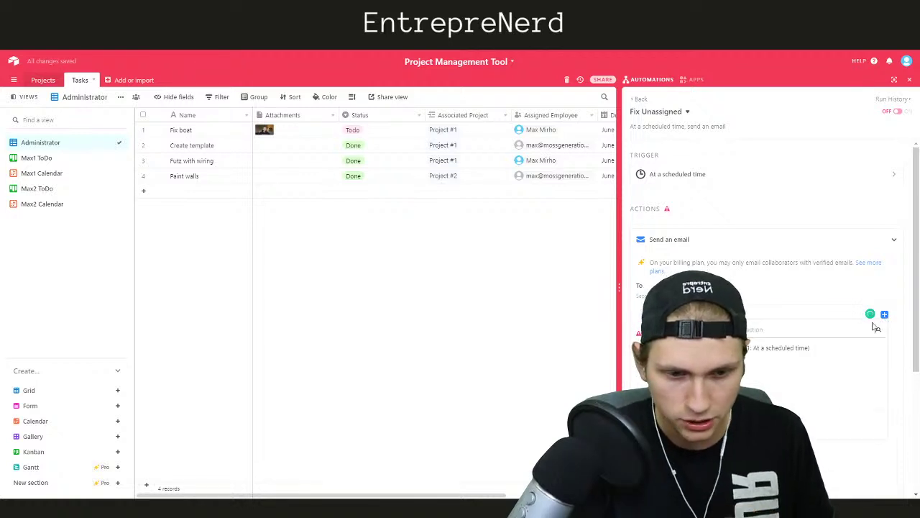
left_click(720, 314)
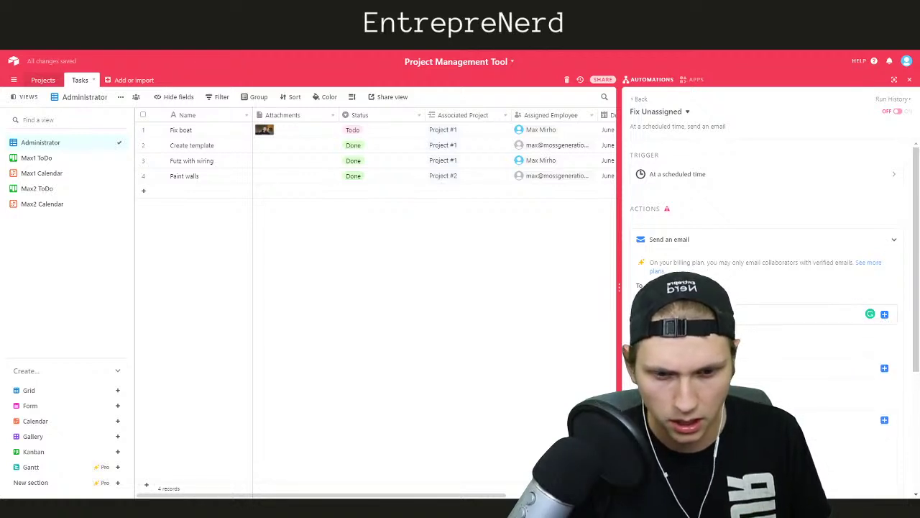
type("m")
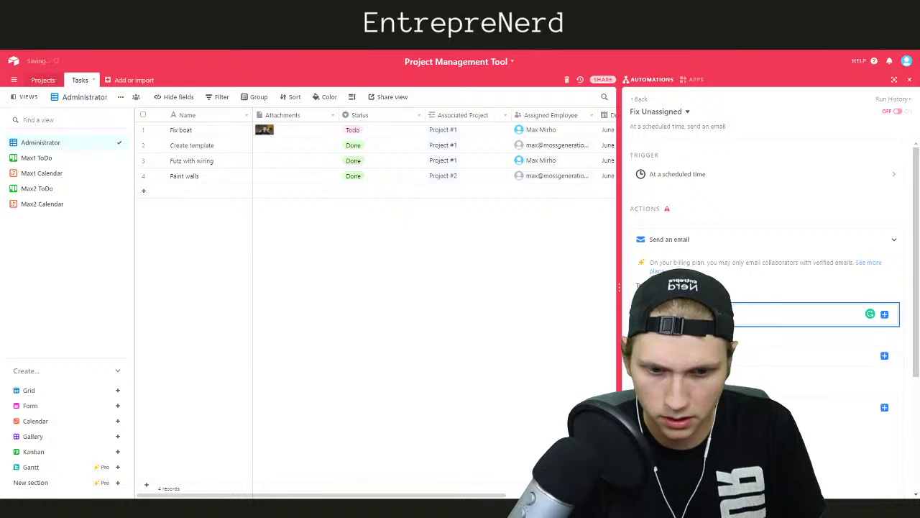
type("a")
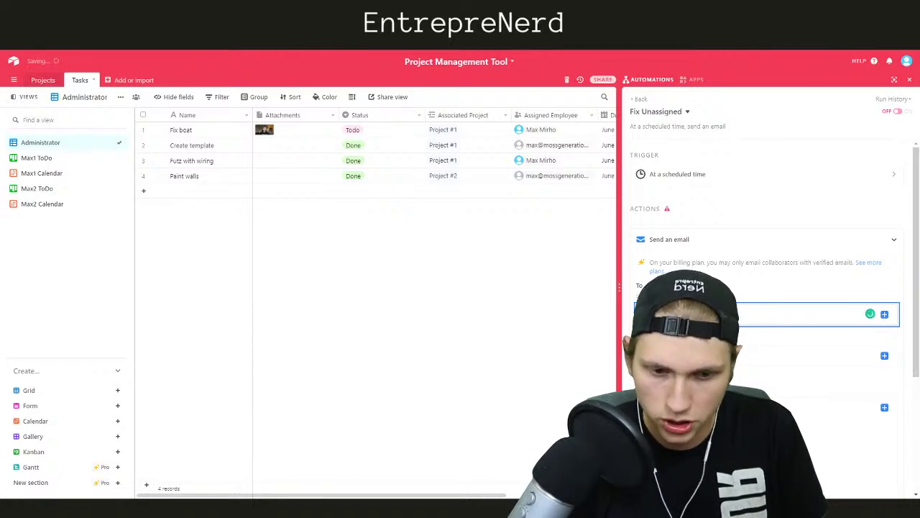
key("Tab")
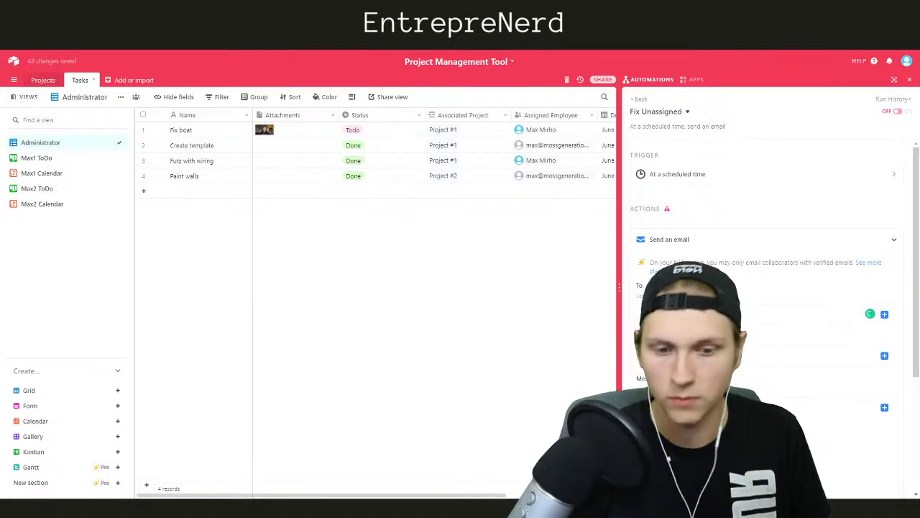
Set the email subject to 'Unassigned Tasks to Assign!'
key("Tab")
type("Fix")
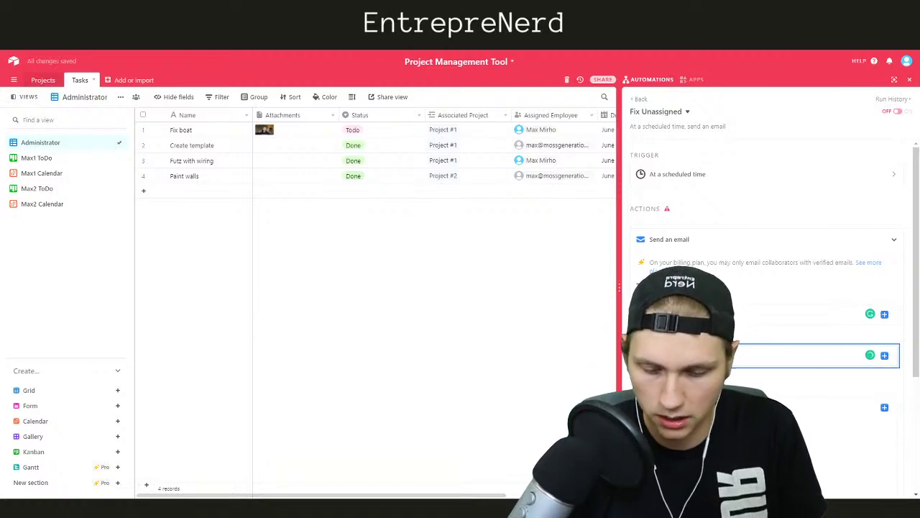
type(" Unassigned")
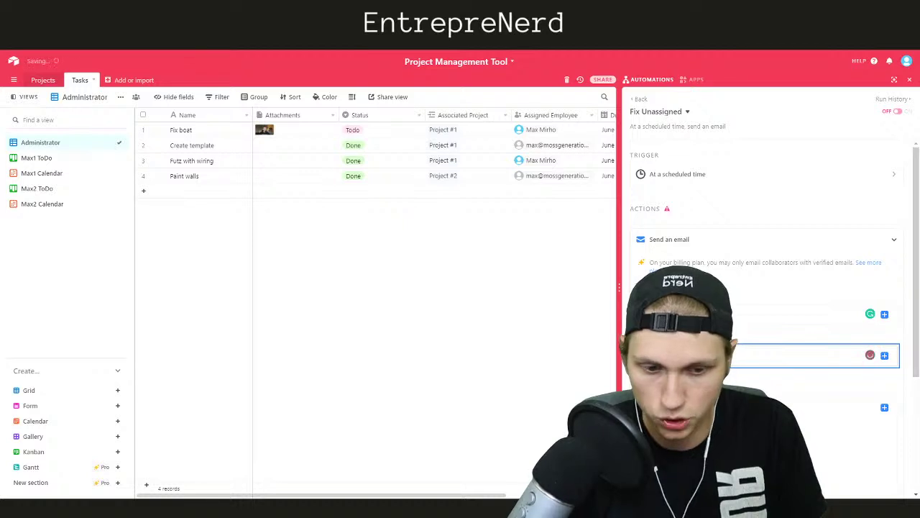
right_click(675, 357)
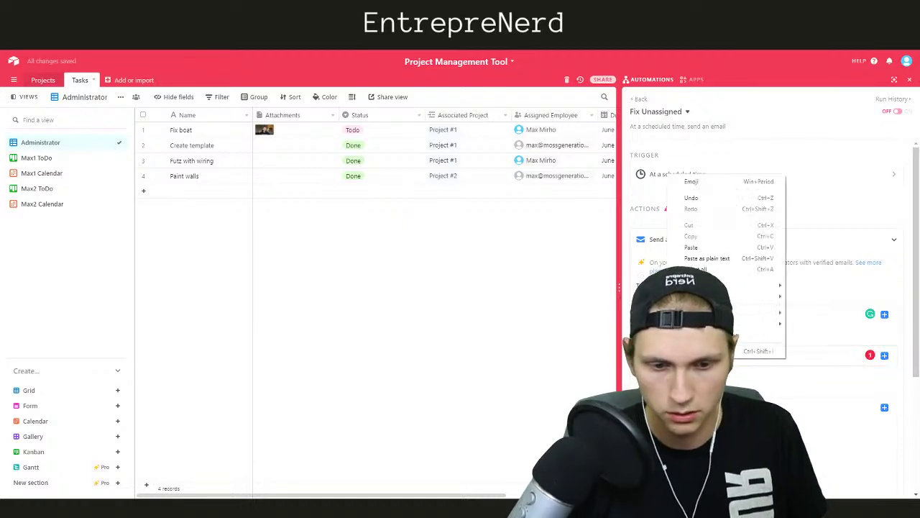
left_click(673, 357)
left_click(705, 372)
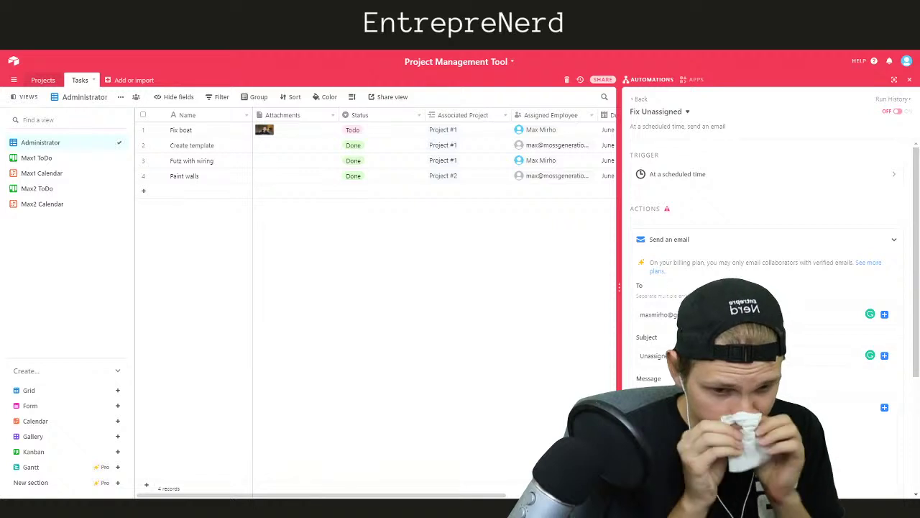
Browse the scheduled trigger's data and start writing the email message
scroll(860, 279, "down", 2)
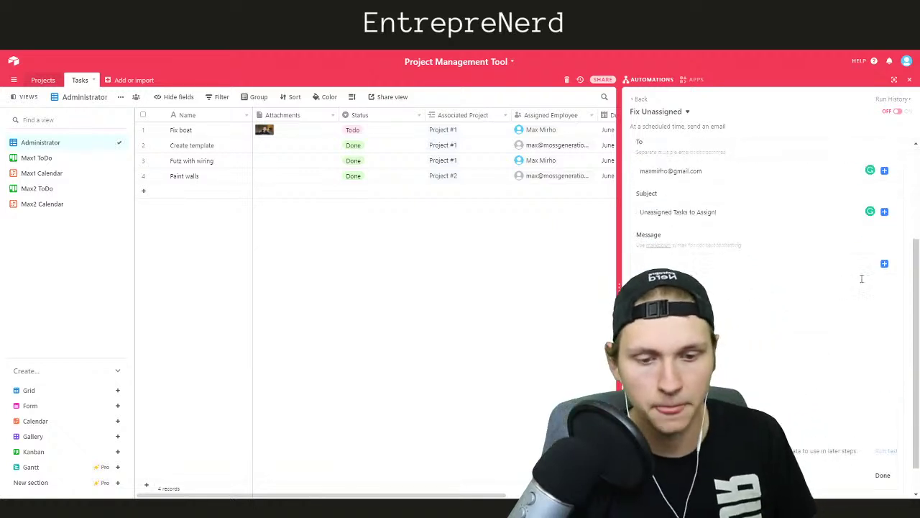
left_click(884, 263)
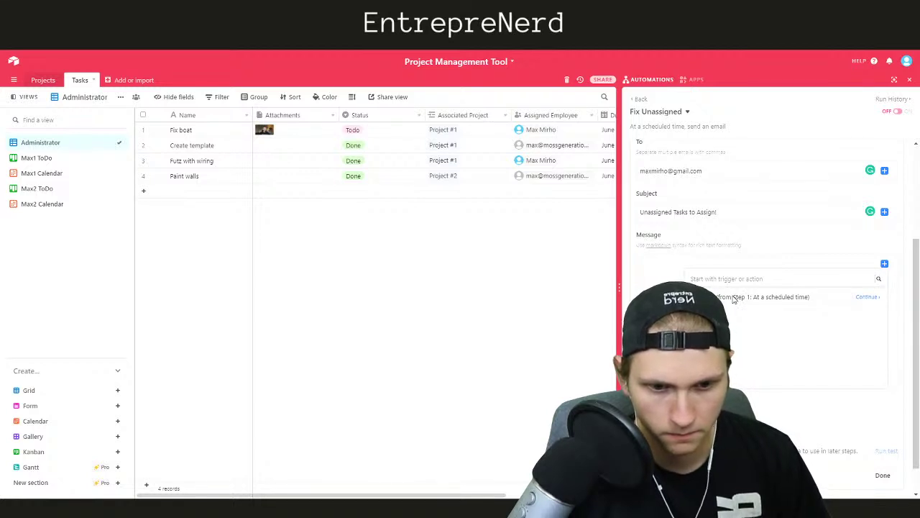
left_click(866, 297)
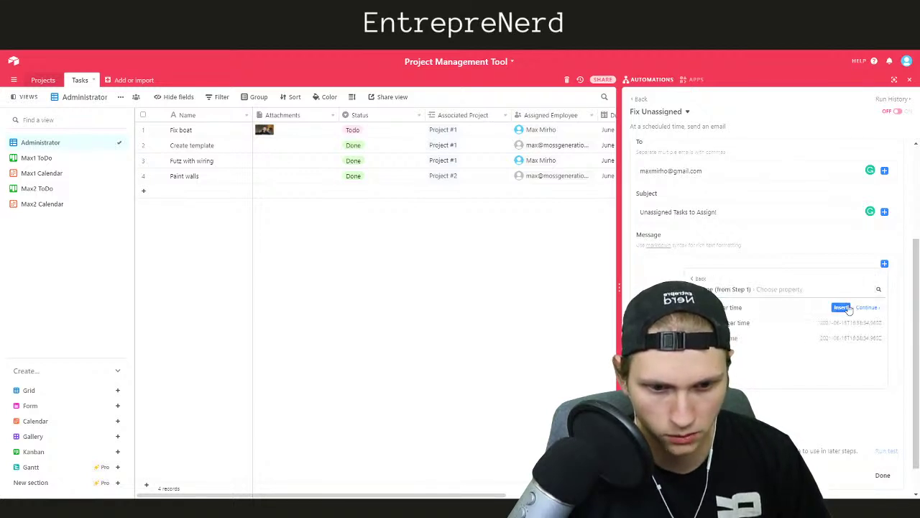
left_click(730, 239)
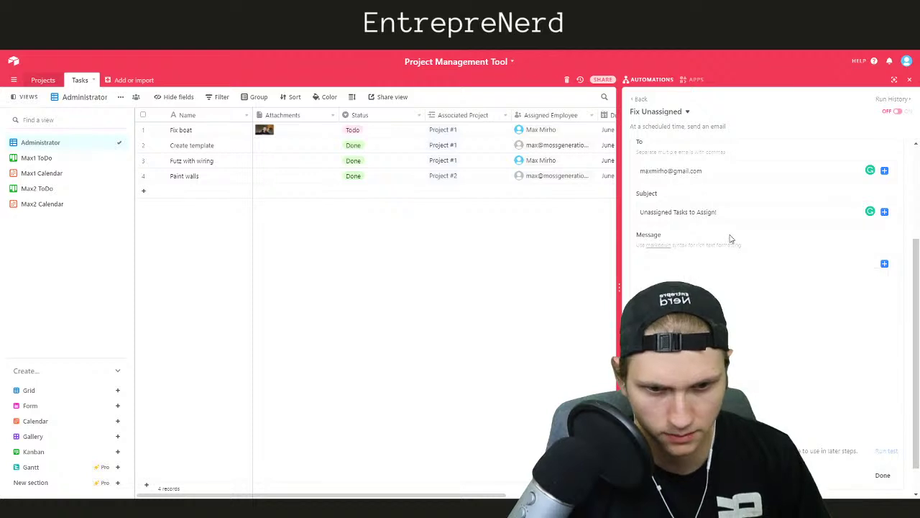
left_click(684, 275)
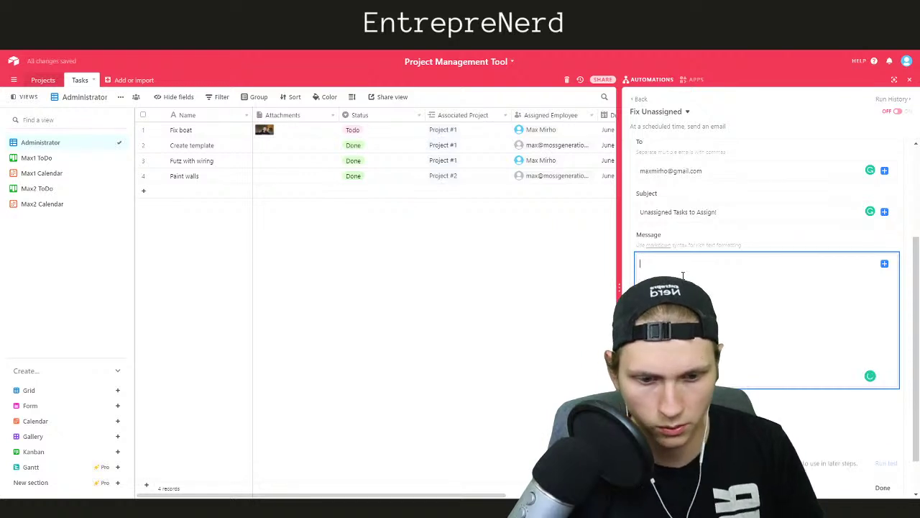
Reveal the email's optional fields and reopen the scheduled time trigger settings
scroll(683, 276, "down", 1)
left_click(666, 359)
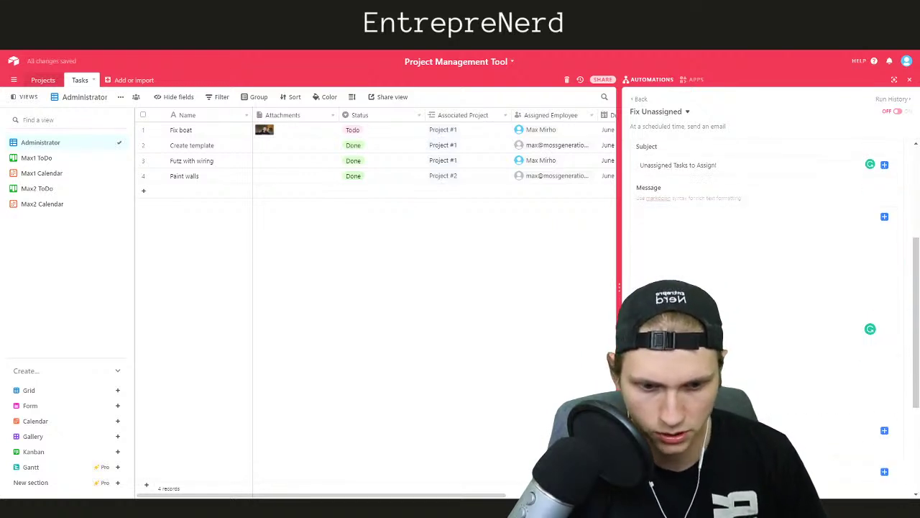
scroll(683, 275, "down", 3)
scroll(673, 250, "up", 3)
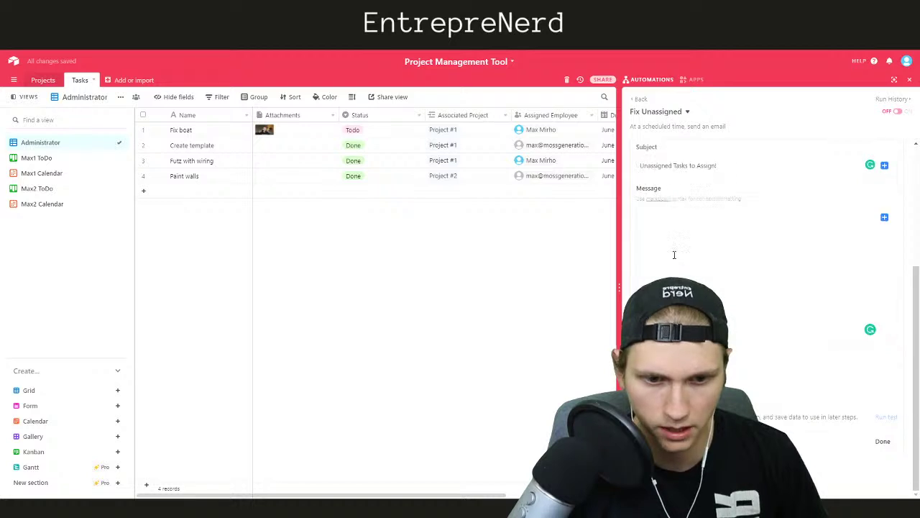
scroll(745, 377, "up", 3)
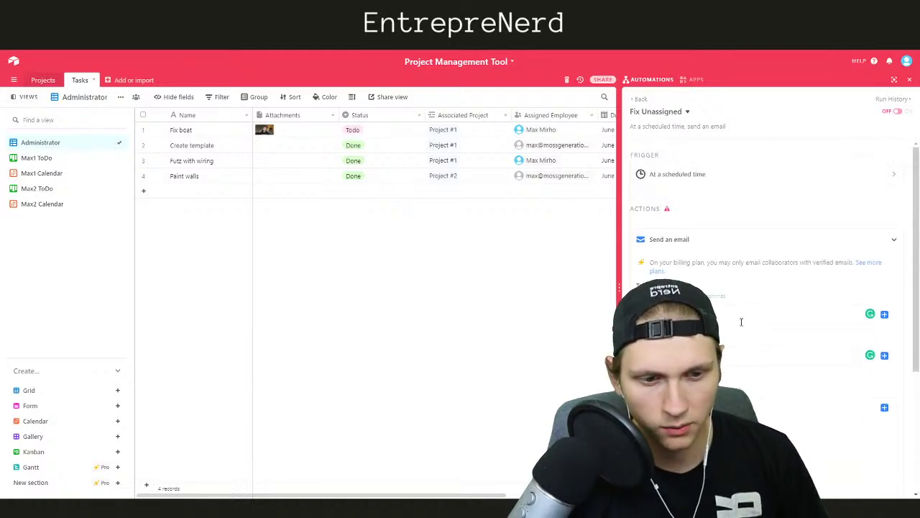
scroll(741, 322, "down", 2)
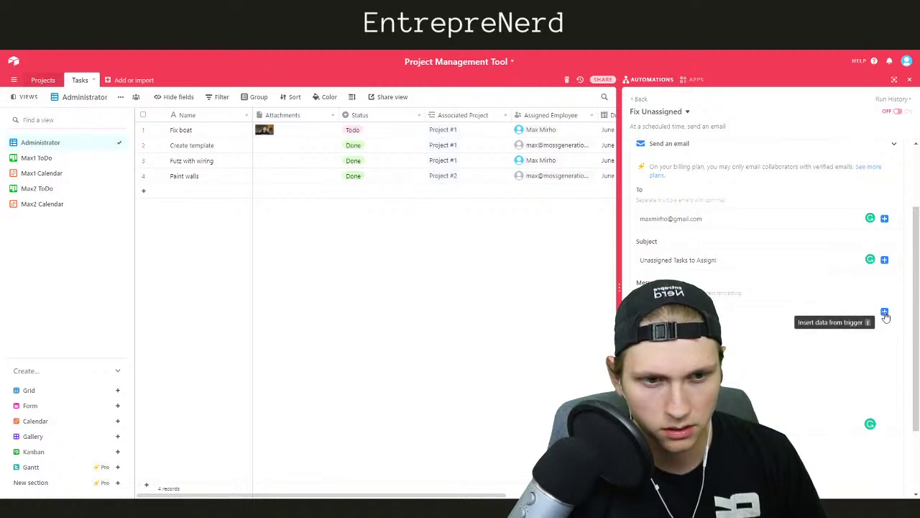
scroll(783, 342, "up", 2)
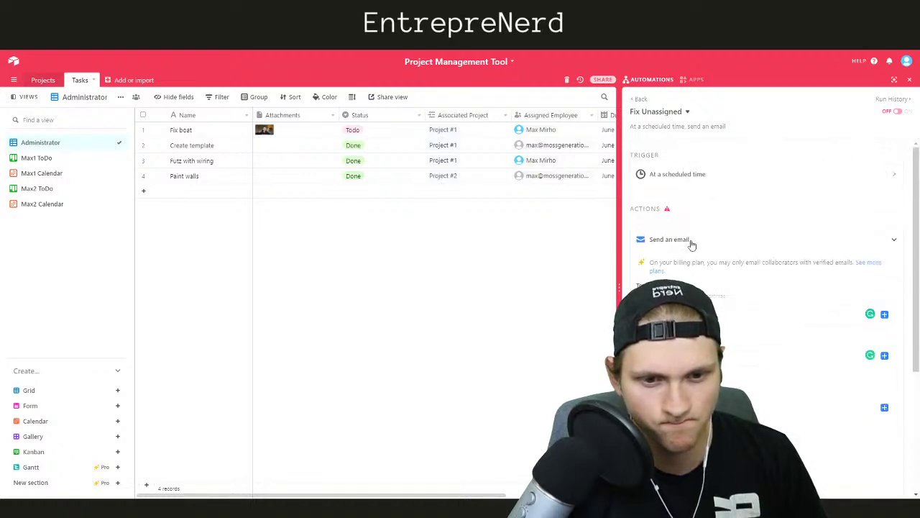
left_click(680, 176)
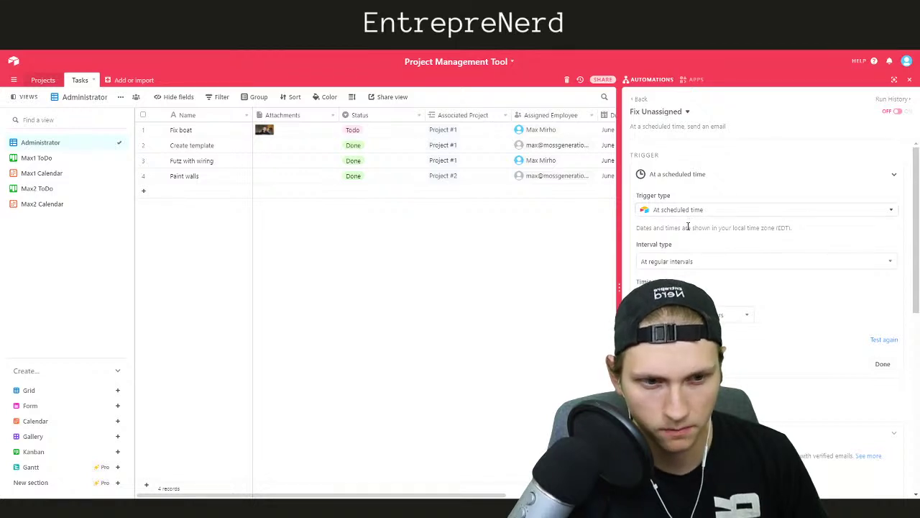
Delete the Send a weekly digest automation started from the suggestion
left_click(640, 99)
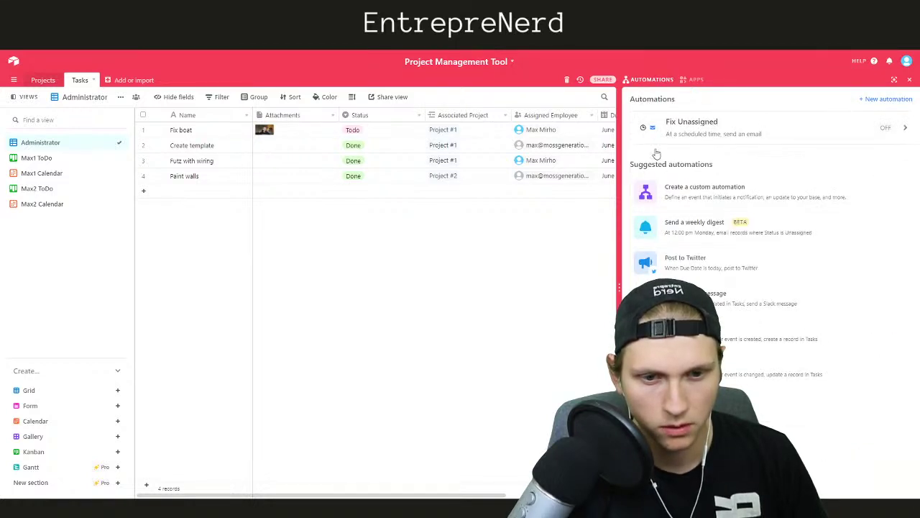
left_click(697, 230)
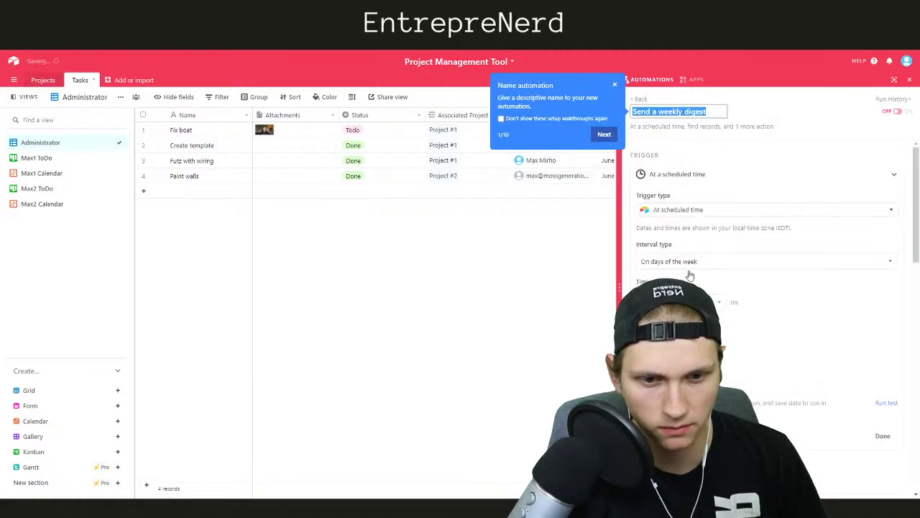
scroll(726, 306, "down", 5)
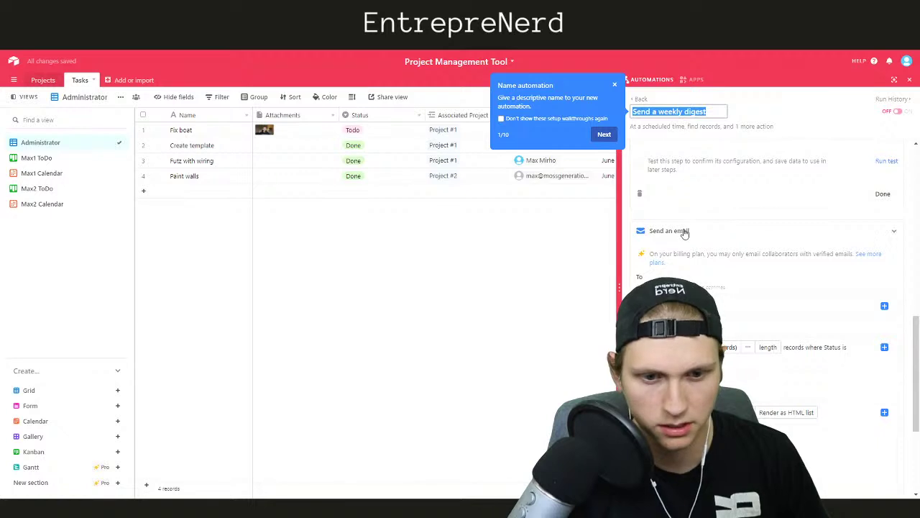
left_click(642, 100)
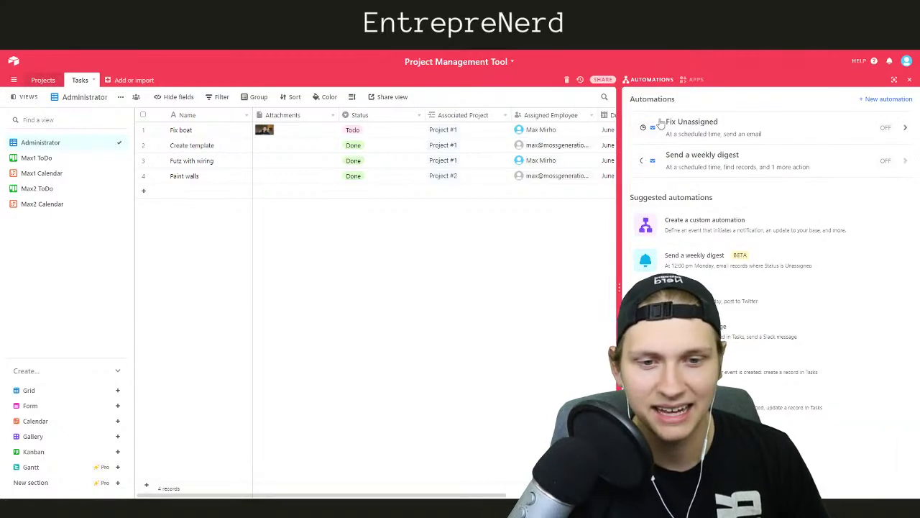
left_click(839, 164)
left_click(708, 112)
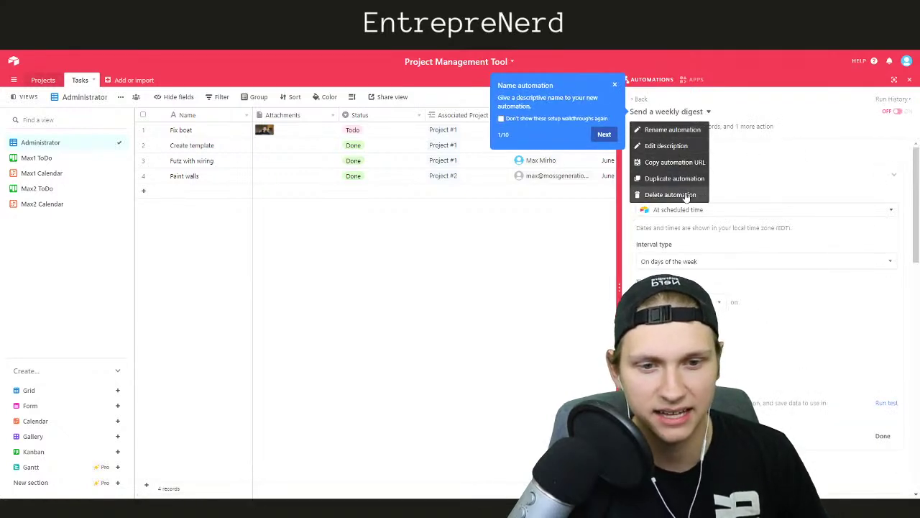
left_click(687, 197)
left_click(712, 131)
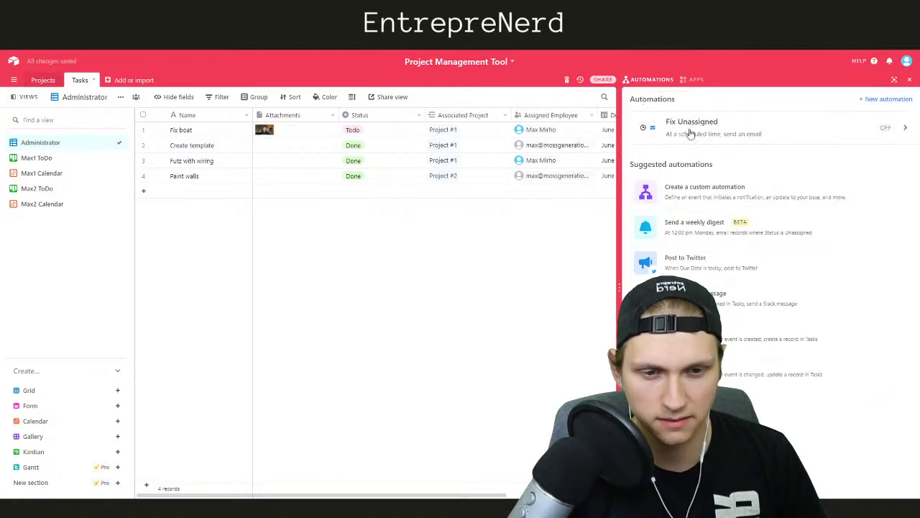
In Fix Unassigned, replace the email action with a Find records action
left_click(685, 129)
scroll(729, 267, "down", 3)
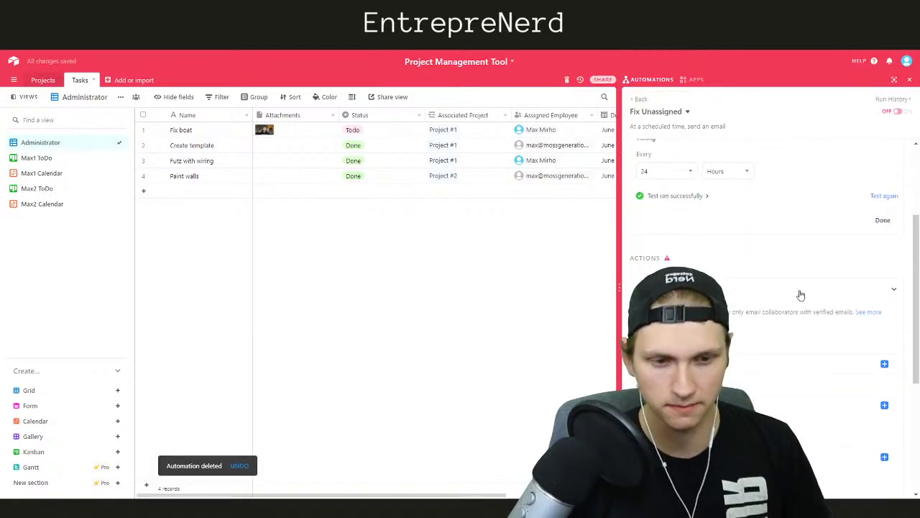
scroll(873, 317, "down", 4)
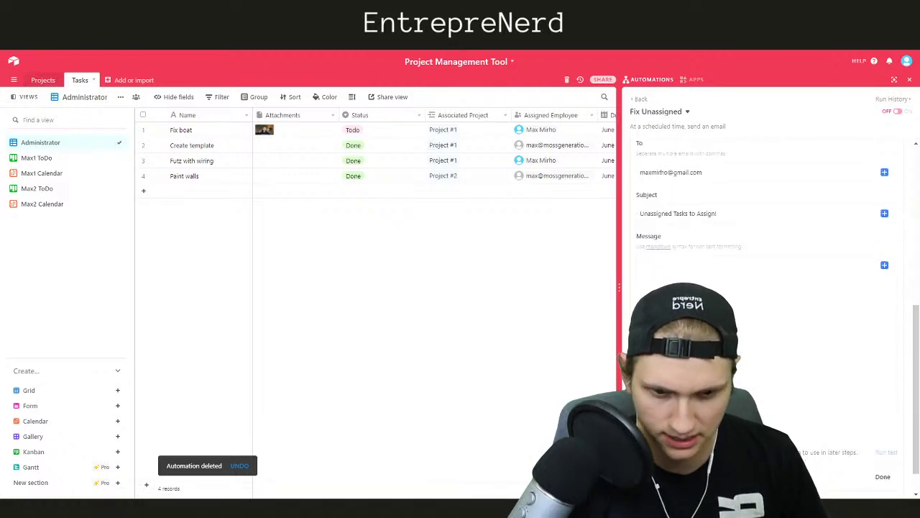
left_click(645, 477)
scroll(783, 395, "down", 2)
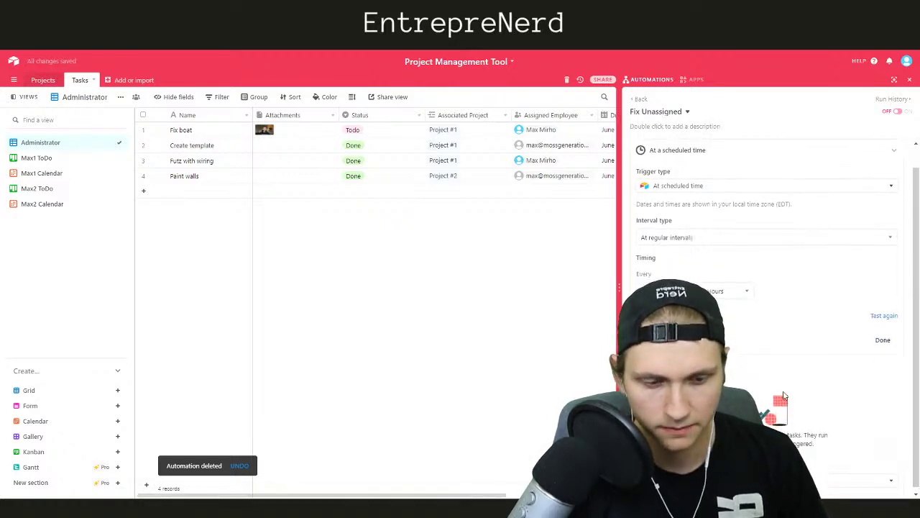
left_click(863, 477)
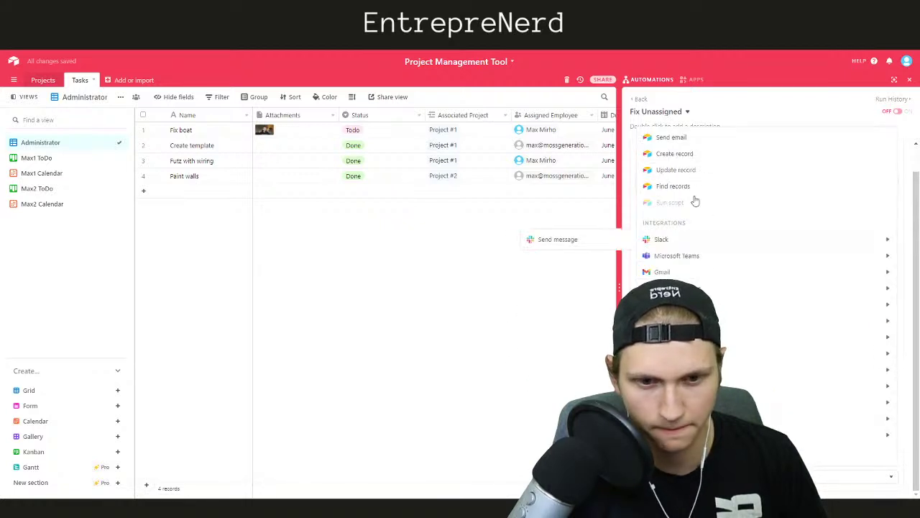
left_click(680, 186)
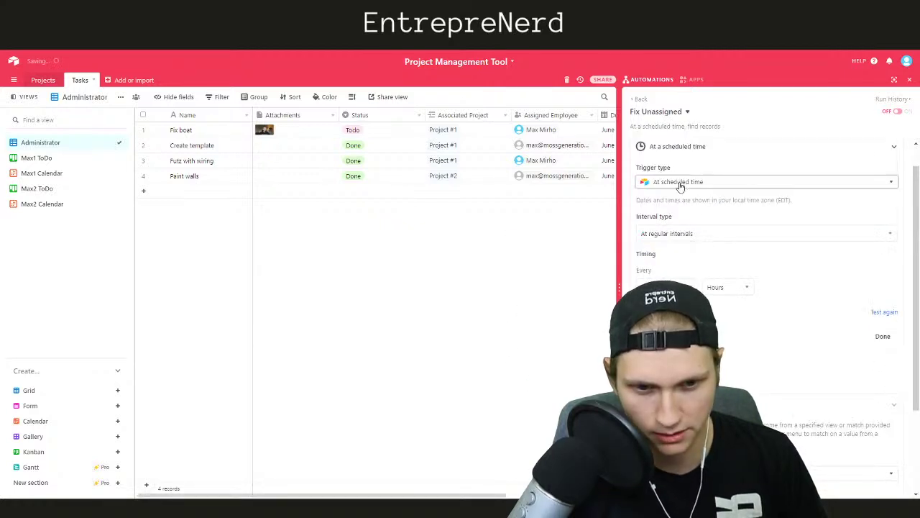
Configure Find records to pick the table and condition Status is Unassigned, then test it
left_click(745, 150)
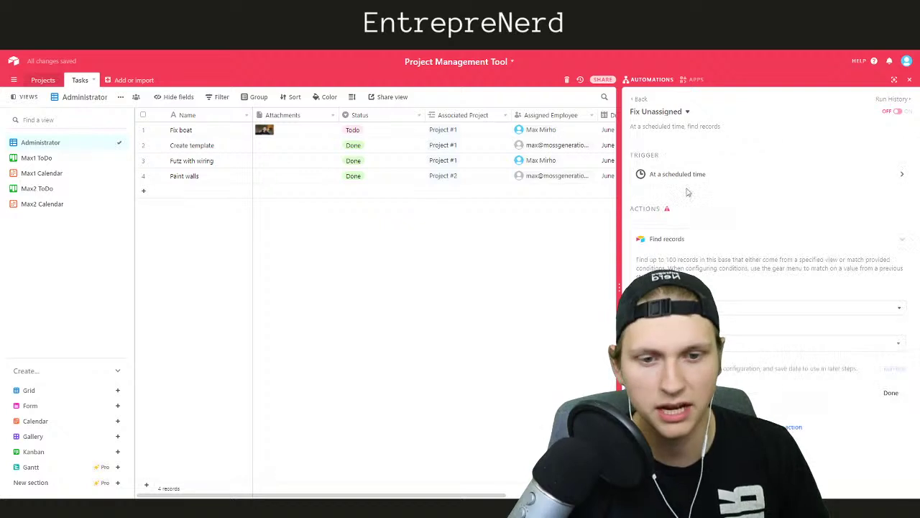
left_click(707, 307)
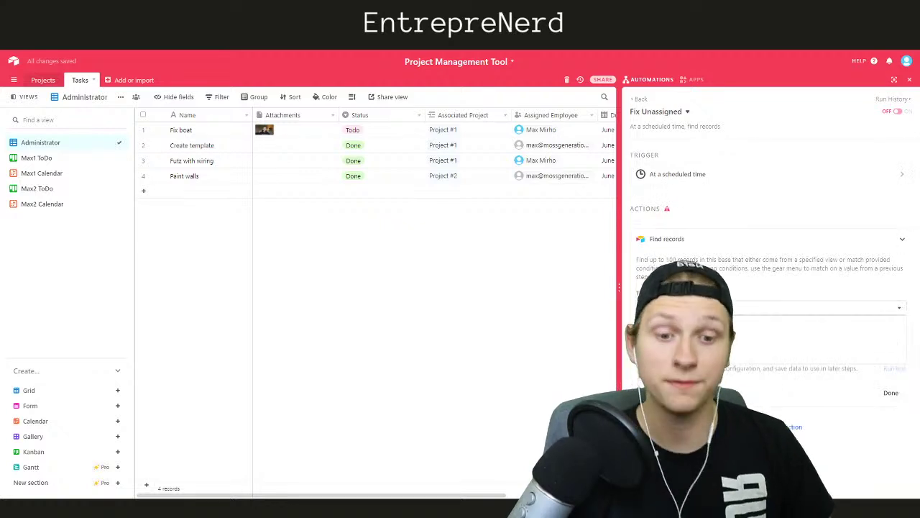
left_click(683, 352)
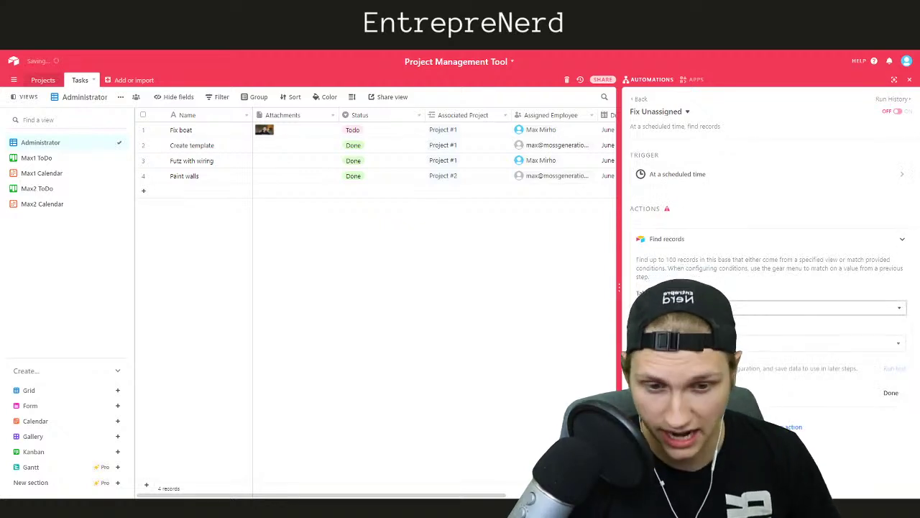
left_click(691, 344)
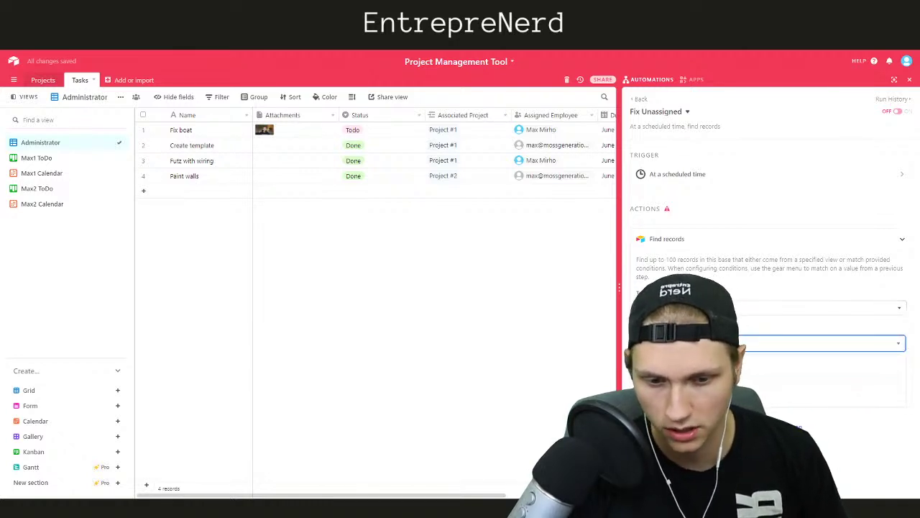
left_click(687, 382)
left_click(665, 380)
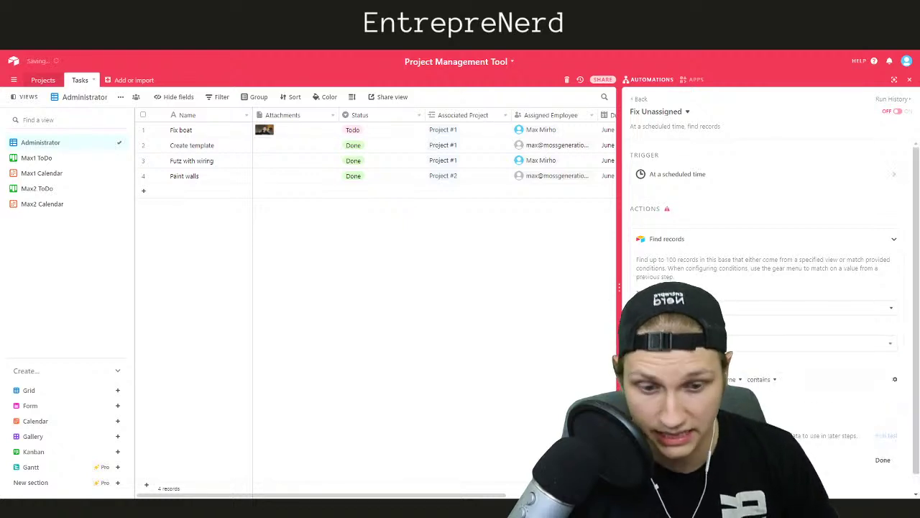
left_click(686, 315)
left_click(791, 382)
left_click(785, 408)
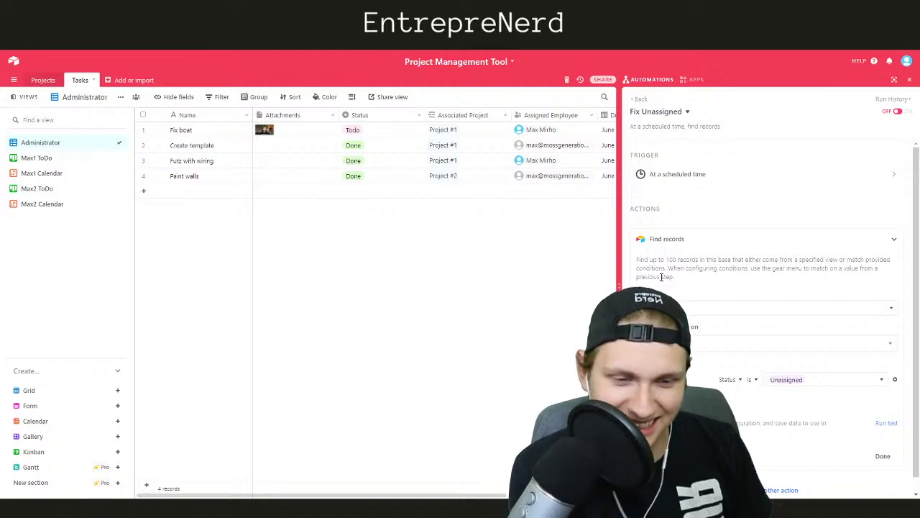
scroll(717, 324, "down", 1)
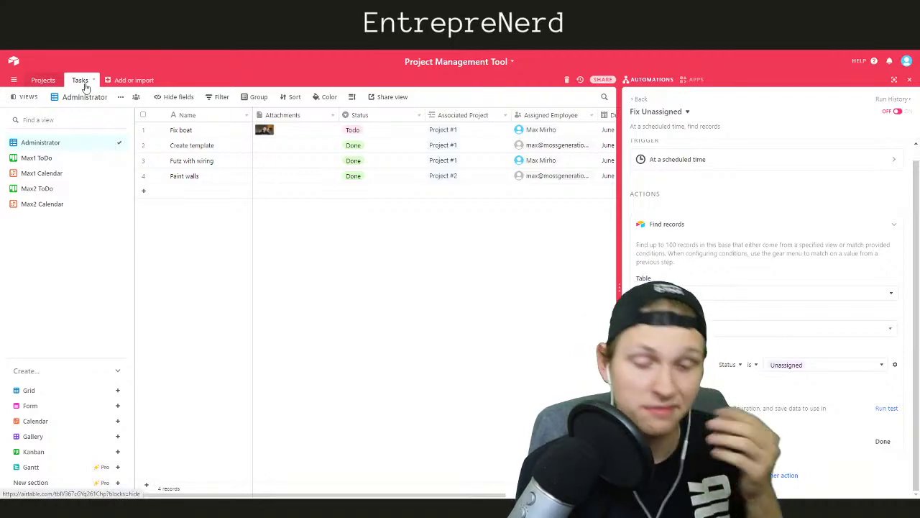
left_click(884, 408)
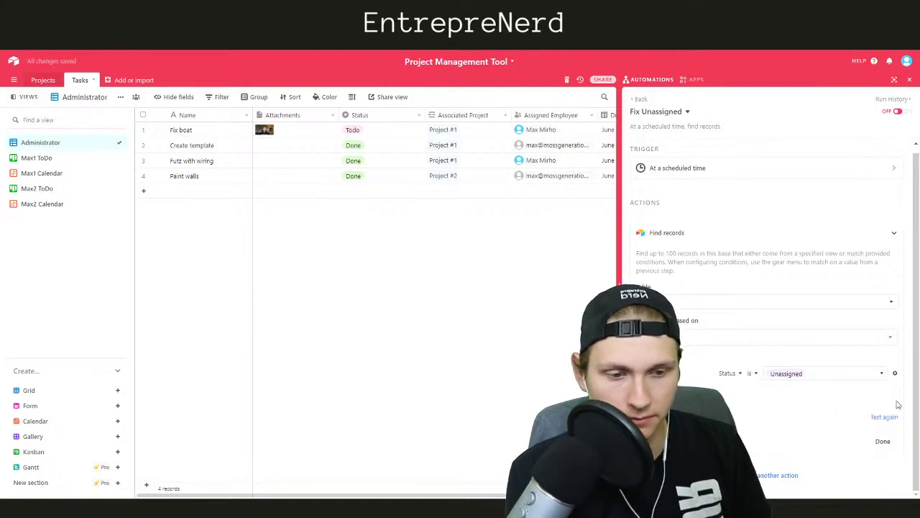
Add a Send an email action after Find records and fill in the recipient and subject
left_click(883, 441)
left_click(756, 271)
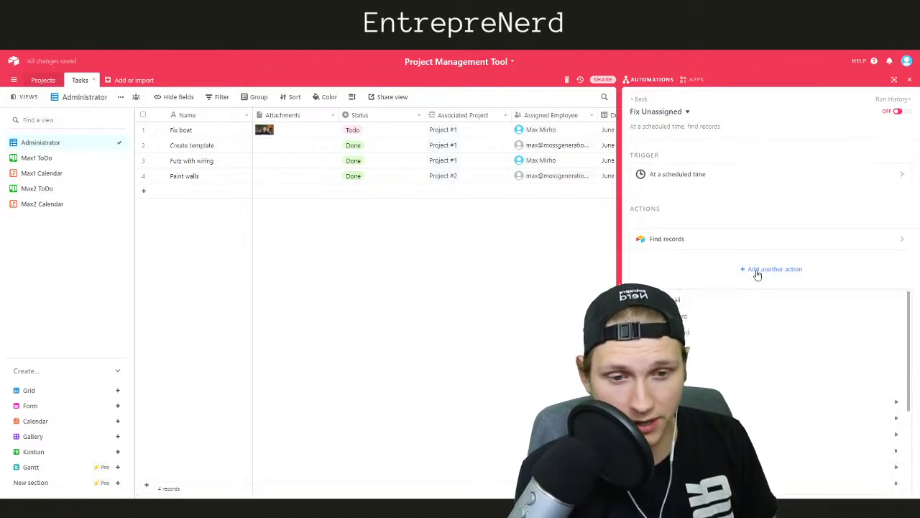
left_click(658, 299)
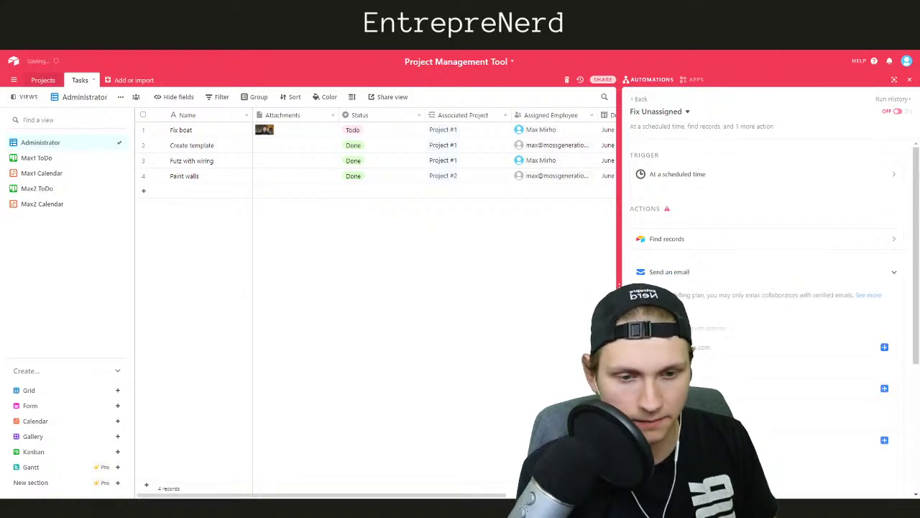
left_click(671, 347)
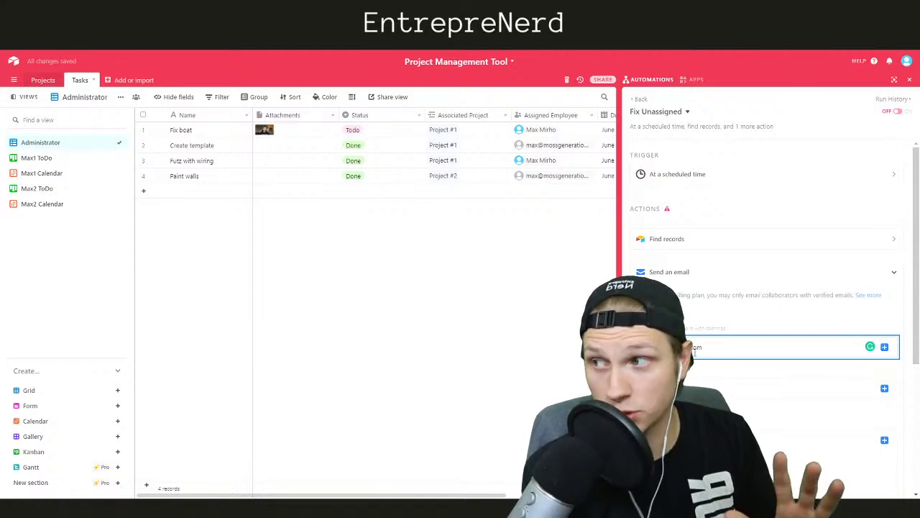
left_click(676, 386)
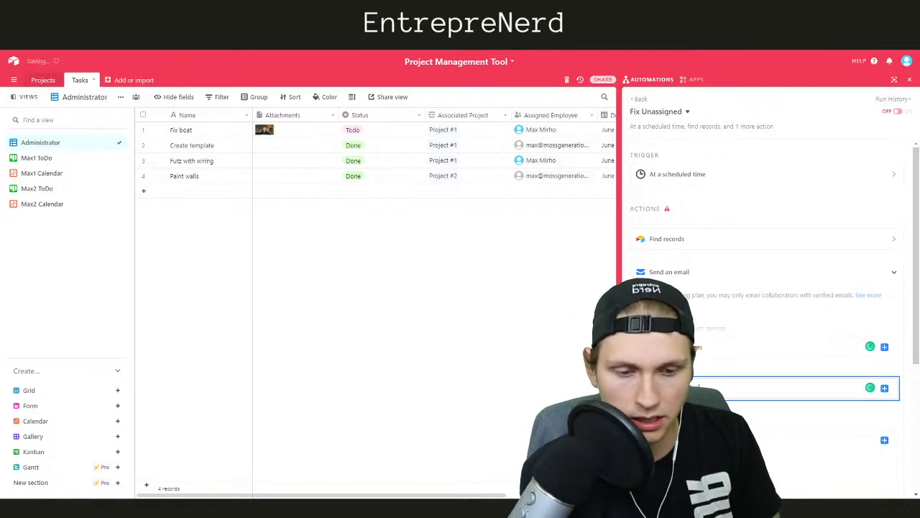
Insert the Step 2 found records into the message as an HTML list
scroll(766, 302, "down", 2)
left_click(885, 346)
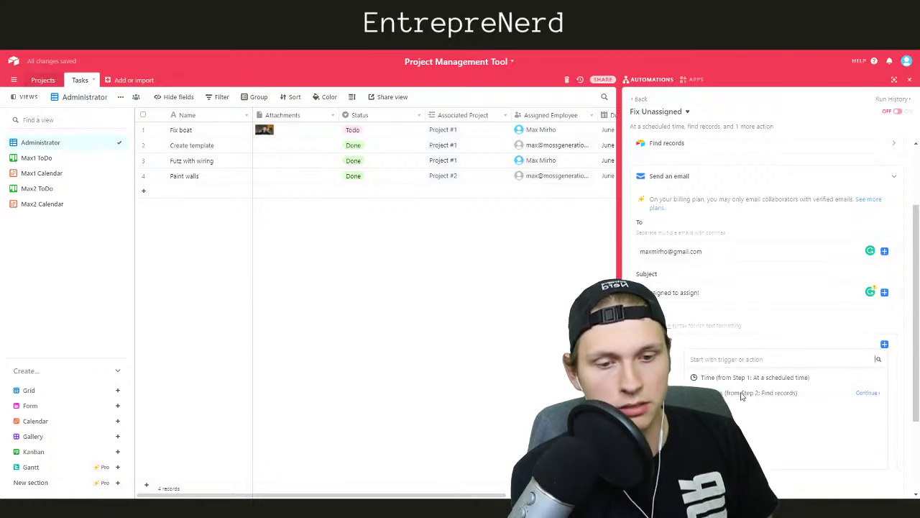
left_click(865, 392)
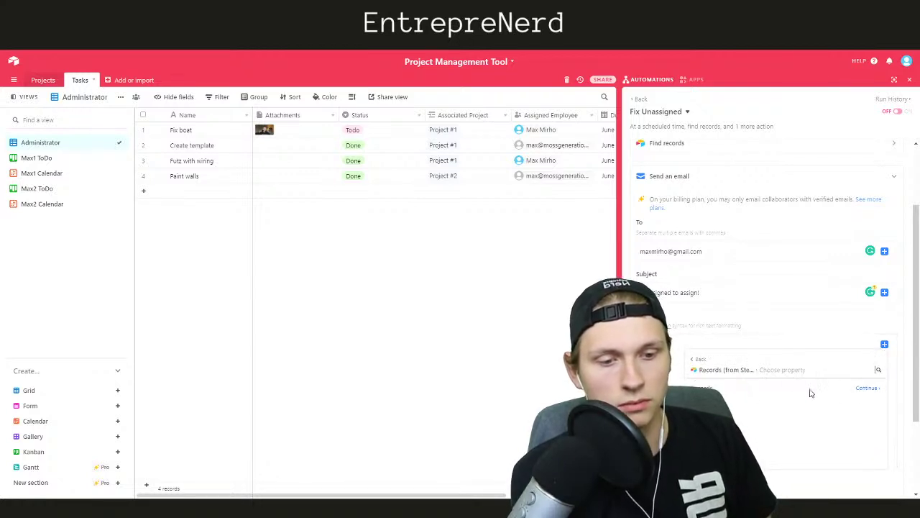
left_click(866, 389)
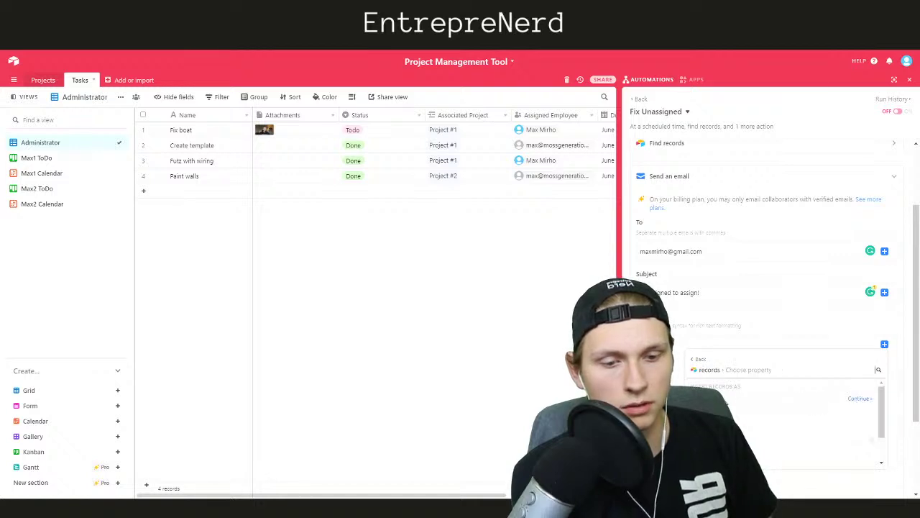
left_click(859, 399)
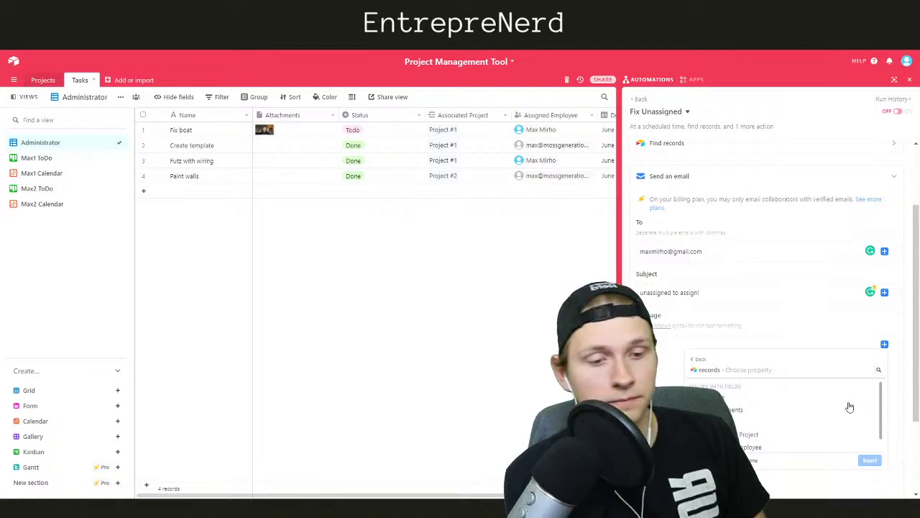
left_click(698, 398)
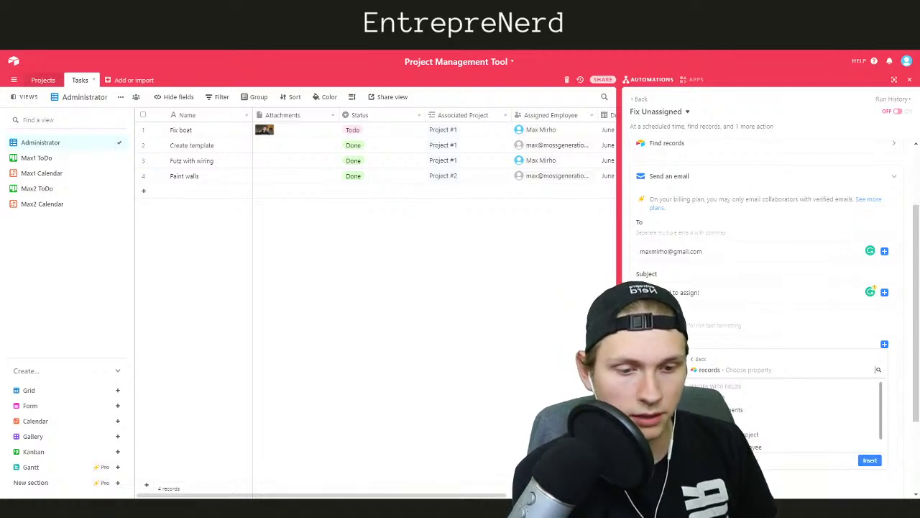
left_click(870, 460)
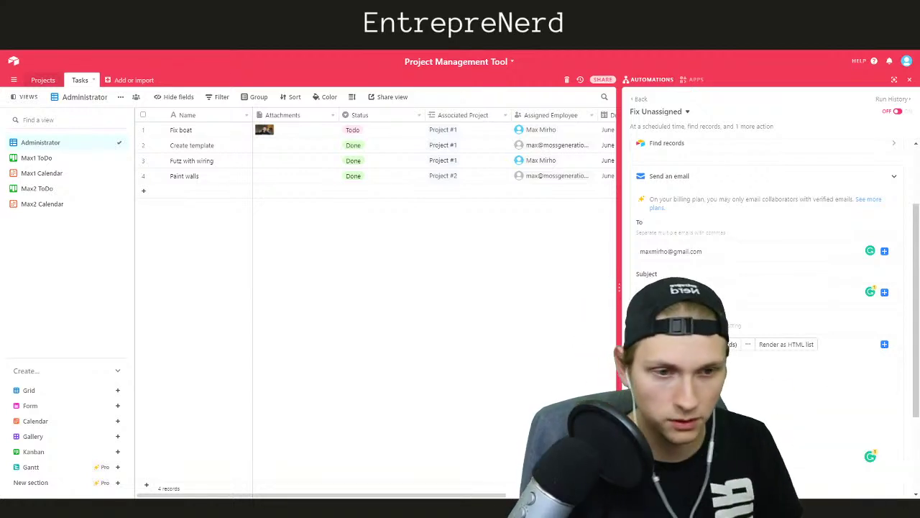
scroll(769, 288, "up", 3)
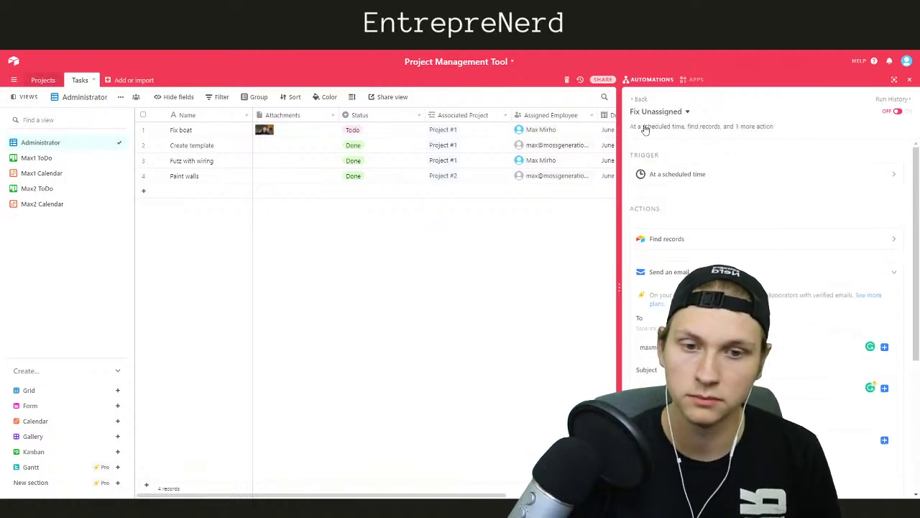
Switch Fix Unassigned to ON and go back to the automations list
left_click(897, 113)
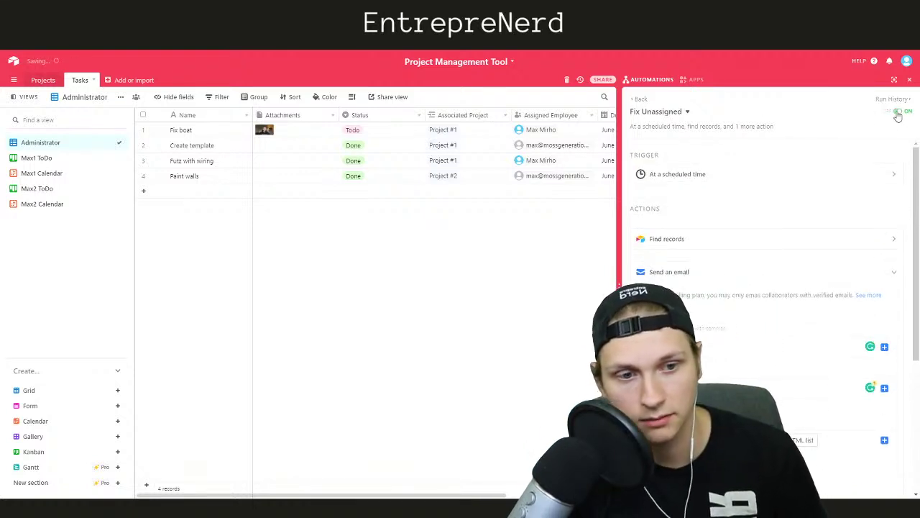
left_click(639, 99)
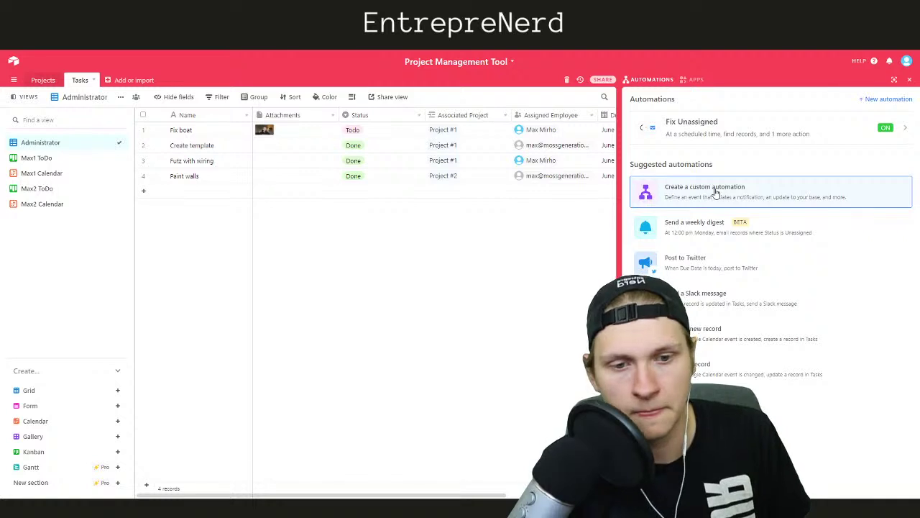
Create a custom automation named 'When assigned' with a record-updated trigger
left_click(715, 192)
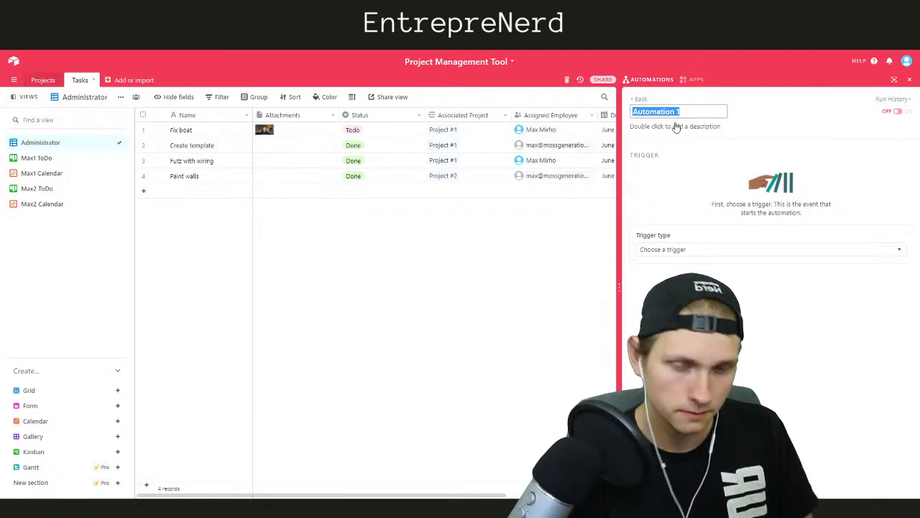
type("When ass")
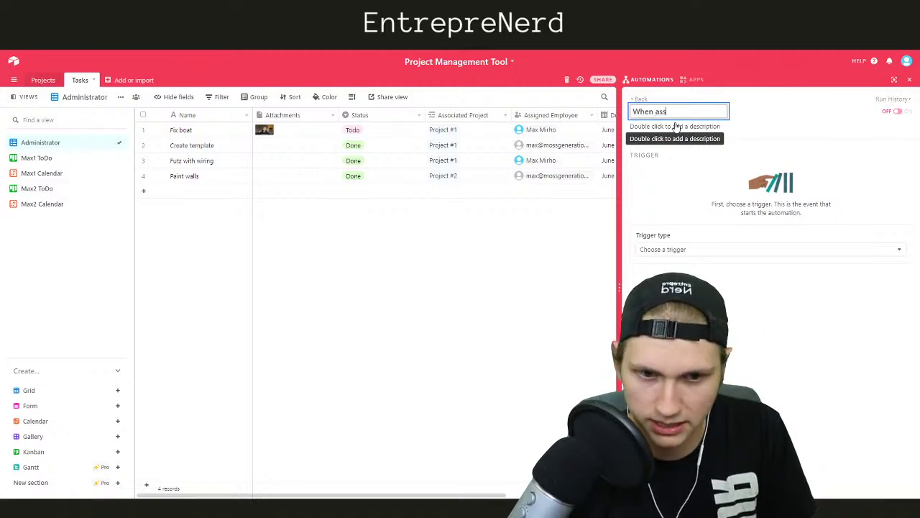
type("igned")
left_click(669, 249)
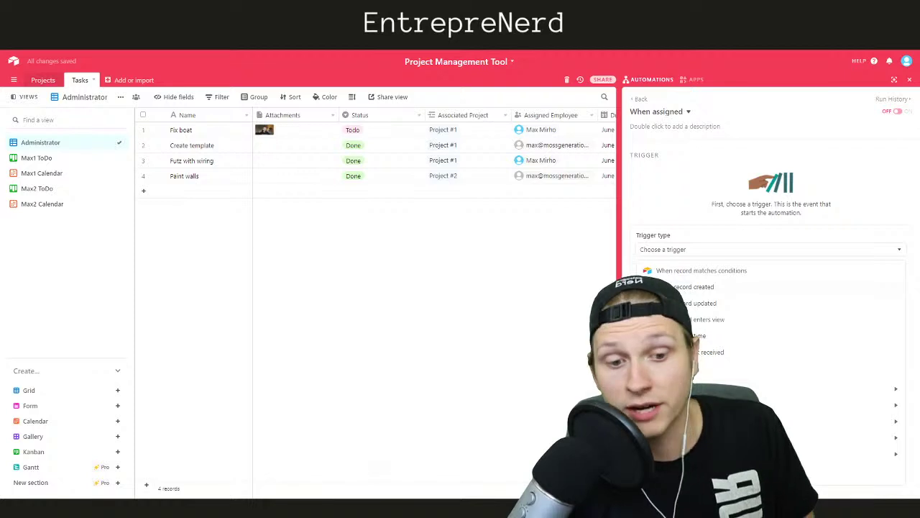
left_click(685, 286)
left_click(696, 209)
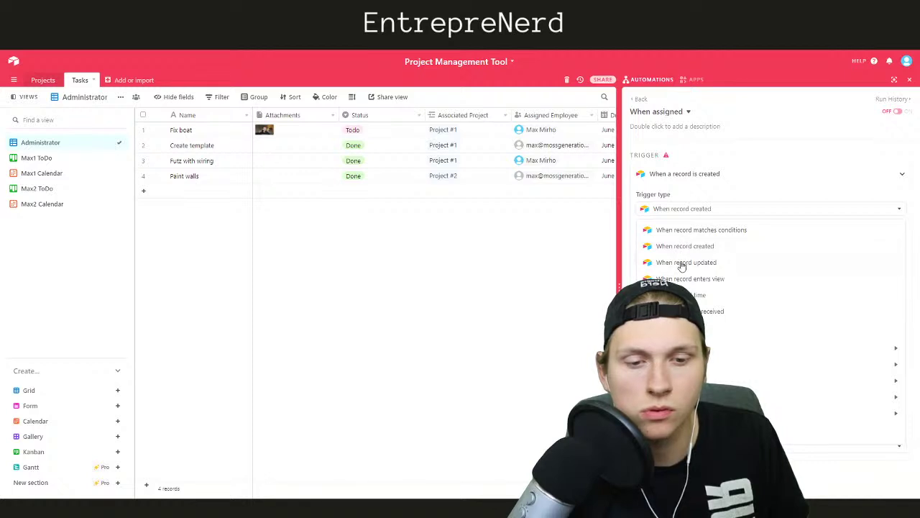
left_click(681, 264)
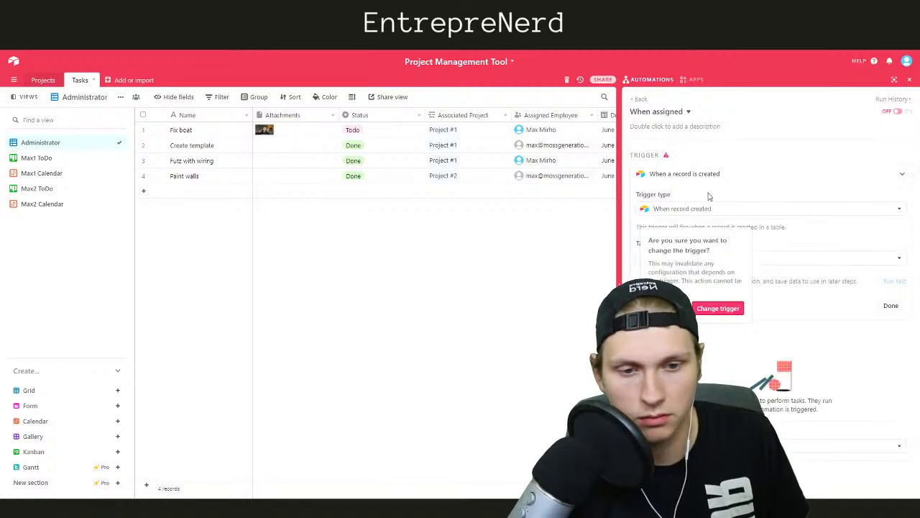
left_click(710, 308)
Point the trigger at the Tasks table, a view, and the Assigned Employee field, then test it
left_click(689, 259)
left_click(669, 304)
left_click(671, 302)
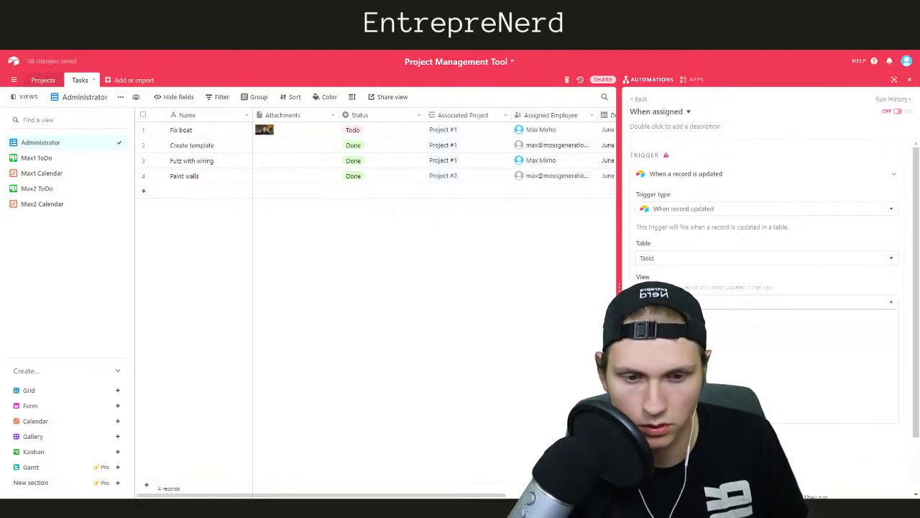
left_click(671, 340)
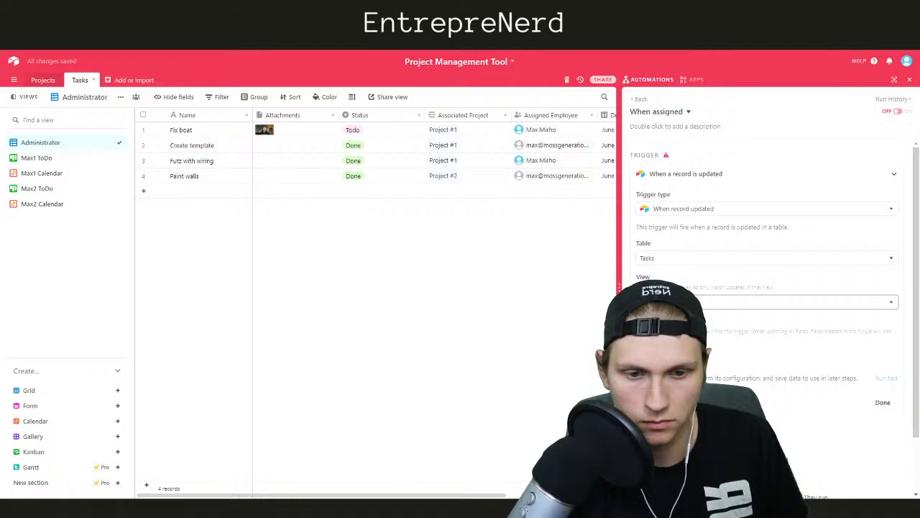
left_click(672, 302)
left_click(672, 335)
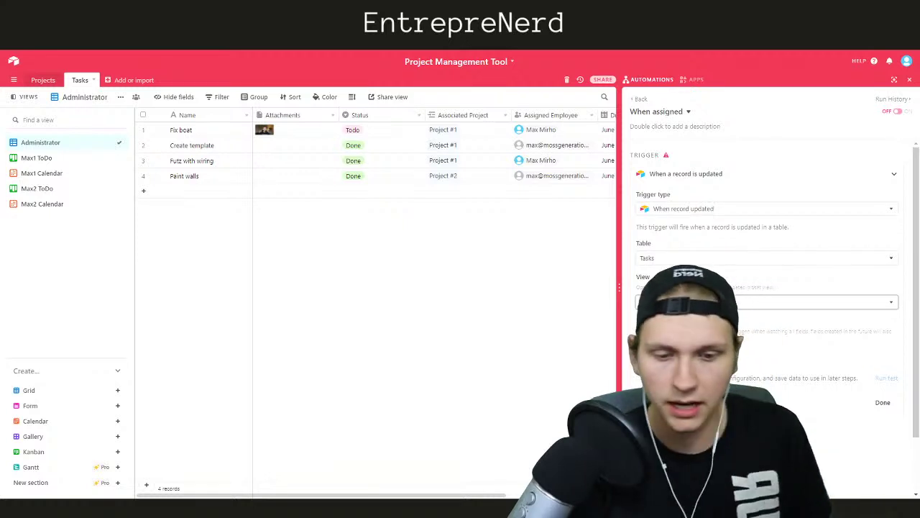
left_click(677, 437)
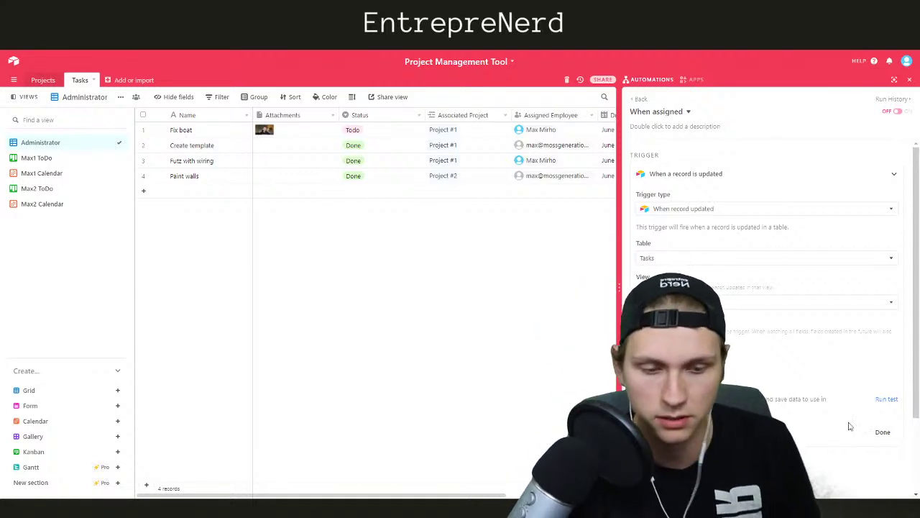
left_click(887, 398)
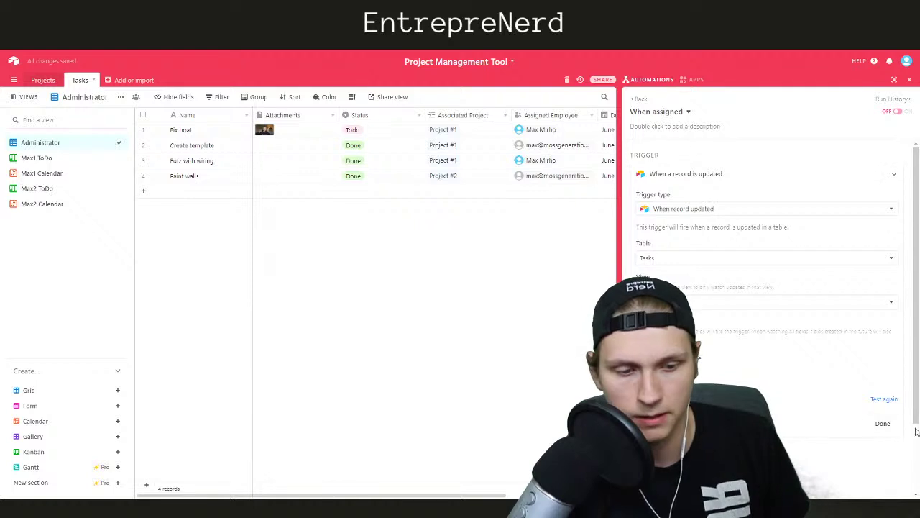
left_click(884, 423)
left_click(687, 311)
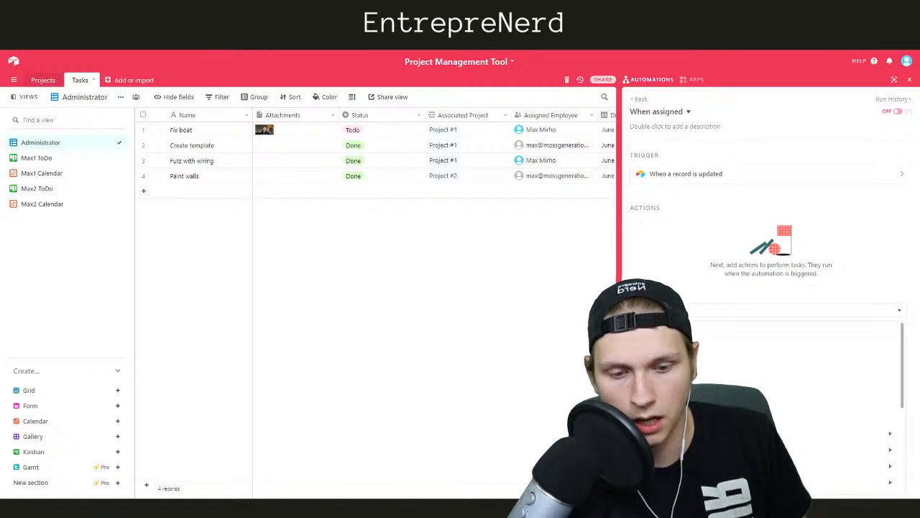
Add a Send an email action addressed to the Assigned Employee's Email
left_click(665, 339)
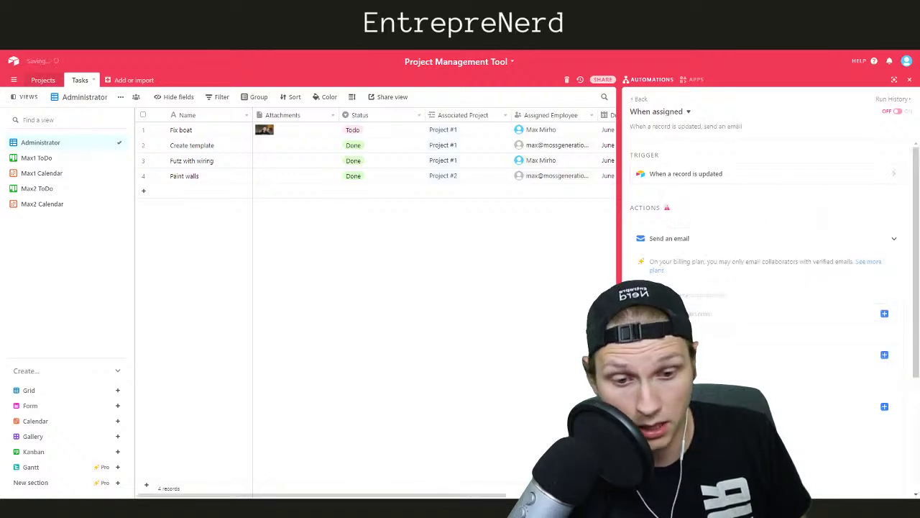
left_click(884, 313)
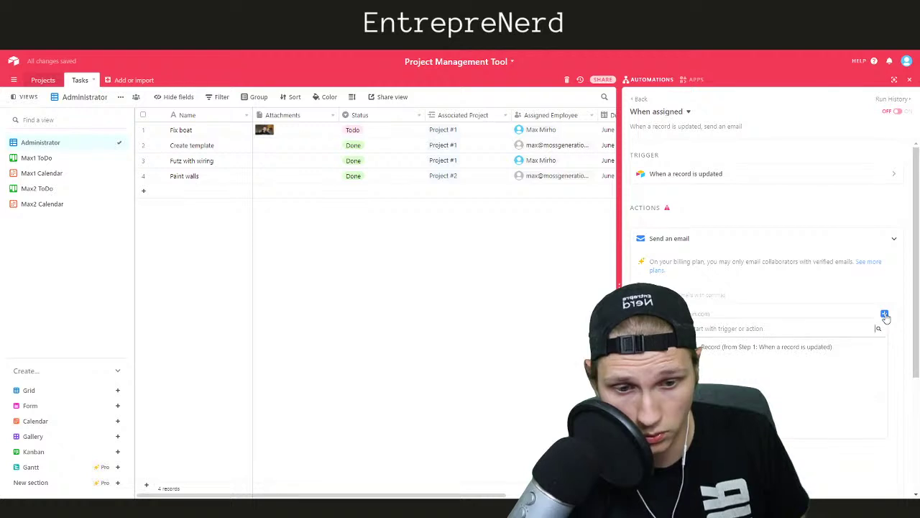
left_click(867, 348)
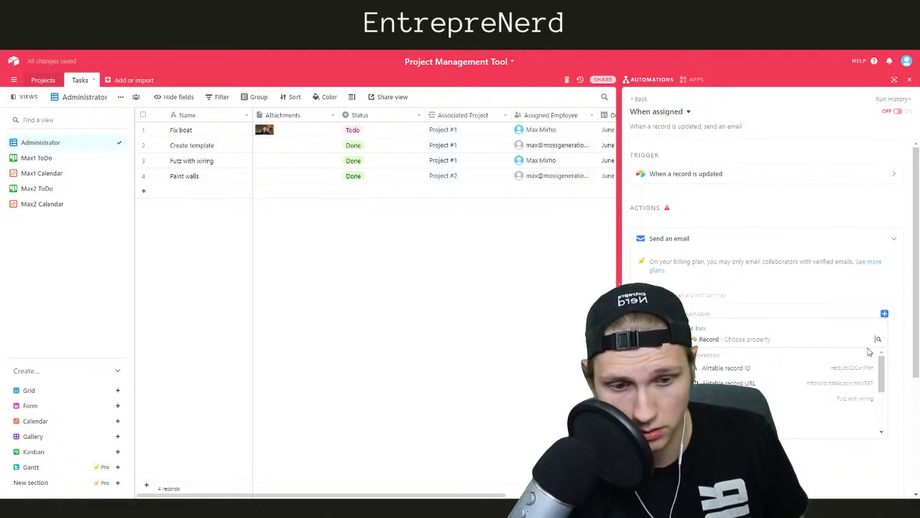
scroll(783, 389, "down", 2)
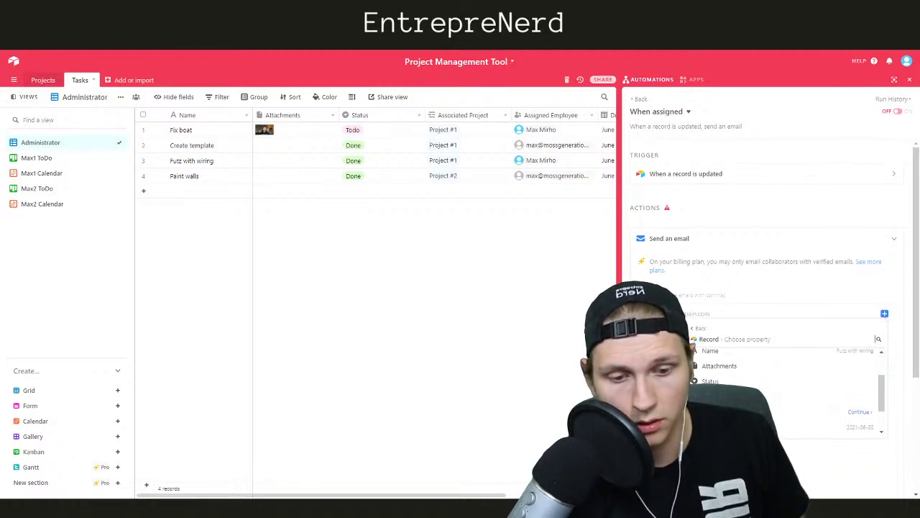
left_click(857, 412)
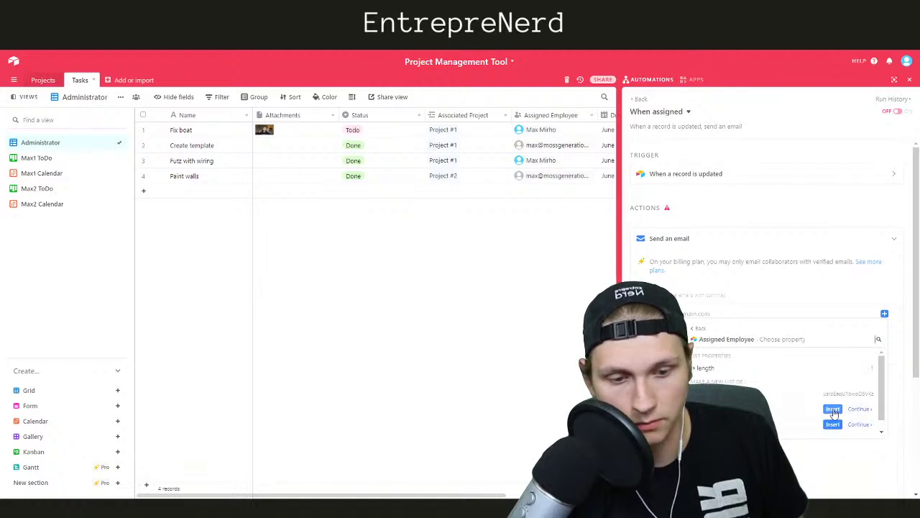
left_click(833, 423)
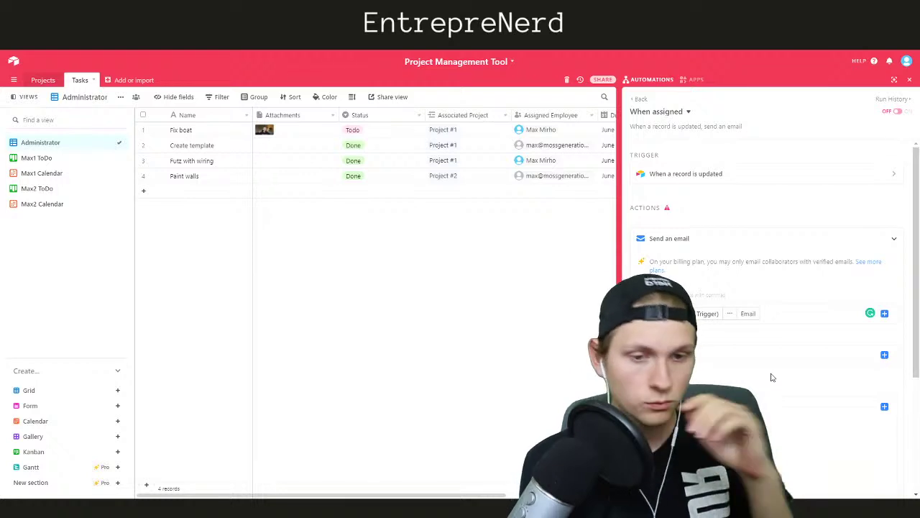
left_click(703, 177)
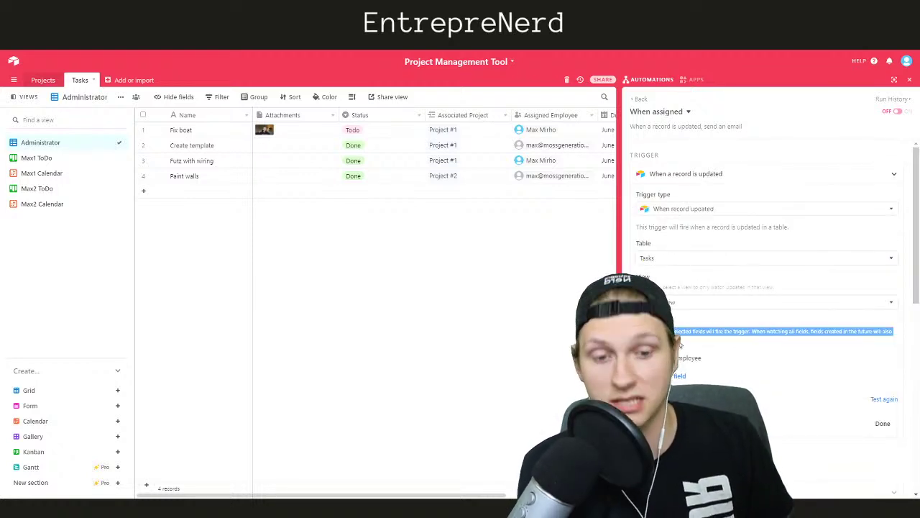
left_click(687, 174)
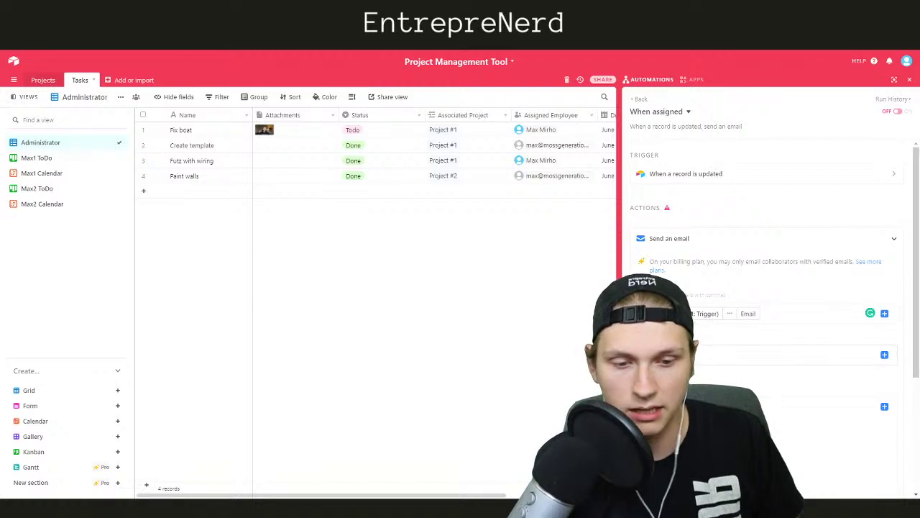
Set the email subject to 'New Task:' followed by the task Name
left_click(705, 355)
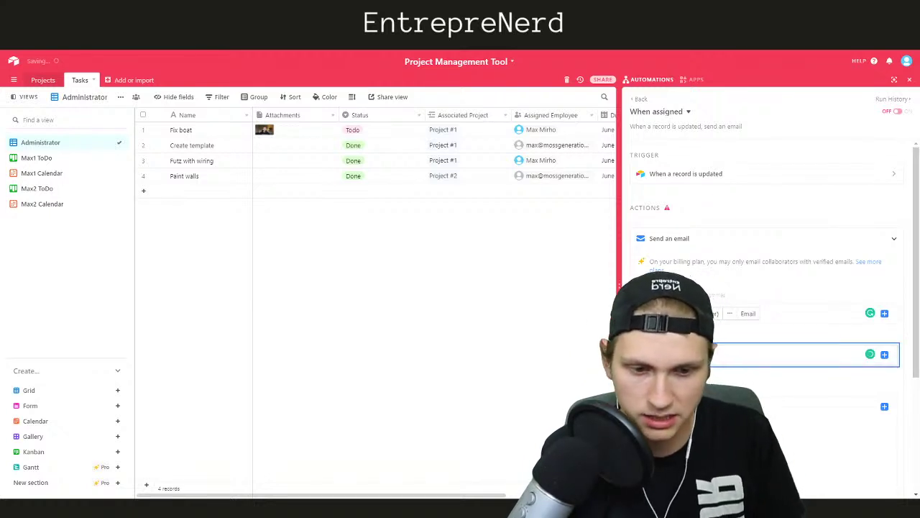
left_click(885, 355)
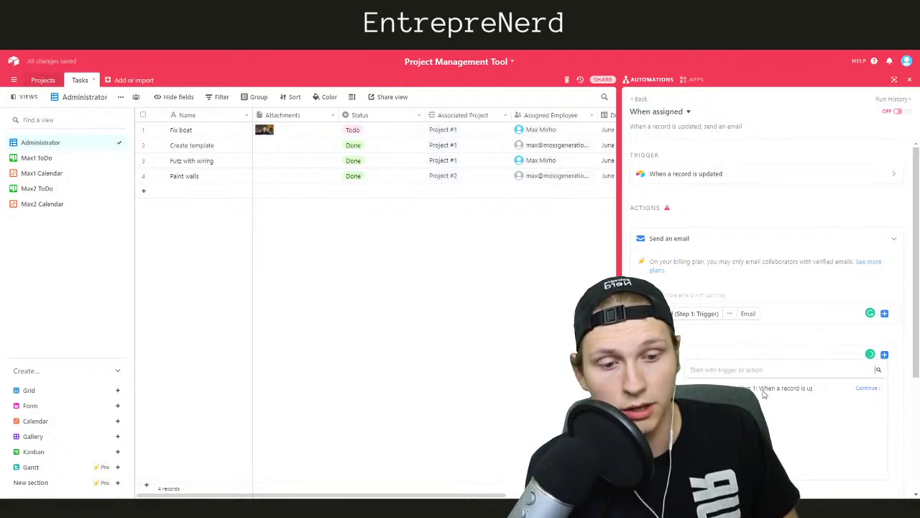
left_click(857, 387)
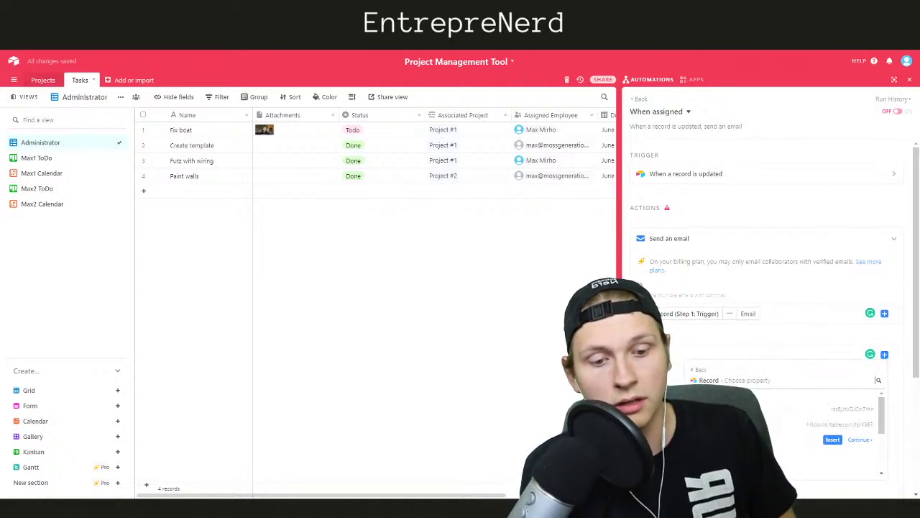
left_click(833, 425)
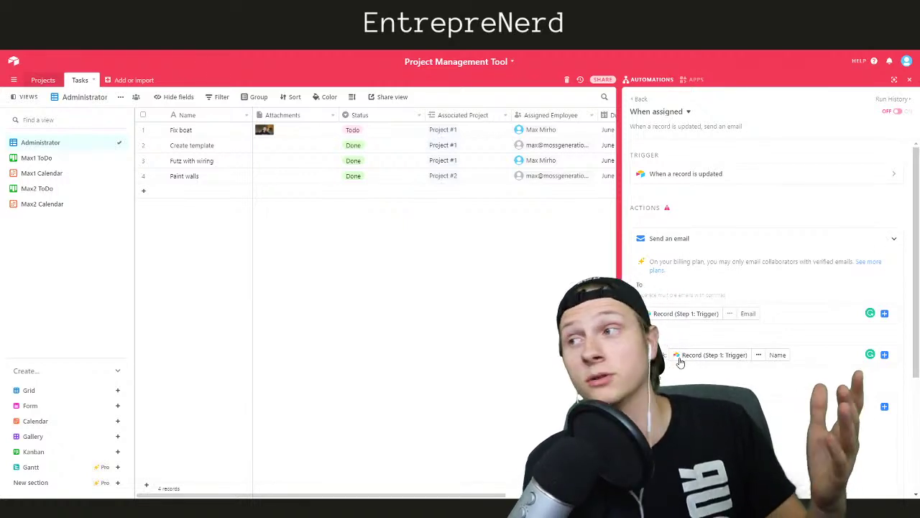
scroll(680, 362, "down", 2)
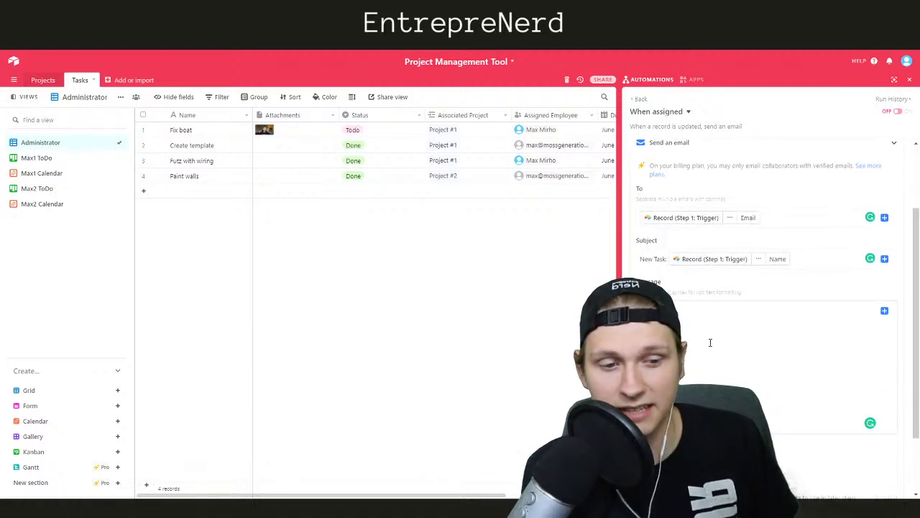
scroll(706, 340, "down", 2)
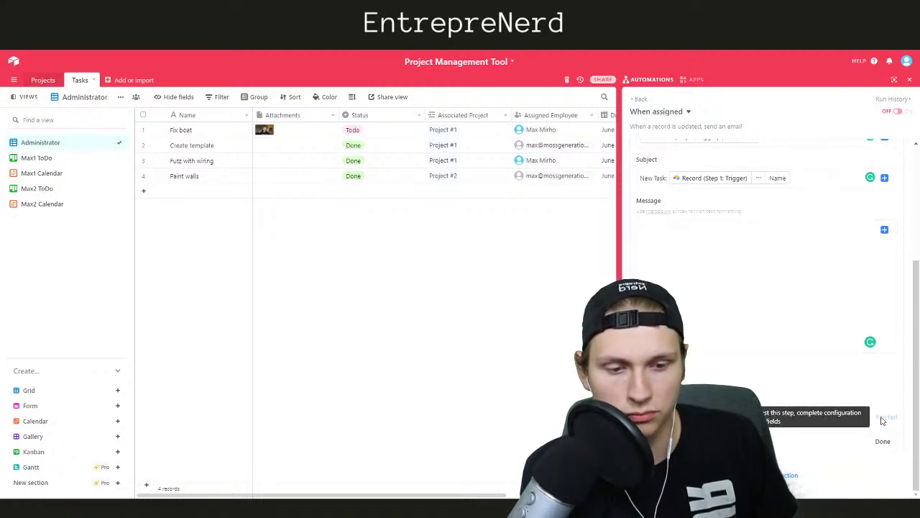
scroll(789, 366, "up", 3)
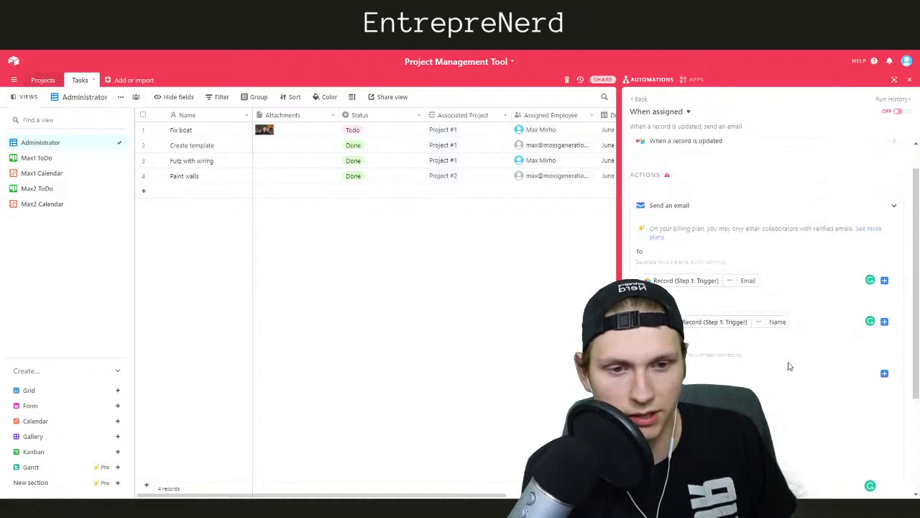
scroll(786, 372, "down", 2)
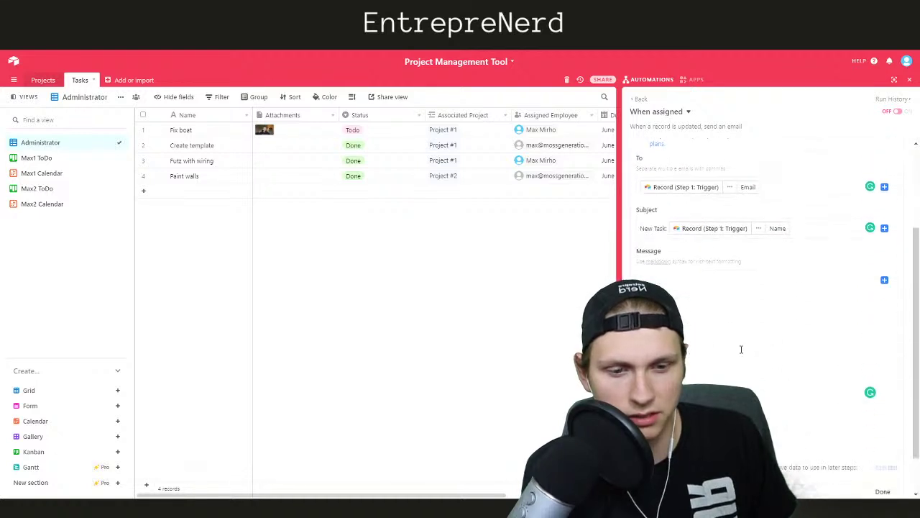
Enter the message 'Whatever', test the email action, and finish it
left_click(709, 307)
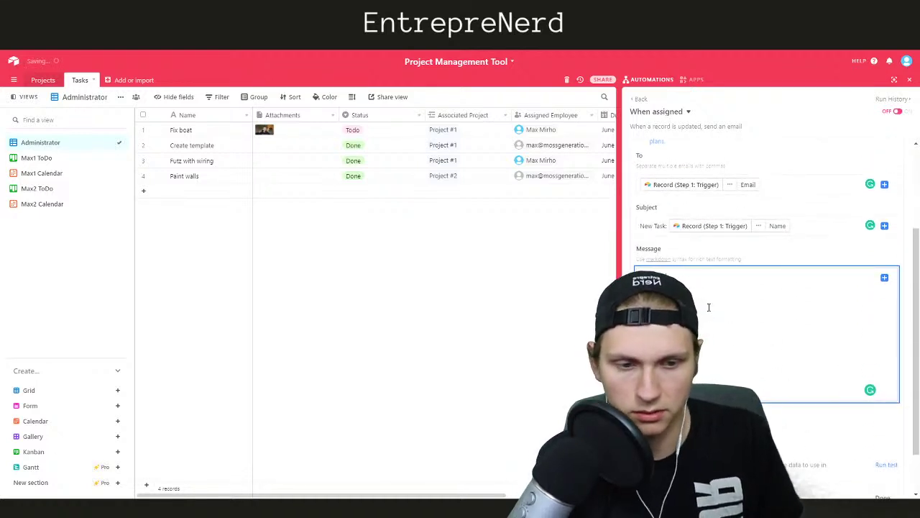
left_click(807, 417)
scroll(796, 357, "down", 2)
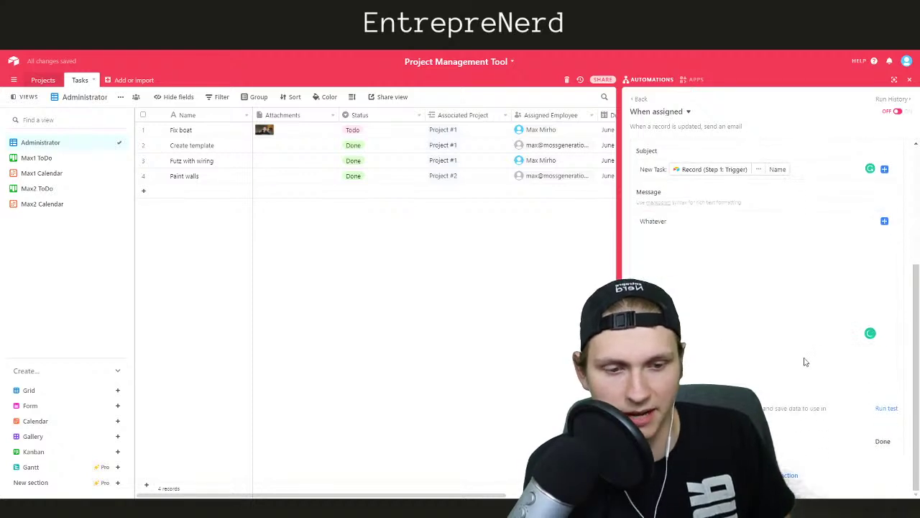
left_click(884, 408)
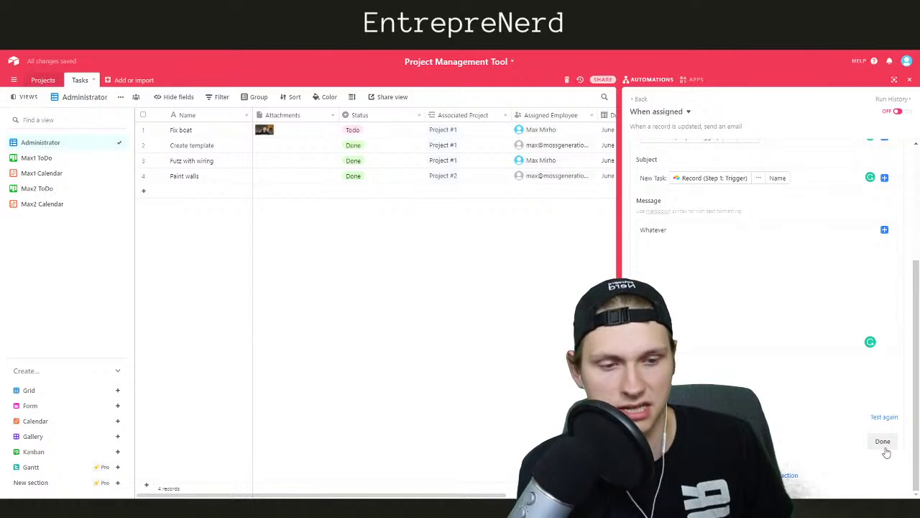
left_click(884, 443)
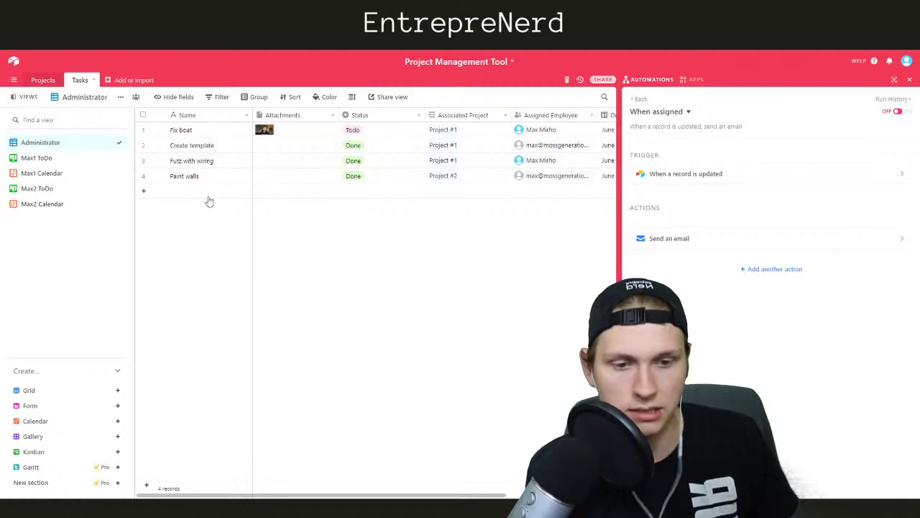
Turn the When assigned automation on
left_click(643, 79)
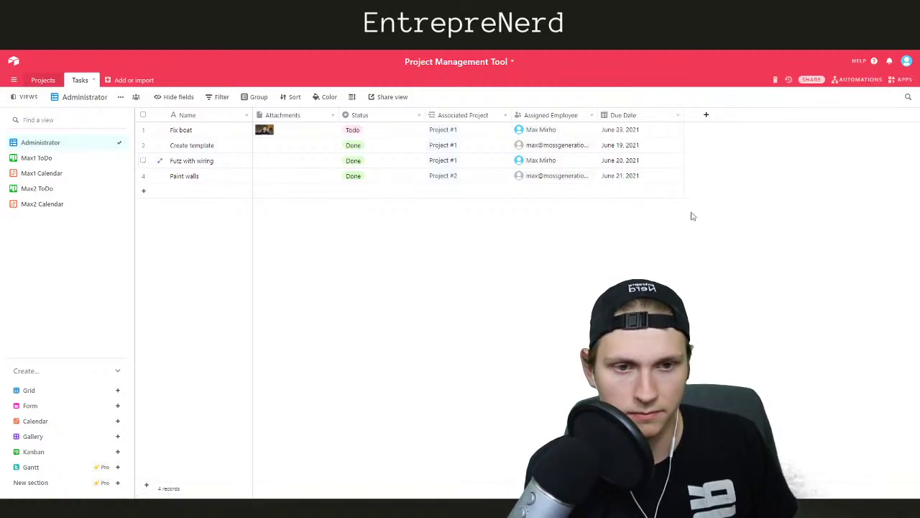
left_click(856, 79)
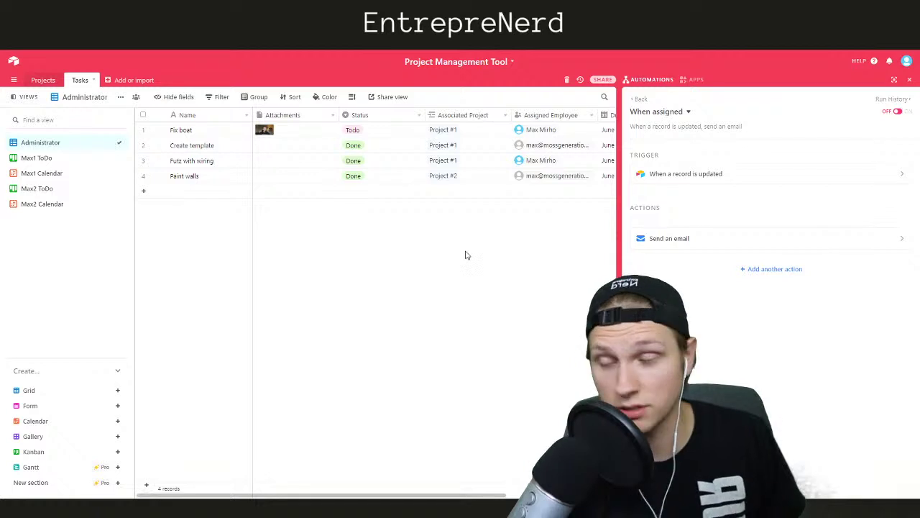
left_click(639, 98)
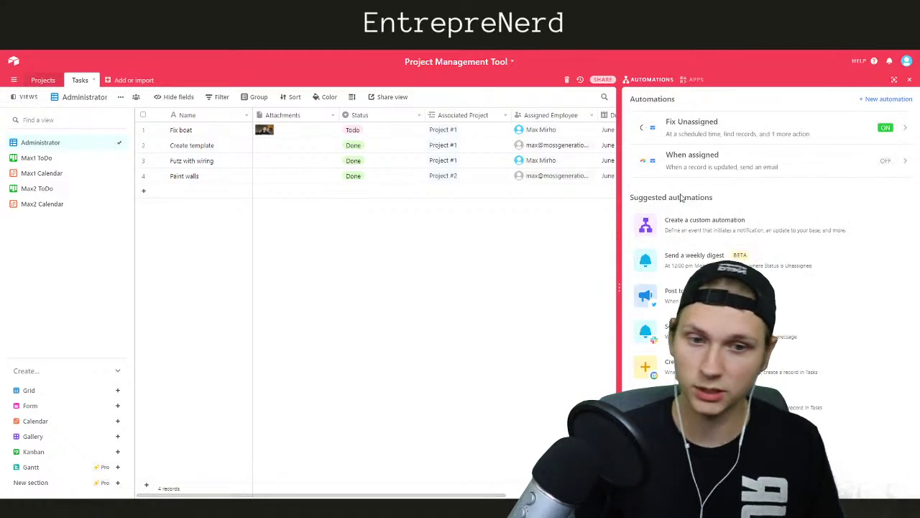
left_click(885, 161)
left_click(898, 113)
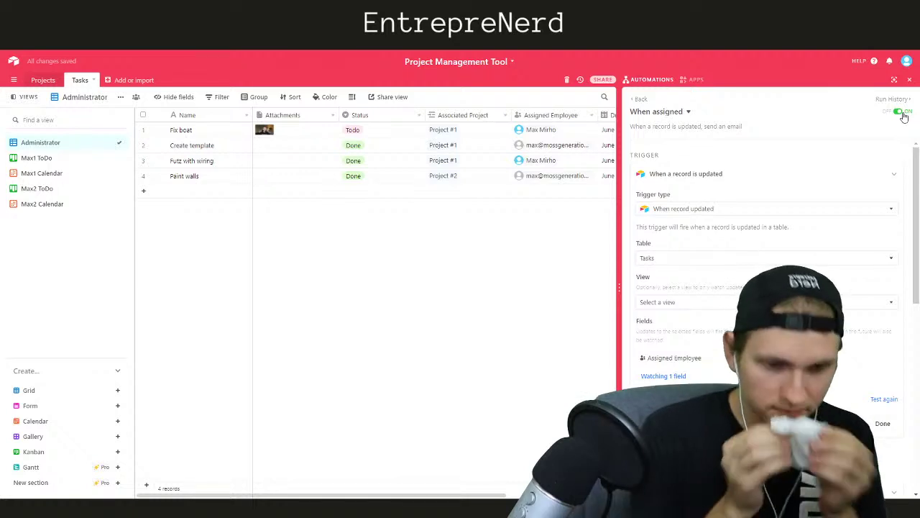
Add a new empty fifth record to the Tasks grid
left_click(636, 81)
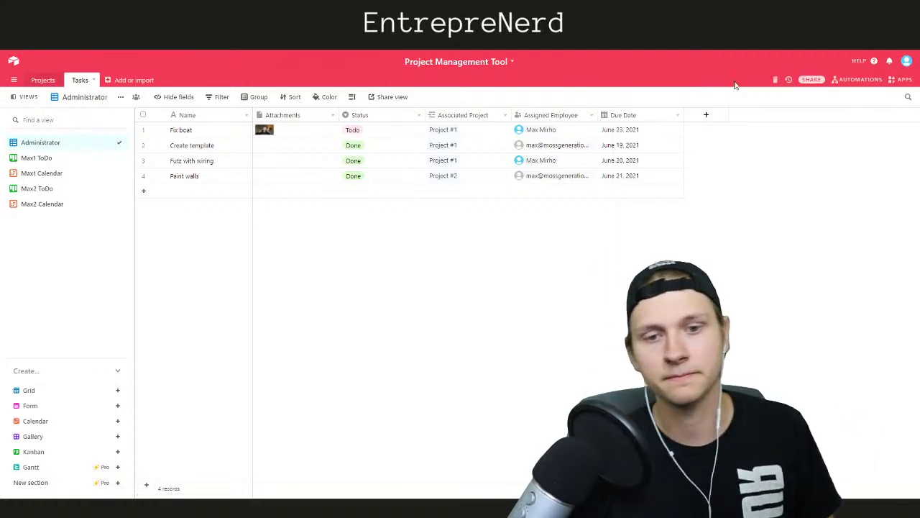
left_click(857, 81)
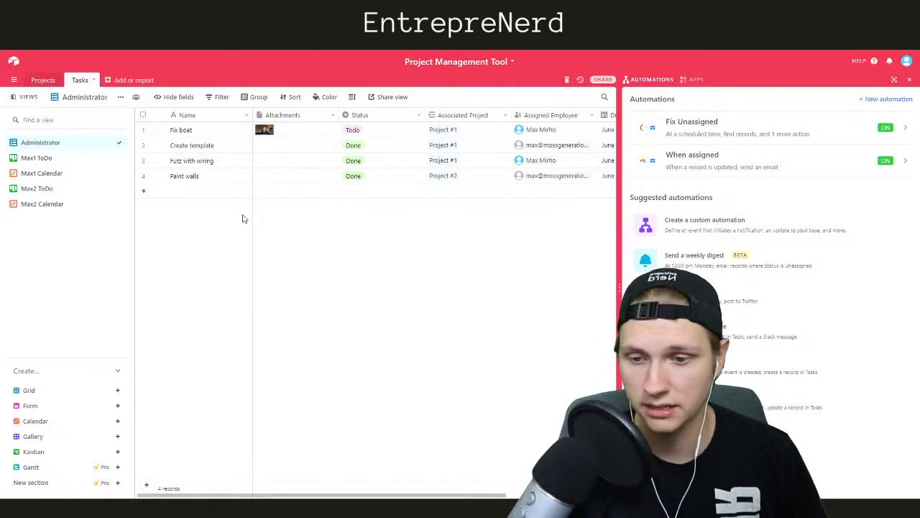
left_click(195, 192)
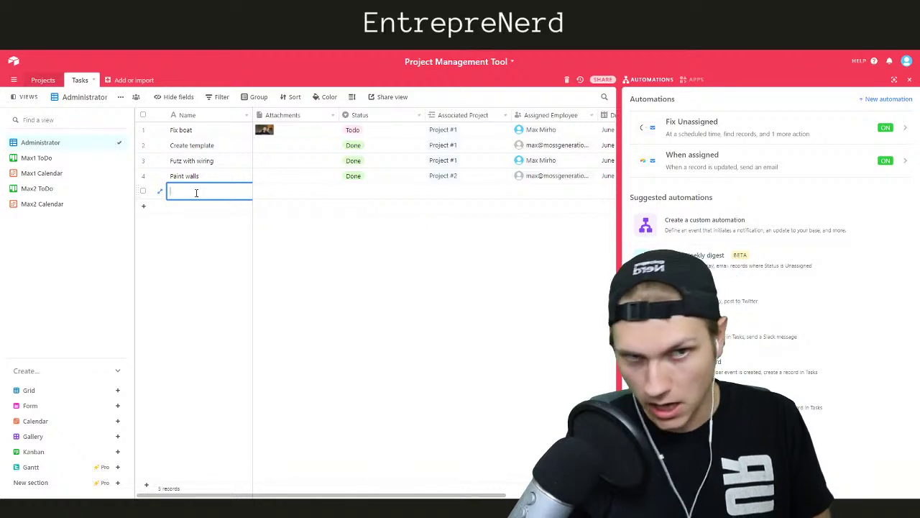
Enter three task names: Buy Chair, Buy Table and Buy Lamp
type("buy")
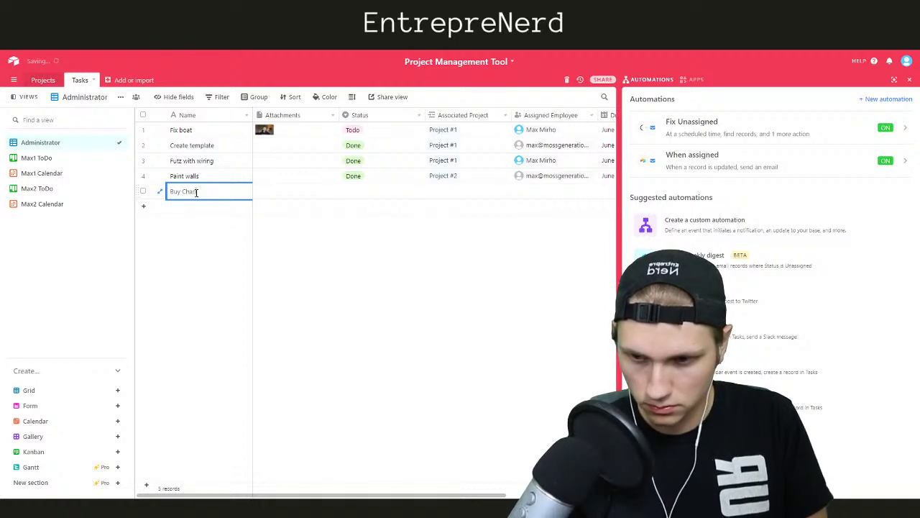
type("ir")
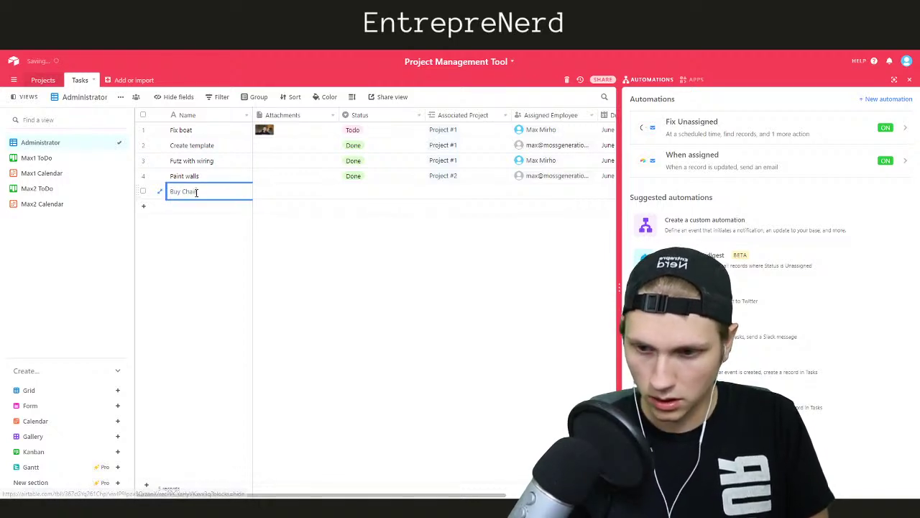
key("Return")
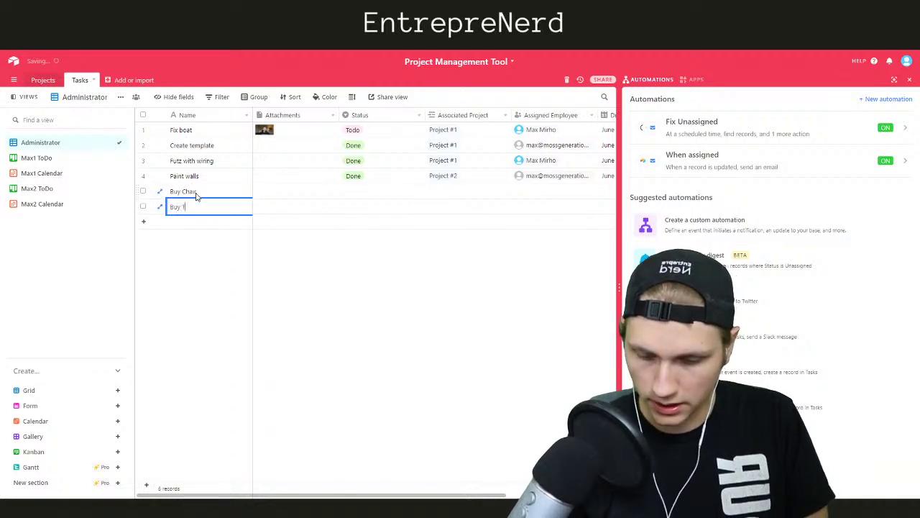
key("Return")
type("Buy Lamp")
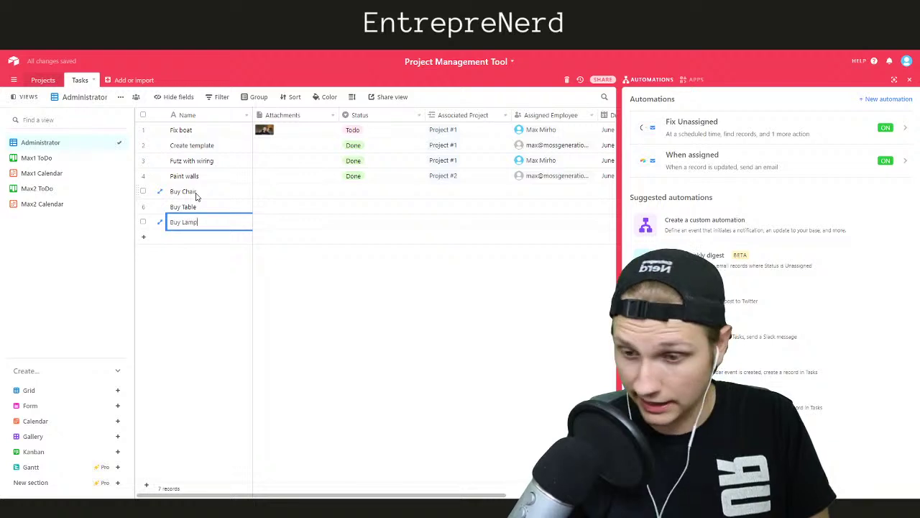
left_click(293, 277)
Set the Status of Buy Chair, Buy Table and Buy Lamp to Unassigned
left_click(352, 191)
left_click(352, 191)
left_click(356, 236)
left_click(357, 208)
left_click(351, 208)
left_click(356, 253)
left_click(353, 223)
left_click(353, 223)
left_click(362, 271)
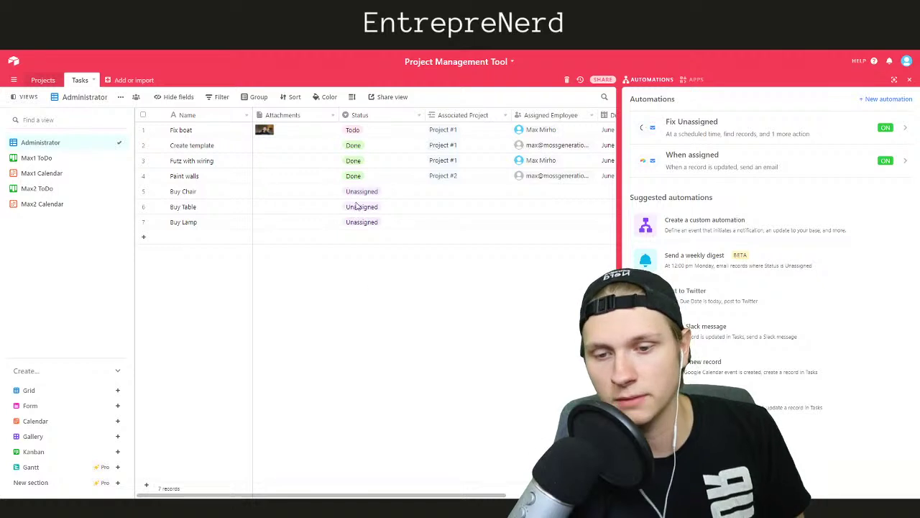
Link Buy Chair, Buy Table and Buy Lamp to Project #3 as their Associated Project
left_click(635, 84)
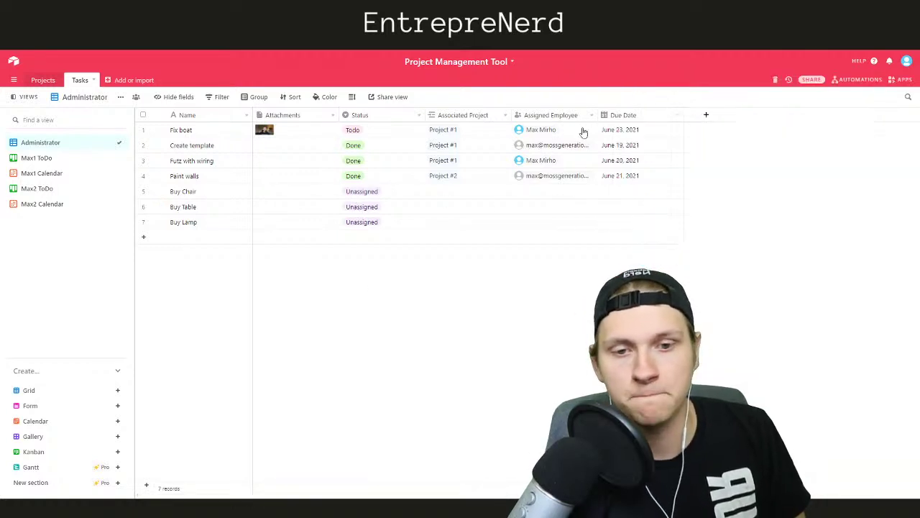
left_click(444, 189)
left_click(444, 189)
left_click(364, 203)
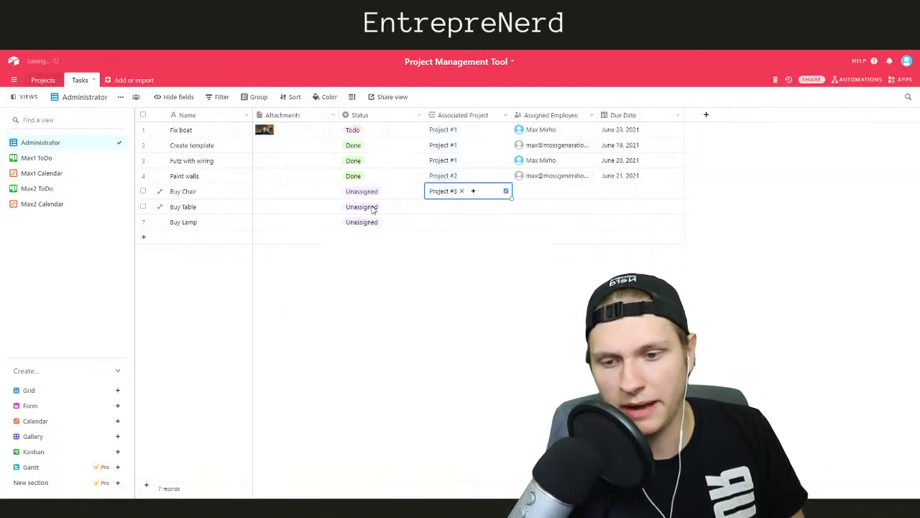
left_click(432, 206)
left_click(431, 207)
left_click(436, 226)
left_click(437, 222)
left_click(436, 223)
left_click(381, 233)
left_click(325, 314)
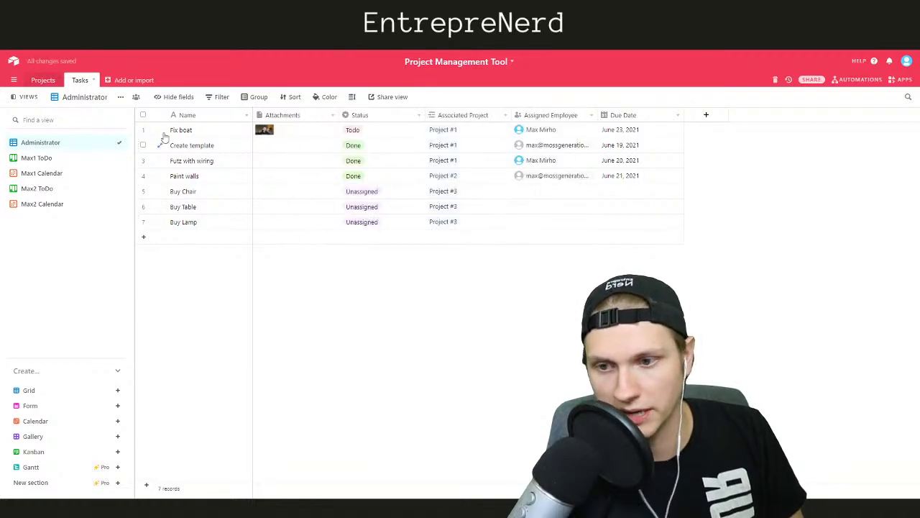
Rename Project #3 to 'Buy Stuff' in the Projects table
left_click(42, 80)
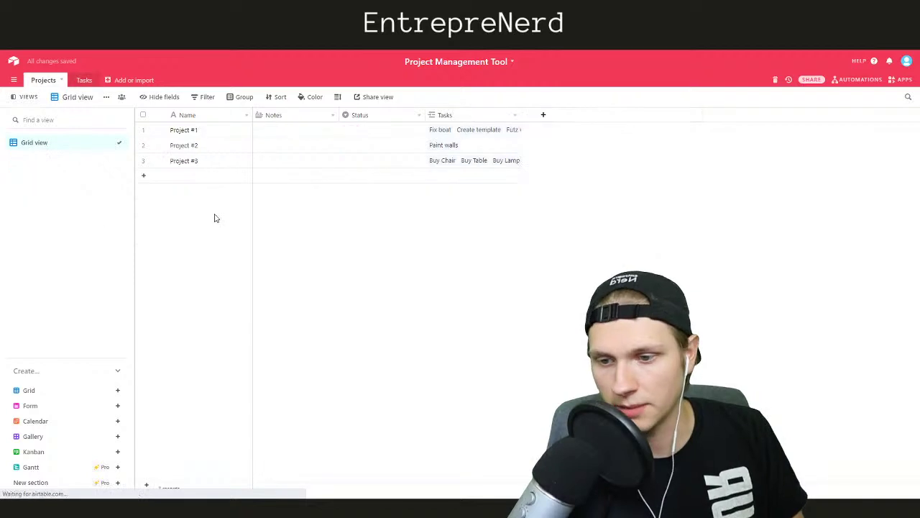
left_click(191, 160)
left_click(188, 161)
double_click(189, 161)
key("ctrl+a")
type("Buy Stuff")
left_click(366, 238)
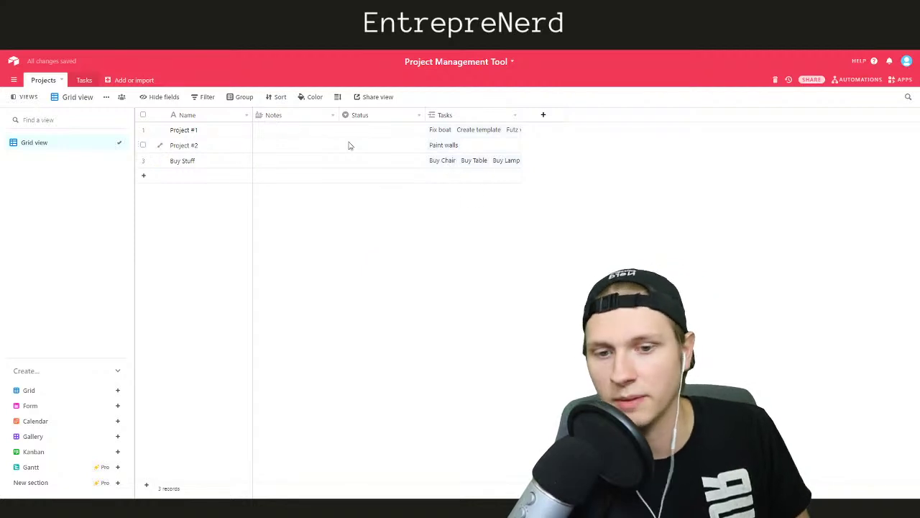
left_click(87, 80)
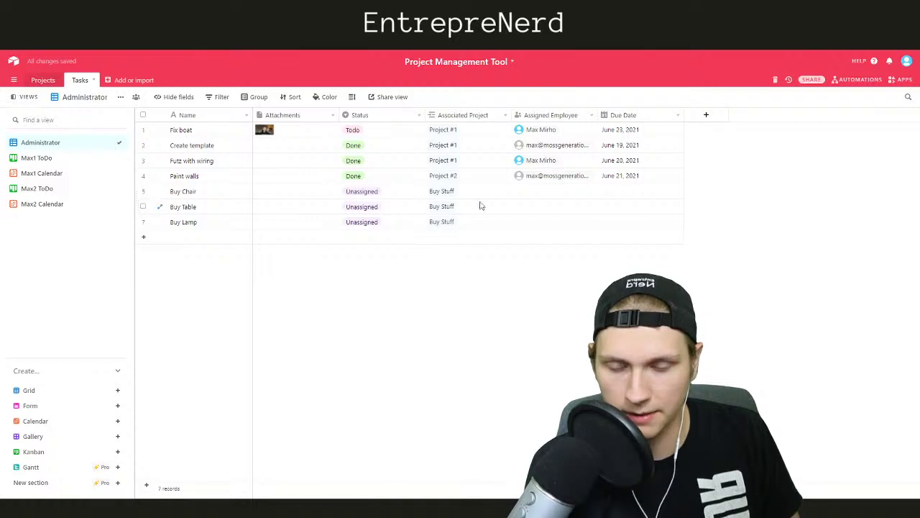
Assign a collaborator as Buy Chair's Assigned Employee
left_click(522, 193)
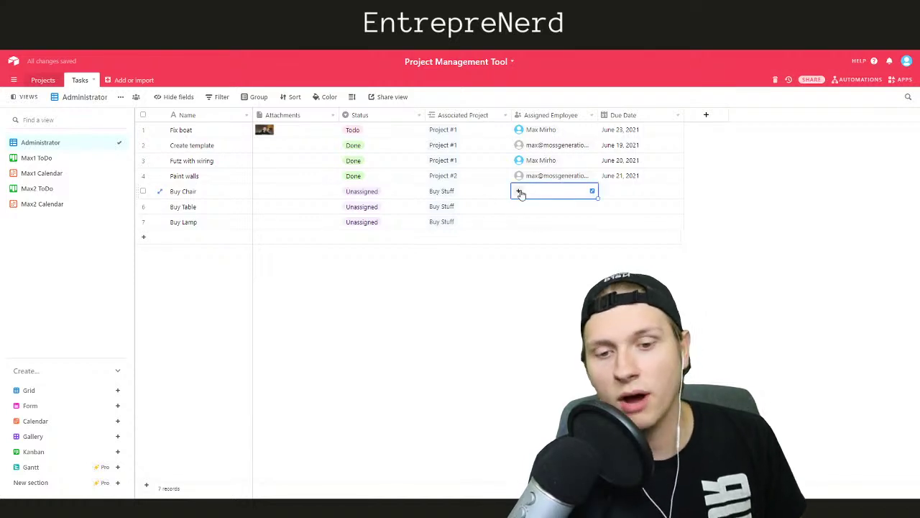
left_click(521, 193)
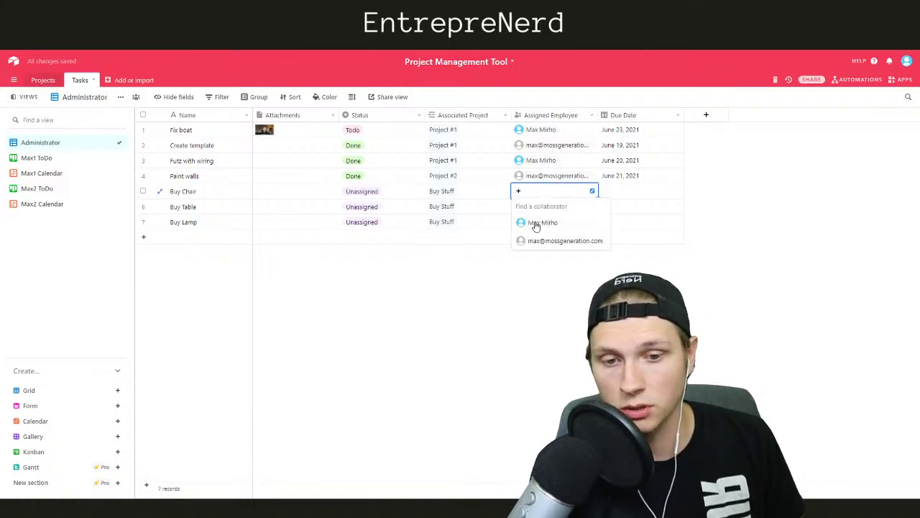
left_click(536, 224)
left_click(504, 302)
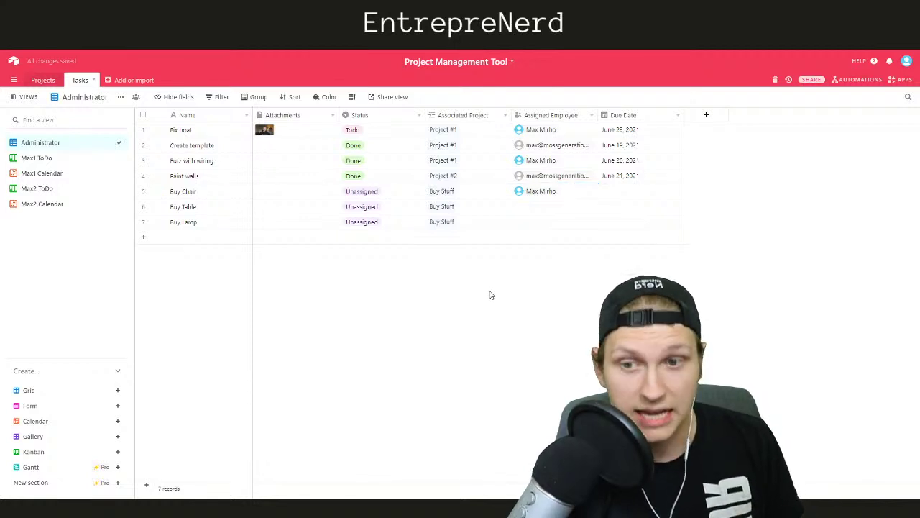
key("ctrl+t")
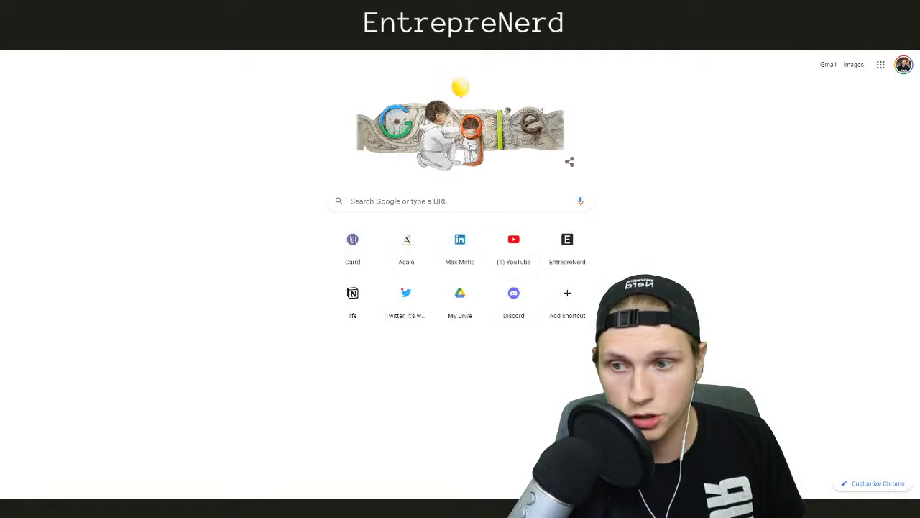
In Gmail's Updates tab, refresh and read the 'New Task: Futz with wiring' automation email
key("Return")
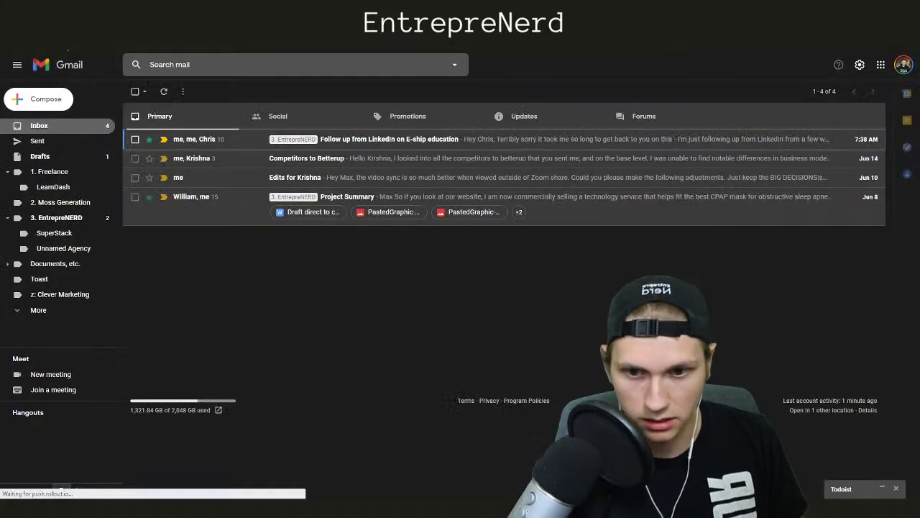
left_click(515, 116)
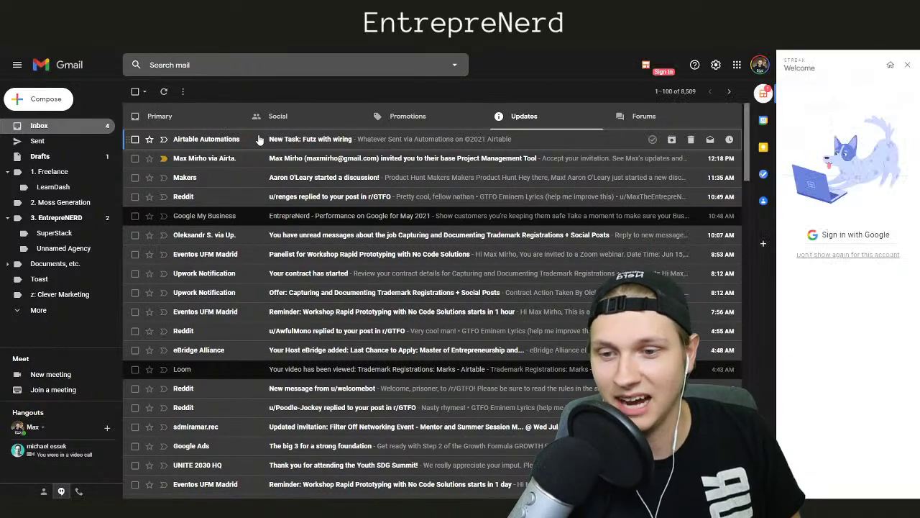
left_click(164, 91)
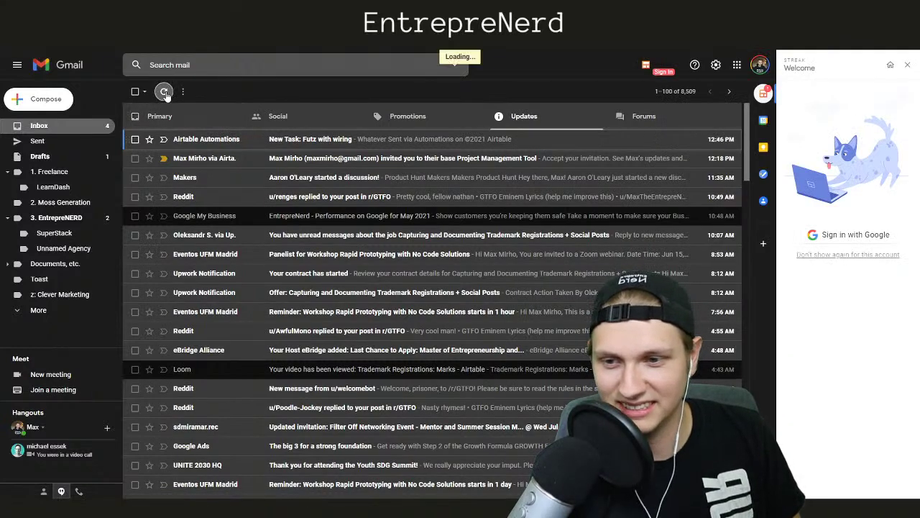
left_click(265, 143)
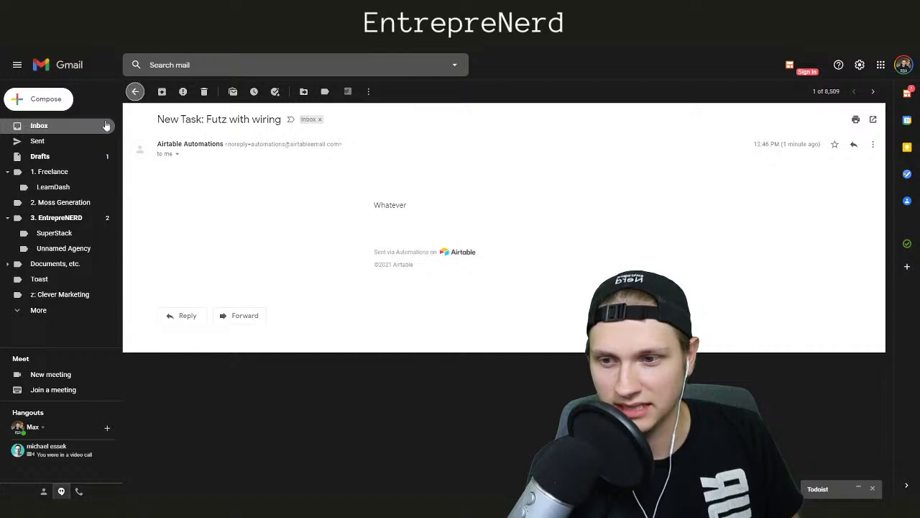
left_click(80, 127)
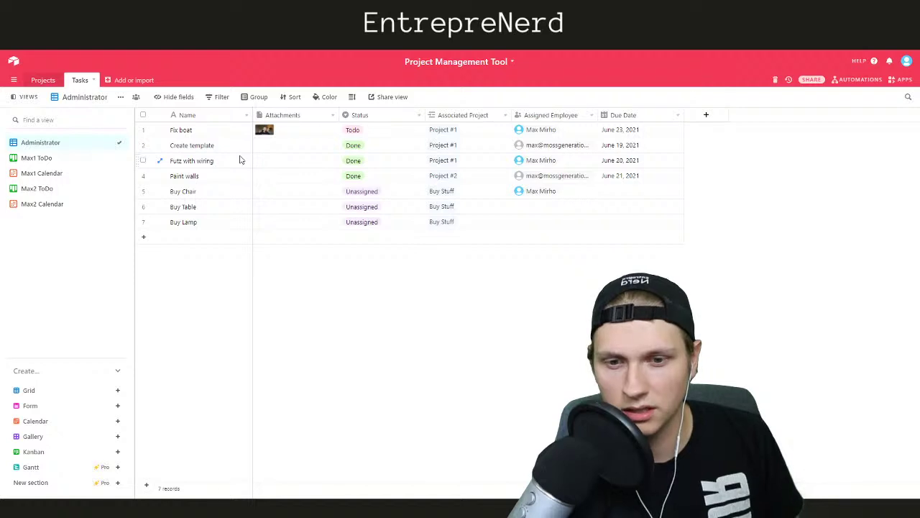
Assign a collaborator as Buy Table's Assigned Employee
left_click(519, 208)
left_click(519, 209)
left_click(526, 243)
left_click(493, 267)
Refresh the Gmail inbox to check for the new 'New Task: Buy Chair' email
left_click(187, 9)
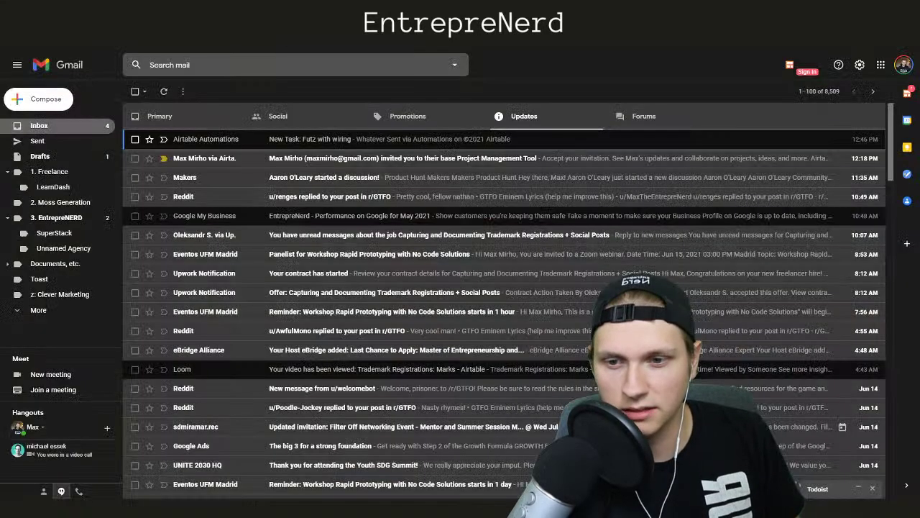
left_click(164, 92)
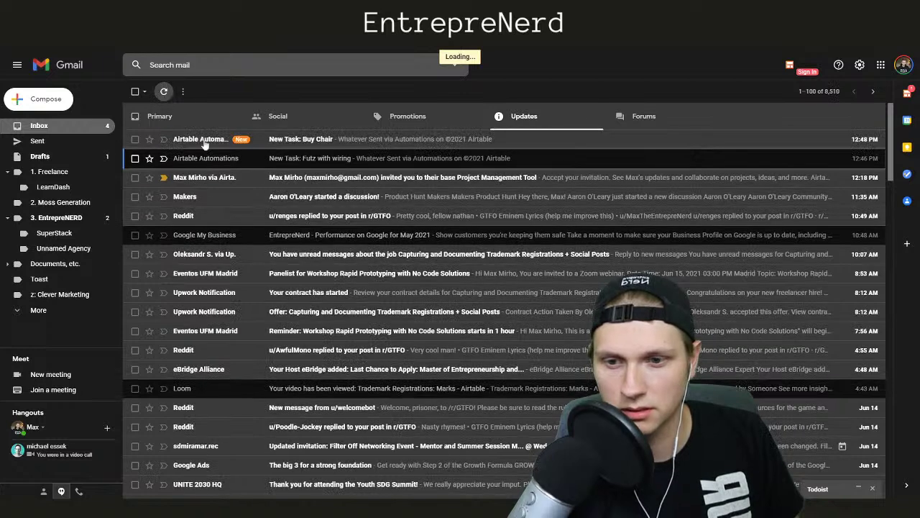
left_click(251, 9)
left_click(302, 8)
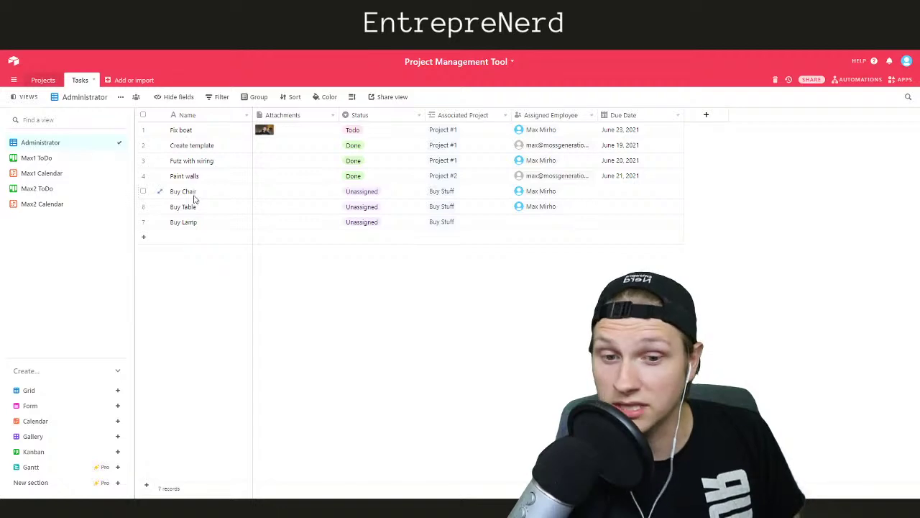
left_click(317, 8)
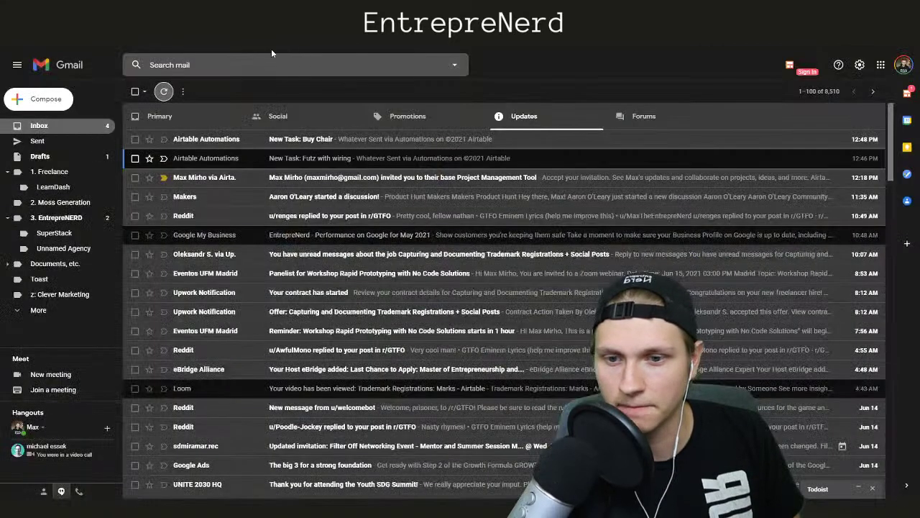
left_click(163, 93)
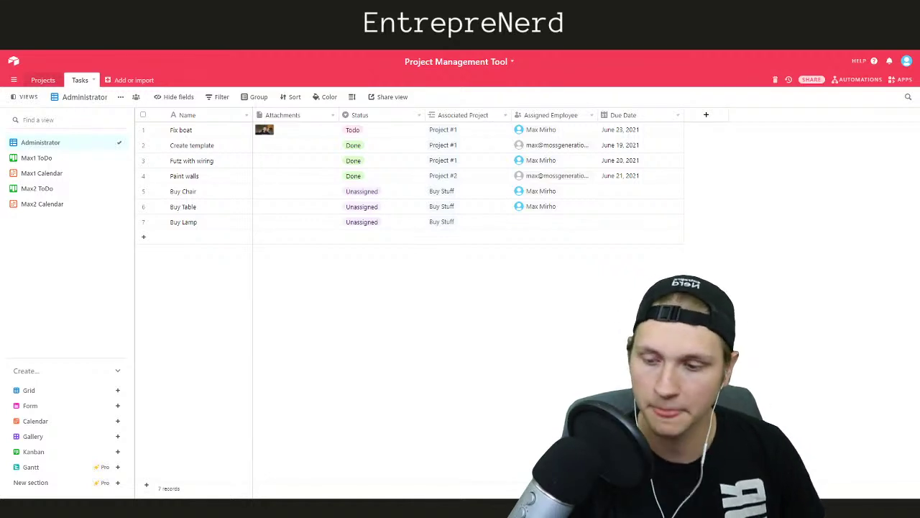
Return to Airtable's Tasks grid showing the seven task records
mouse_move(41, 473)
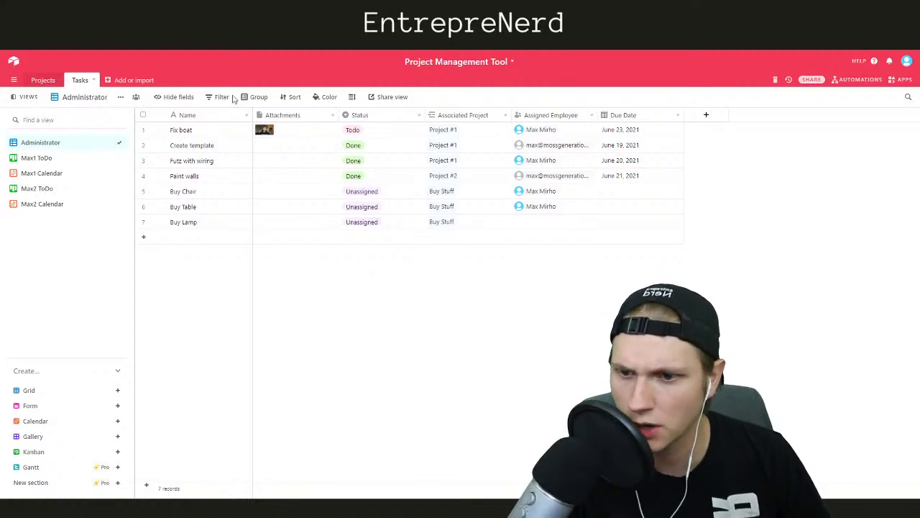
From the workspace home, back out of the import-data option and open the Project Management Tool base
left_click(12, 63)
left_click(510, 265)
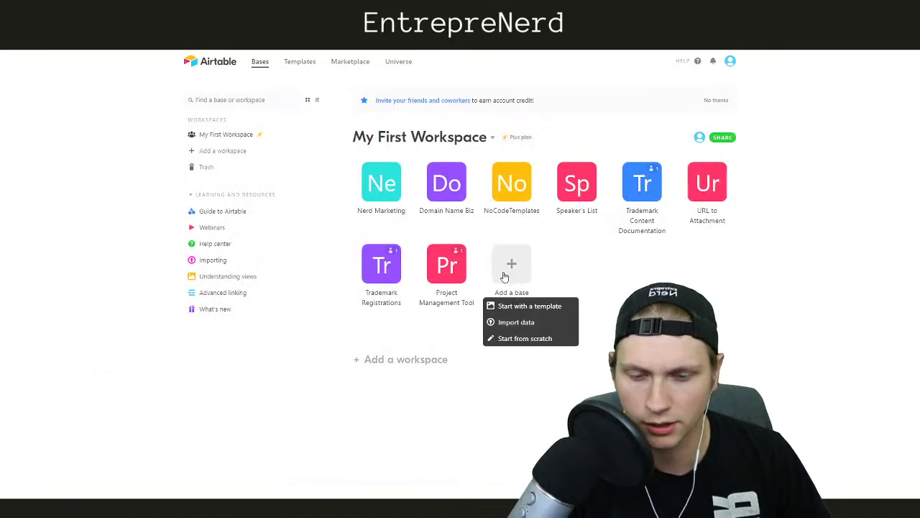
left_click(516, 323)
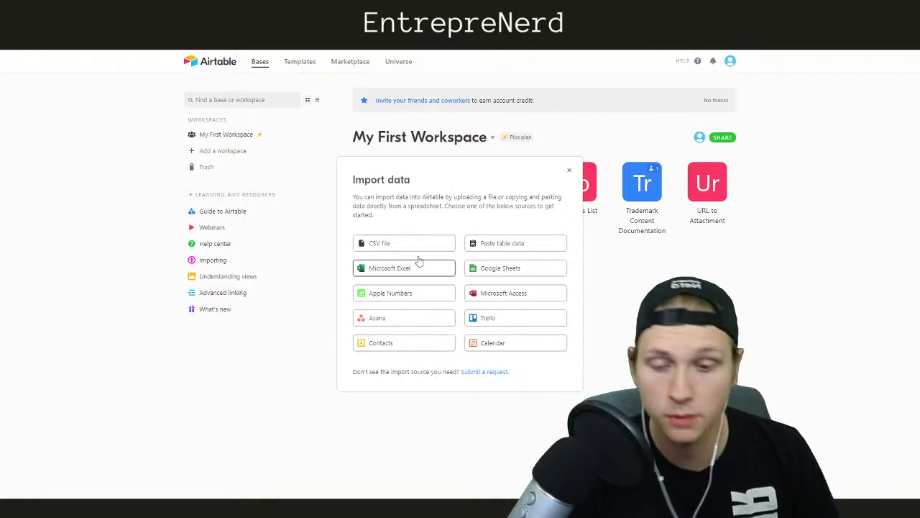
left_click(568, 174)
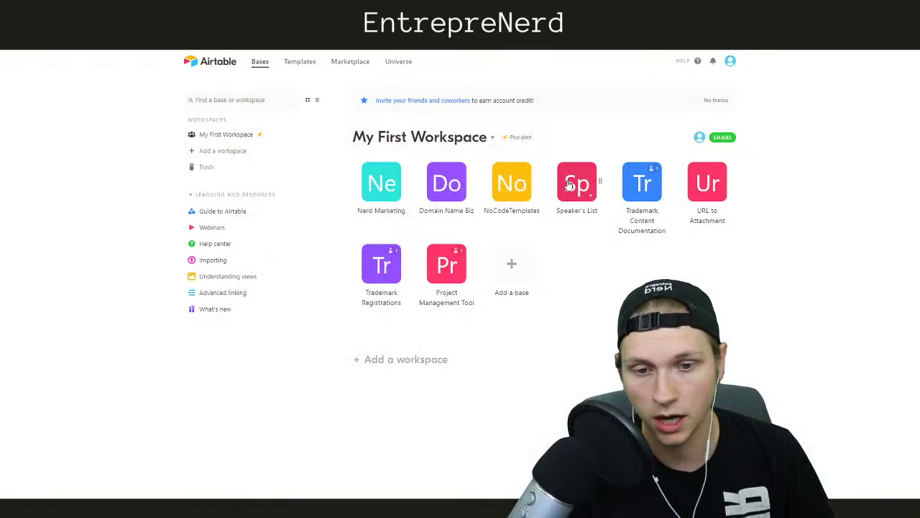
left_click(452, 272)
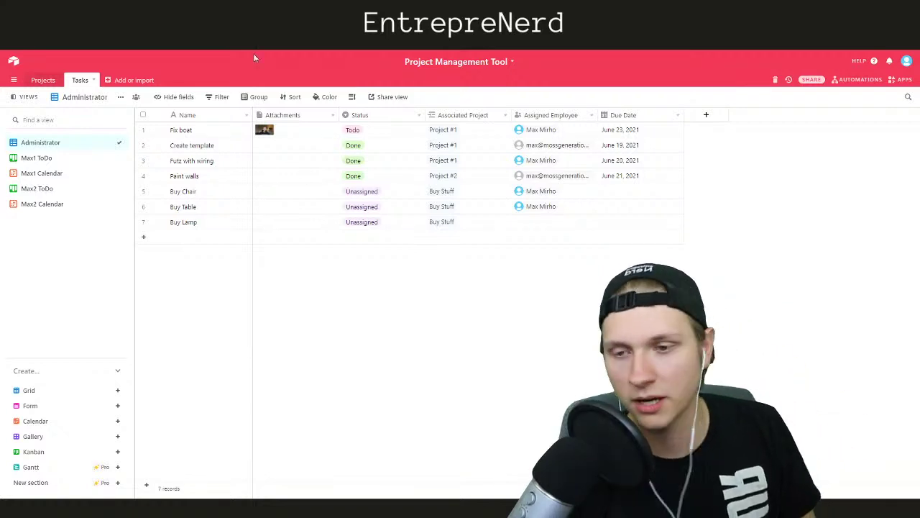
Look over the Projects and Tasks tables and bring up the Adalo homepage tab
left_click(239, 9)
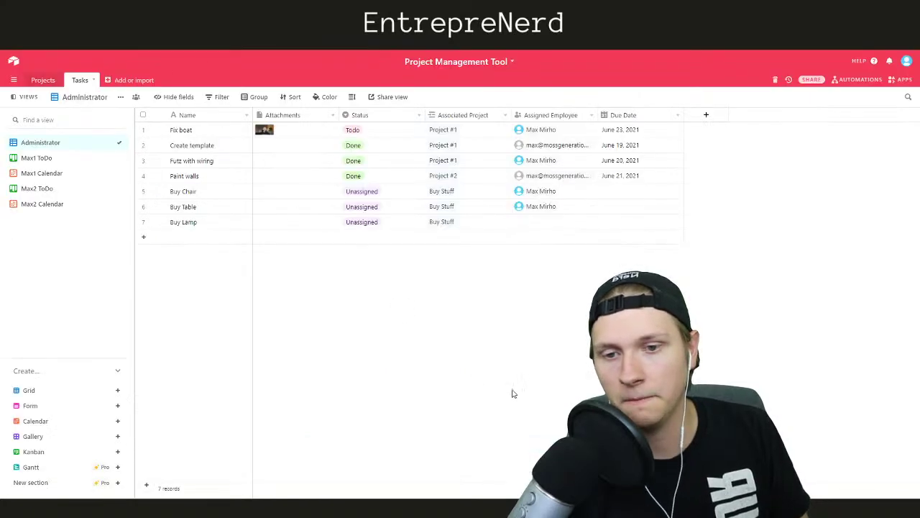
left_click(42, 81)
left_click(80, 79)
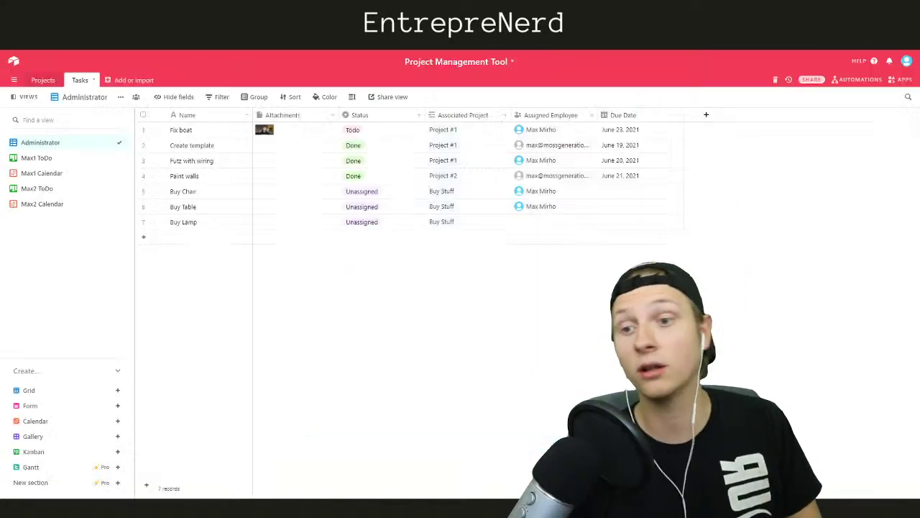
left_click(848, 80)
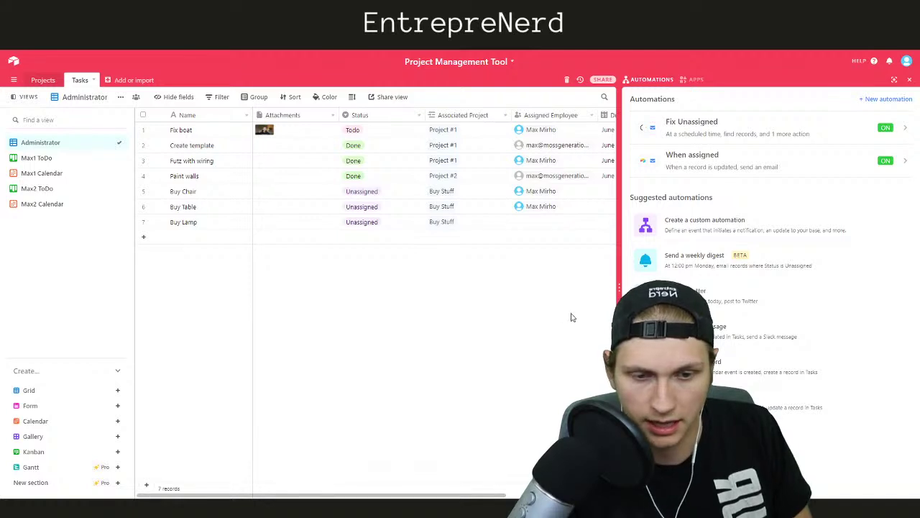
left_click(640, 83)
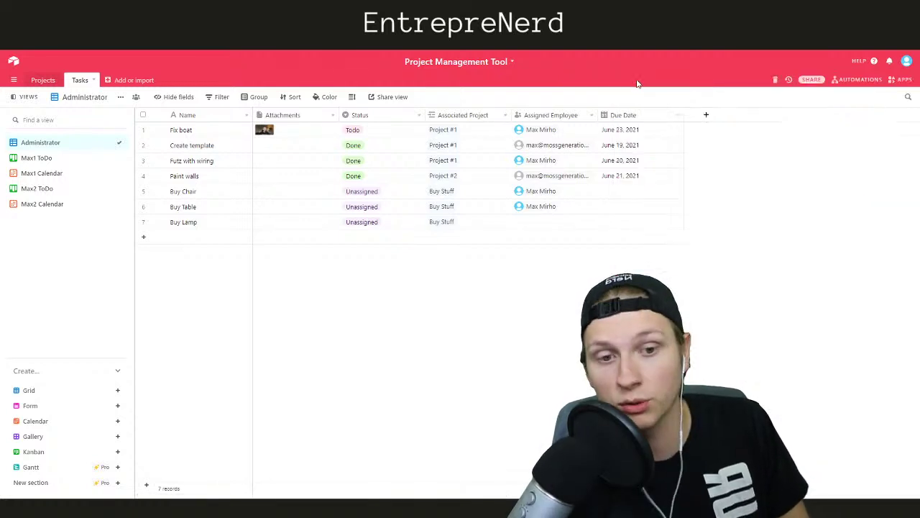
left_click(896, 80)
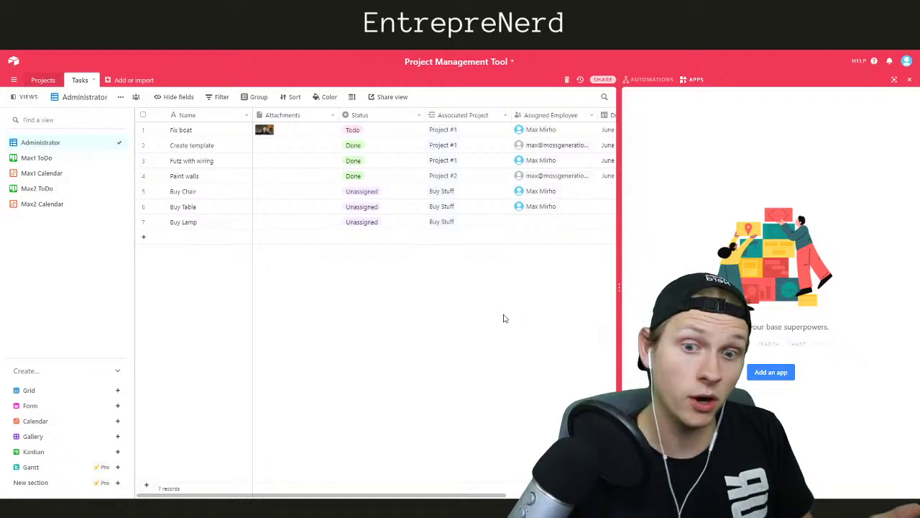
left_click(654, 80)
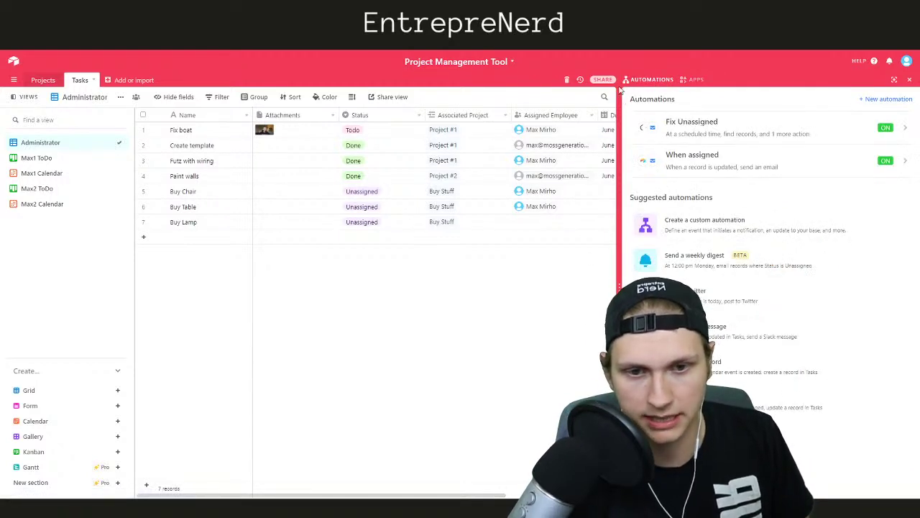
left_click(632, 81)
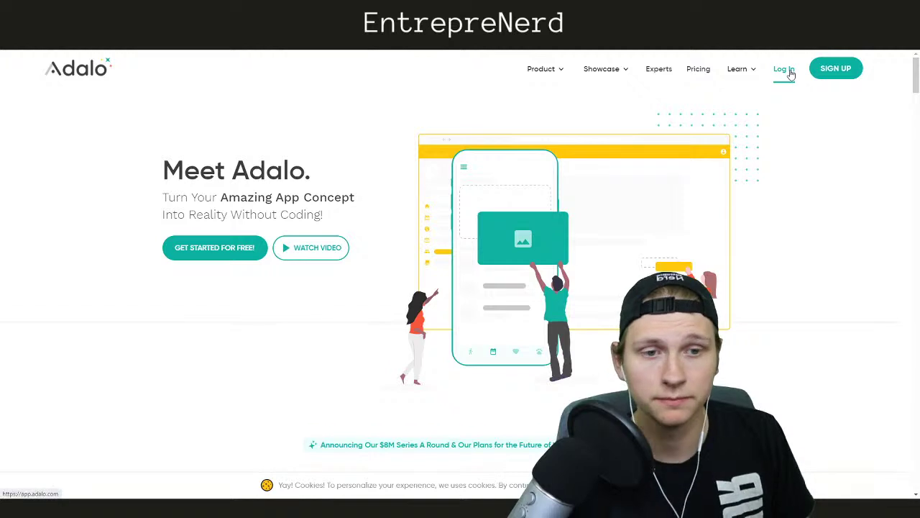
Log in to Adalo and look over the brush-test app's app list, analytics and publishing panels
left_click(785, 69)
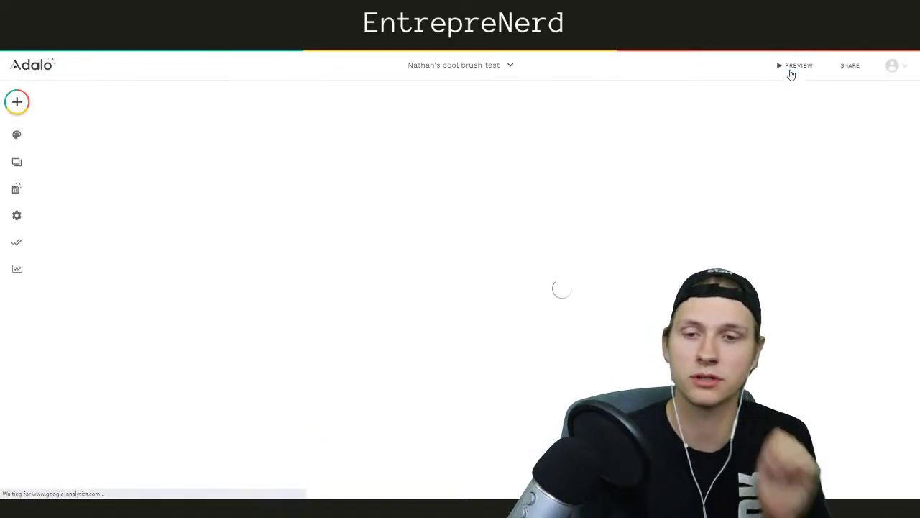
right_click(484, 71)
left_click(468, 70)
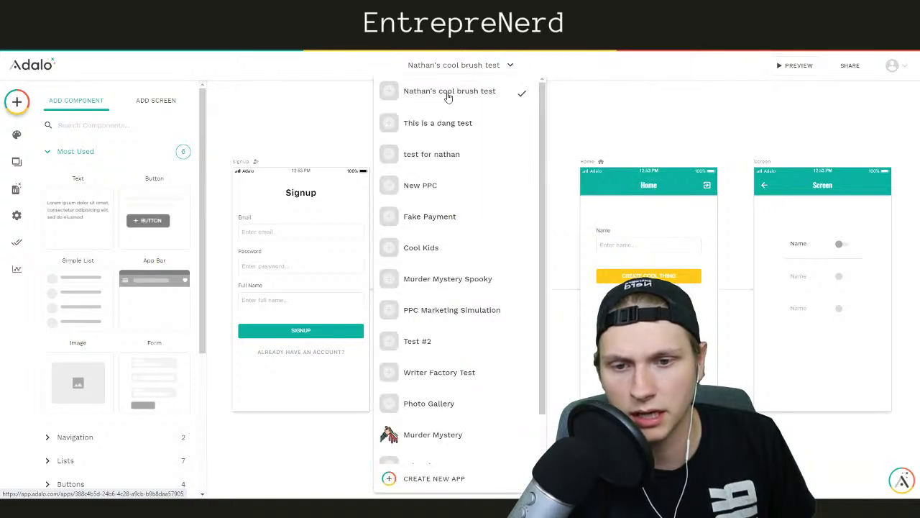
left_click(447, 97)
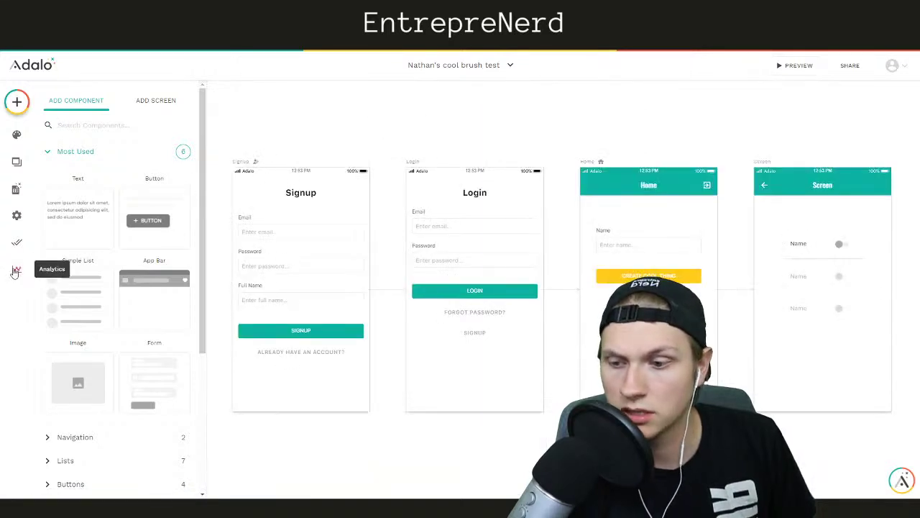
left_click(17, 269)
left_click(19, 245)
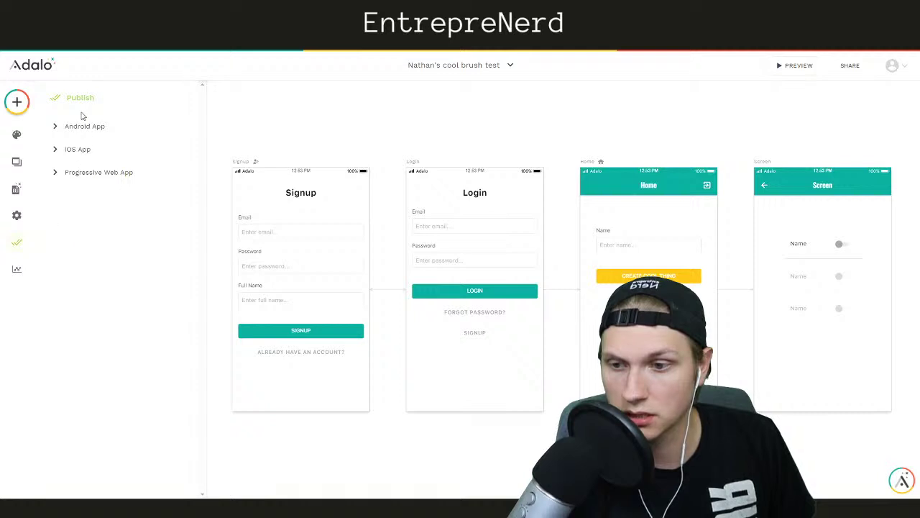
Delete the brush-test app from Settings > Copy / Delete, confirming with OK
left_click(17, 215)
scroll(105, 338, "down", 3)
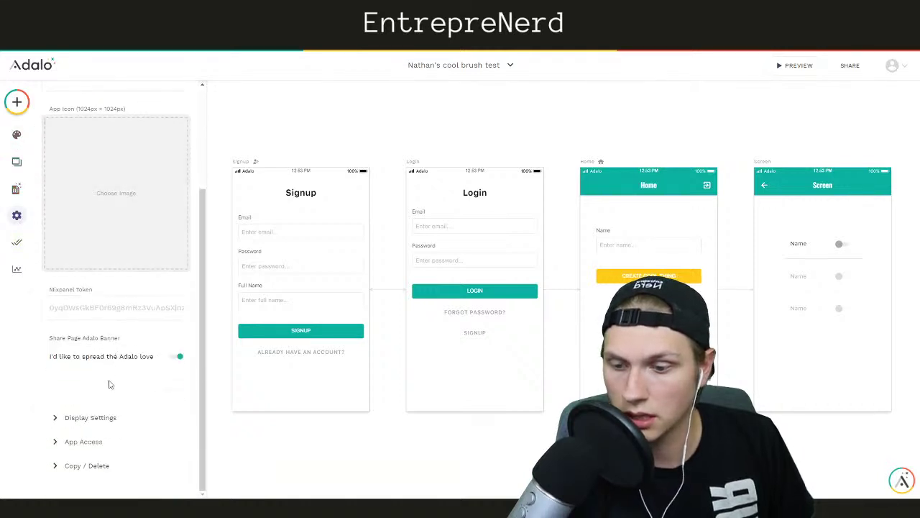
left_click(97, 466)
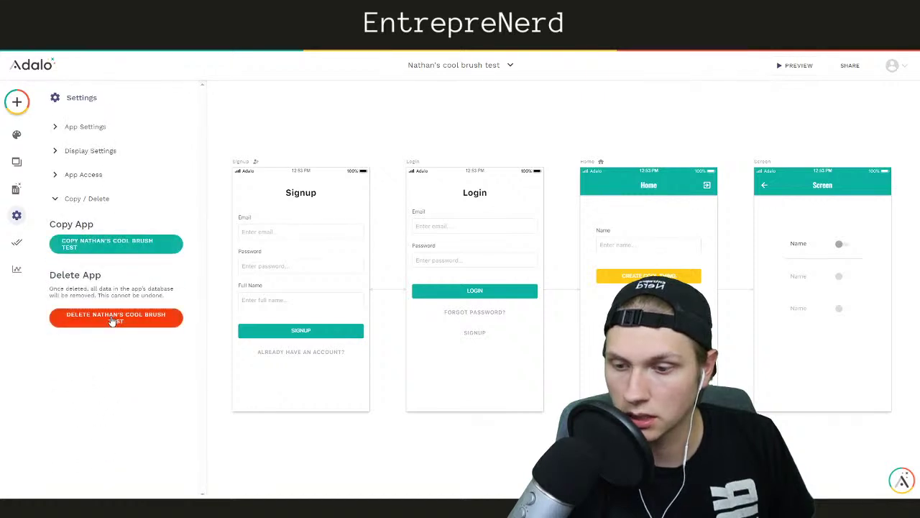
left_click(112, 317)
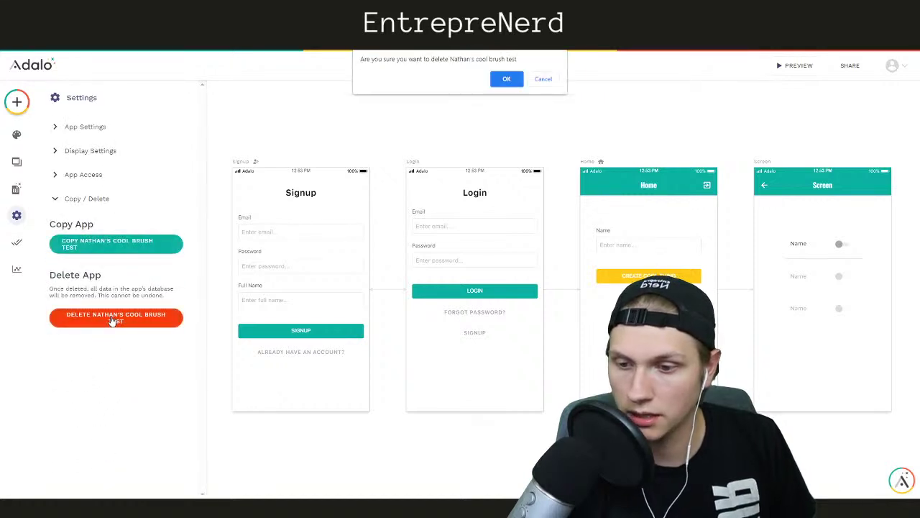
left_click(506, 79)
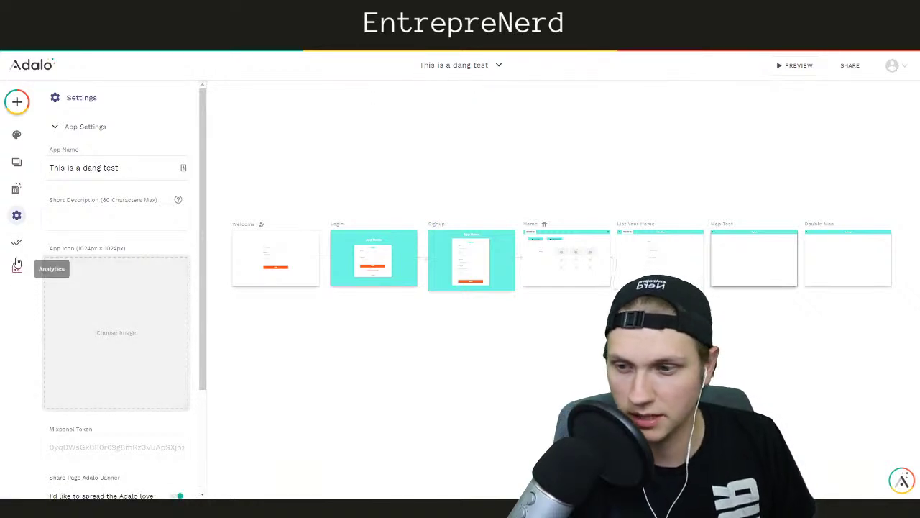
Delete the 'This is a dang test' app from Settings > Copy / Delete, confirming with OK
left_click(16, 214)
left_click(17, 214)
scroll(97, 329, "down", 3)
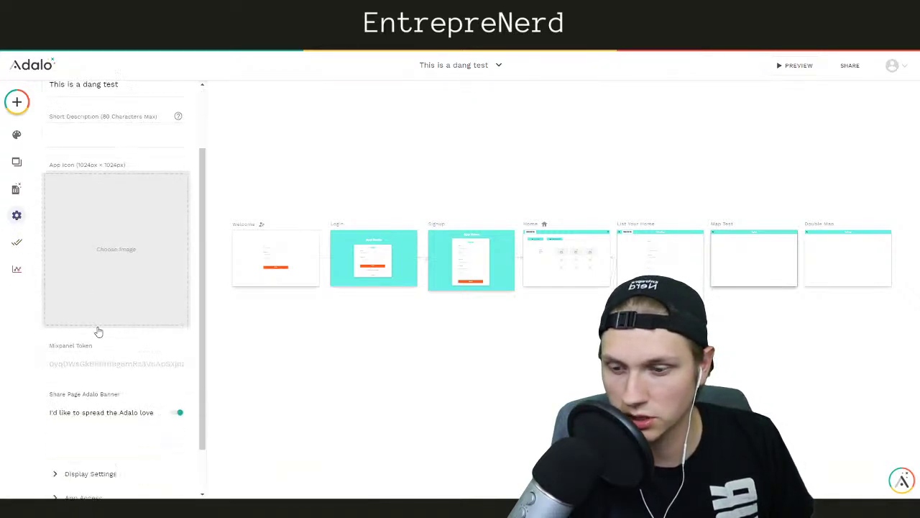
left_click(97, 466)
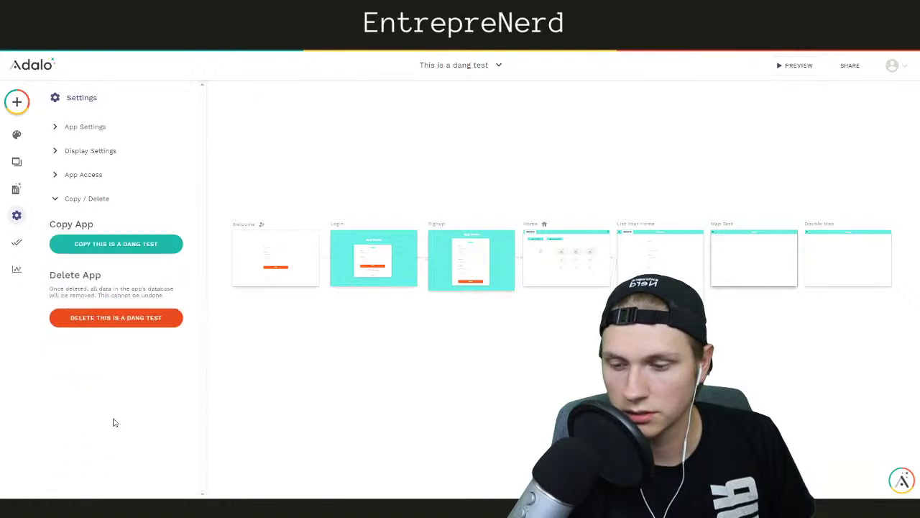
left_click(114, 322)
left_click(507, 81)
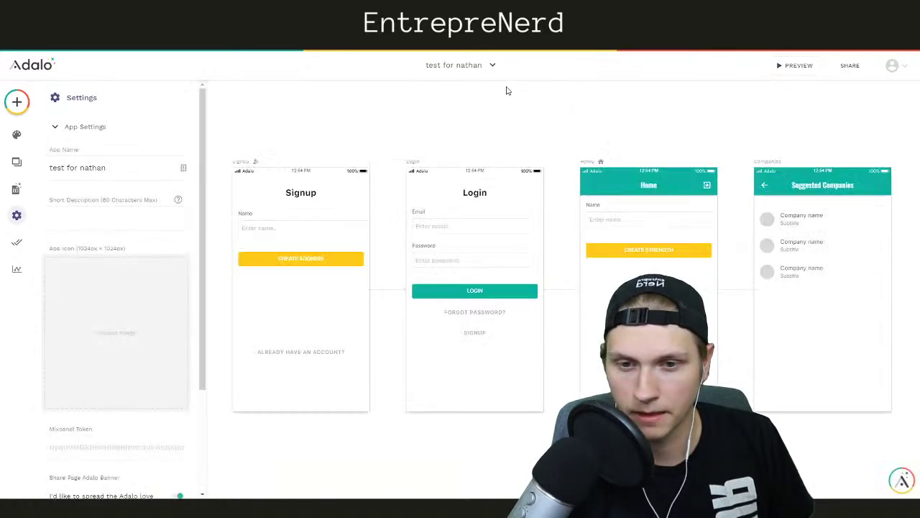
Delete the next test app the same way and confirm with OK
left_click(477, 66)
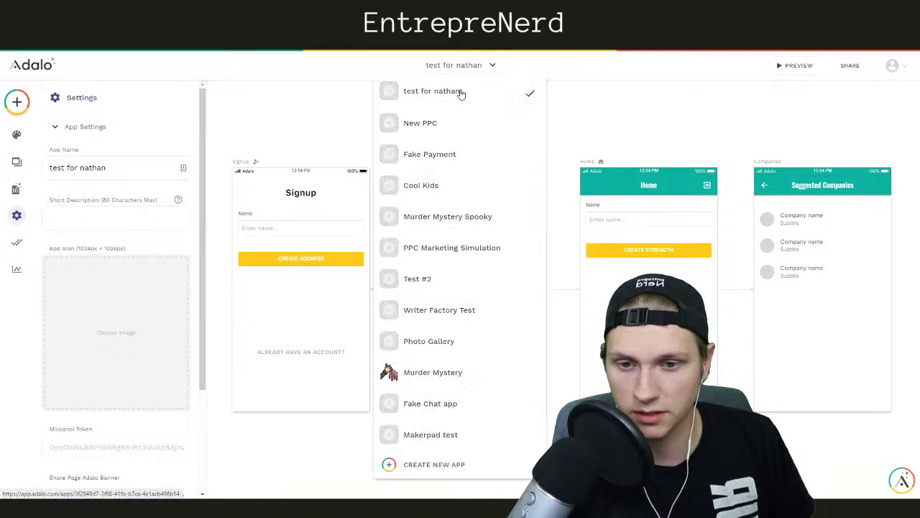
scroll(91, 285, "down", 3)
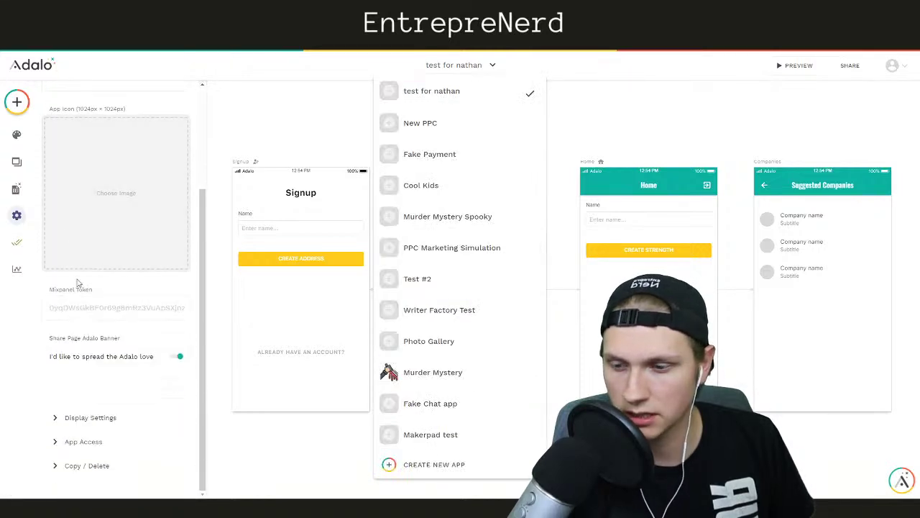
left_click(95, 468)
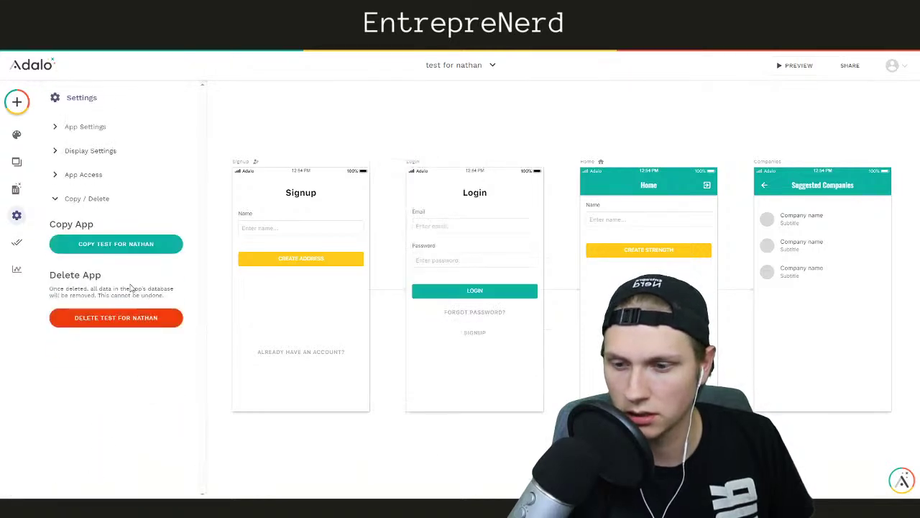
left_click(120, 318)
left_click(506, 80)
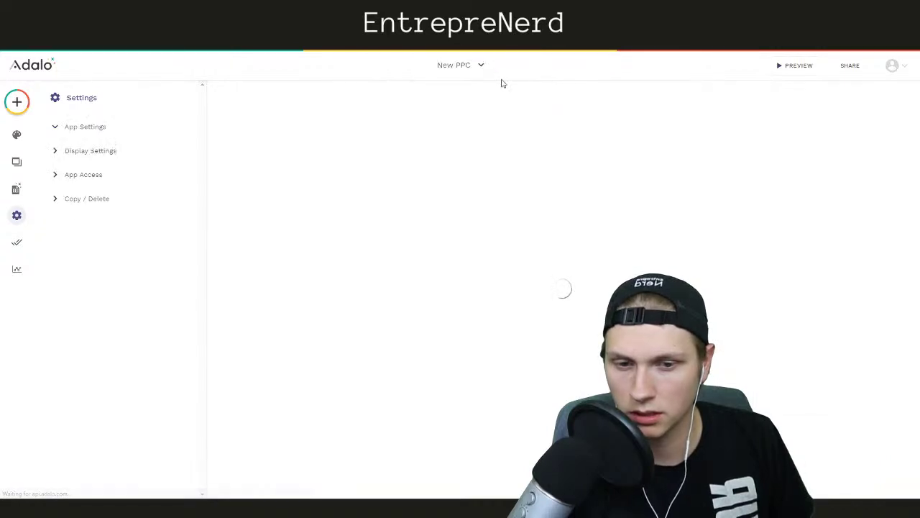
Check the app list and briefly select and deselect the New PPC app's Signup screen
left_click(458, 66)
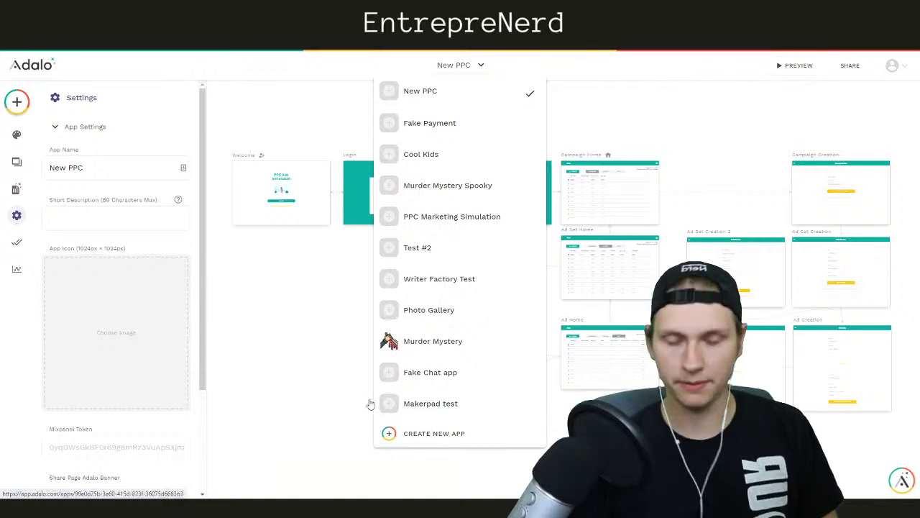
left_click(404, 95)
left_click(480, 66)
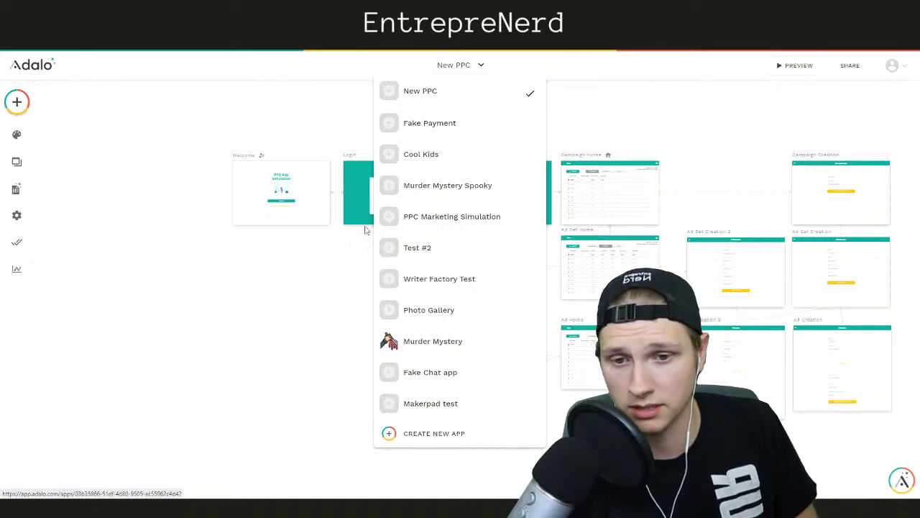
left_click(284, 304)
left_click(456, 66)
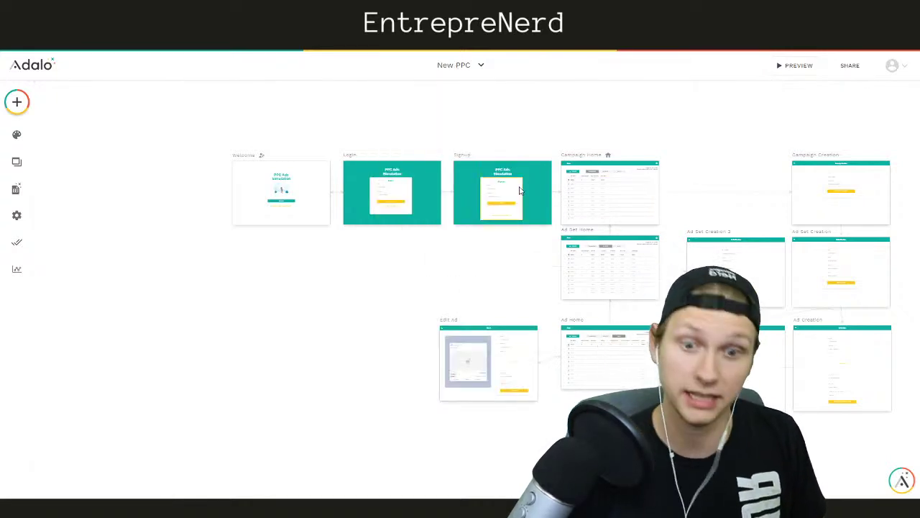
left_click(551, 164)
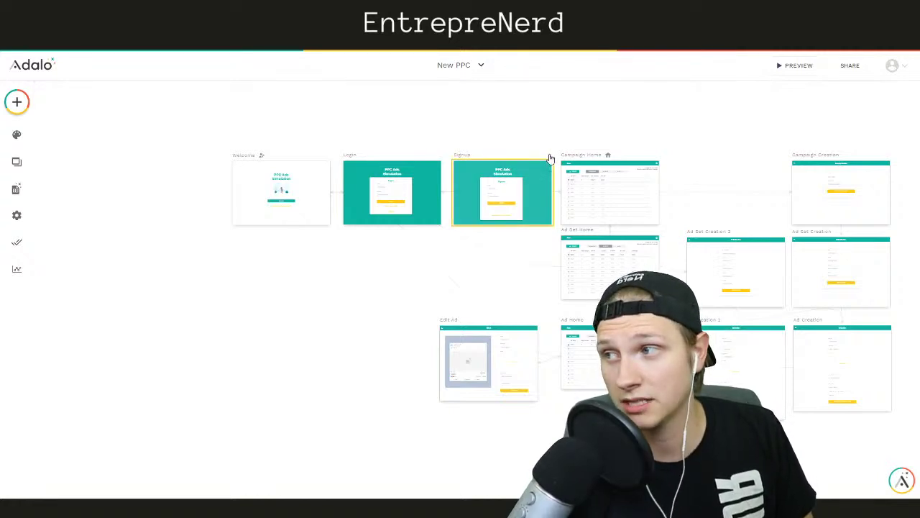
left_click(538, 125)
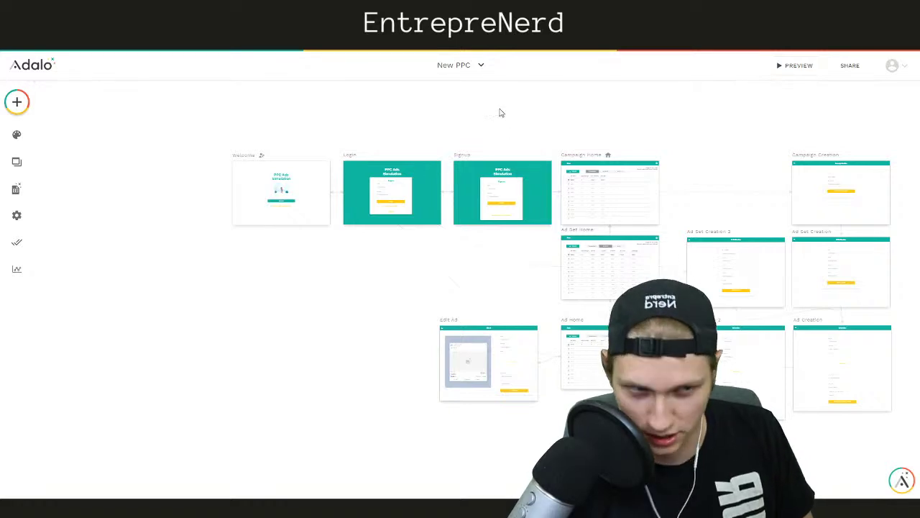
left_click(455, 66)
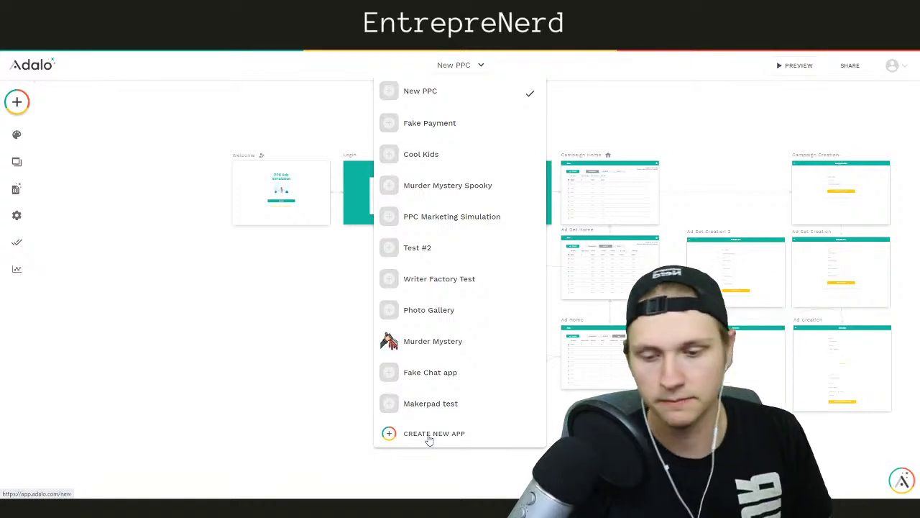
Create a Desktop Web App from the Blank template named 'PMI Project Manager'
left_click(429, 434)
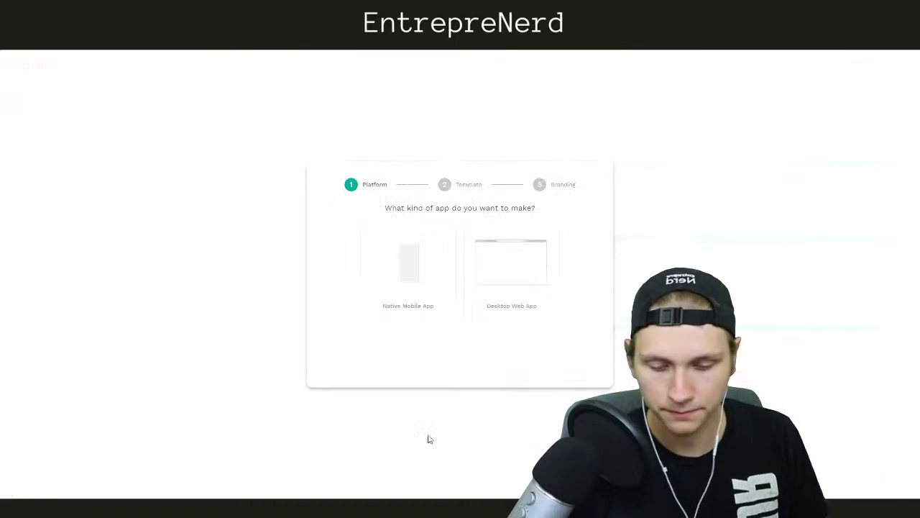
left_click(495, 288)
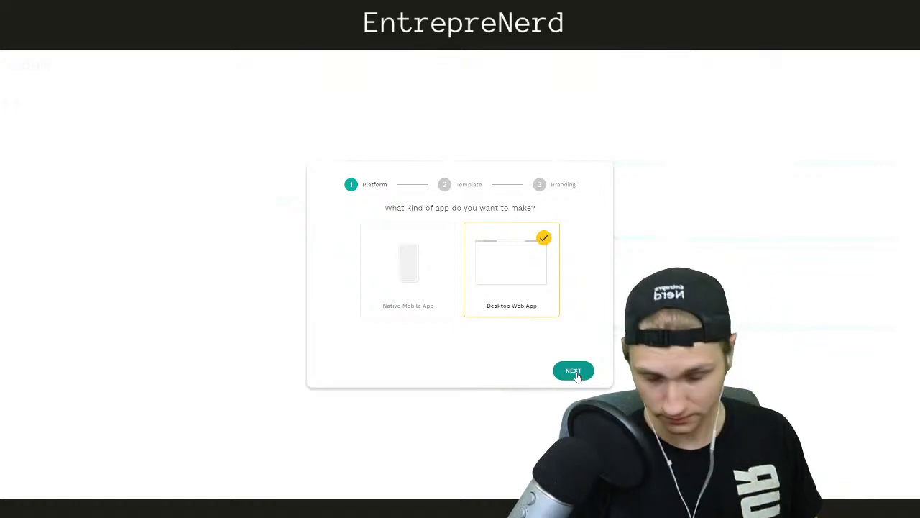
left_click(574, 371)
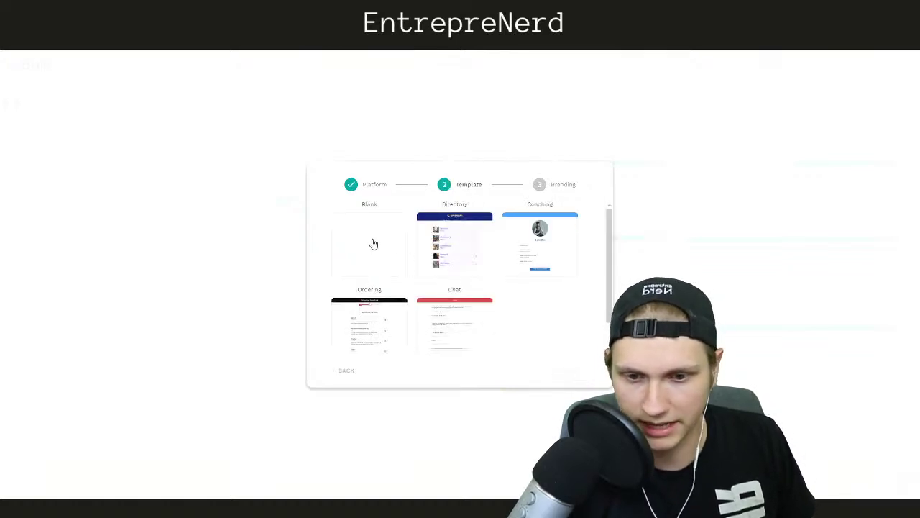
scroll(427, 257, "down", 1)
scroll(403, 257, "up", 1)
left_click(384, 257)
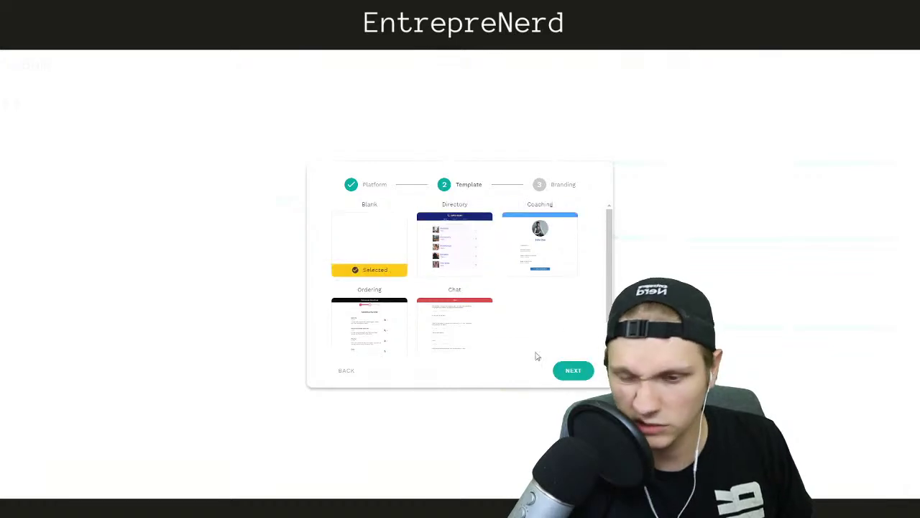
left_click(574, 370)
left_click(438, 228)
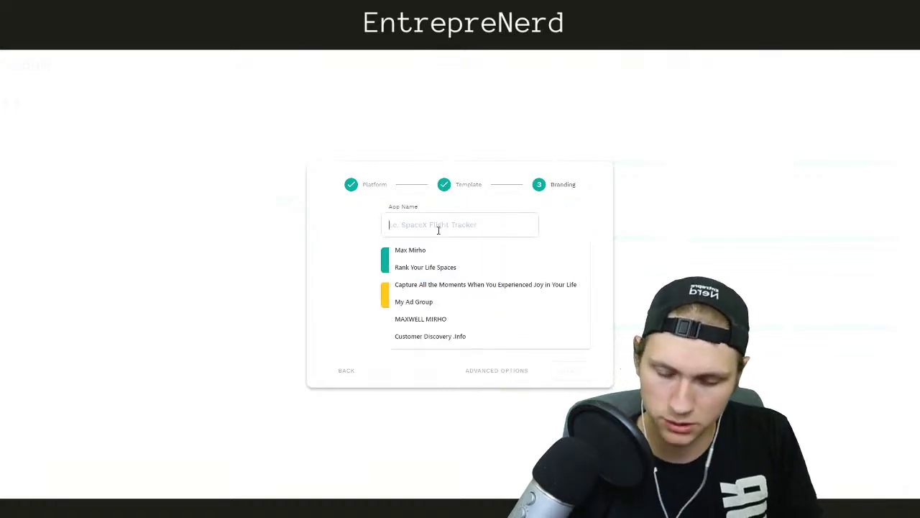
type("PMI Project Manager")
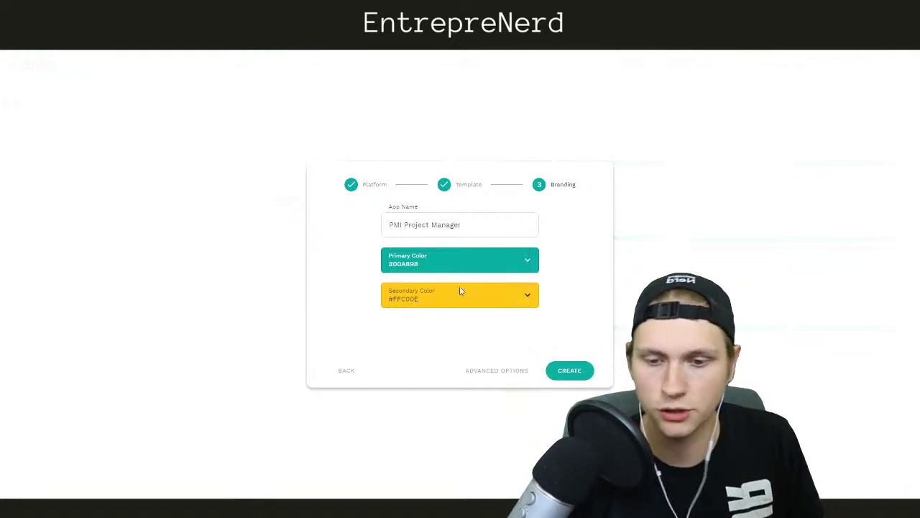
left_click(580, 377)
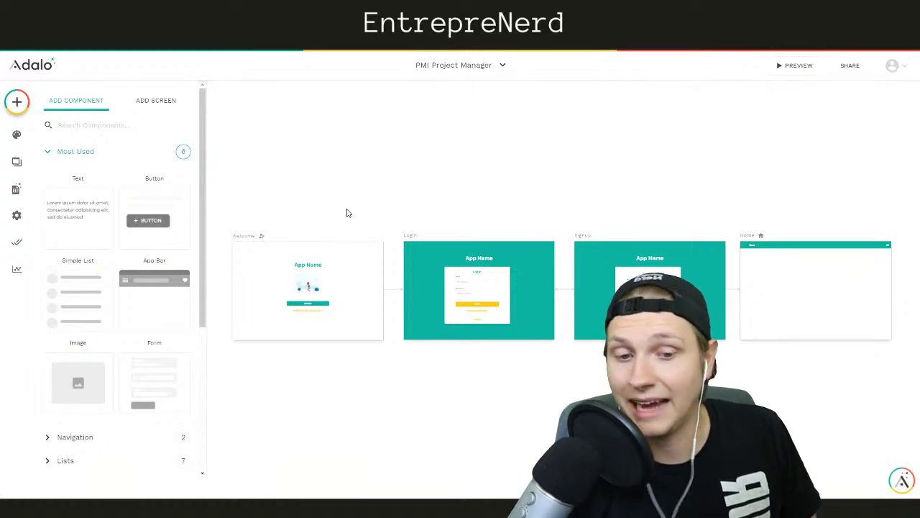
Change the Welcome screen title to 'Project Manager' and widen it onto one centred line
left_click(462, 170)
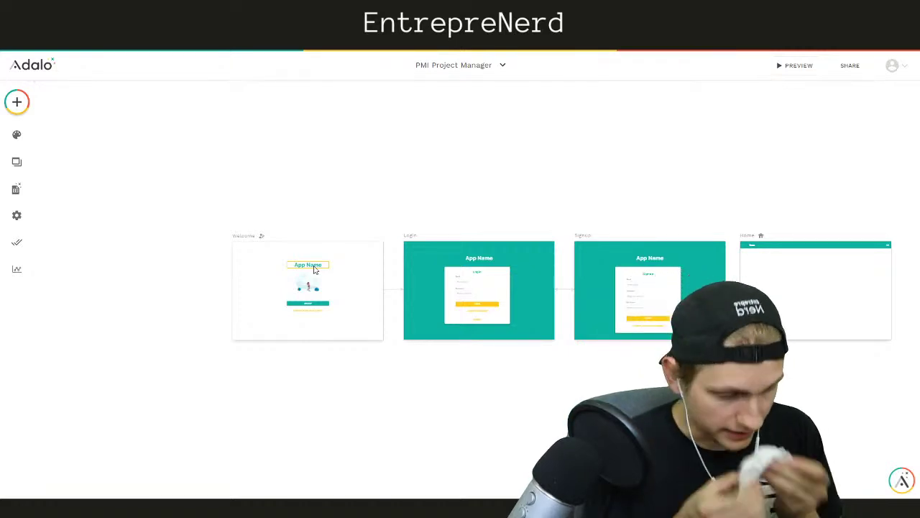
left_click(314, 268)
double_click(368, 180)
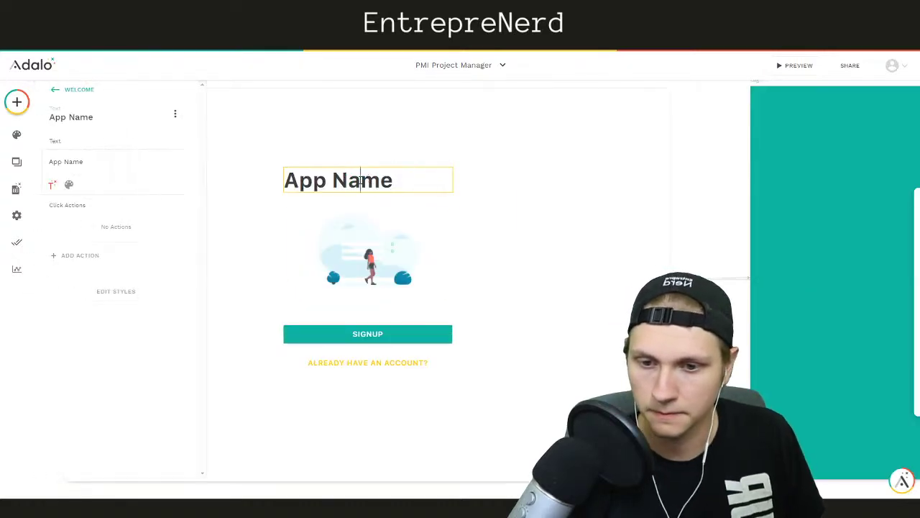
type("Project Manager")
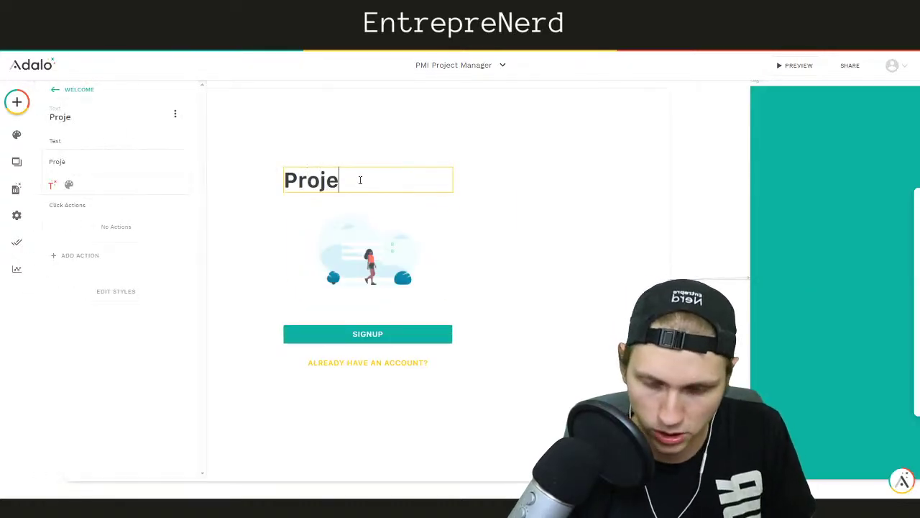
left_click(676, 189)
left_click_drag(453, 192, 414, 187)
left_click(729, 168)
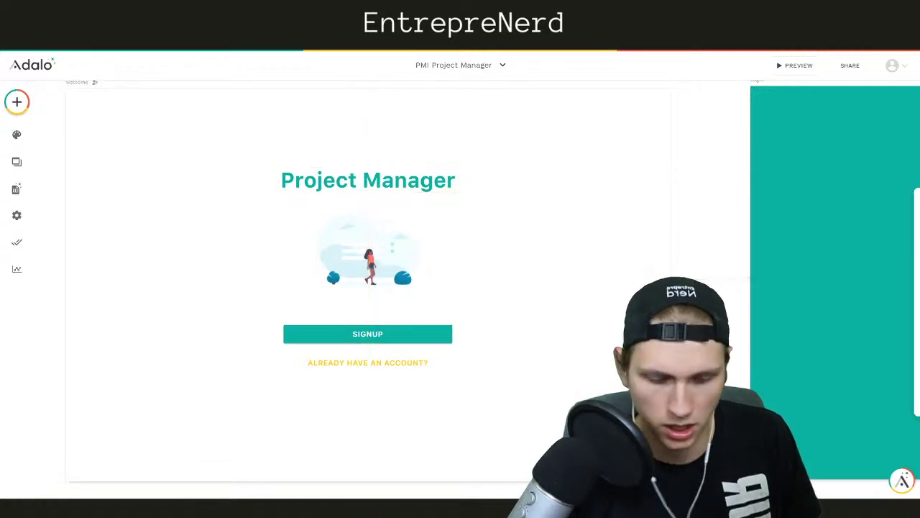
Inspect the Signup form's properties, then open the app's Database collections
scroll(460, 281, "right", 8)
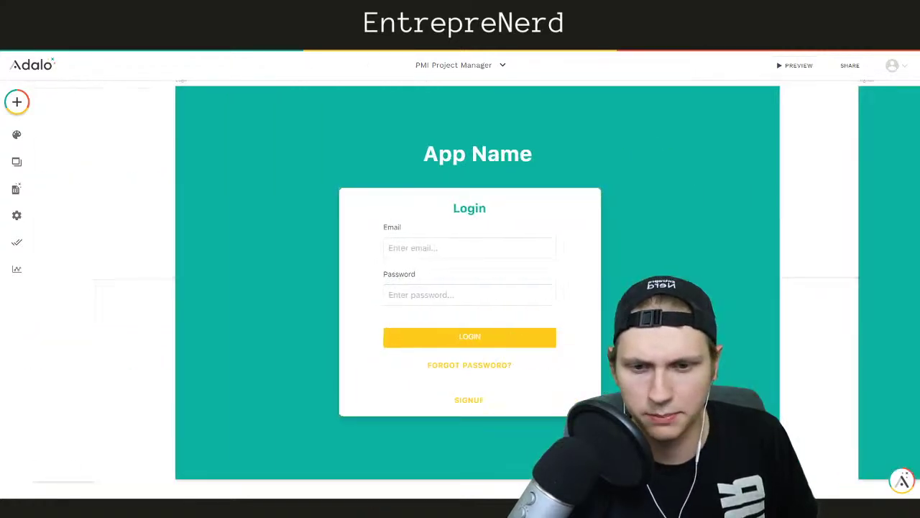
scroll(460, 281, "right", 8)
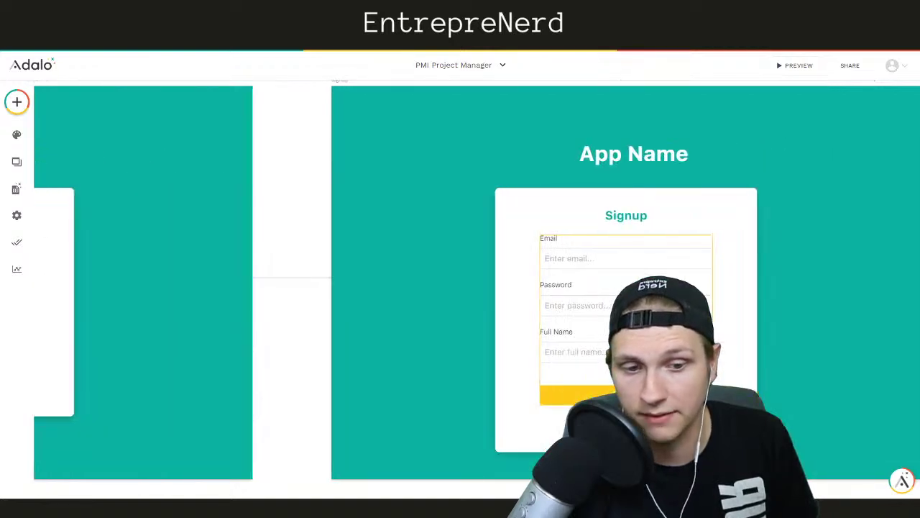
scroll(461, 280, "right", 1)
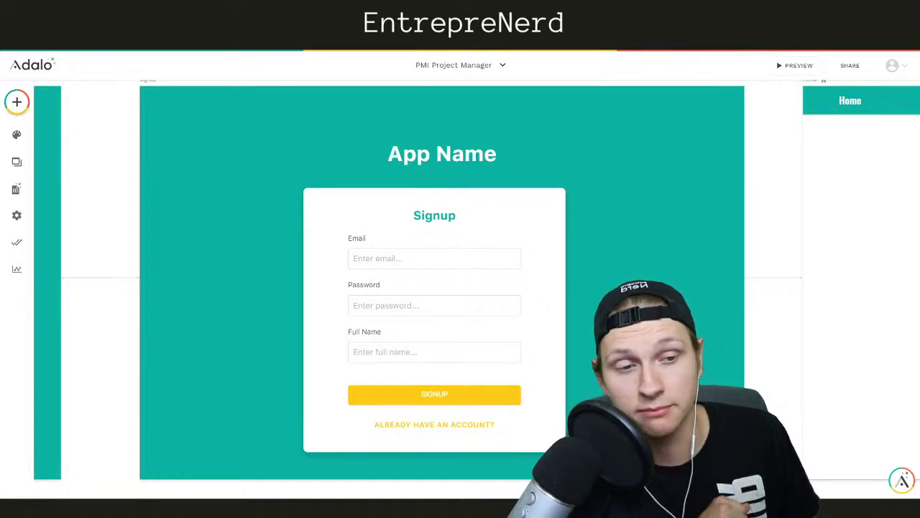
left_click(493, 66)
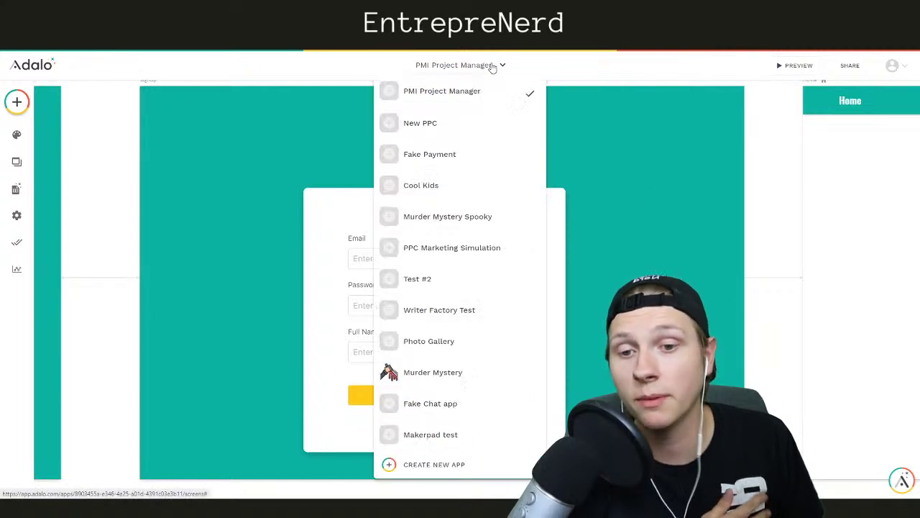
left_click(767, 120)
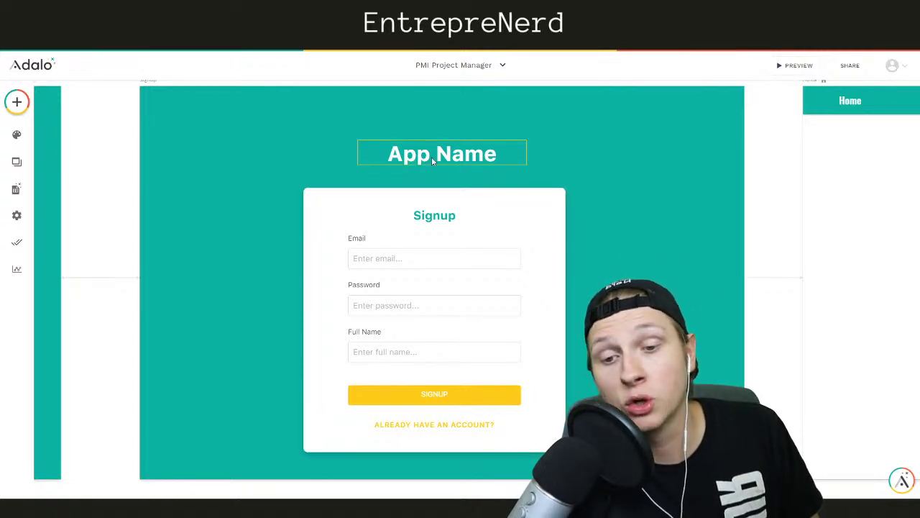
left_click(397, 238)
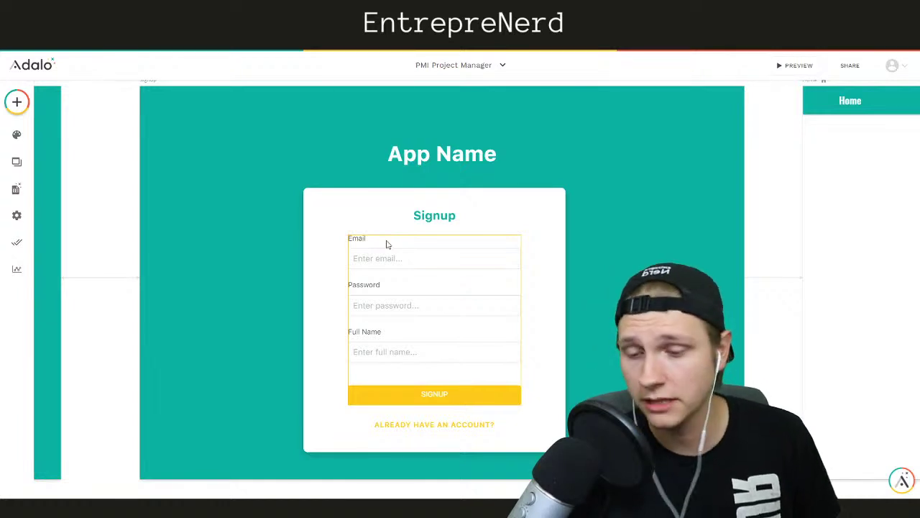
left_click(378, 259)
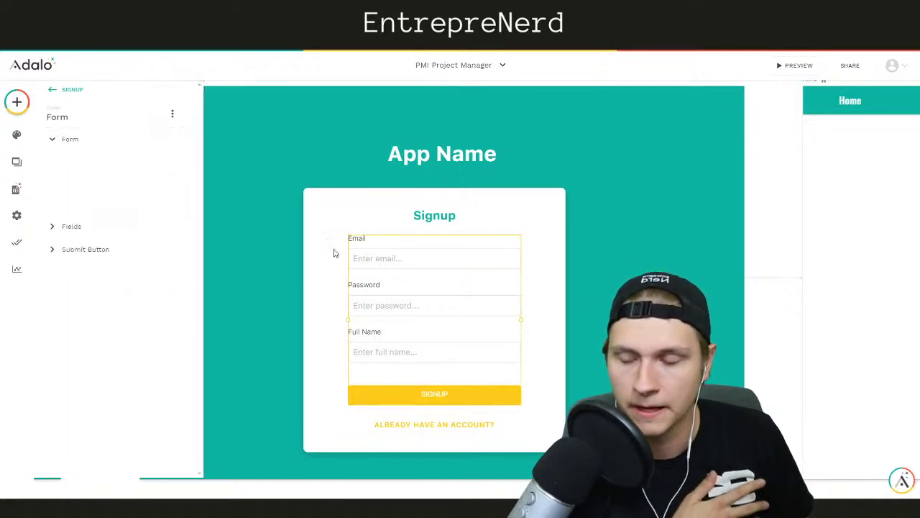
left_click(18, 189)
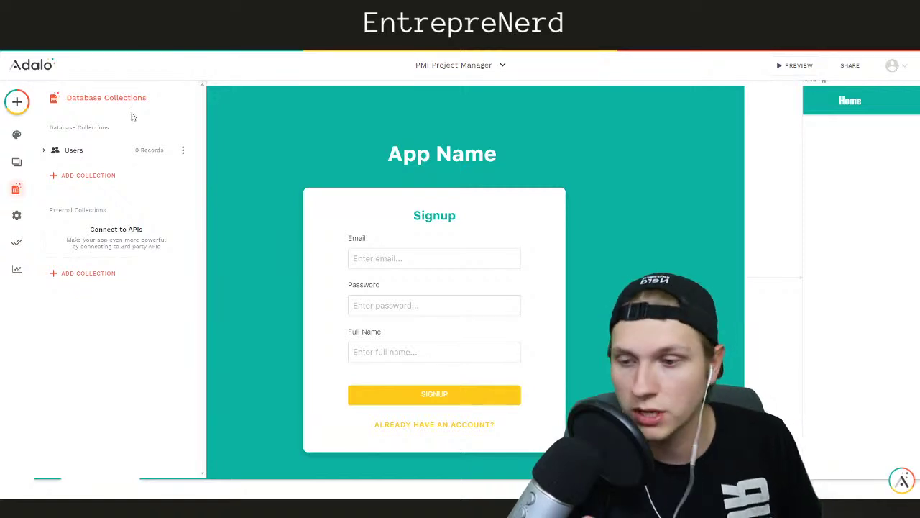
Start a new database collection and name it 'Projects'
left_click(89, 175)
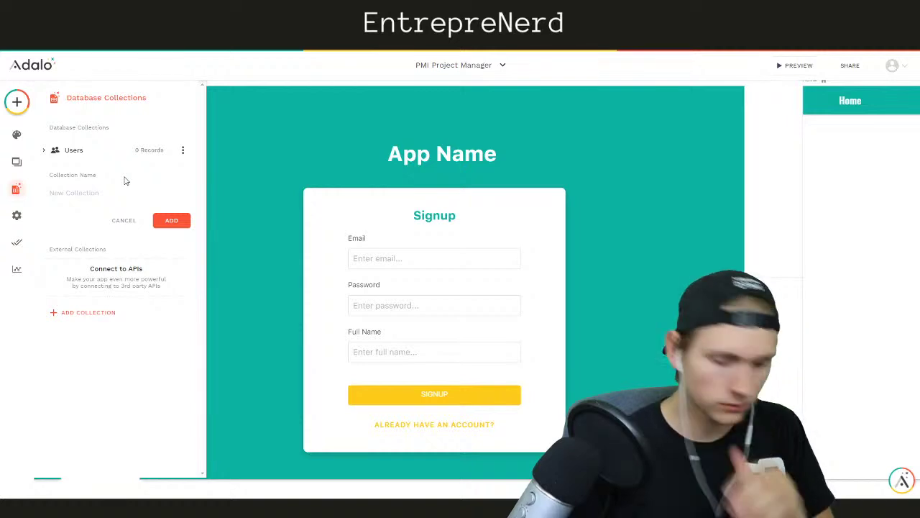
left_click(102, 194)
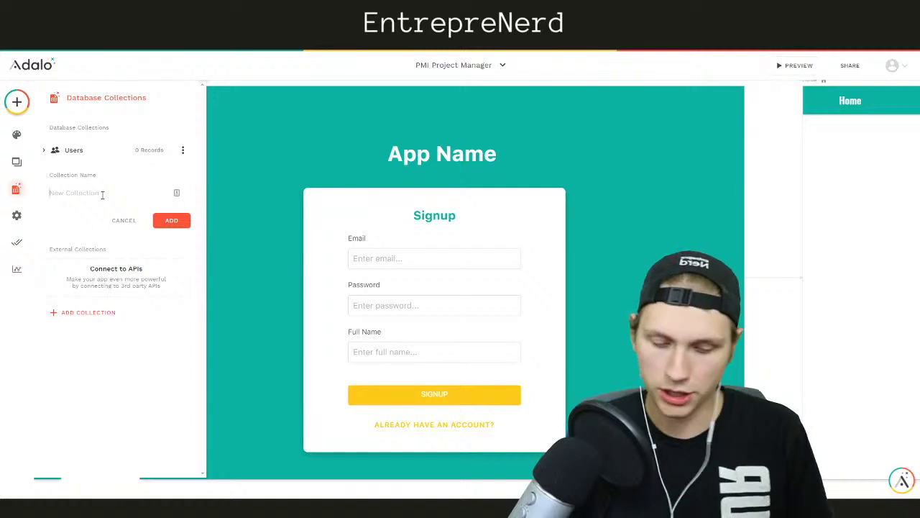
type("Projects")
Add the Projects collection and give it a File property named 'Relevant Materials'
left_click(157, 221)
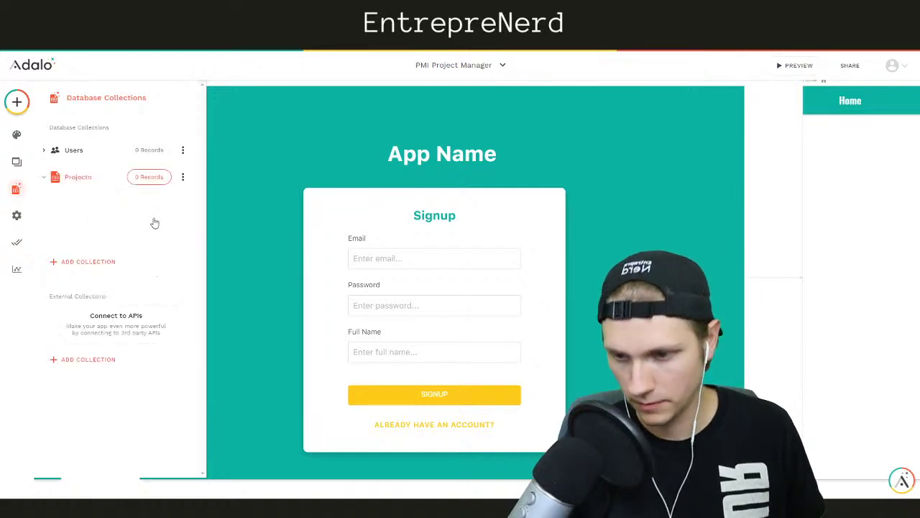
left_click(77, 232)
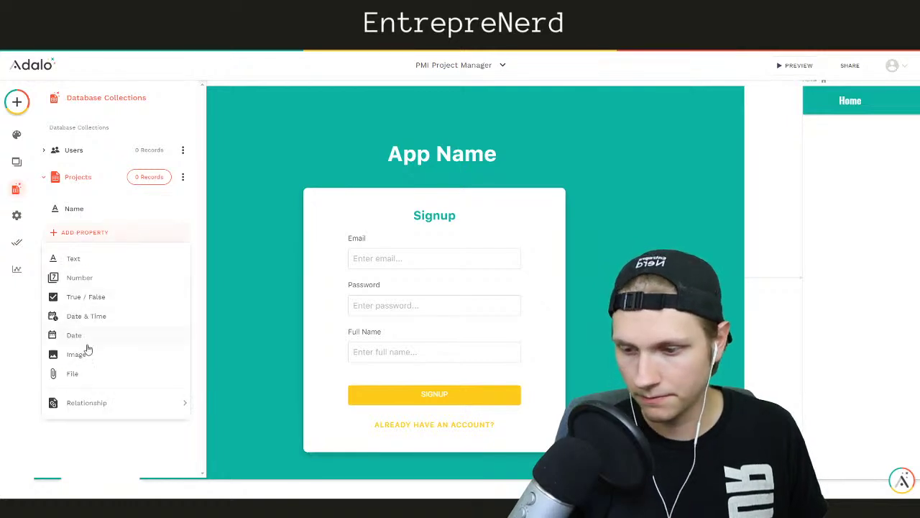
left_click(72, 373)
triple_click(85, 308)
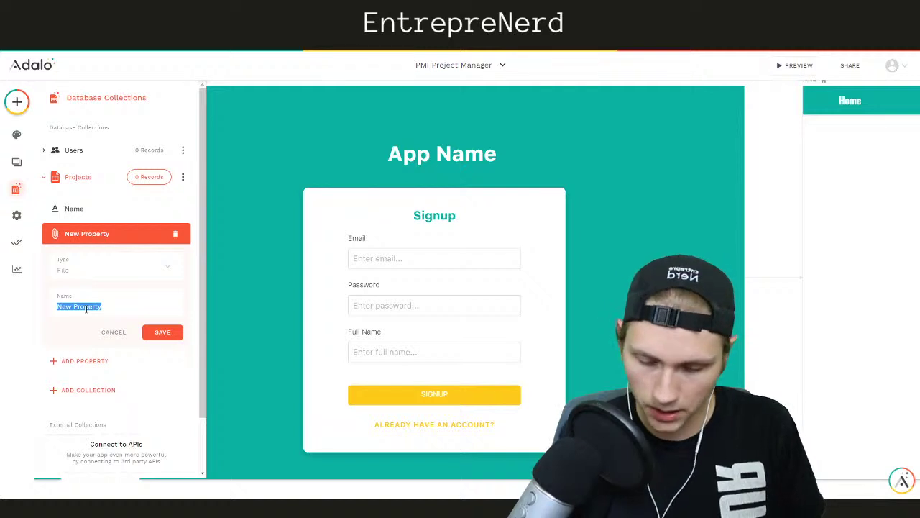
type("Relevant Materials")
left_click(159, 330)
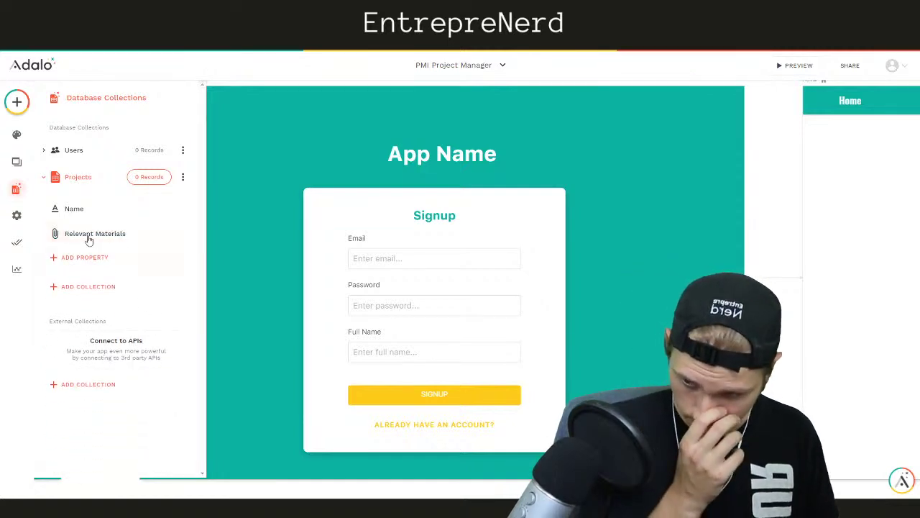
Add a True / False property named 'Complete?' to Projects
left_click(60, 256)
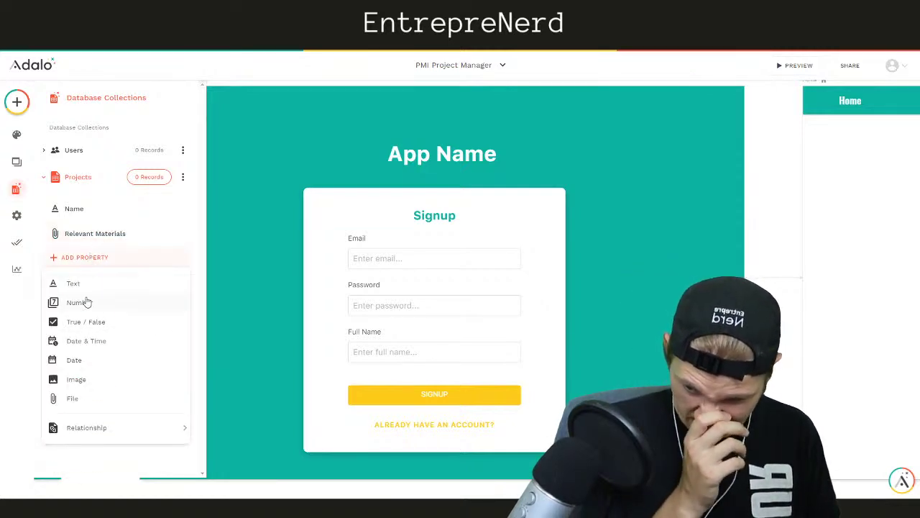
left_click(77, 322)
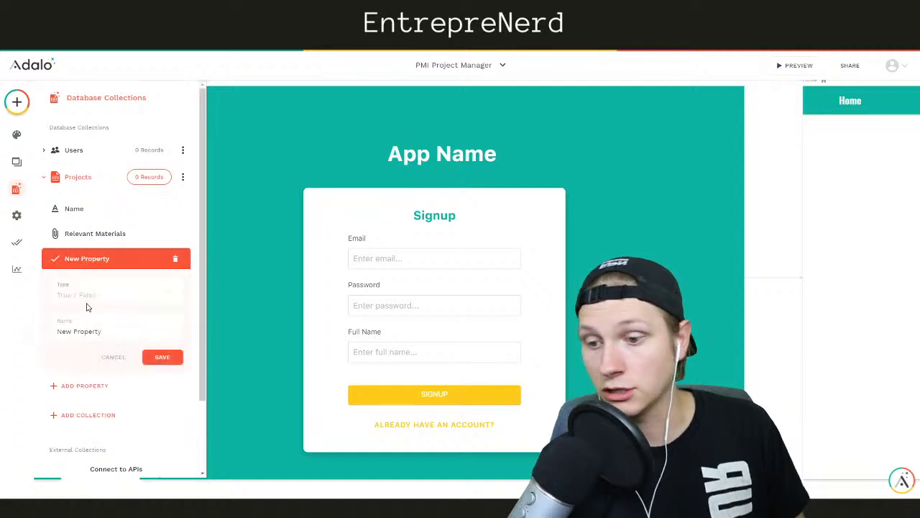
triple_click(92, 325)
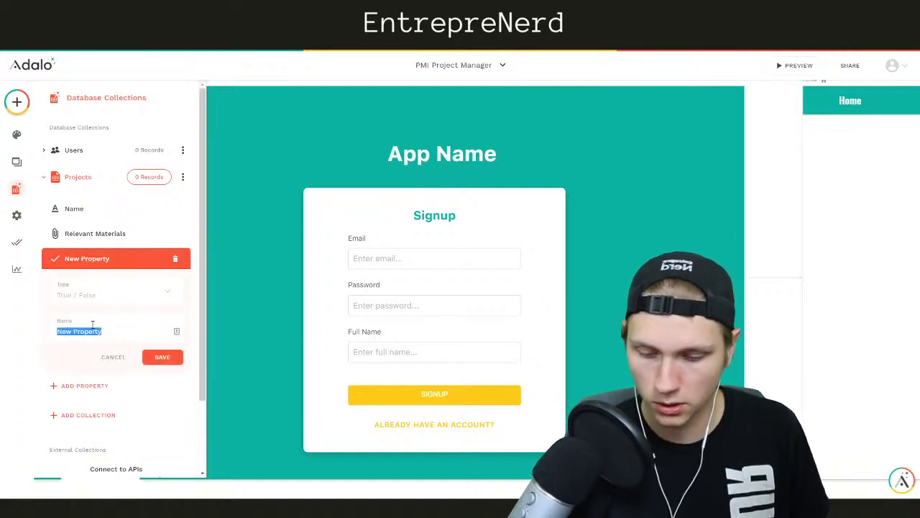
type("Complete?")
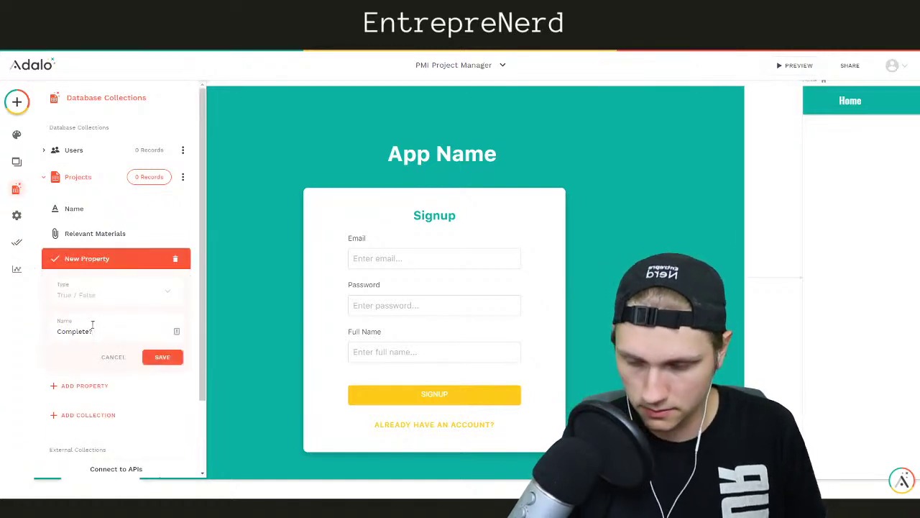
left_click(164, 357)
Add a Date property named 'Due Date', then collapse the Projects collection
left_click(86, 284)
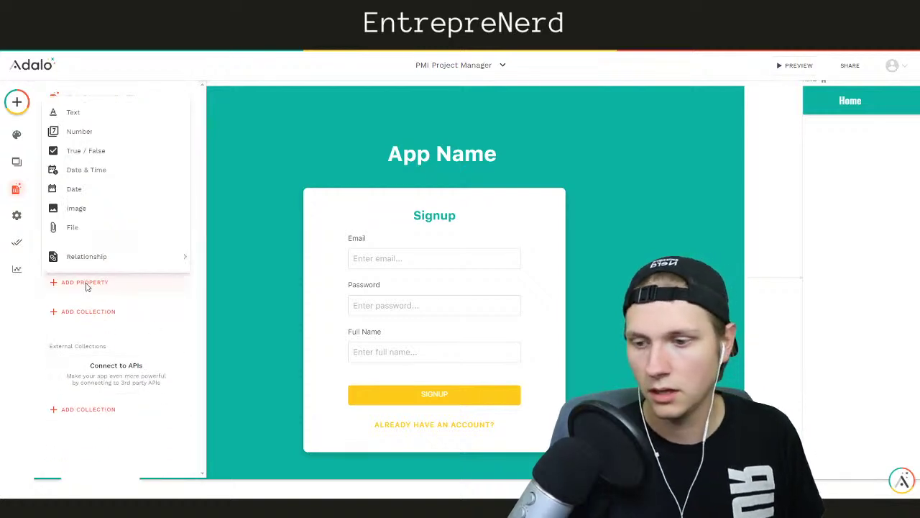
left_click(78, 188)
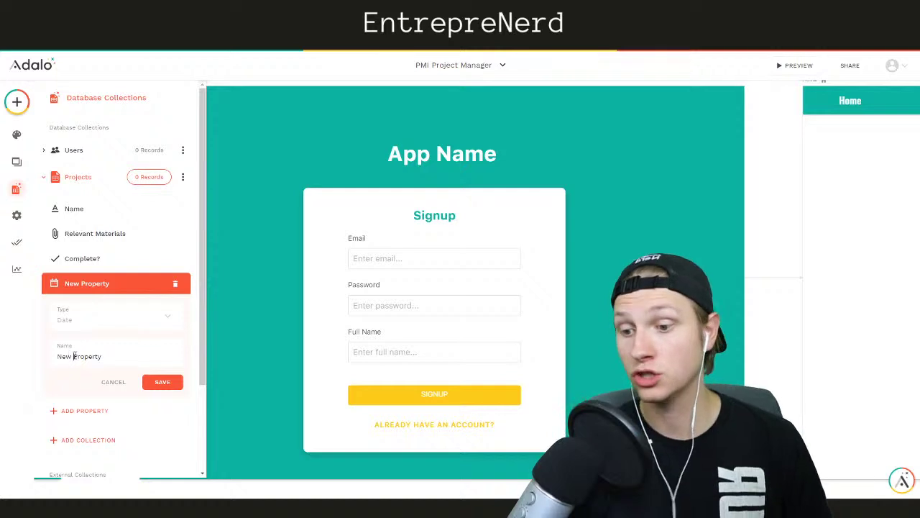
triple_click(75, 354)
type("Due Da")
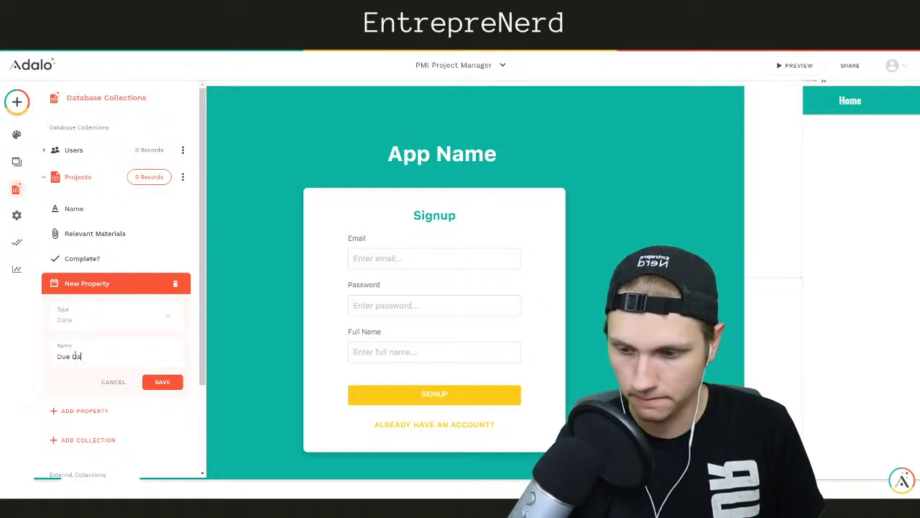
type("te")
left_click(153, 383)
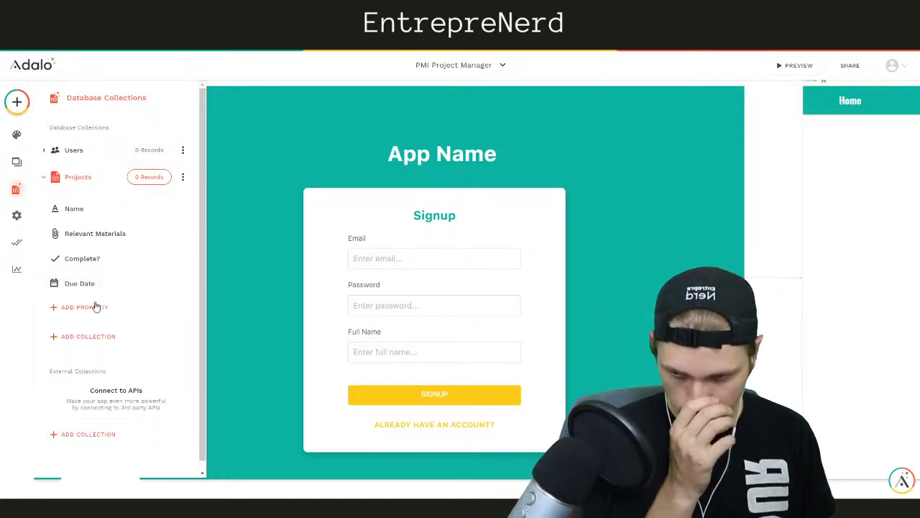
left_click(95, 307)
mouse_move(94, 281)
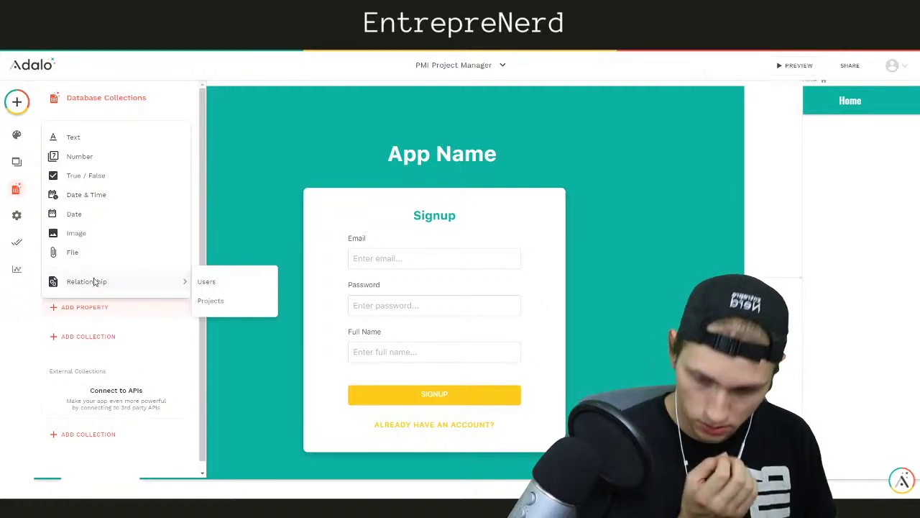
left_click(25, 305)
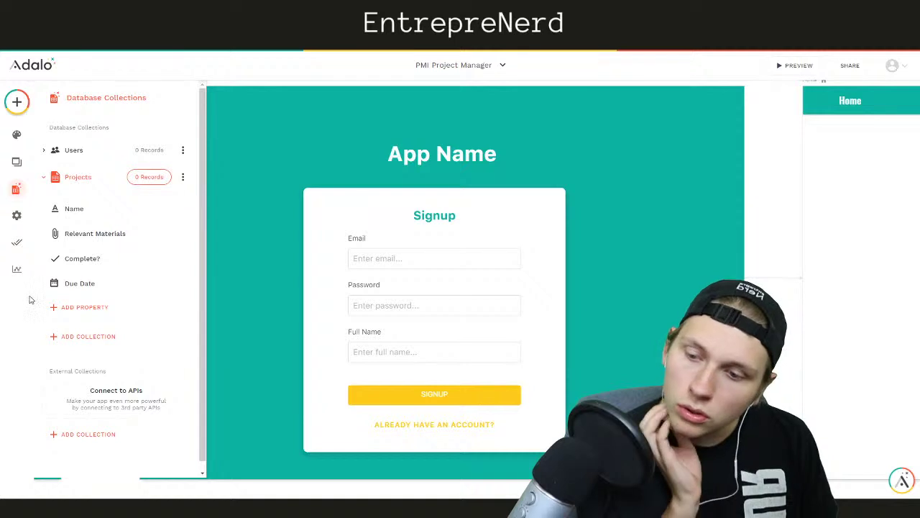
left_click(99, 177)
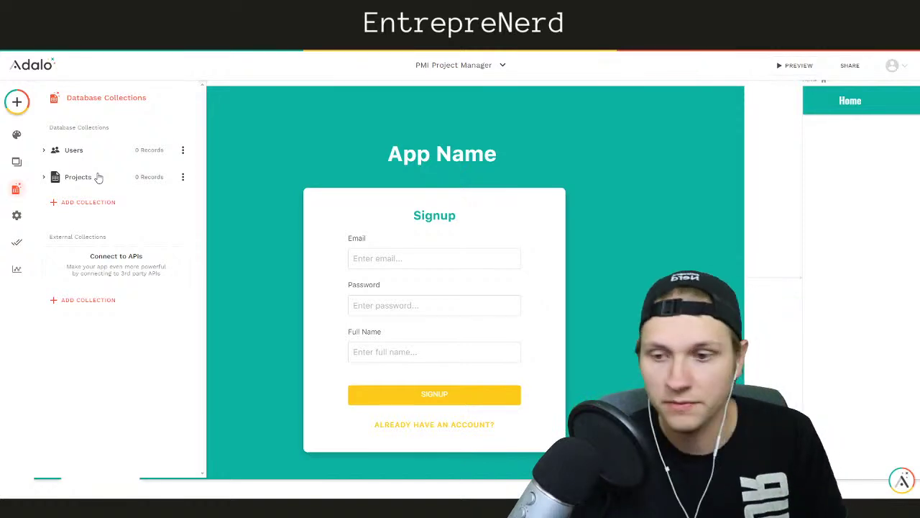
Open a new Chrome tab and go to the NoCodeNerd newsletter site
key("ctrl+t")
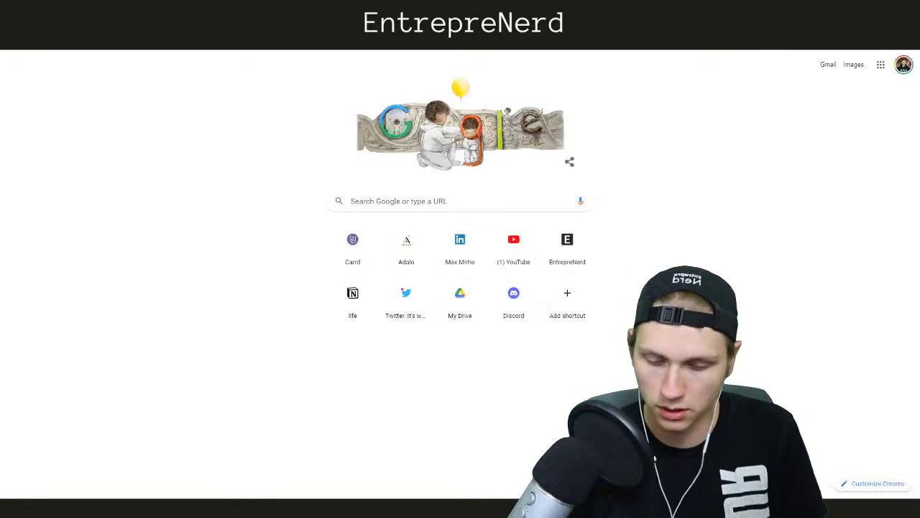
type("noc")
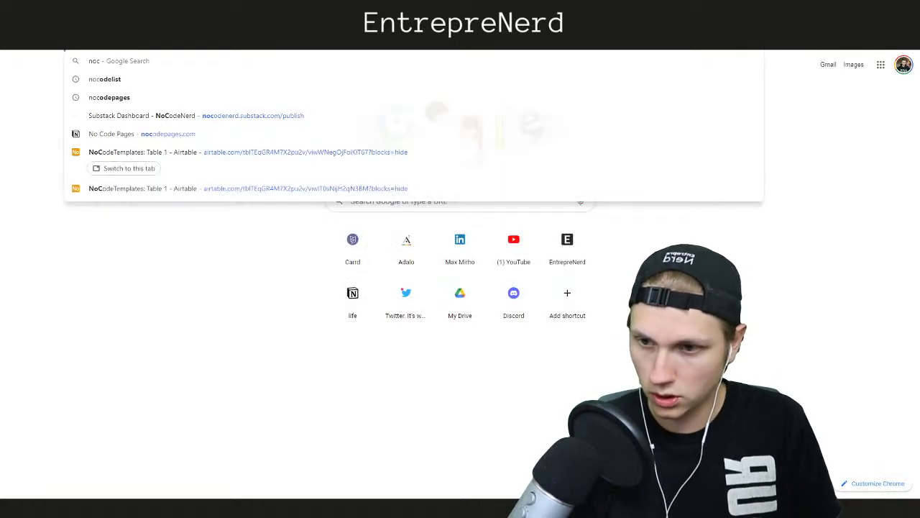
key("Return")
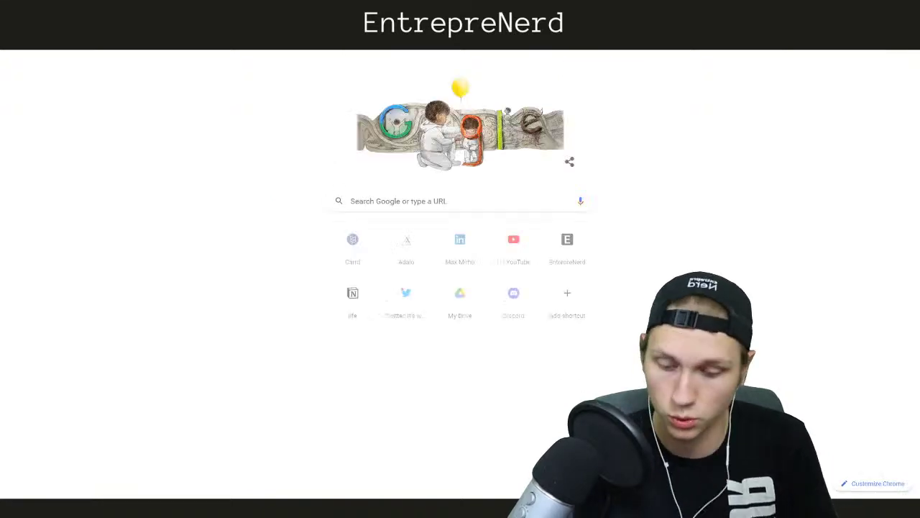
Go to the Beyta website, correcting the misspelled 'byeta' address
type("byeta")
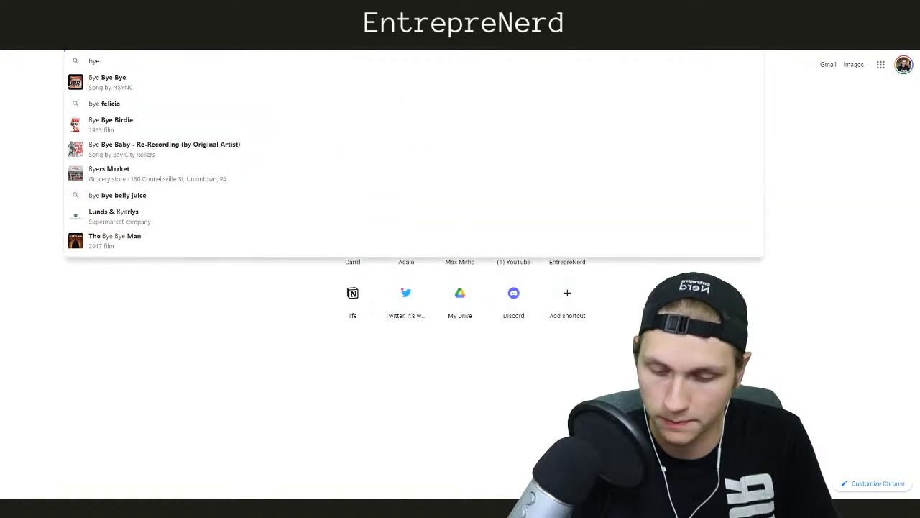
key("BackSpace")
key("BackSpace")
key("BackSpace")
key("BackSpace")
type("eyta")
key("Return")
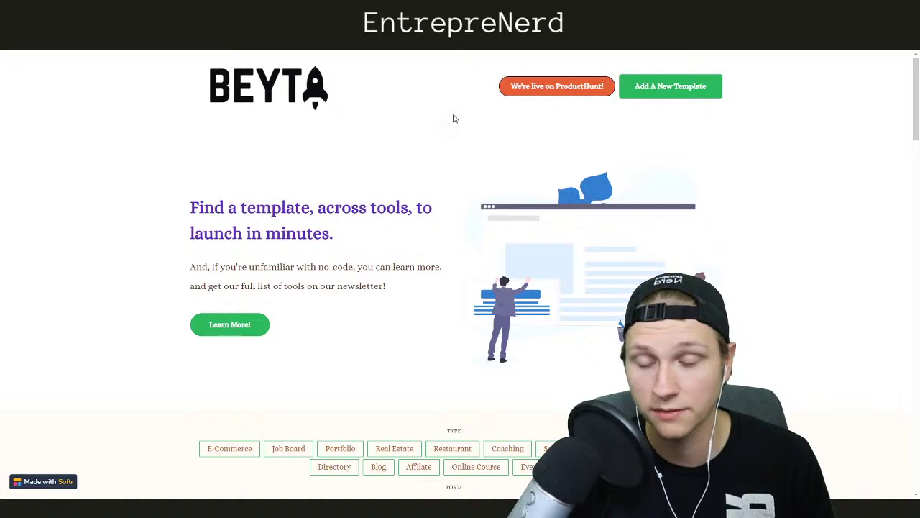
Browse the template gallery and filter it to Portfolio and Real Estate templates
scroll(392, 216, "down", 6)
scroll(372, 211, "up", 4)
scroll(522, 280, "down", 15)
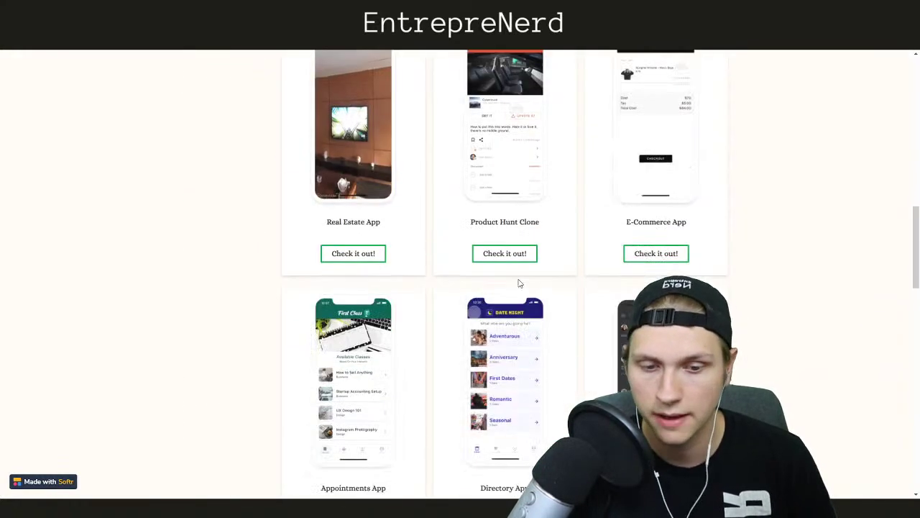
scroll(515, 282, "down", 8)
scroll(516, 282, "up", 20)
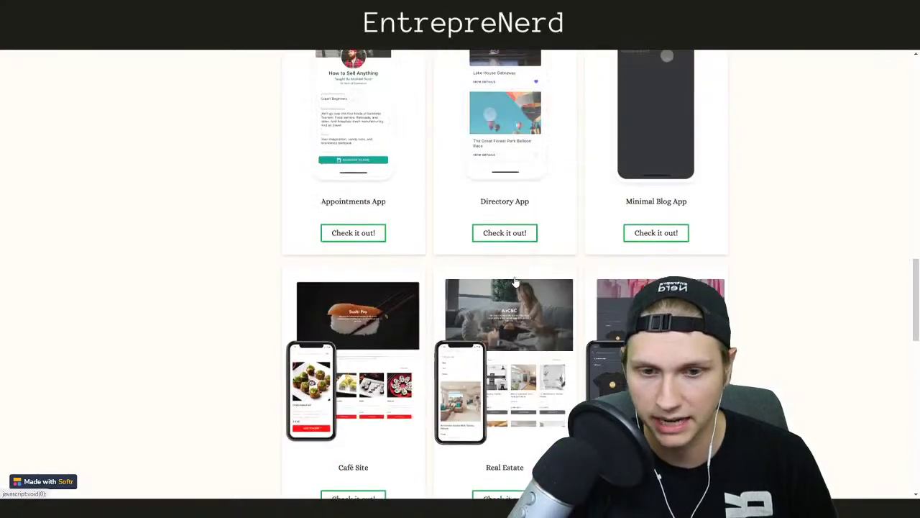
scroll(516, 282, "up", 1)
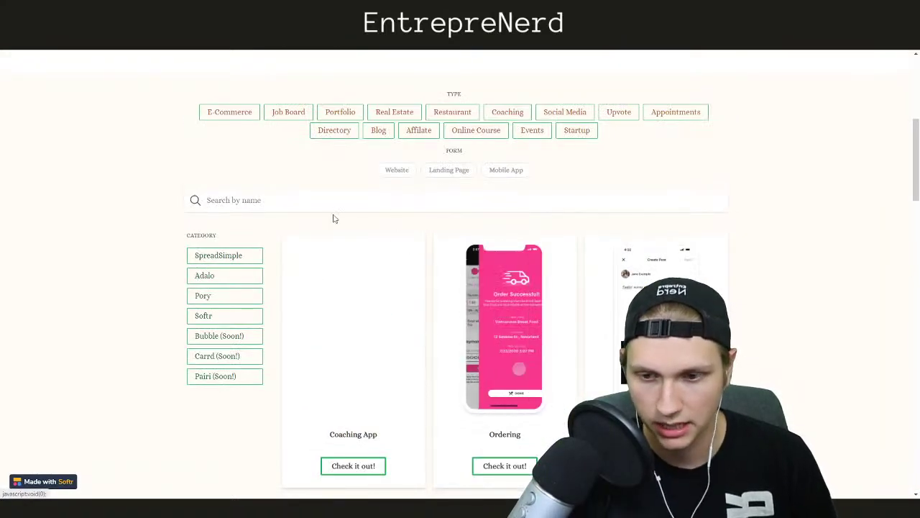
left_click(393, 115)
left_click(342, 113)
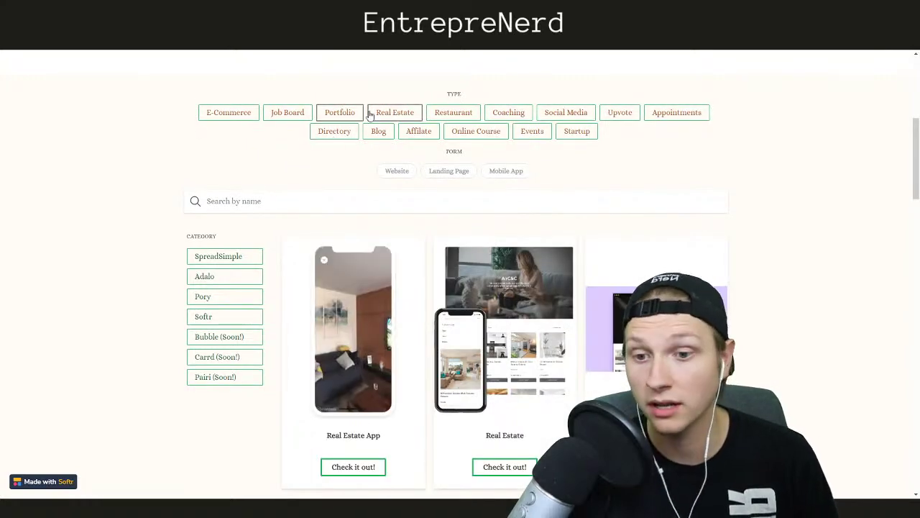
Drop the Real Estate filter, then show Mobile App templates only and clear that filter
scroll(459, 193, "down", 2)
scroll(504, 215, "down", 7)
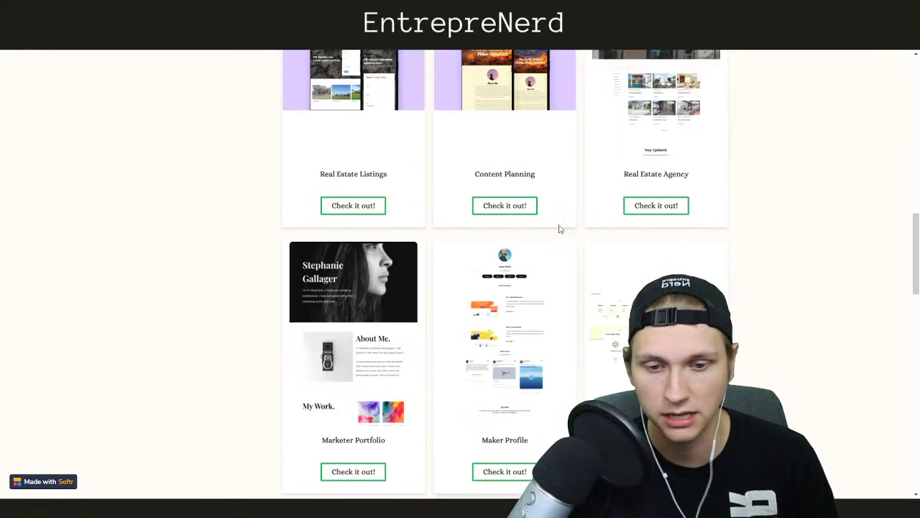
scroll(489, 247, "up", 4)
scroll(489, 247, "up", 4)
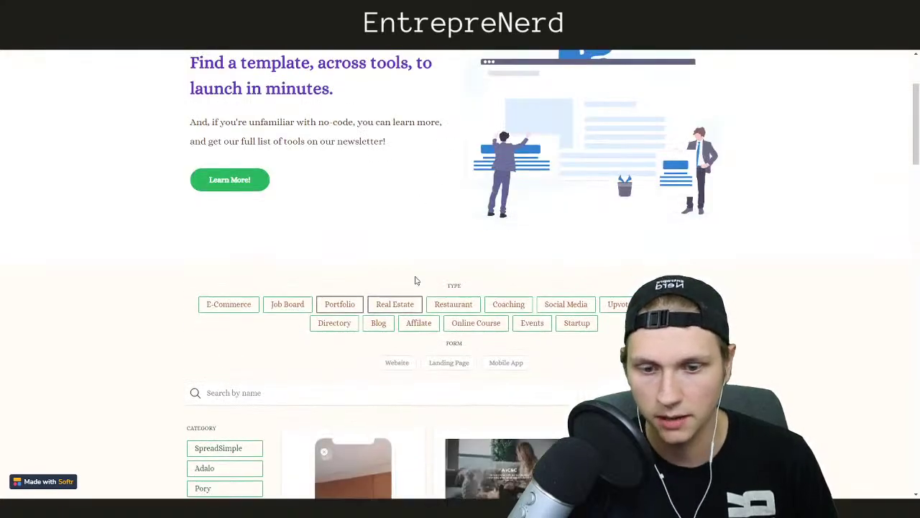
left_click(394, 304)
scroll(374, 295, "down", 2)
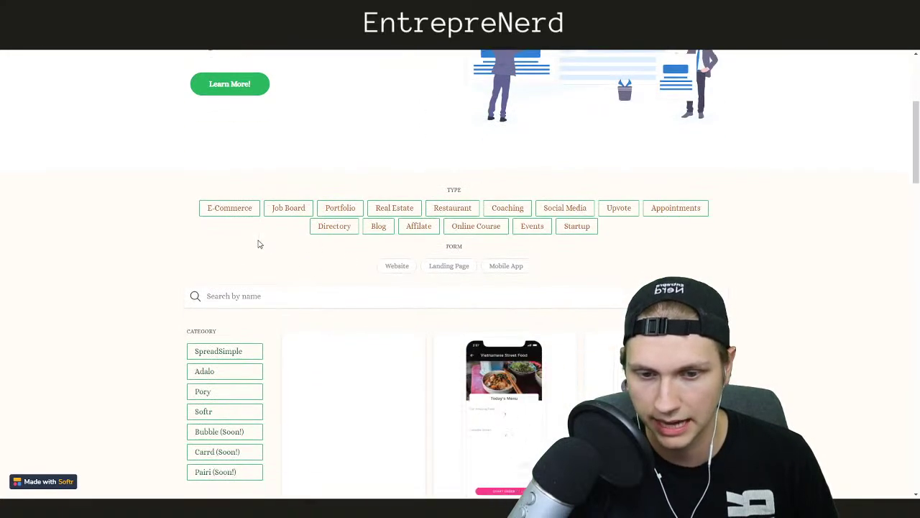
left_click(507, 220)
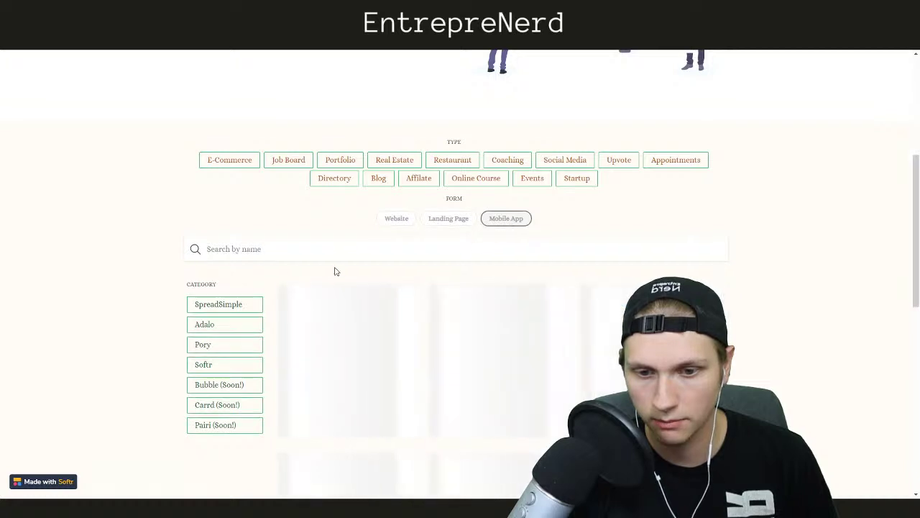
left_click(505, 128)
Filter the gallery to Online Course and Events templates, then remove both filters
scroll(493, 240, "up", 1)
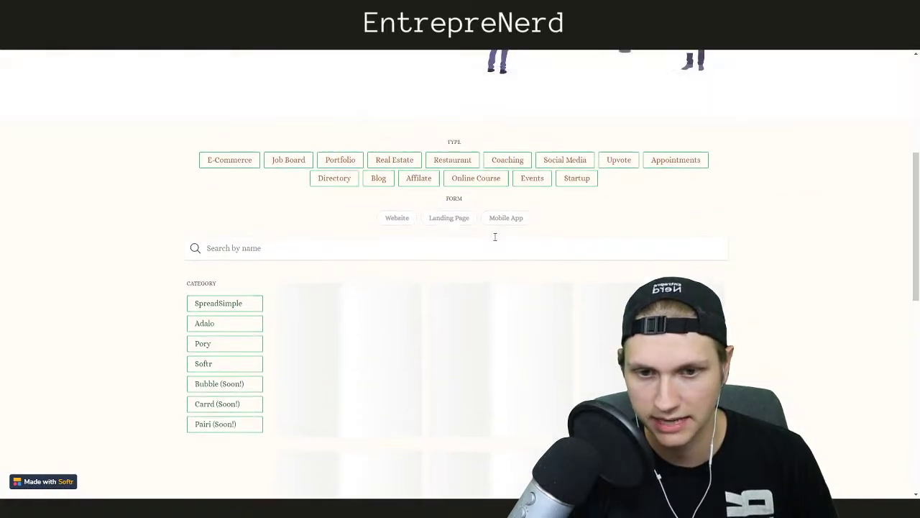
left_click(528, 179)
left_click(476, 178)
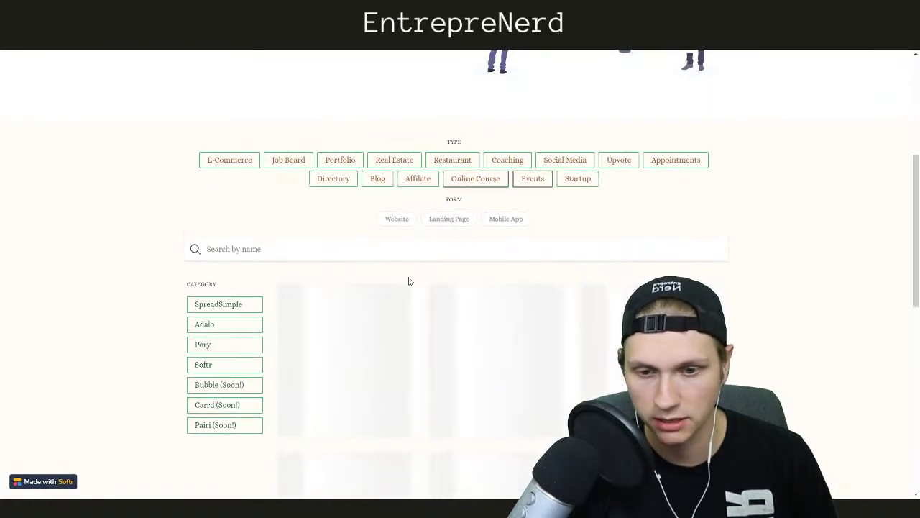
scroll(347, 225, "down", 1)
scroll(606, 267, "down", 2)
scroll(799, 243, "up", 5)
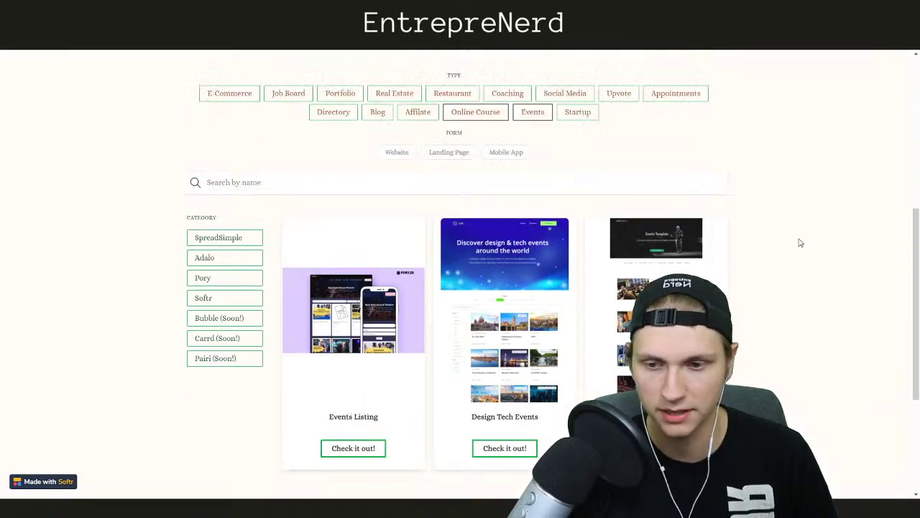
left_click(495, 278)
left_click(533, 274)
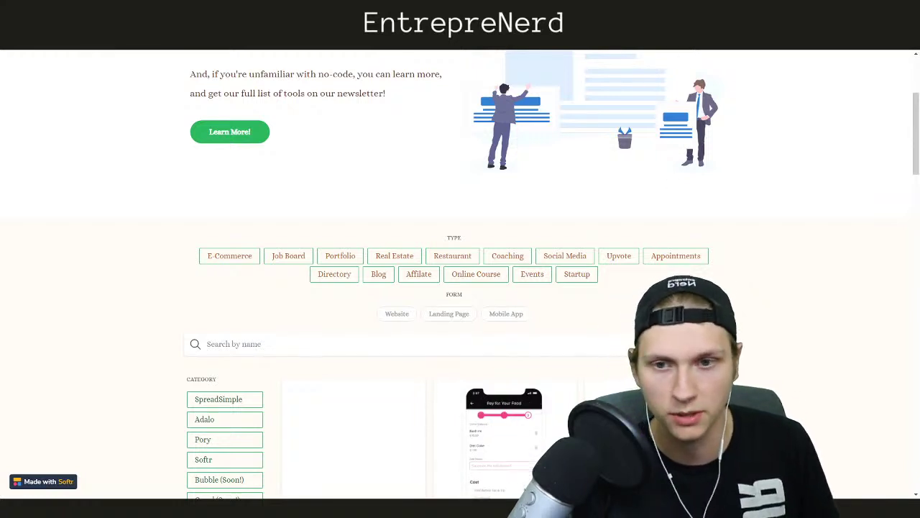
View the Ordering template's details page and return to the gallery
scroll(271, 266, "down", 3)
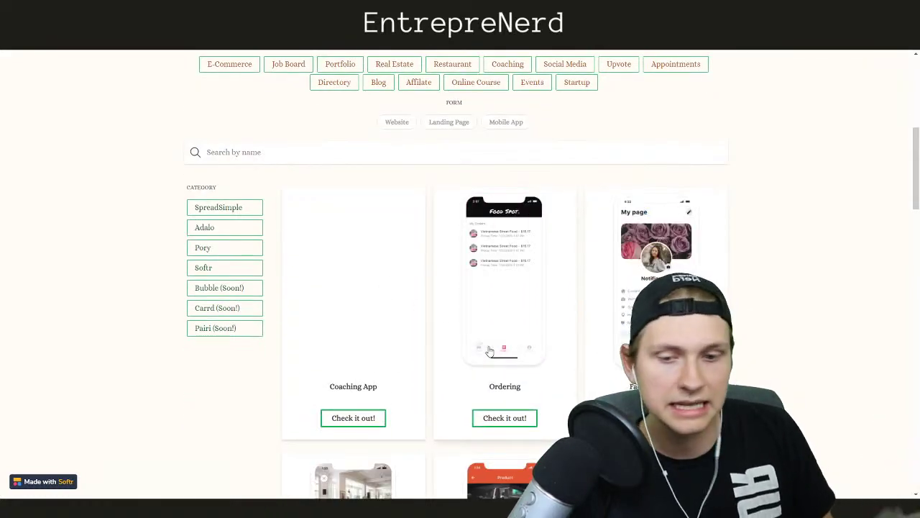
left_click(496, 418)
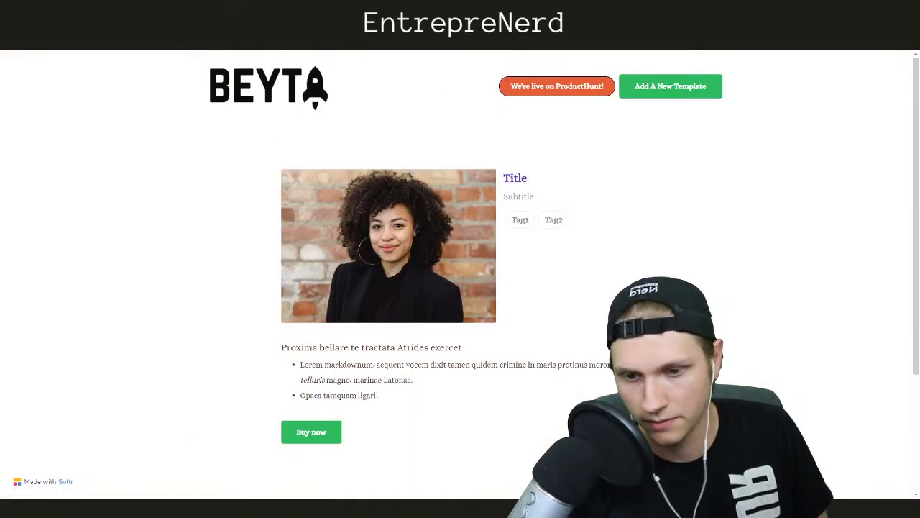
left_click(10, 26)
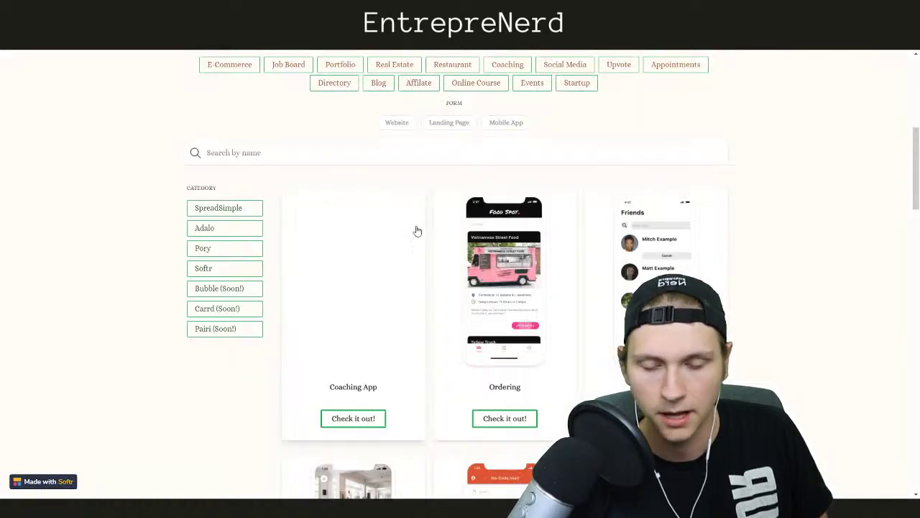
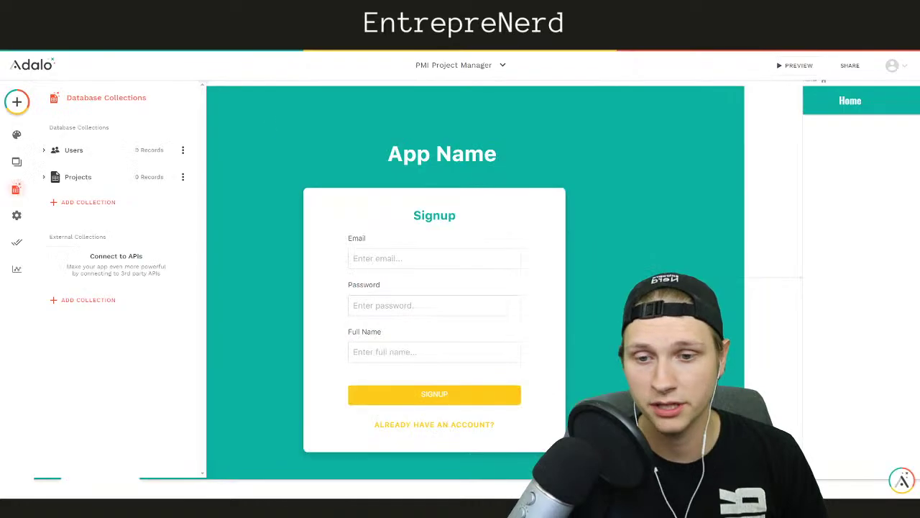
Create a new database collection named Tasks
left_click(113, 202)
left_click(78, 220)
type("Tasks")
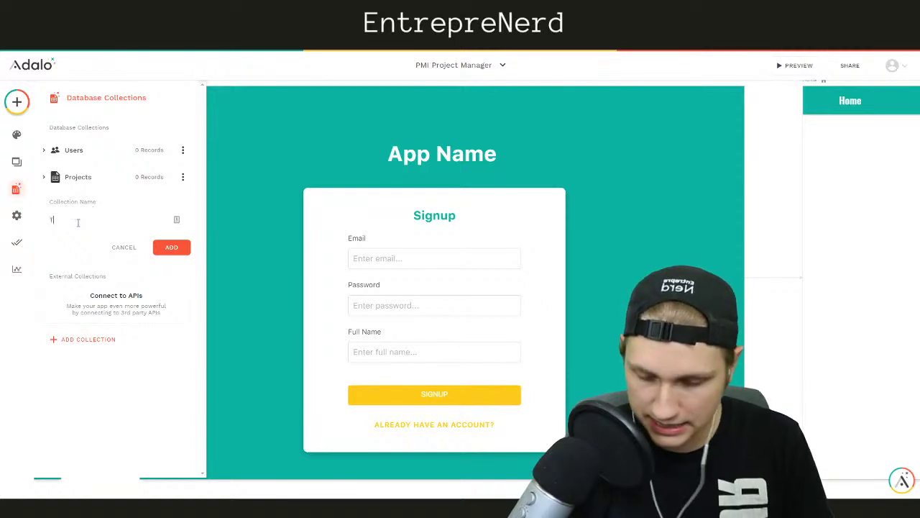
left_click(172, 246)
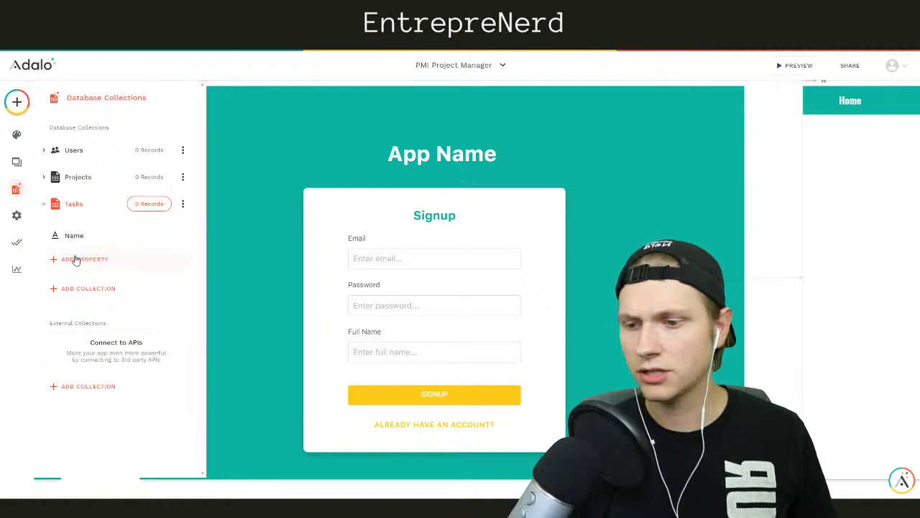
Add a Projects relationship to Tasks, one project per task, named Associated Project
left_click(76, 259)
mouse_move(91, 435)
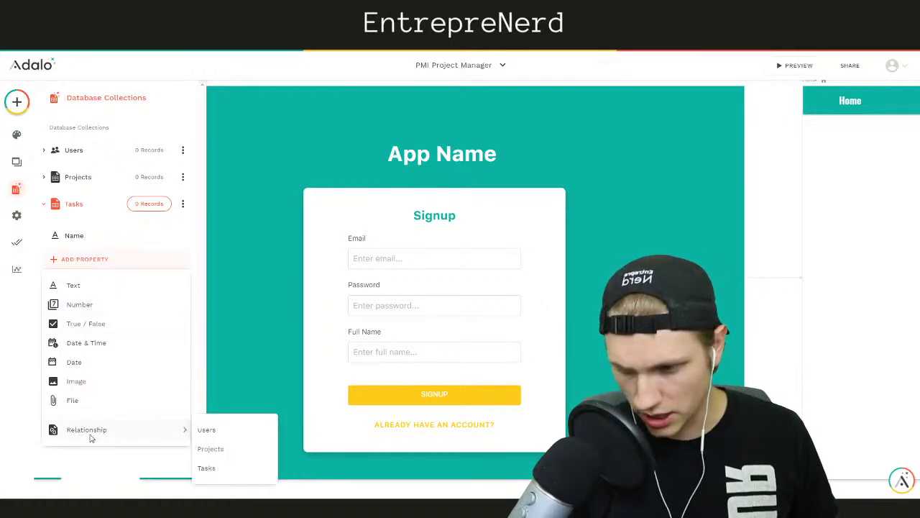
left_click(213, 448)
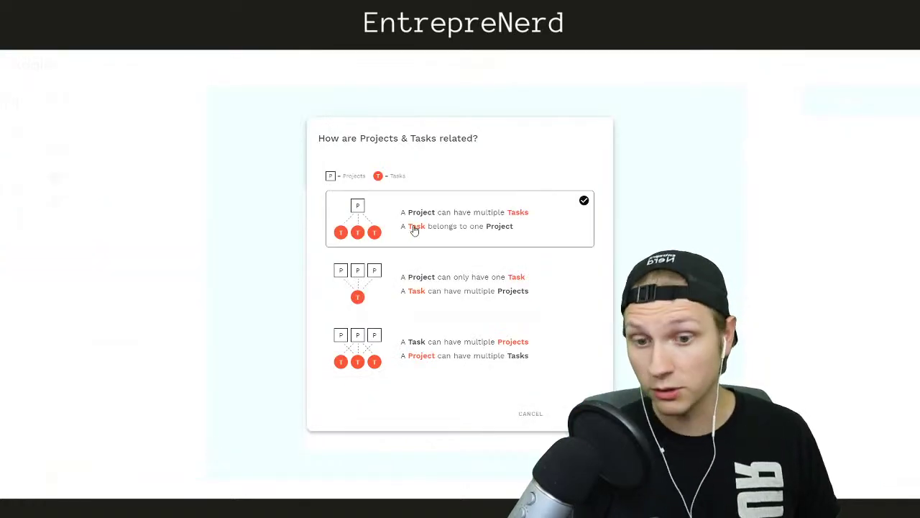
left_click(415, 230)
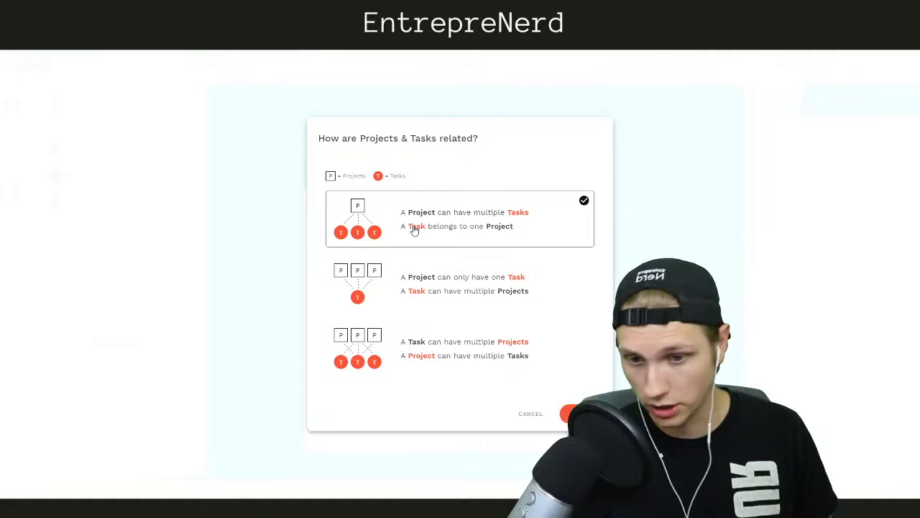
left_click(568, 413)
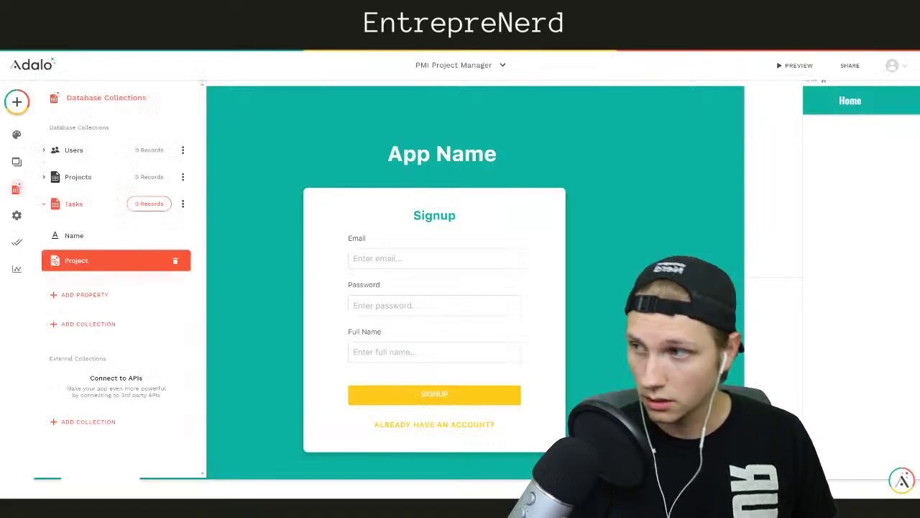
left_click(90, 261)
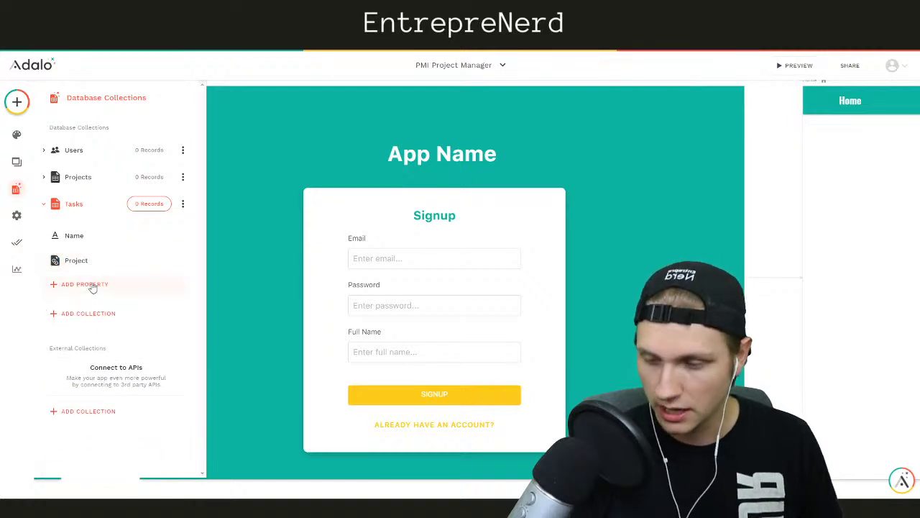
left_click(85, 263)
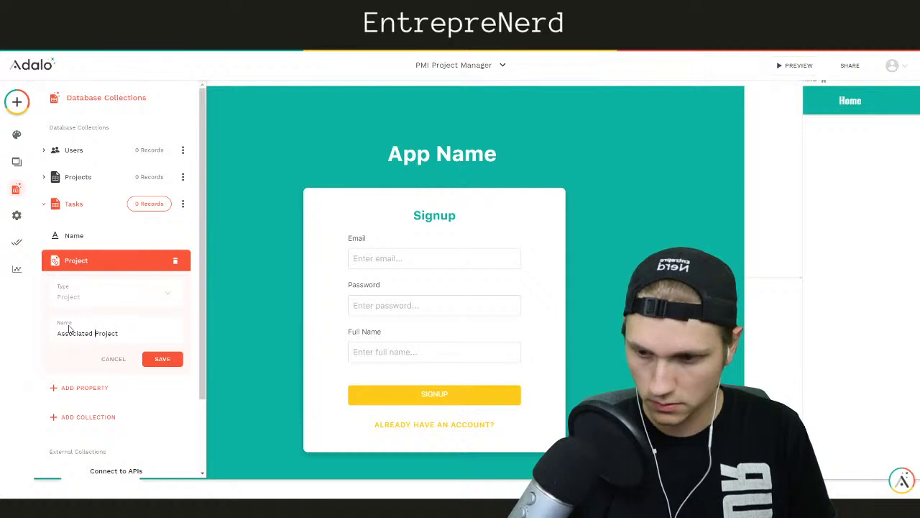
left_click(155, 360)
Relate Tasks to Users so each task has one user, naming it Associated User
left_click(97, 285)
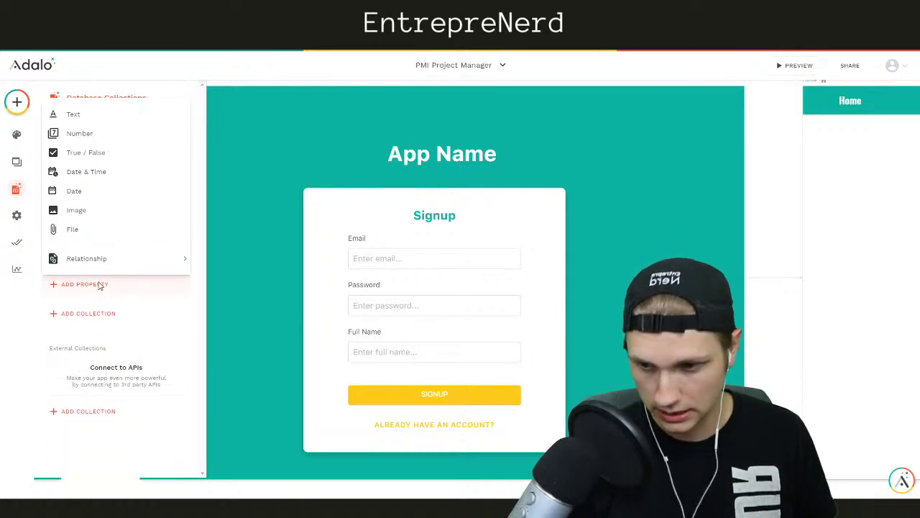
mouse_move(83, 255)
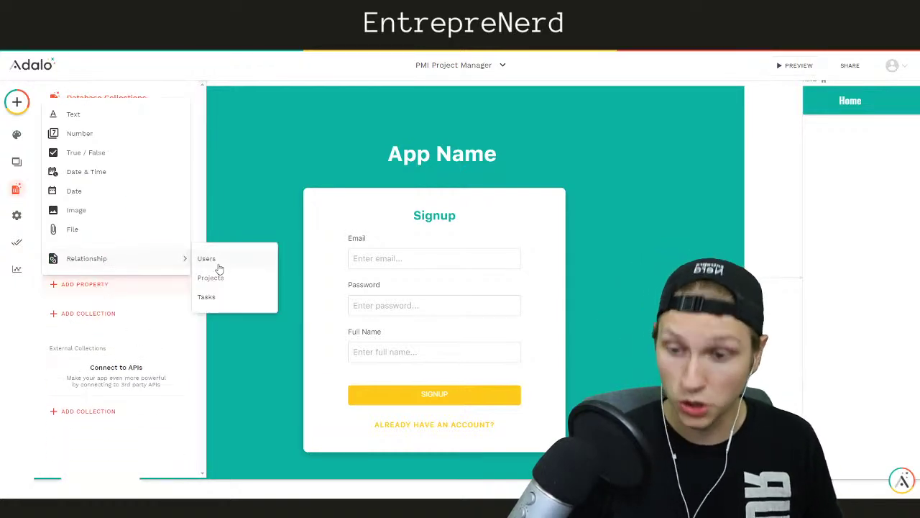
left_click(216, 260)
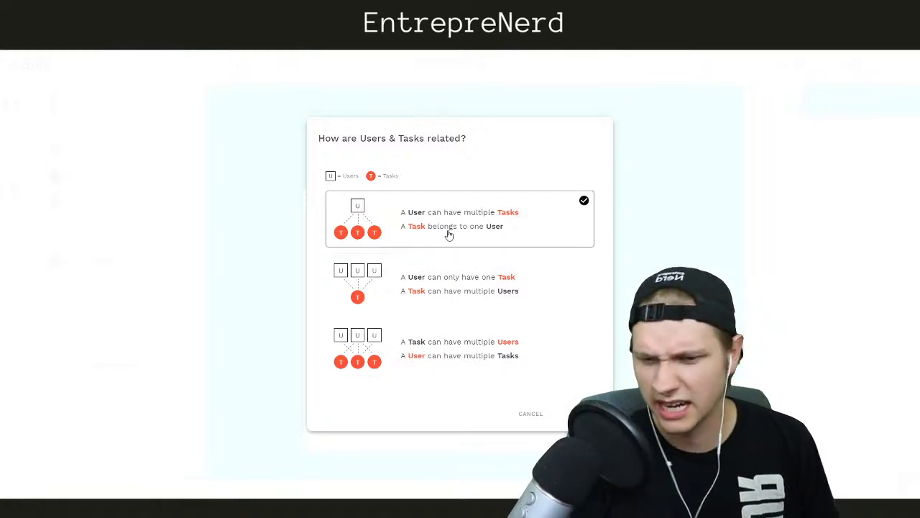
left_click(570, 414)
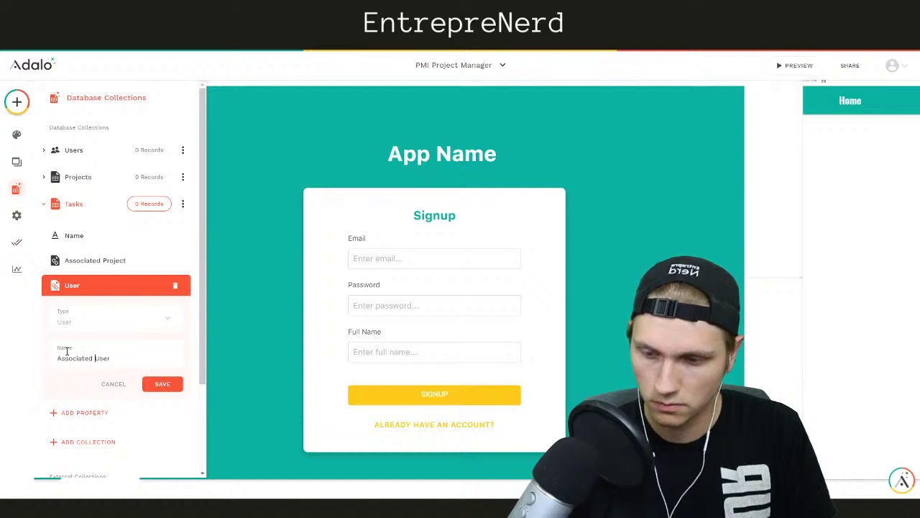
left_click(162, 384)
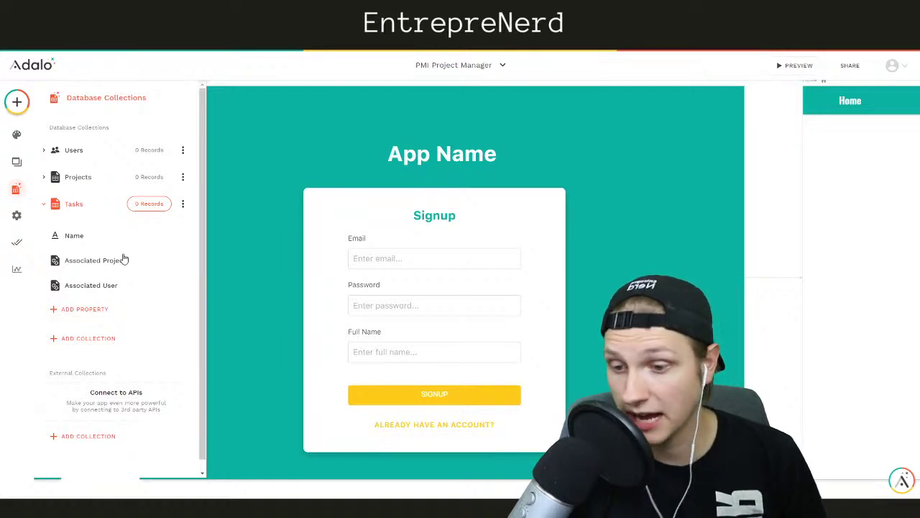
Add a True / False property named Completed to the Tasks collection
left_click(78, 316)
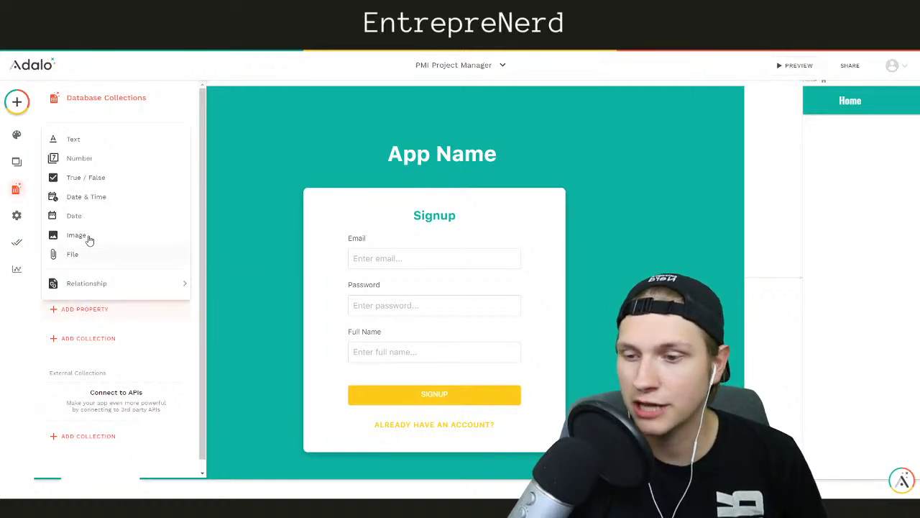
left_click(90, 179)
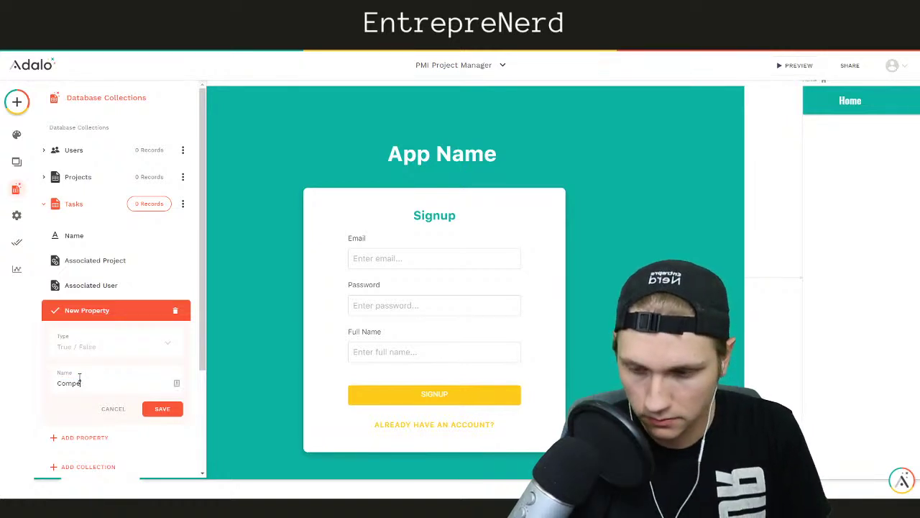
left_click(160, 408)
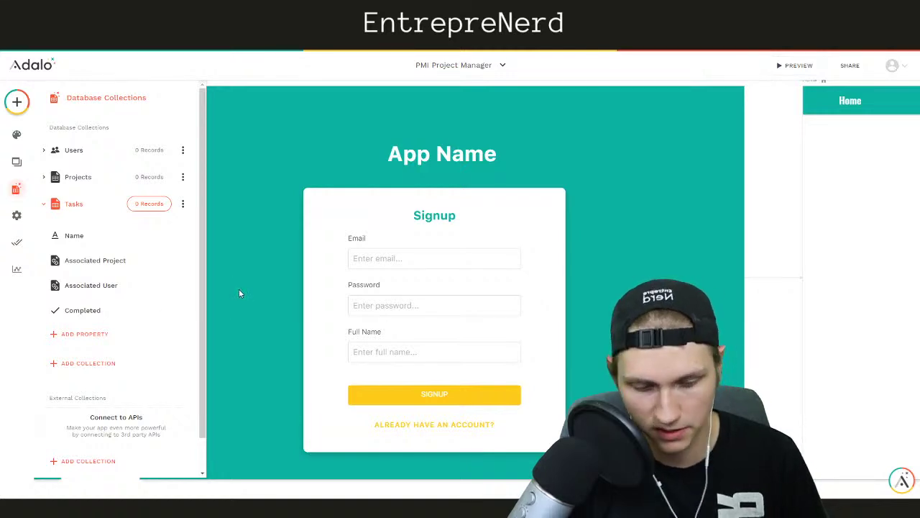
Reopen the database panel and expand Users, discarding an accidentally started new collection
left_click(772, 126)
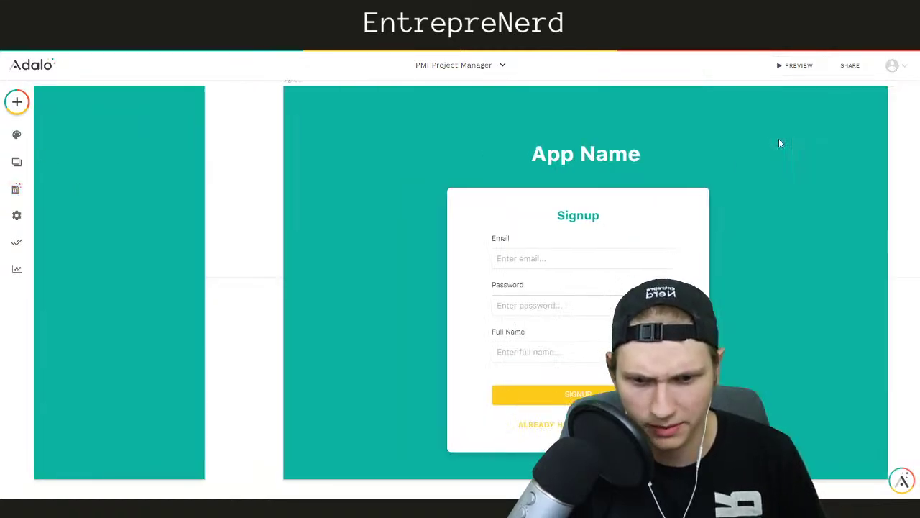
left_click(27, 189)
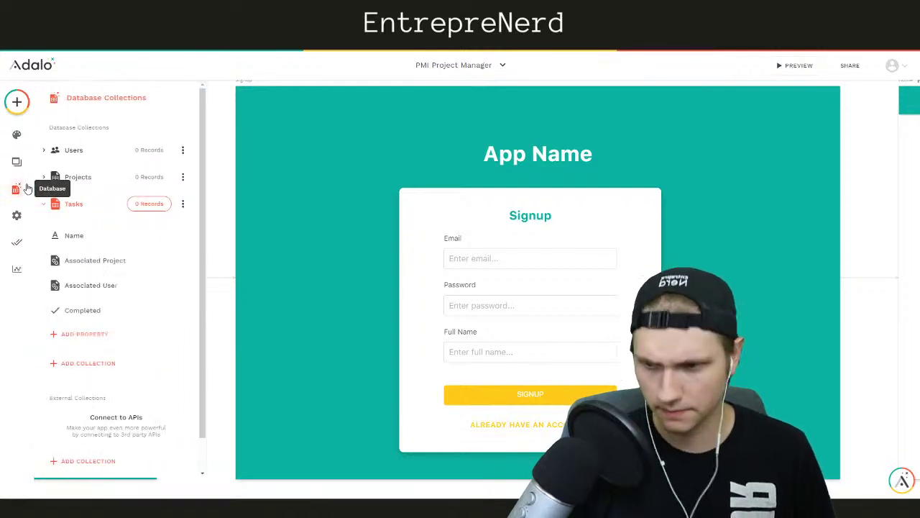
left_click(78, 151)
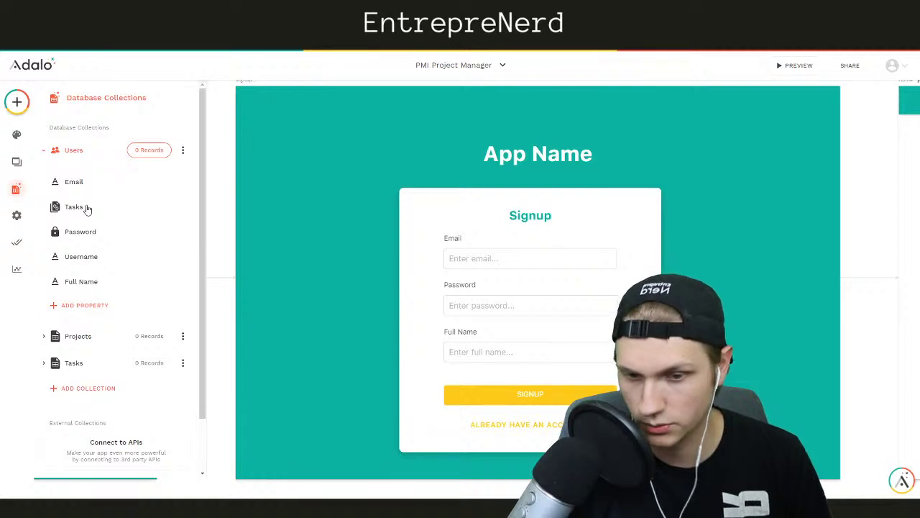
left_click(77, 388)
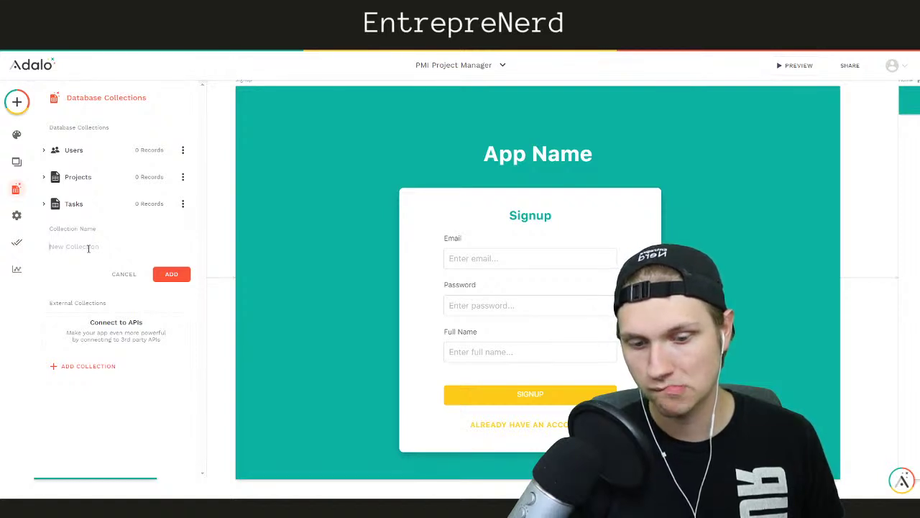
left_click(119, 274)
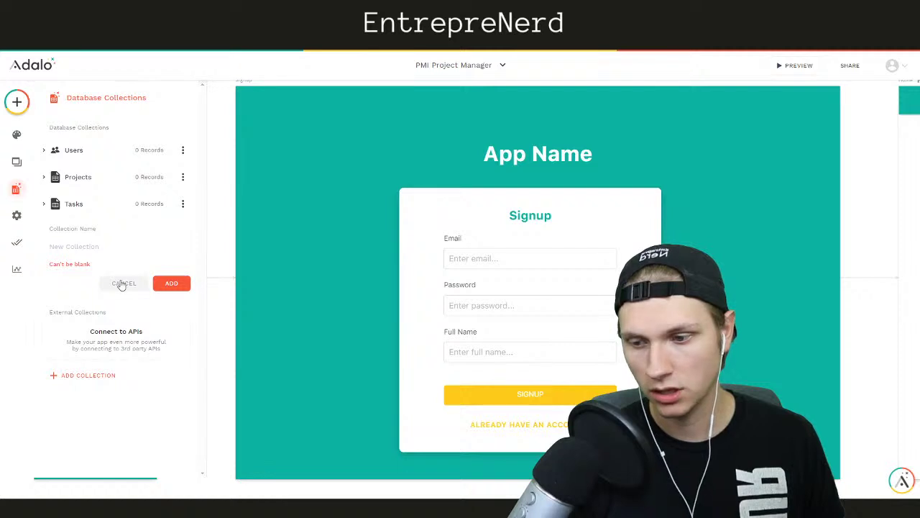
left_click(122, 283)
left_click(81, 150)
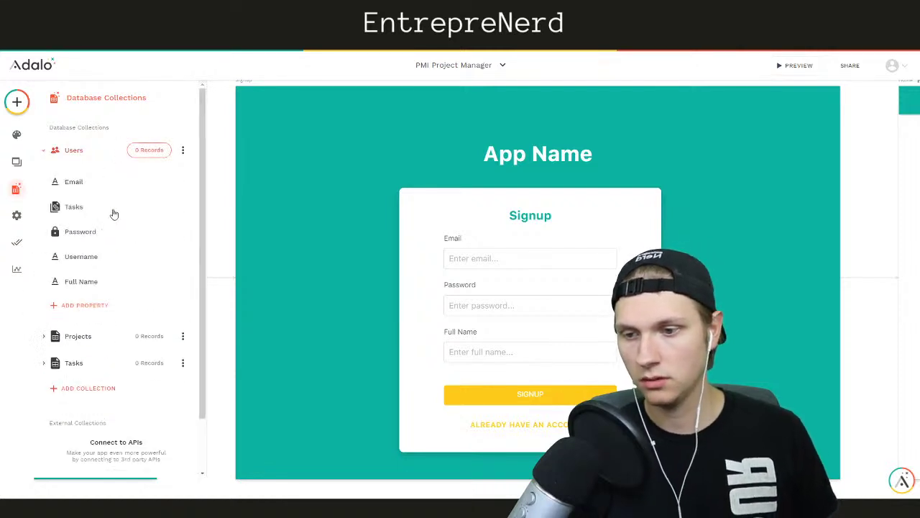
Add a True / False property 'Are you an administrator?' to the Users collection
left_click(91, 305)
left_click(86, 182)
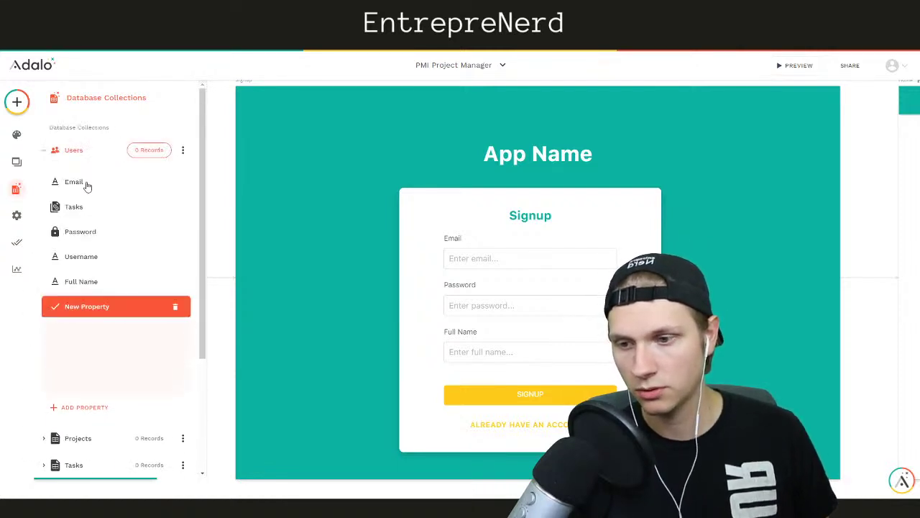
triple_click(87, 379)
type("Are you an administrator?")
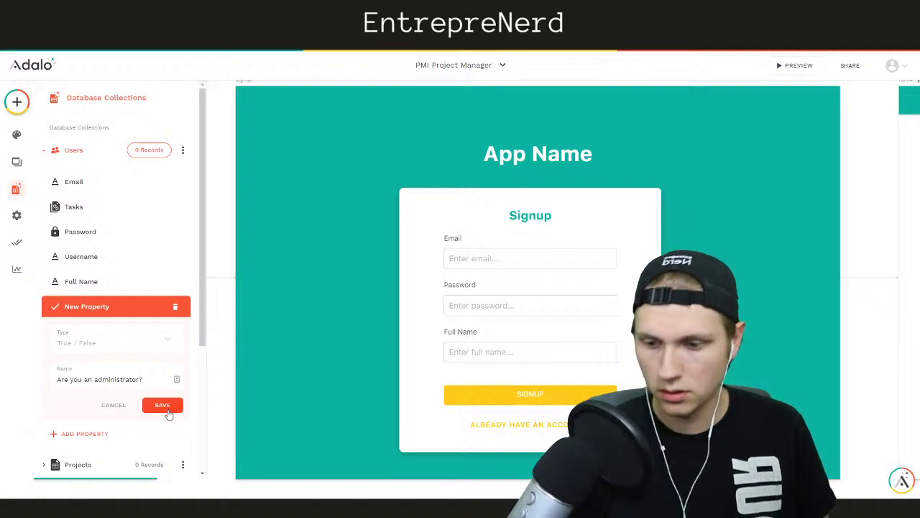
left_click(163, 406)
left_click(514, 288)
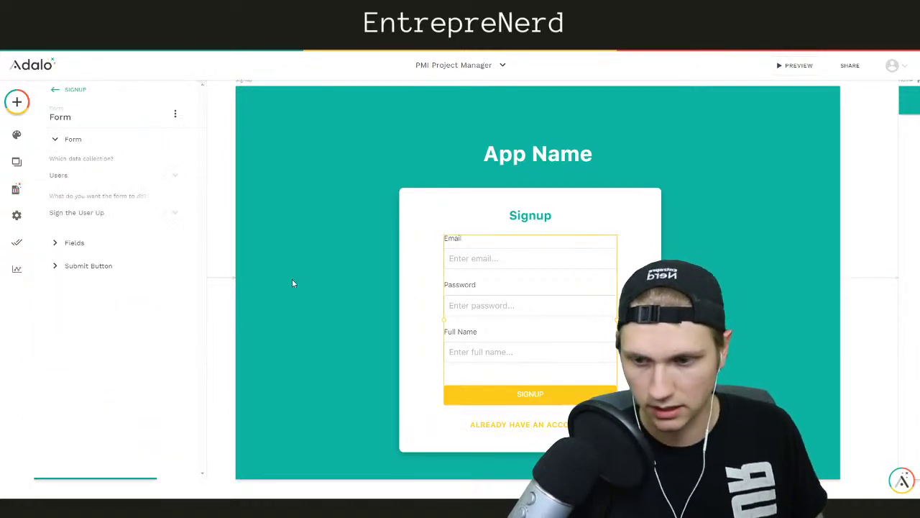
Add the 'Are you an administrator?' checkbox as a visible Signup form field
left_click(86, 240)
left_click(97, 274)
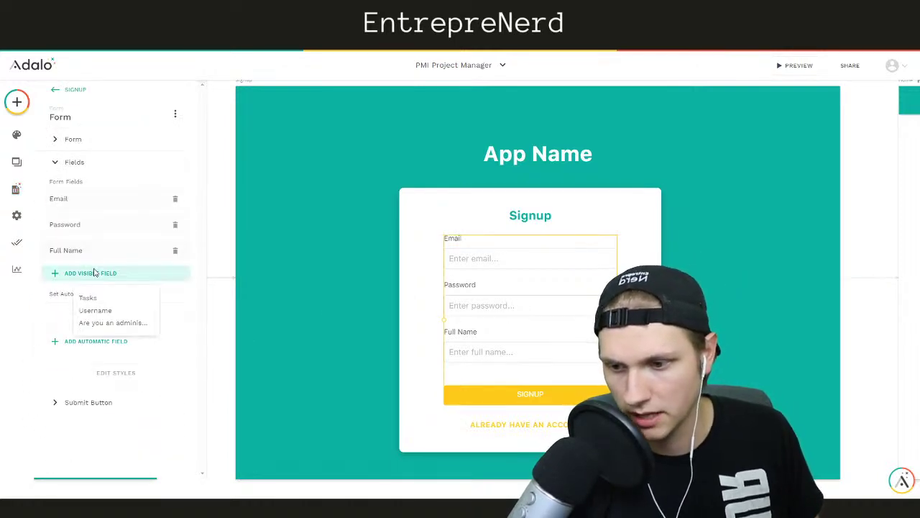
left_click(105, 328)
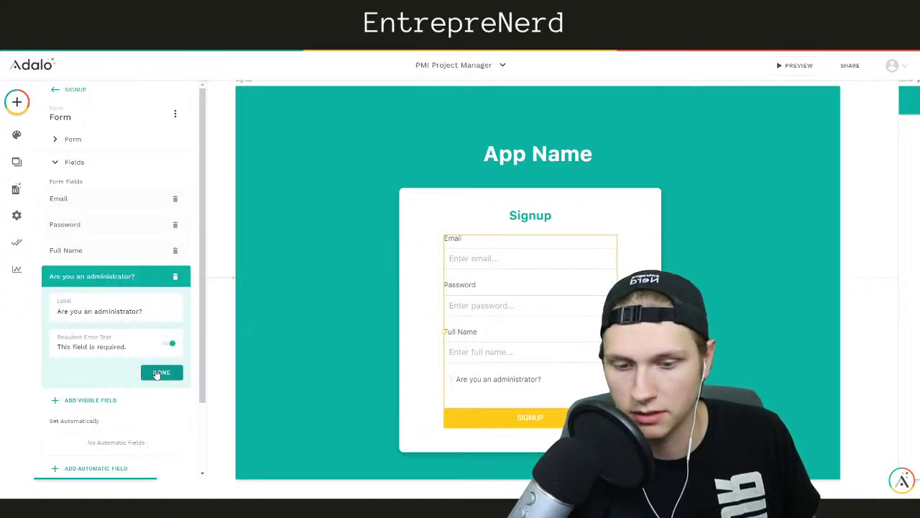
left_click(158, 372)
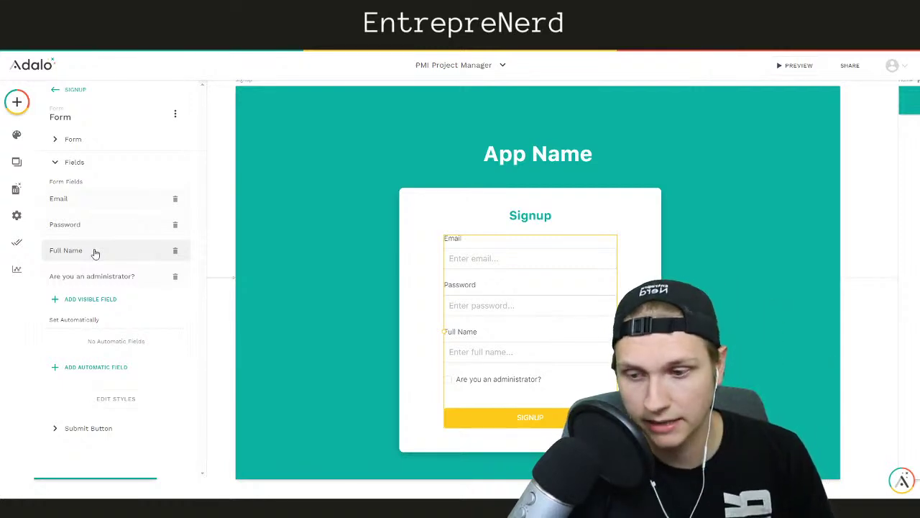
Delete the Full Name field from the Signup form and deselect the form
left_click(96, 299)
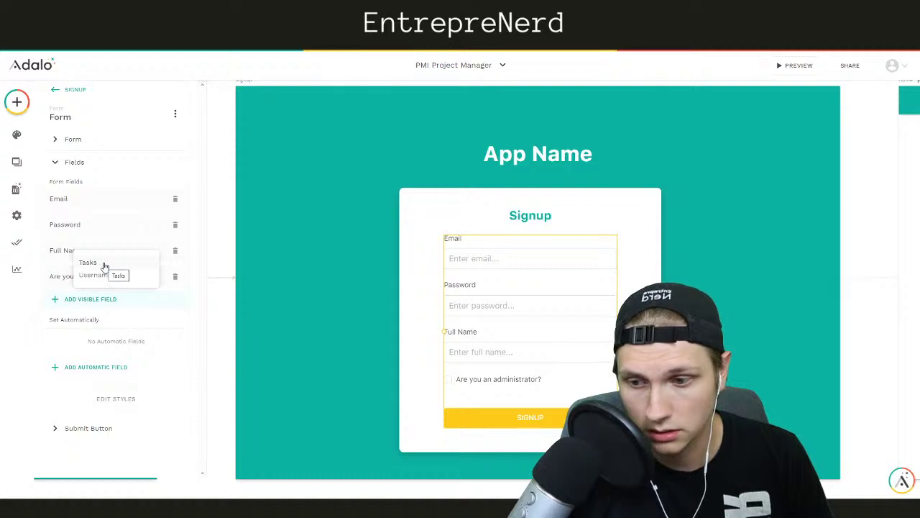
left_click(263, 254)
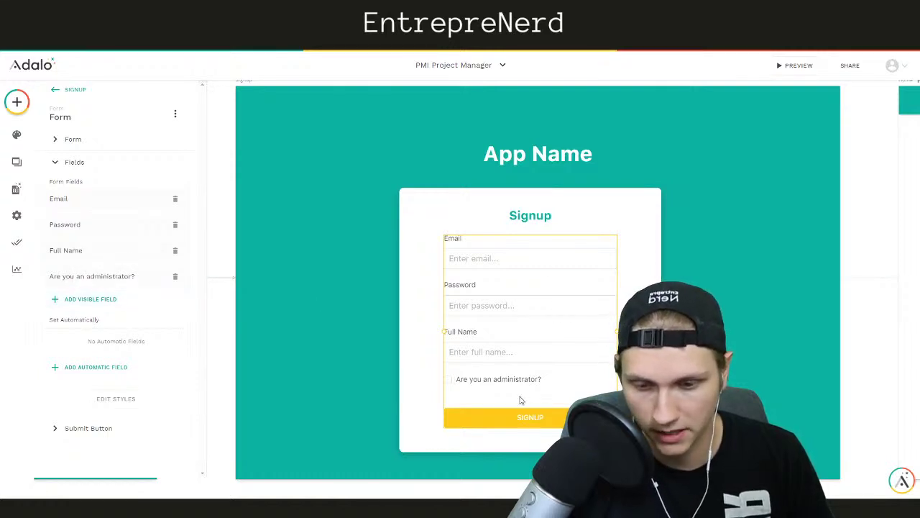
left_click(176, 250)
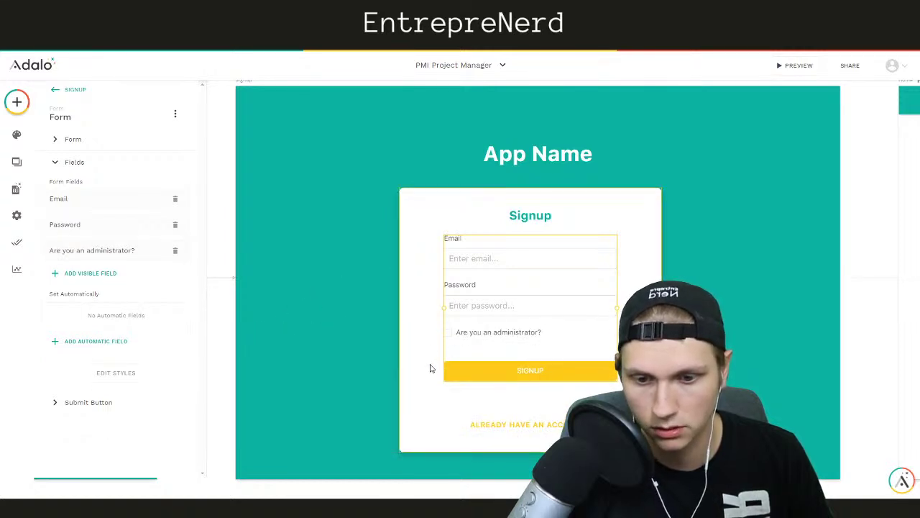
left_click(855, 241)
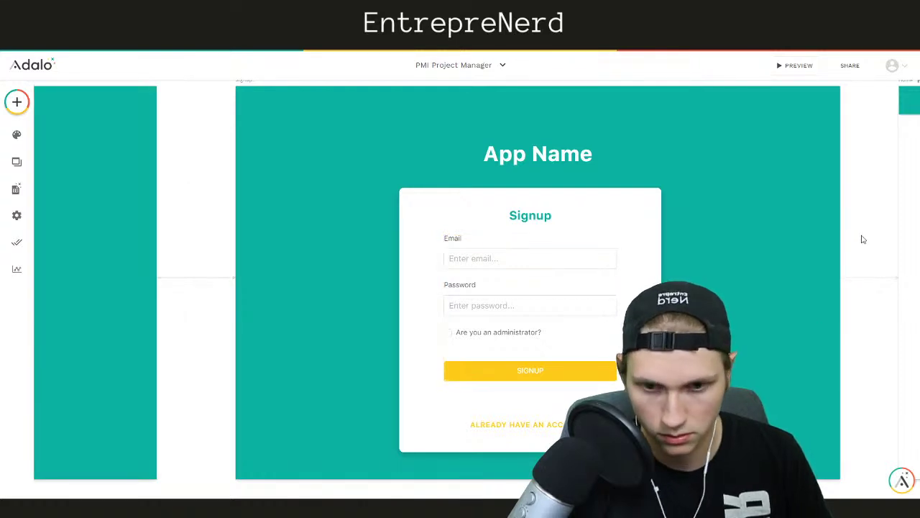
Place a button on the Home screen labelled 'Add a new task' and widen it
scroll(863, 239, "left", 8)
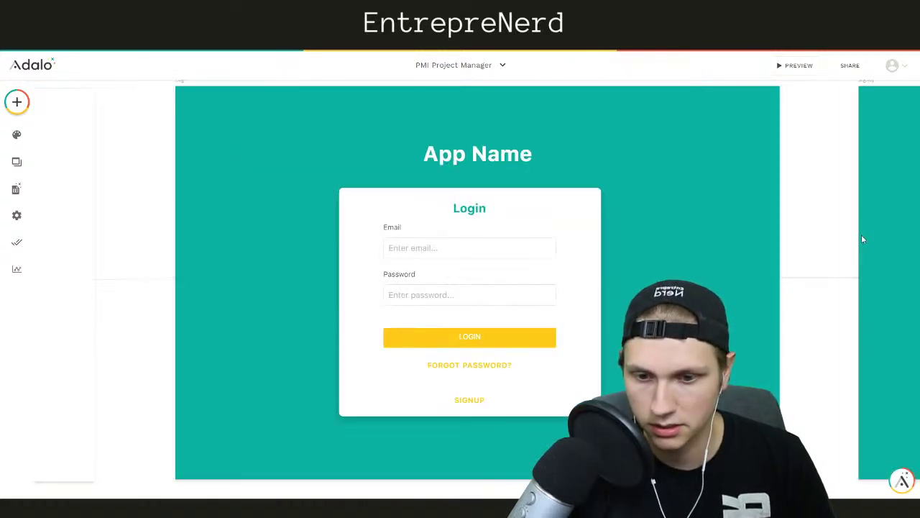
scroll(863, 240, "right", 10)
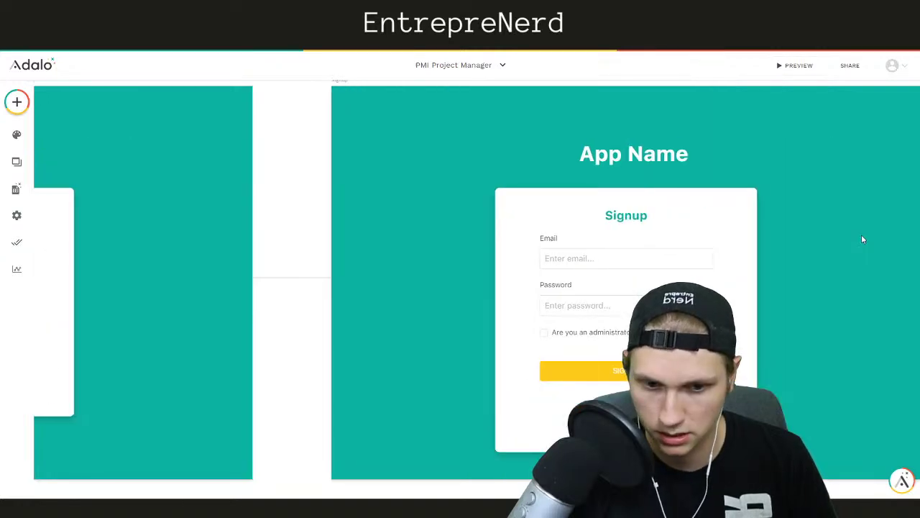
scroll(863, 239, "right", 10)
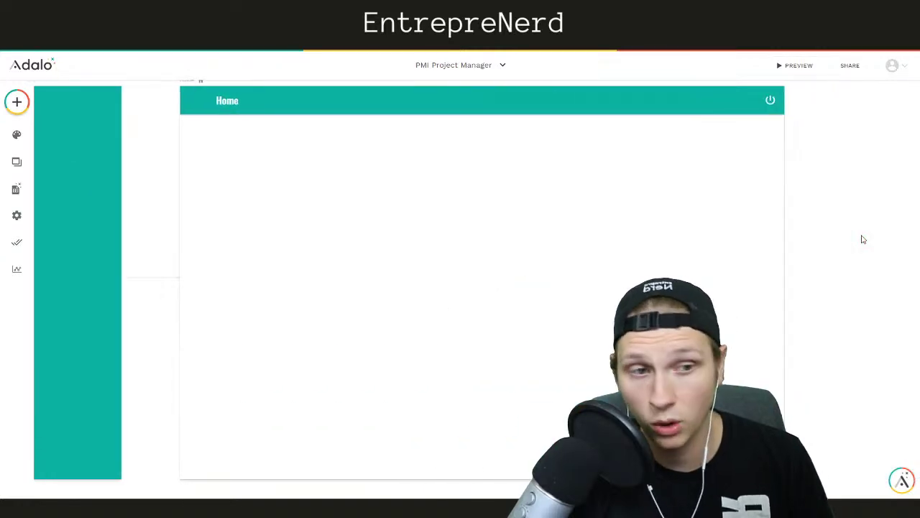
left_click(19, 106)
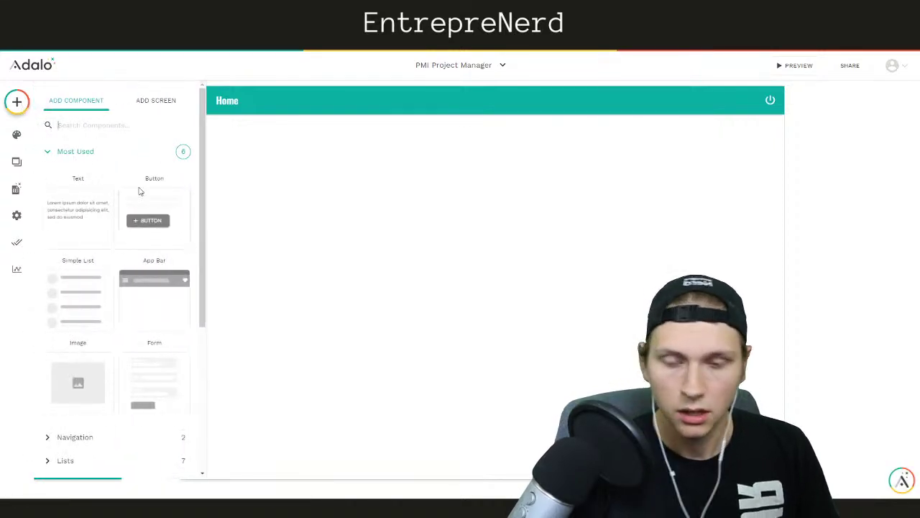
left_click_drag(134, 211, 244, 141)
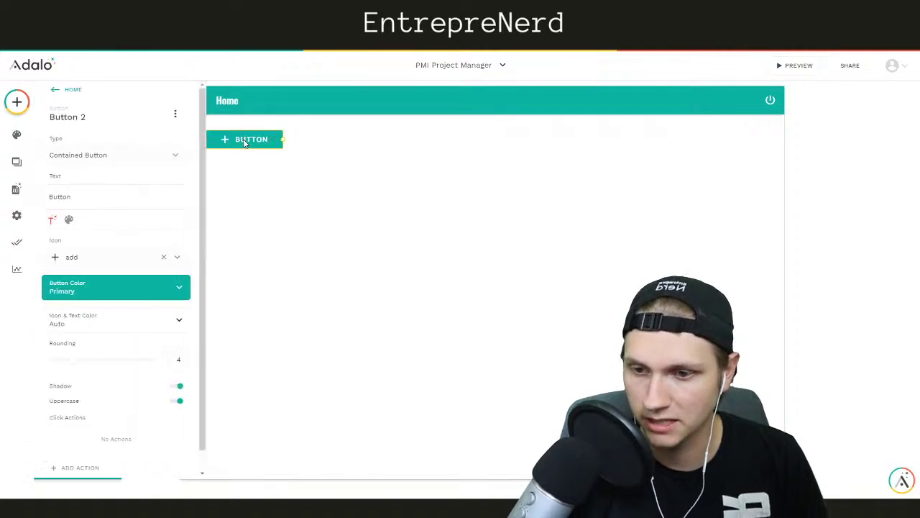
double_click(85, 200)
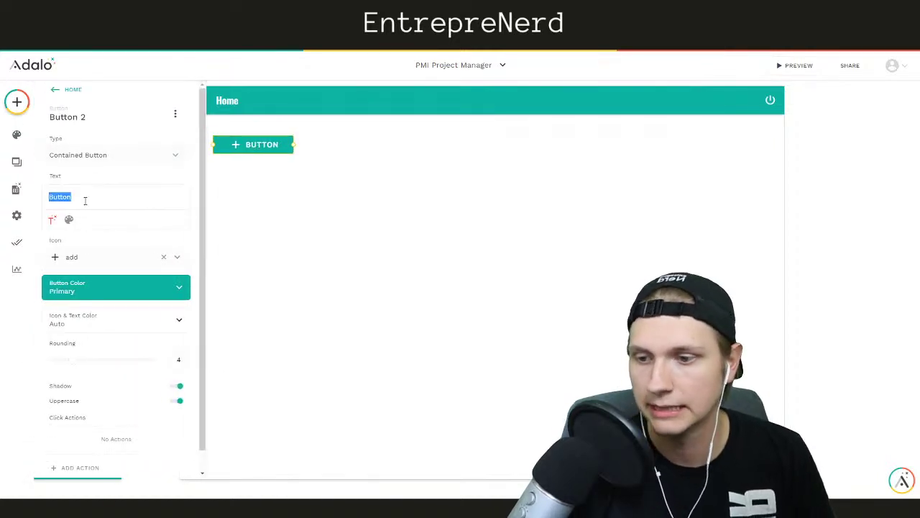
type("Add a new task")
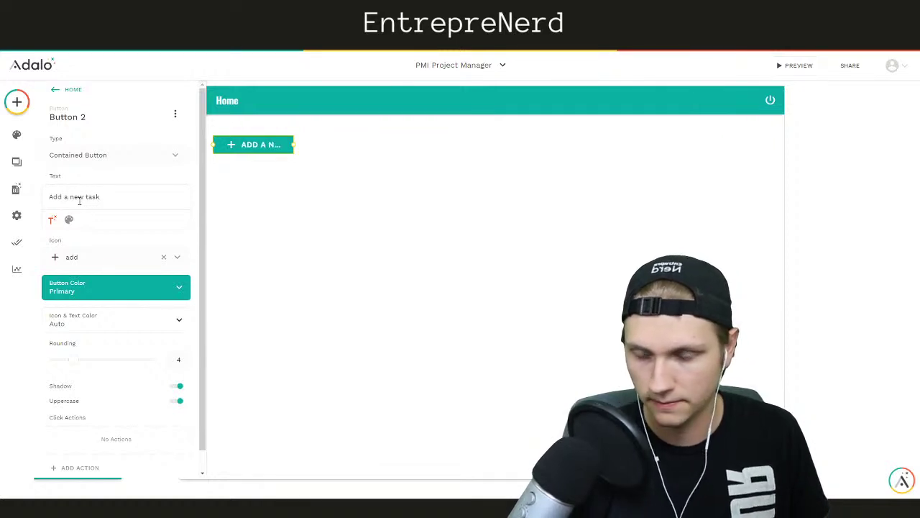
left_click_drag(295, 145, 324, 146)
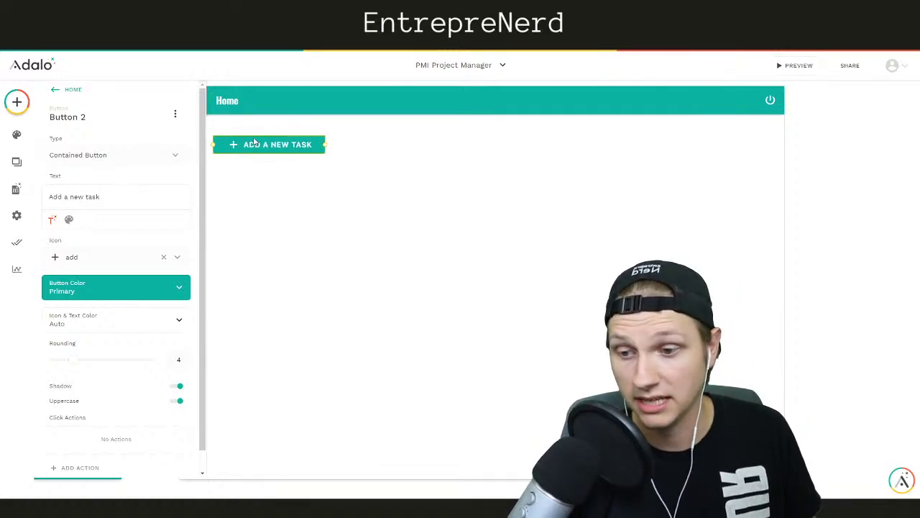
Make the button Sometimes Visible, only when Logged In User's 'Are you an administrator?' is true
left_click(176, 115)
left_click(173, 143)
left_click(99, 156)
left_click(77, 200)
left_click(84, 198)
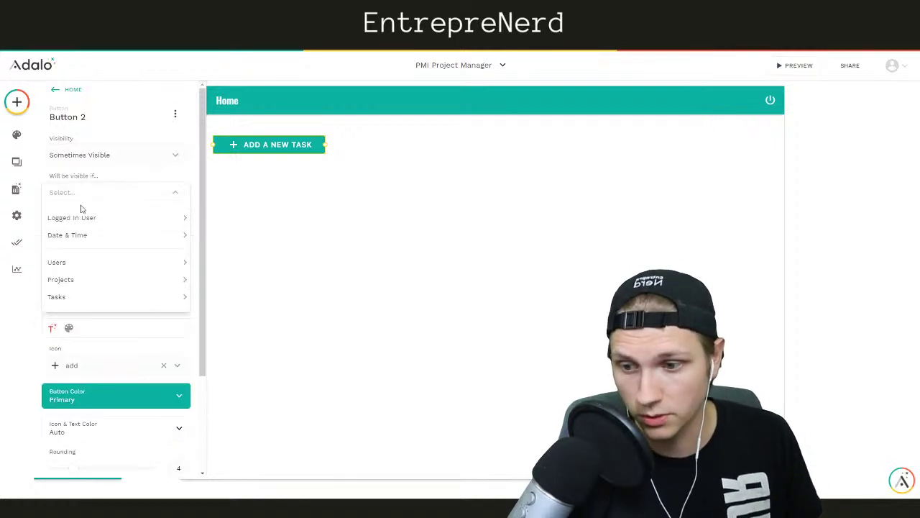
mouse_move(75, 221)
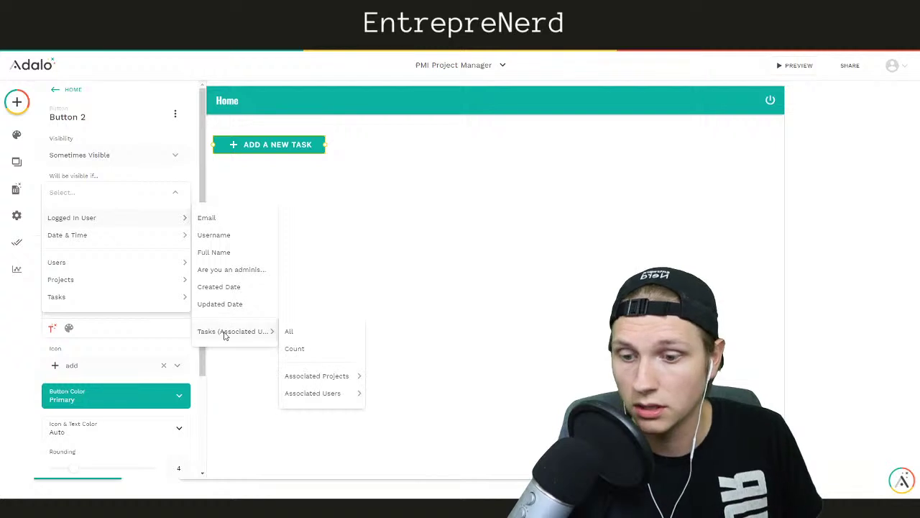
left_click(220, 274)
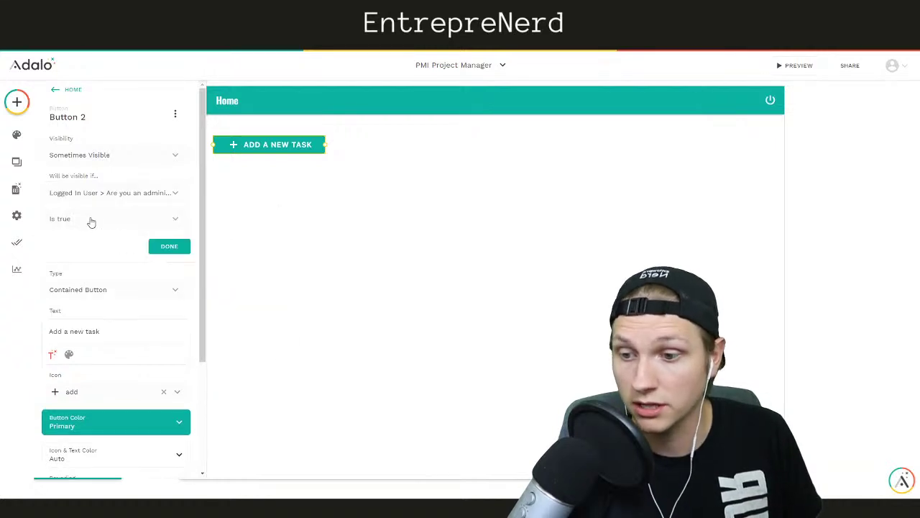
left_click(163, 246)
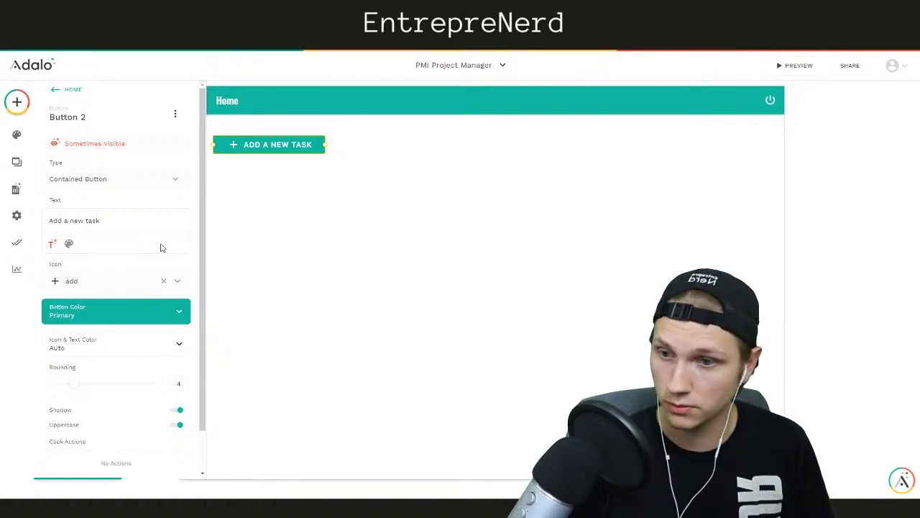
left_click(336, 214)
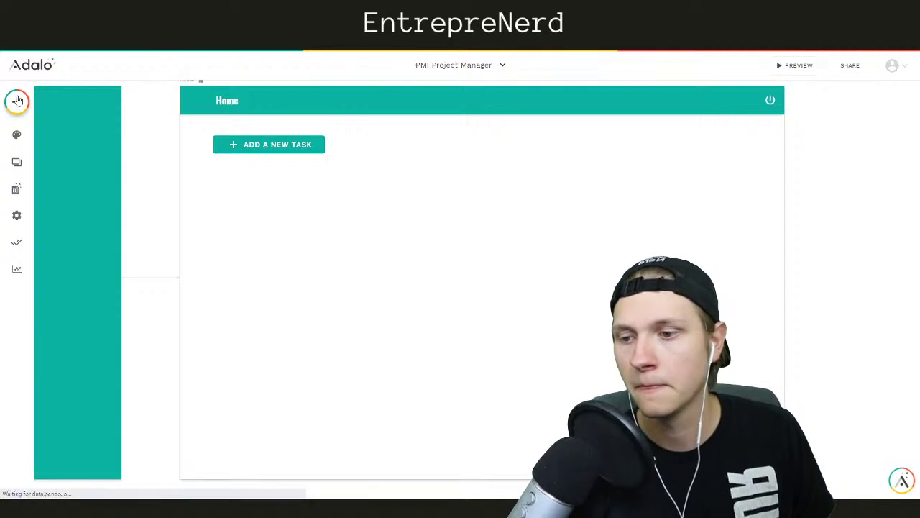
Reselect the ADD A NEW TASK button and begin adding a click action
left_click(17, 101)
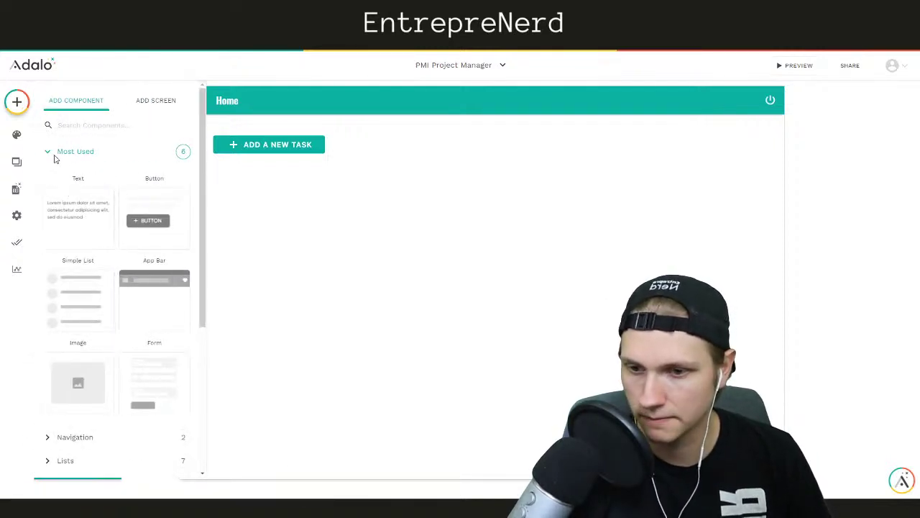
left_click(288, 170)
left_click(284, 148)
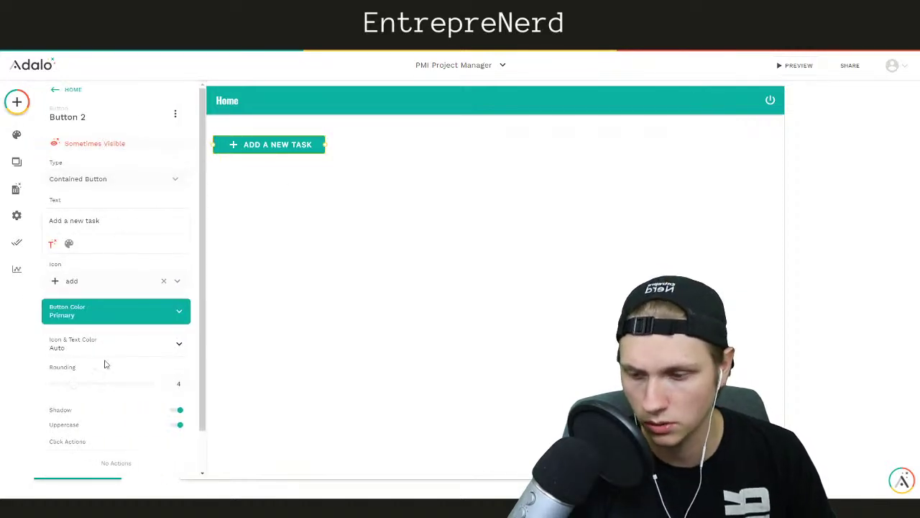
scroll(112, 381, "down", 1)
left_click(87, 450)
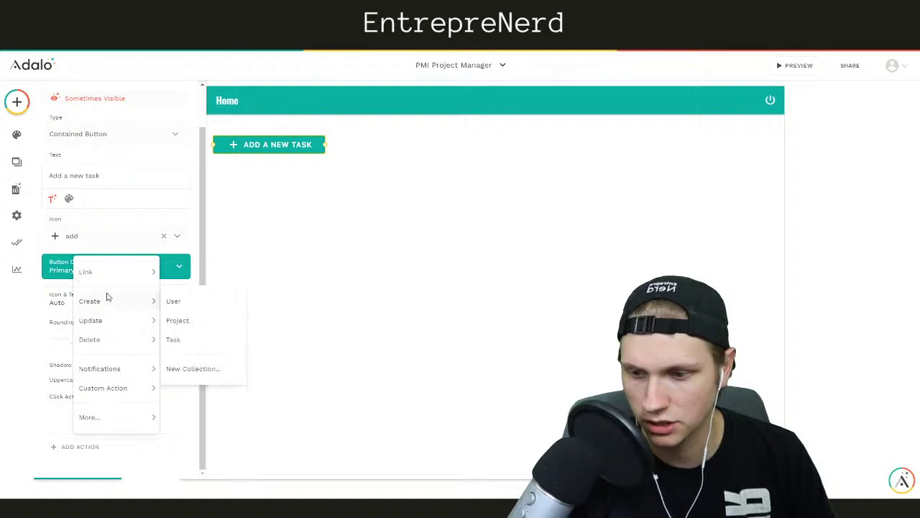
Link the button to a new Form-template screen named 'Add Task'
mouse_move(107, 272)
left_click(188, 273)
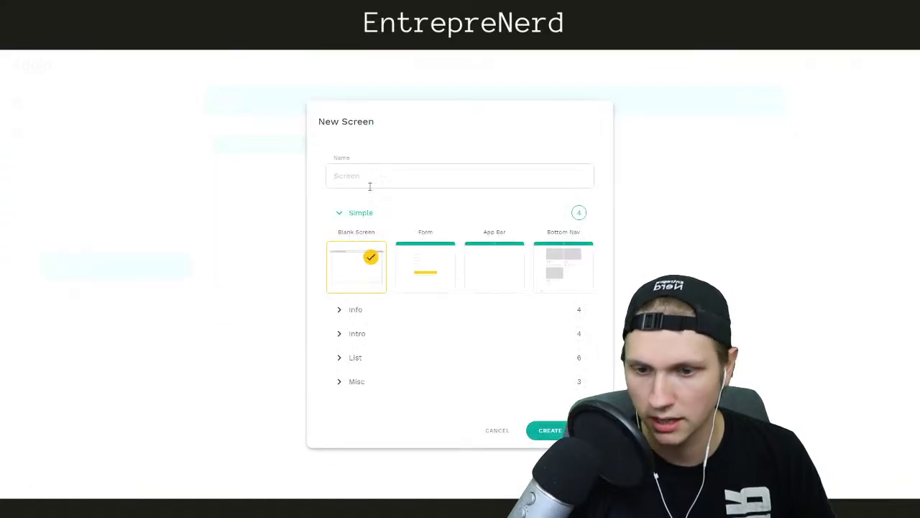
left_click(426, 265)
left_click(392, 170)
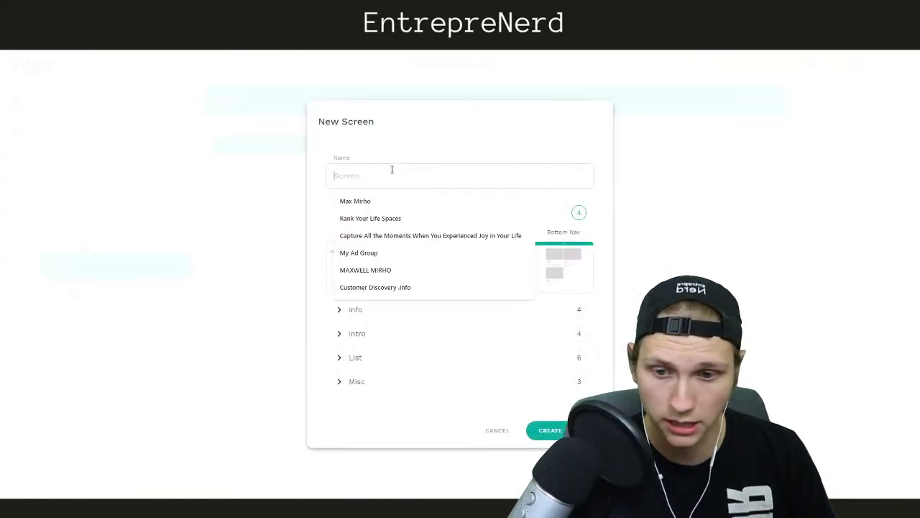
type("Add Tas")
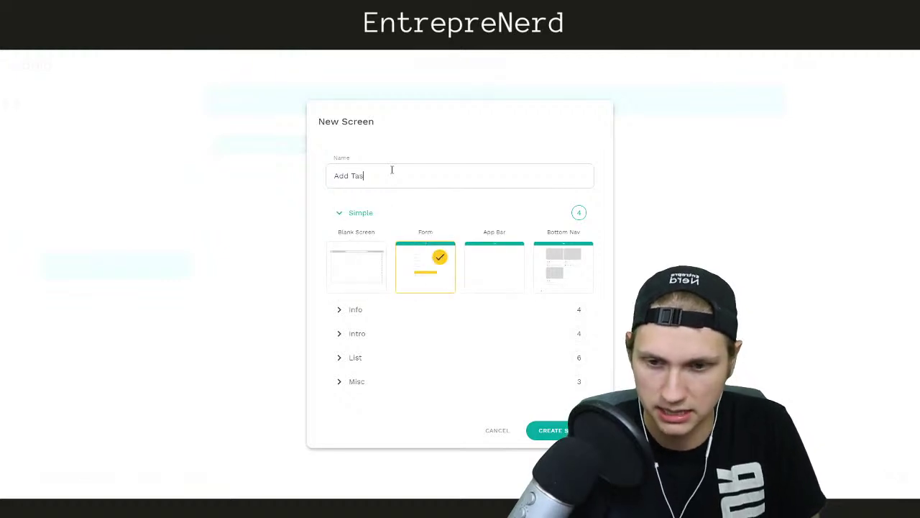
type("k")
left_click(554, 430)
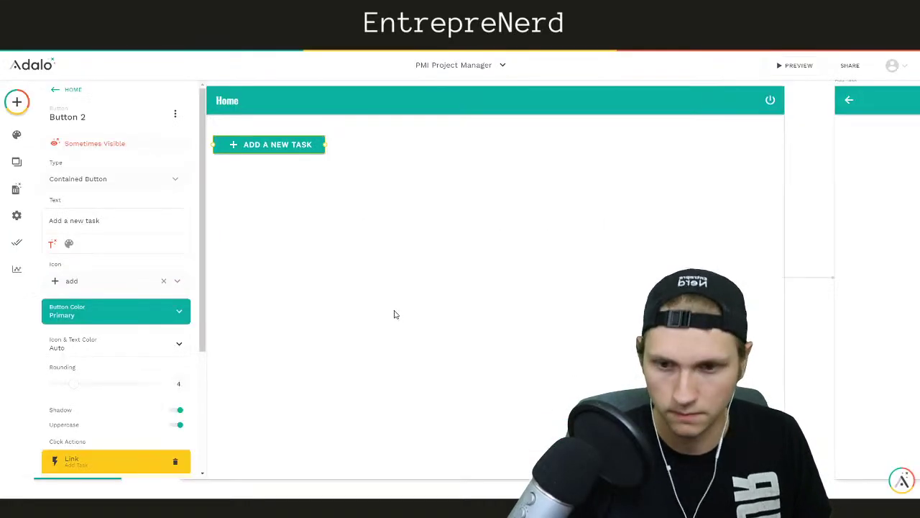
left_click(799, 214)
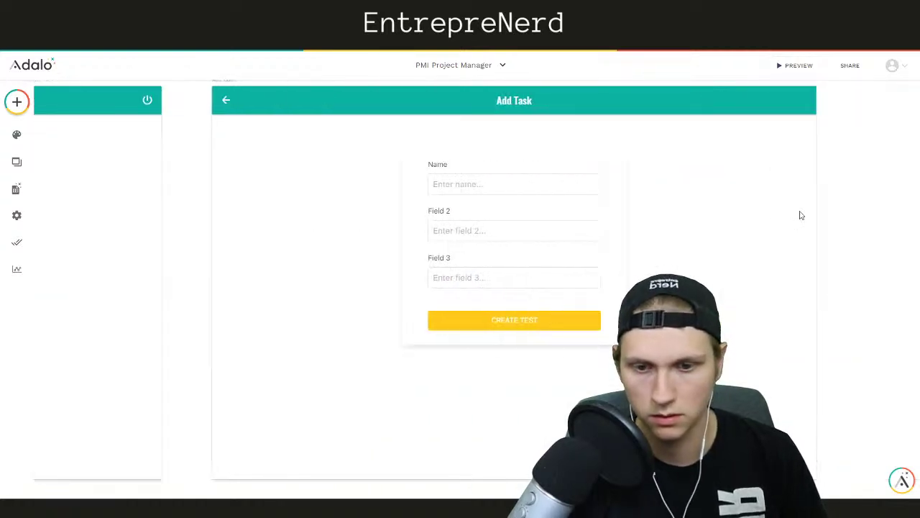
Set the Add Task form to create Tasks and remove its Completed field
left_click(513, 230)
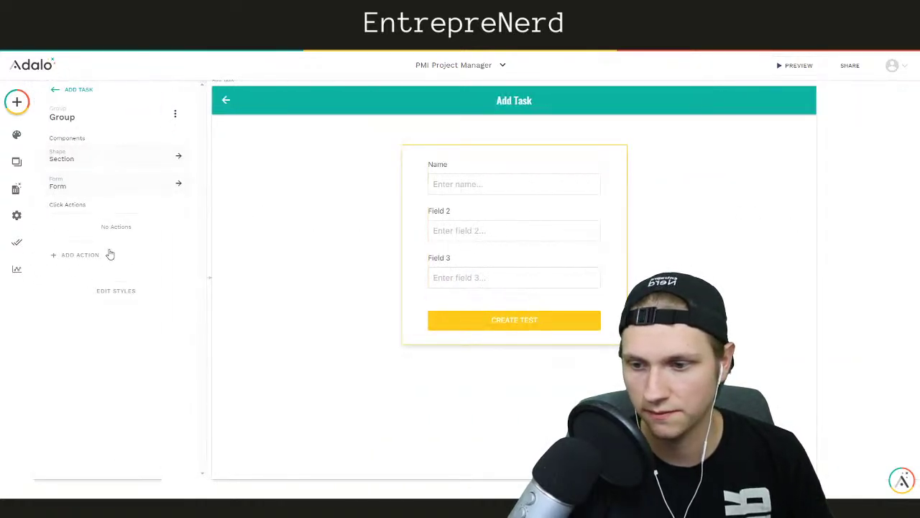
left_click(482, 237)
left_click(104, 175)
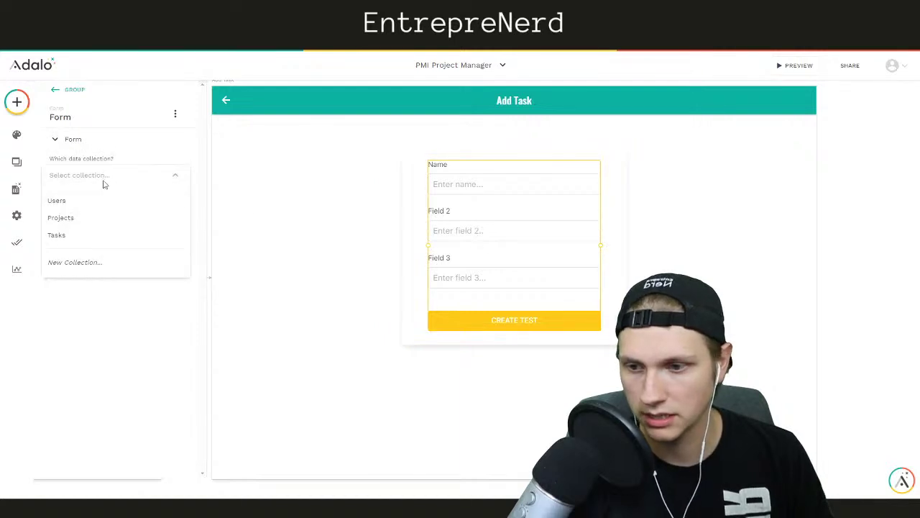
left_click(61, 234)
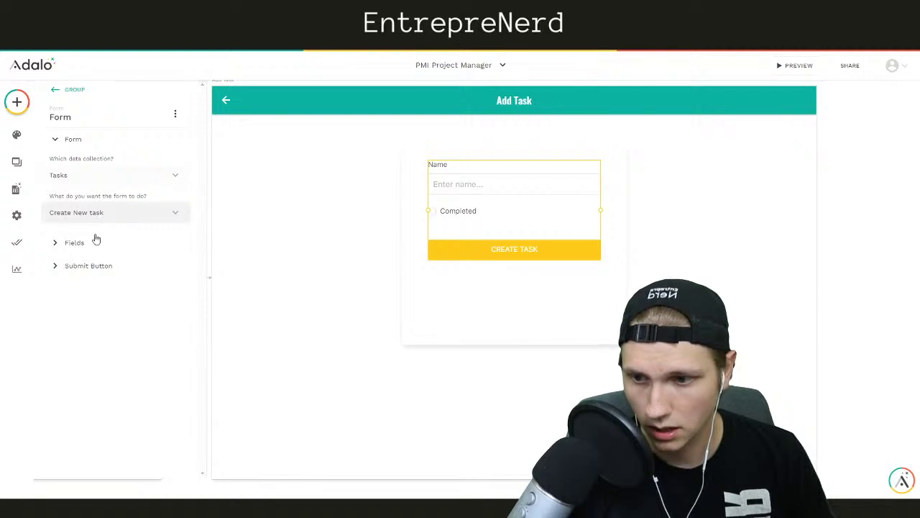
left_click(88, 244)
left_click(174, 225)
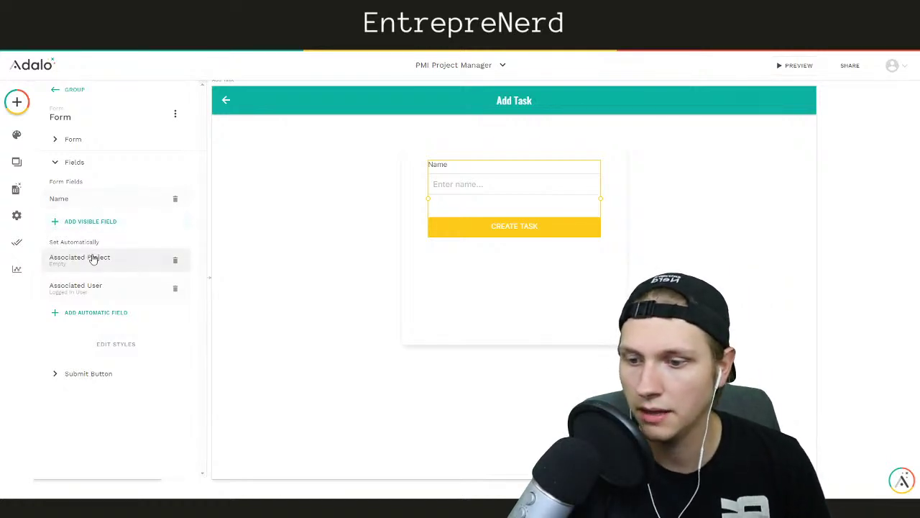
Drop automatic Associated Project, keeping Associated User set to Logged In User
left_click(174, 260)
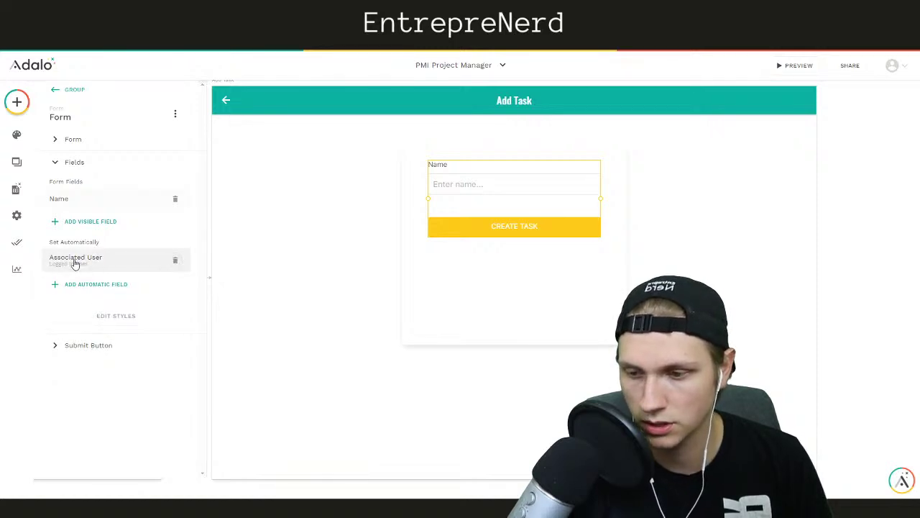
left_click_drag(90, 266, 88, 269)
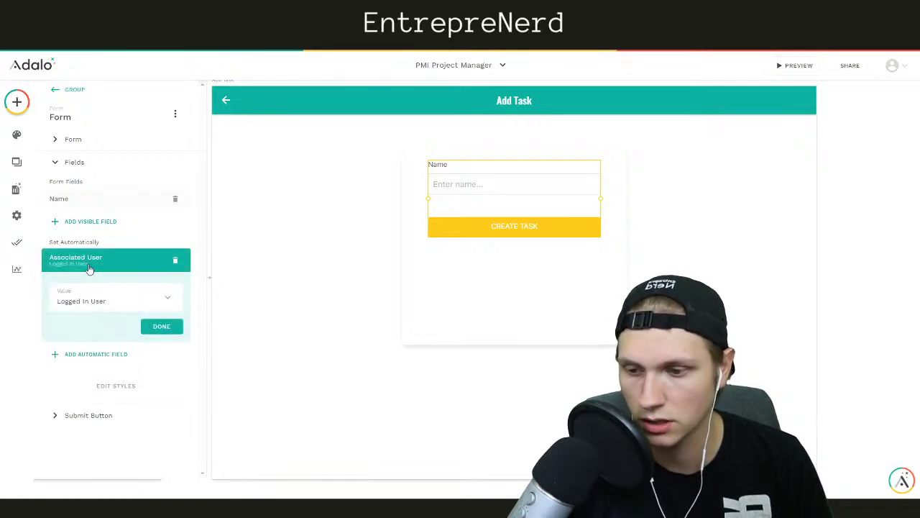
left_click(110, 300)
left_click(100, 297)
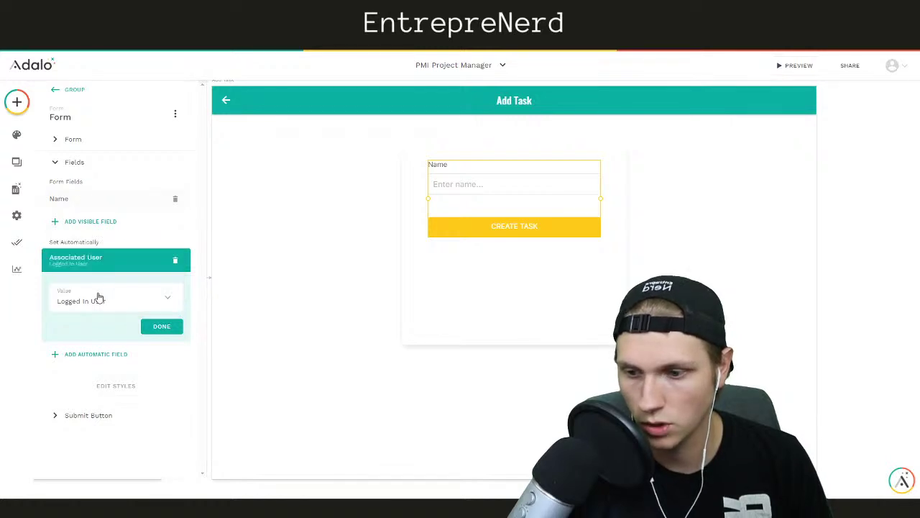
left_click(174, 263)
left_click(87, 223)
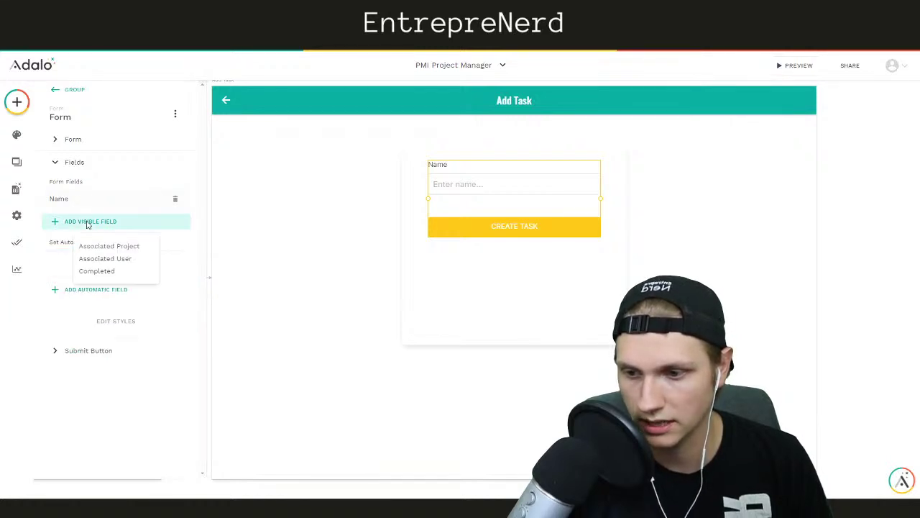
Add Associated User, labelled Assignee, and Associated Project as visible form fields
left_click(101, 261)
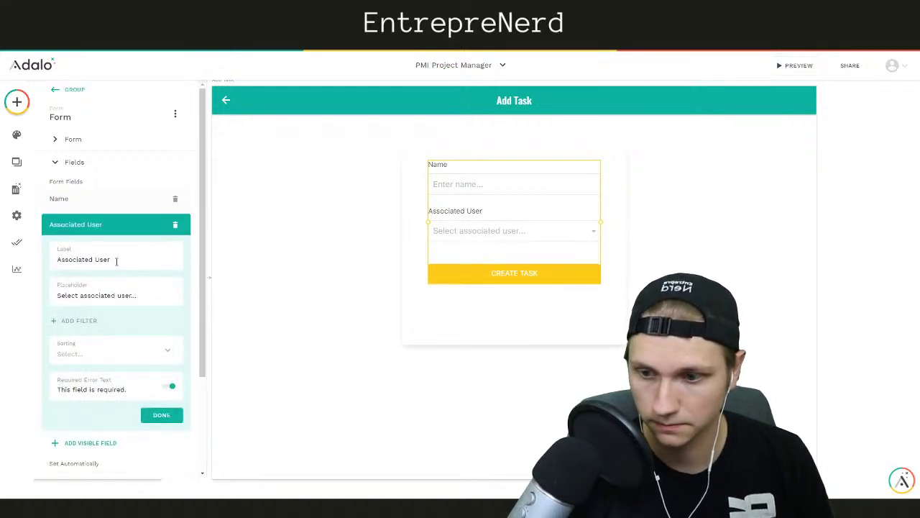
left_click_drag(113, 261, 45, 267)
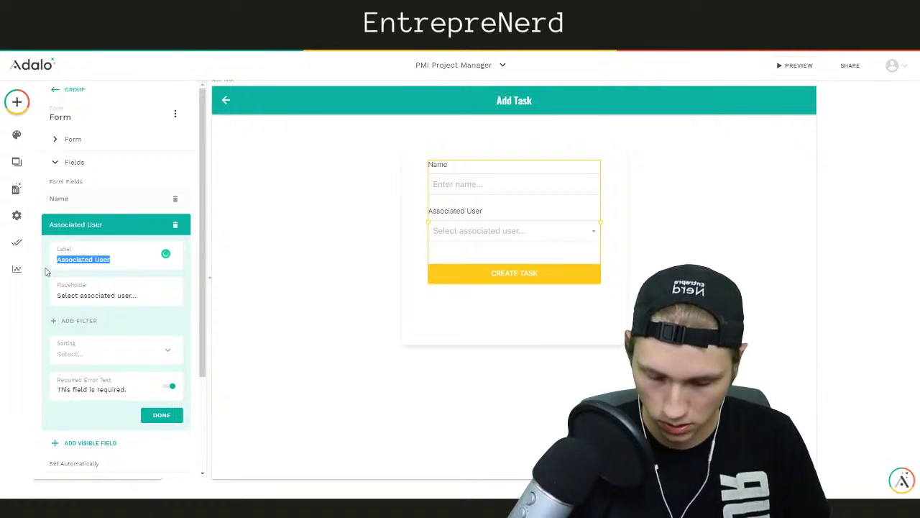
type("Assi")
key("BackSpace")
key("BackSpace")
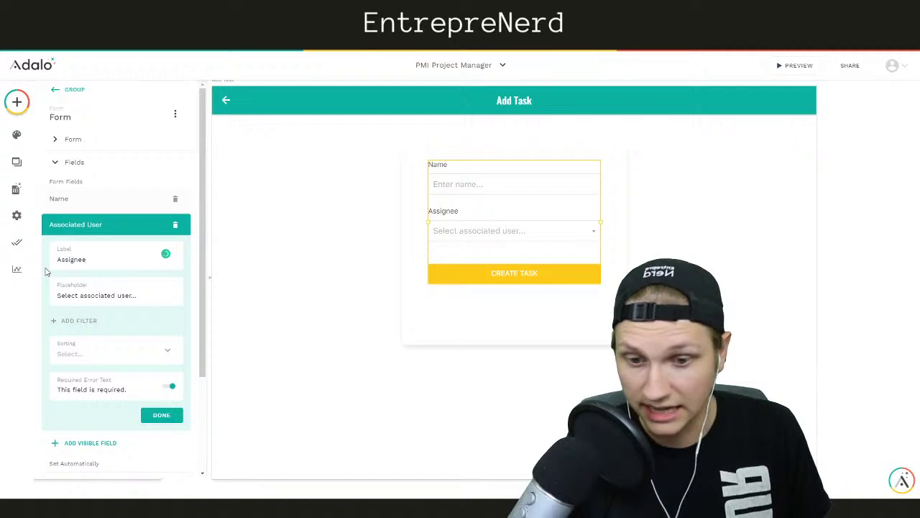
left_click(92, 224)
left_click(82, 248)
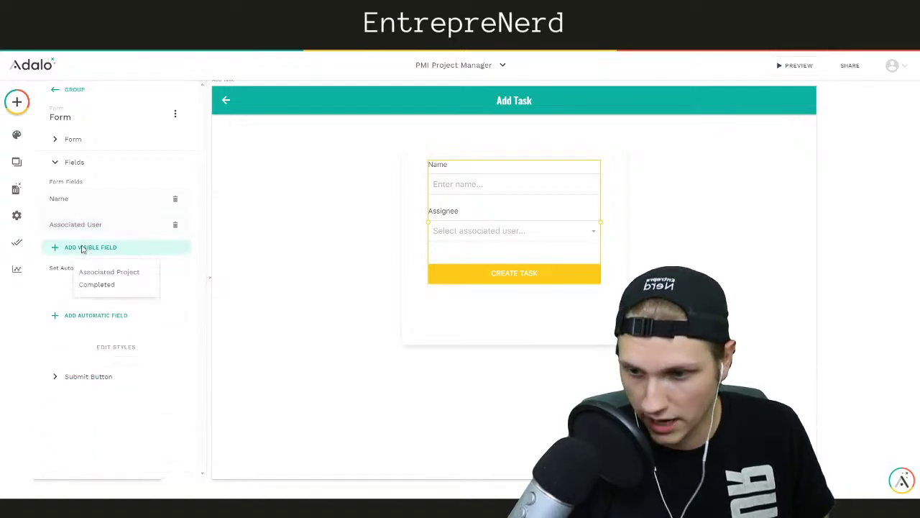
left_click(95, 276)
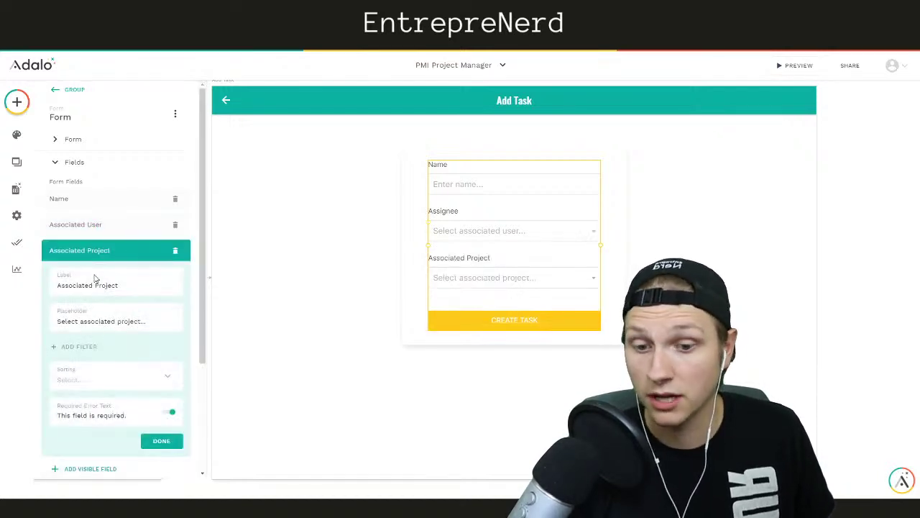
left_click(75, 249)
left_click(85, 274)
left_click(217, 287)
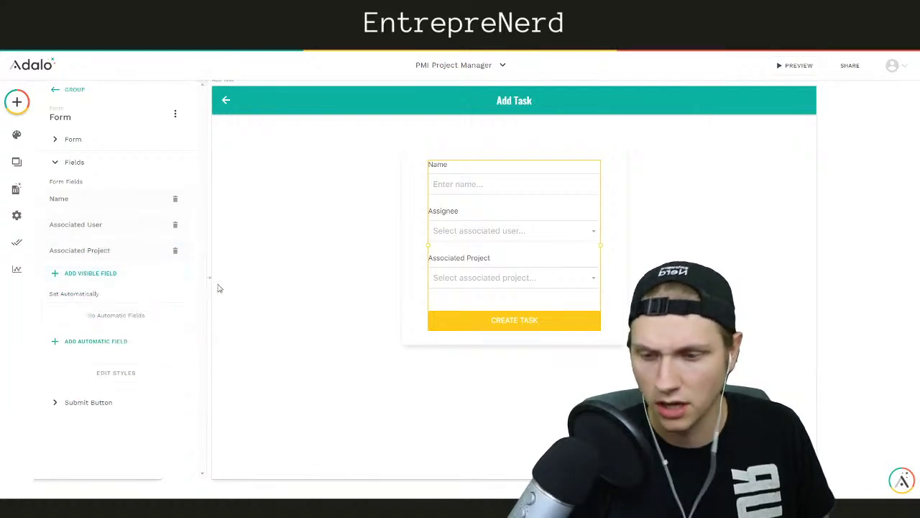
Review the CREATE TASK submit button's actions, then pan back toward Home
left_click(425, 337)
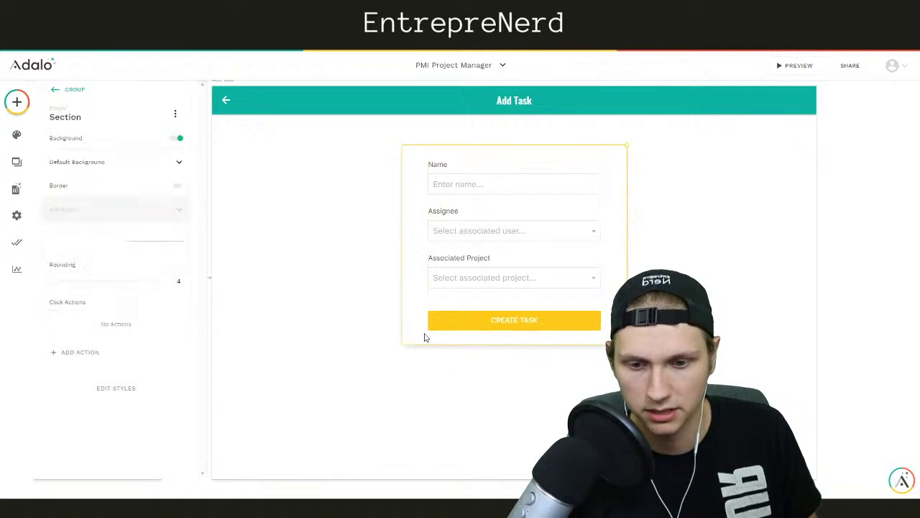
left_click(300, 319)
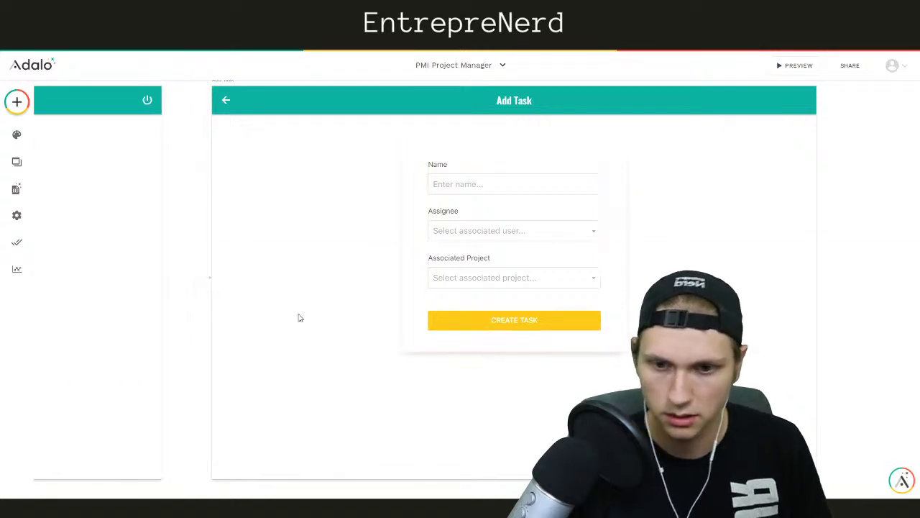
left_click(484, 234)
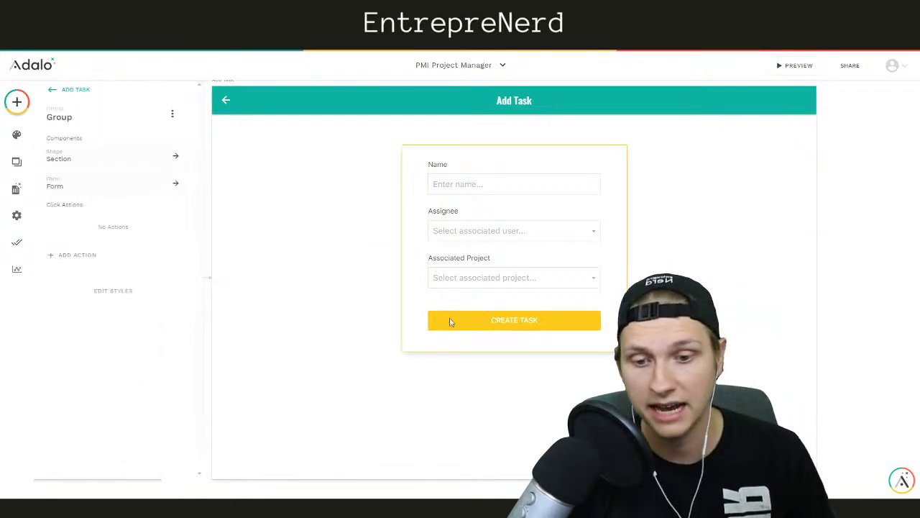
left_click(475, 308)
left_click(76, 268)
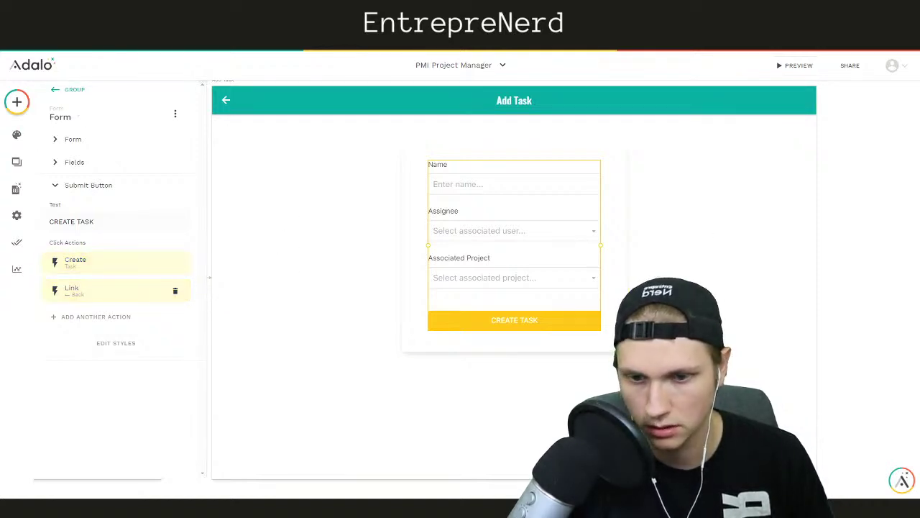
left_click(877, 191)
scroll(877, 192, "left", 10)
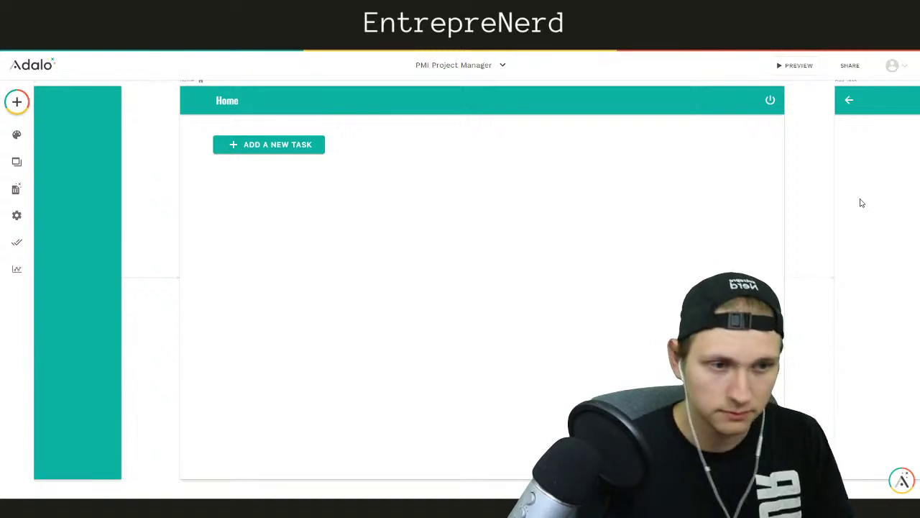
Add a Simple List component onto the Home screen
left_click(16, 102)
left_click(85, 155)
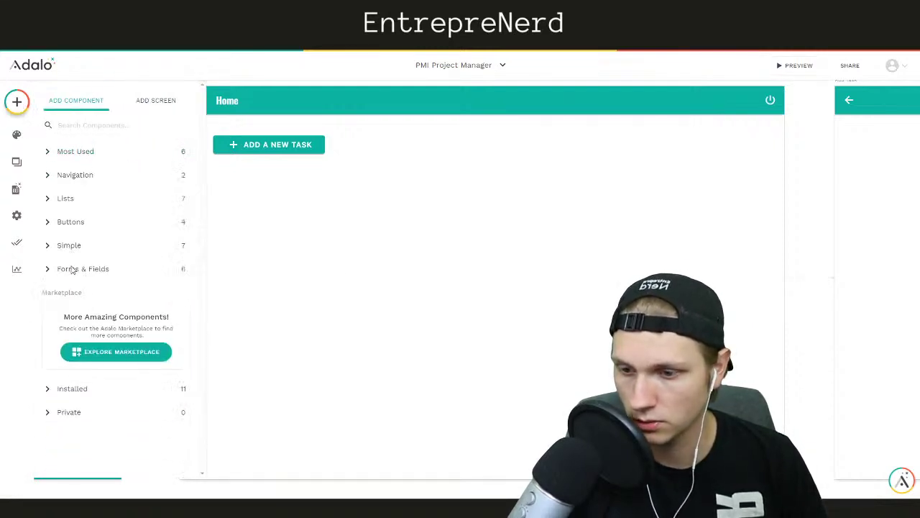
left_click(72, 267)
left_click(70, 263)
left_click(76, 204)
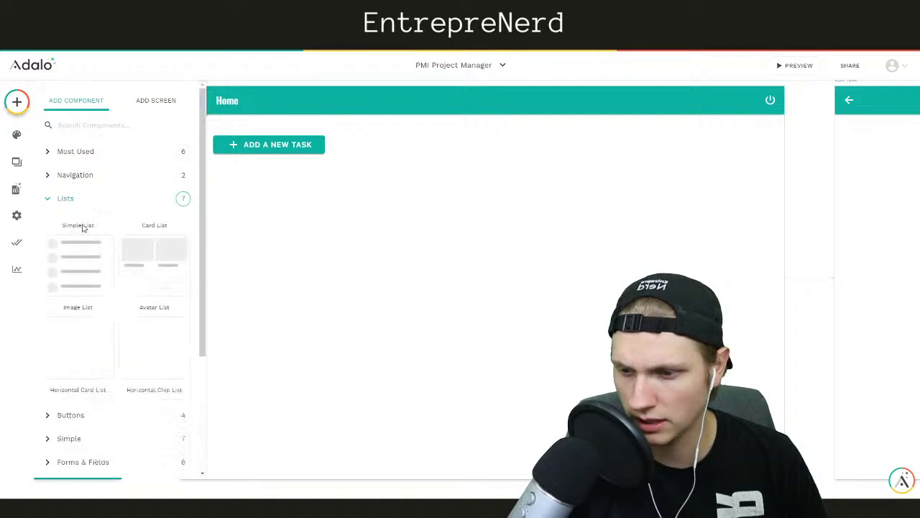
scroll(115, 410, "down", 2)
left_click_drag(102, 400, 489, 251)
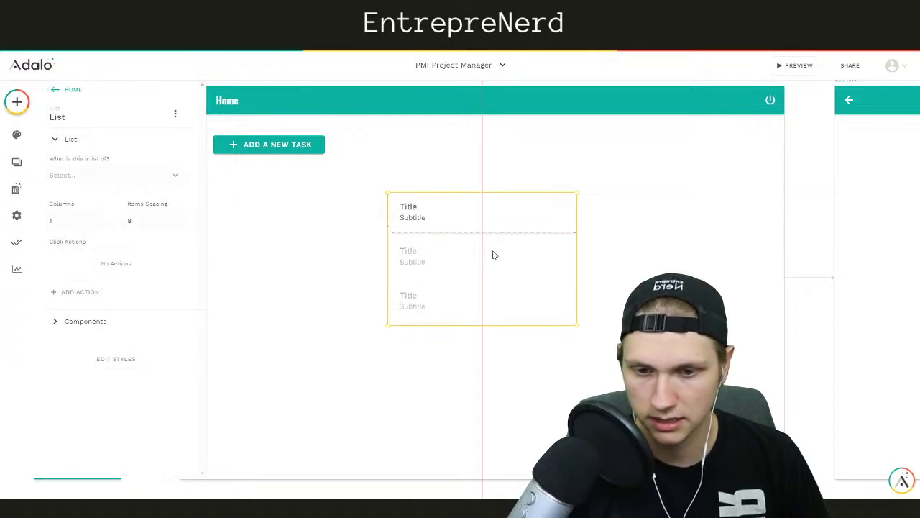
Make the list show Tasks, filtered to Logged In User > Tasks
left_click(81, 179)
left_click(57, 235)
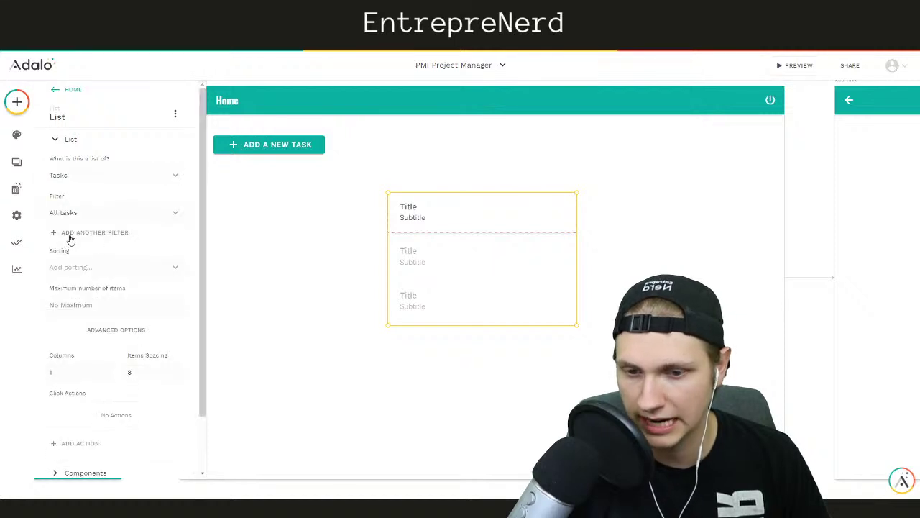
left_click(90, 217)
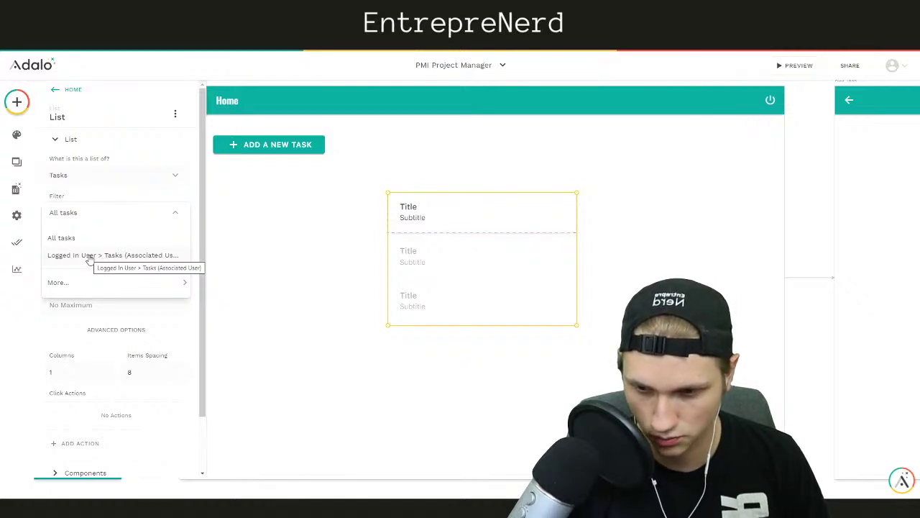
left_click(89, 256)
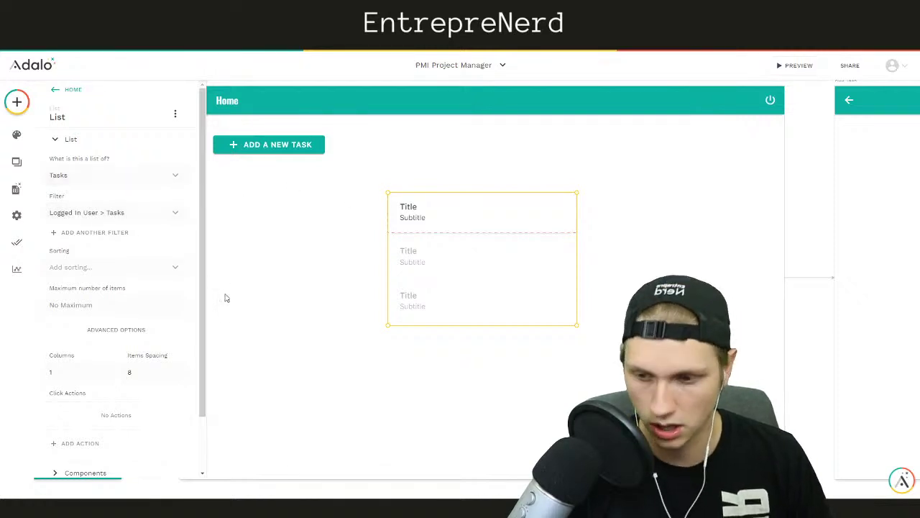
Replace the list item's Title placeholder with Magic Text Current Task > Name
left_click(414, 208)
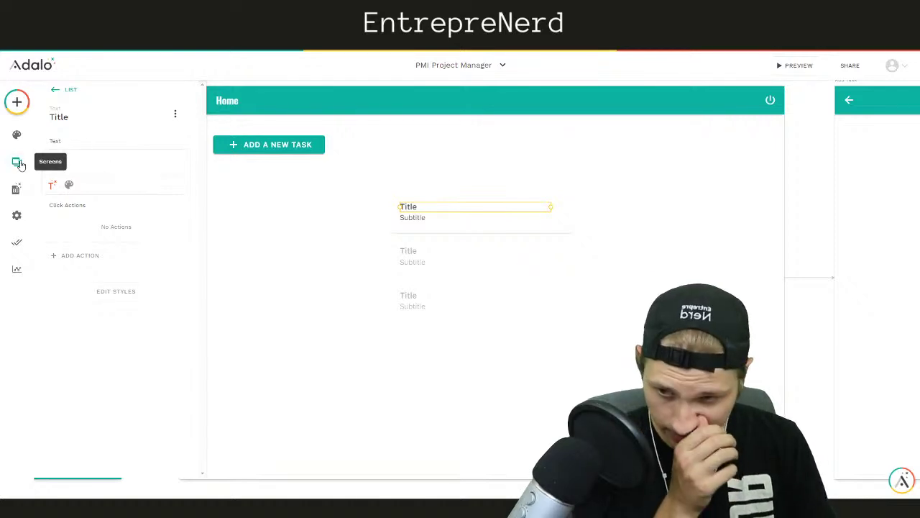
double_click(88, 160)
key("BackSpace")
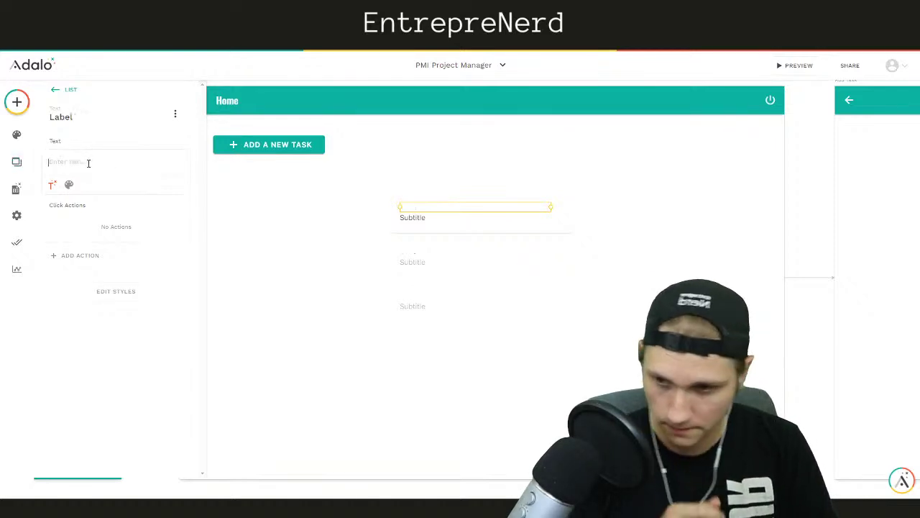
left_click(53, 183)
mouse_move(70, 214)
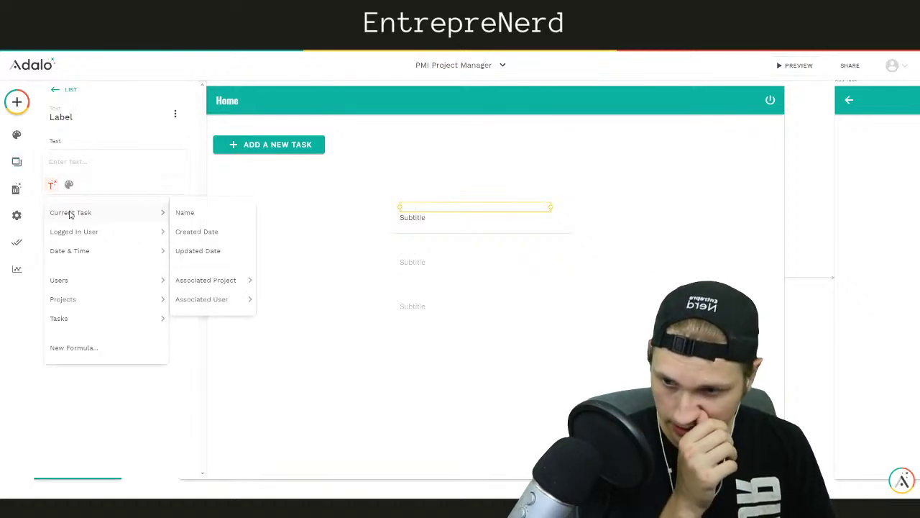
left_click(186, 214)
Clear the list item's Subtitle placeholder text, leaving it empty
left_click(408, 216)
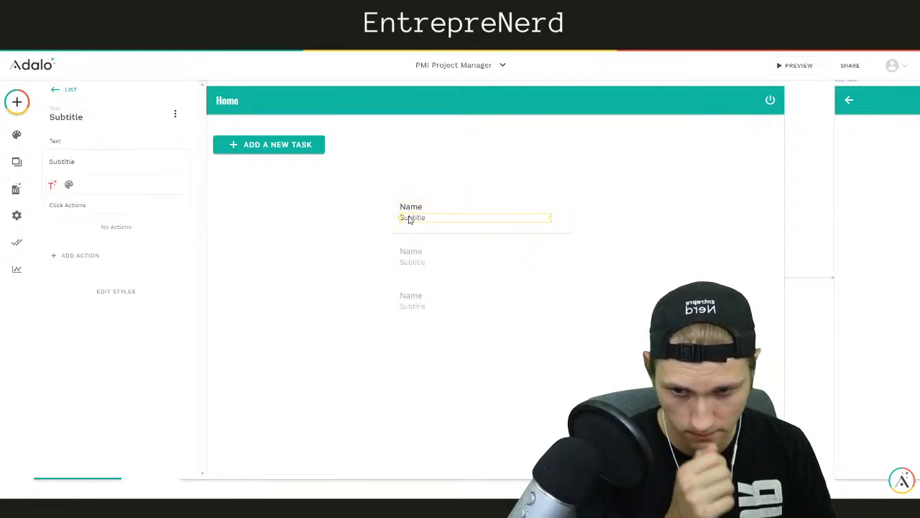
double_click(409, 216)
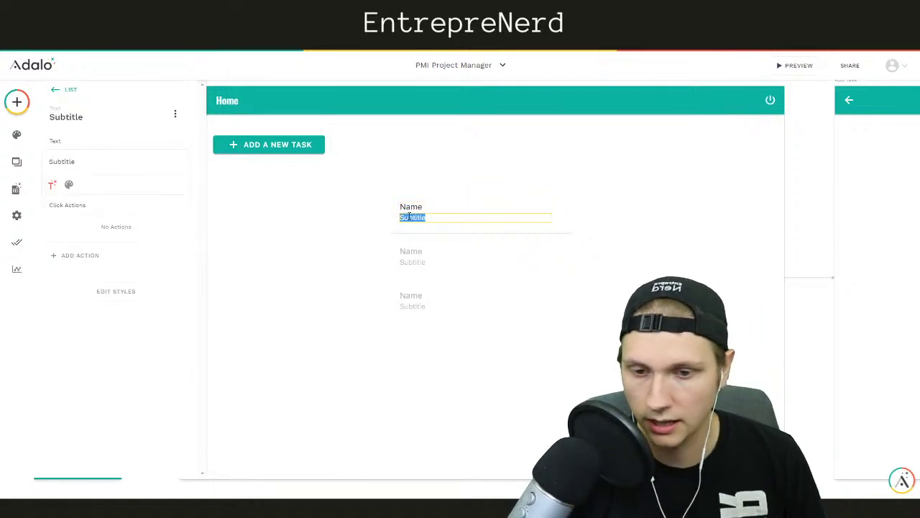
left_click(74, 161)
double_click(75, 161)
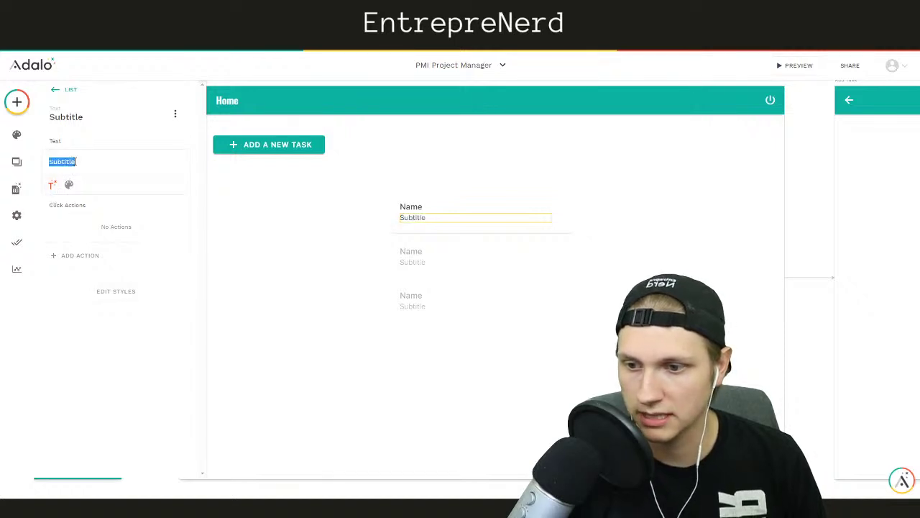
key("BackSpace")
left_click(52, 184)
mouse_move(75, 213)
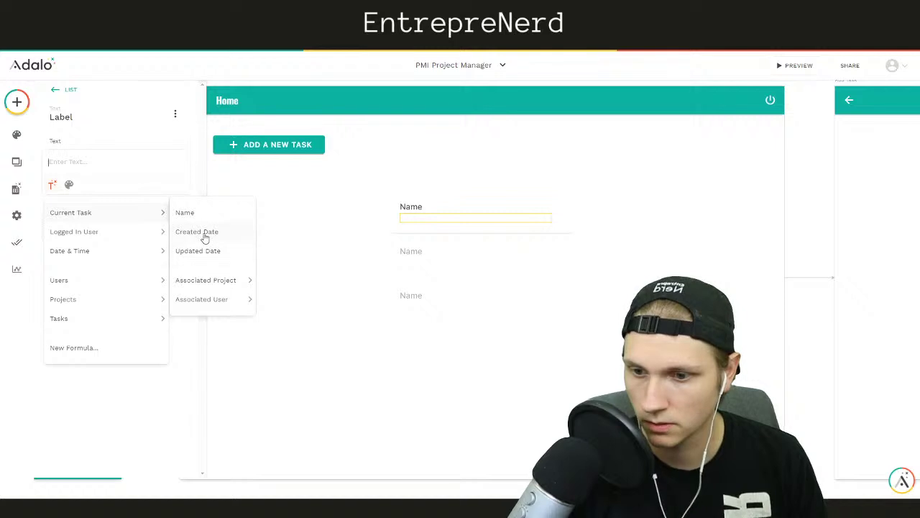
left_click(316, 221)
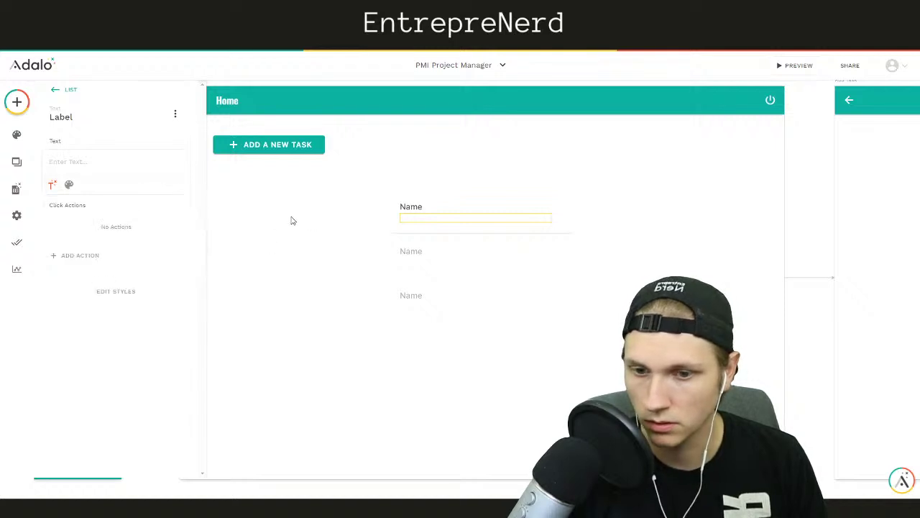
Add a Date property named 'Due Date' to the Tasks collection and save it
left_click(16, 188)
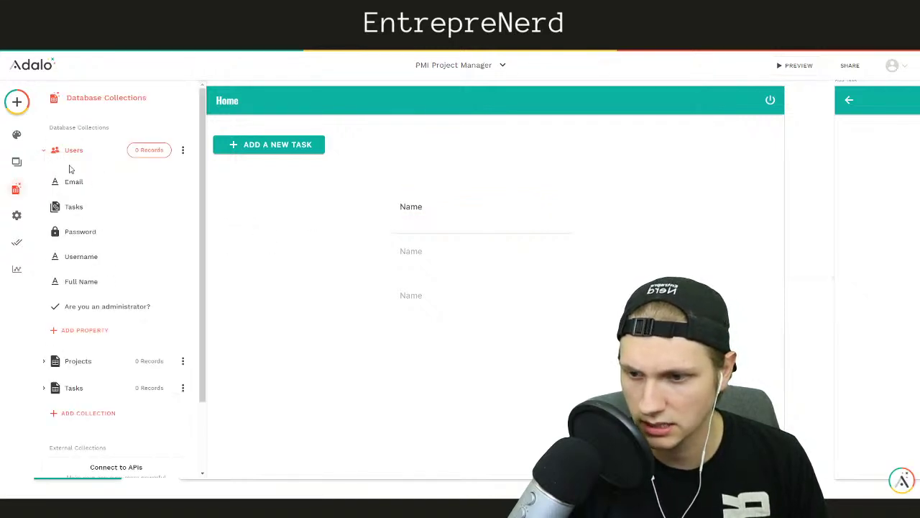
left_click(71, 150)
left_click(85, 208)
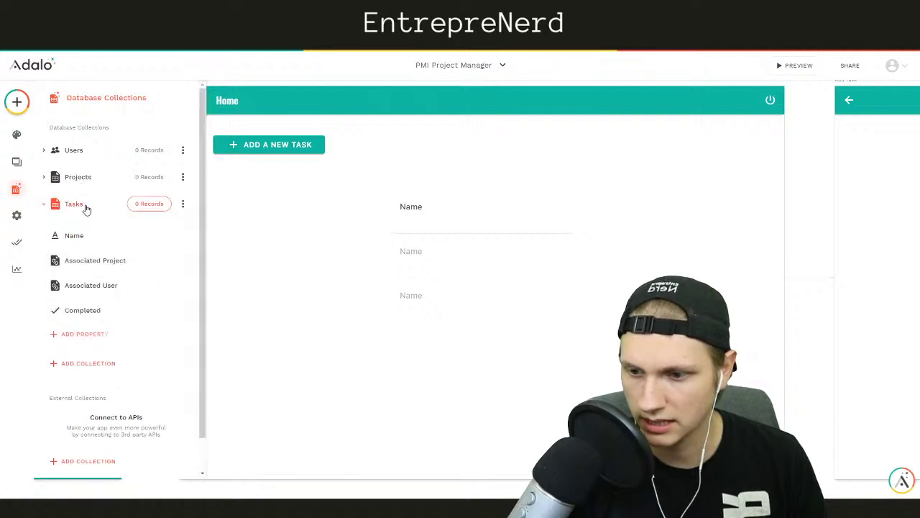
left_click(81, 333)
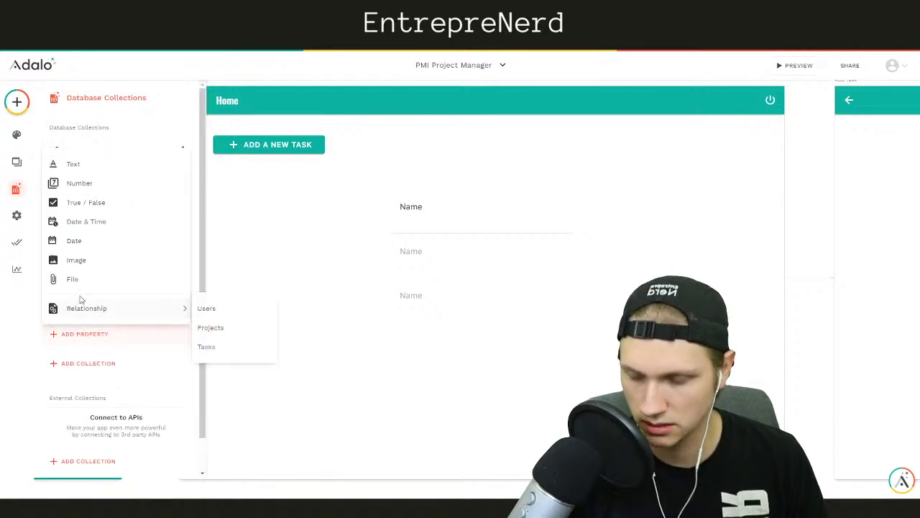
mouse_move(92, 310)
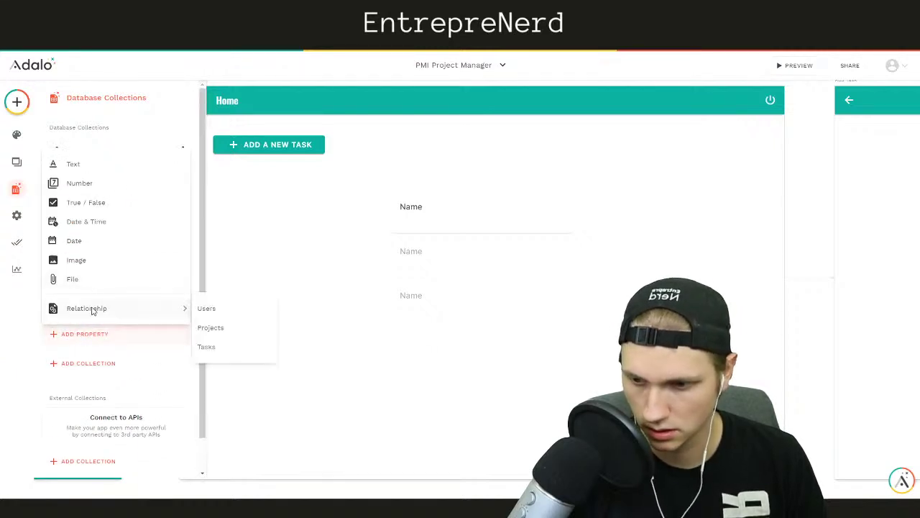
left_click(76, 240)
triple_click(87, 410)
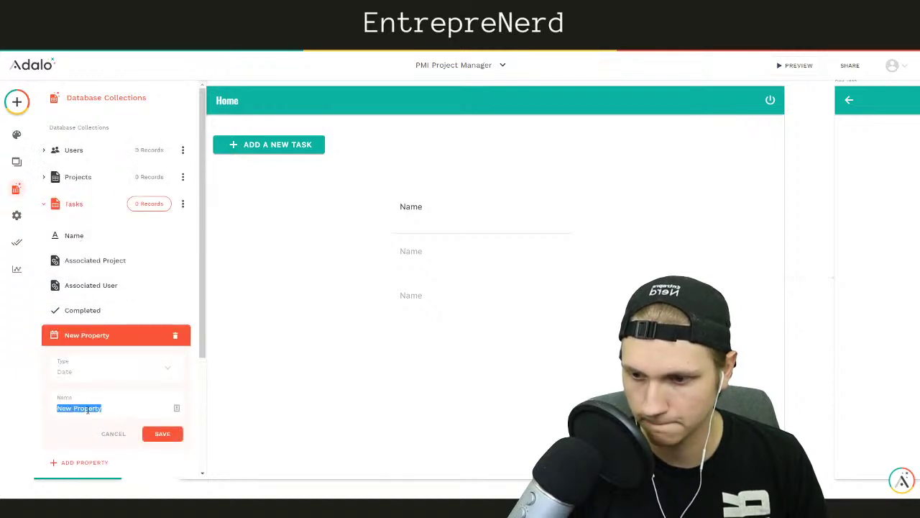
type("Due Date")
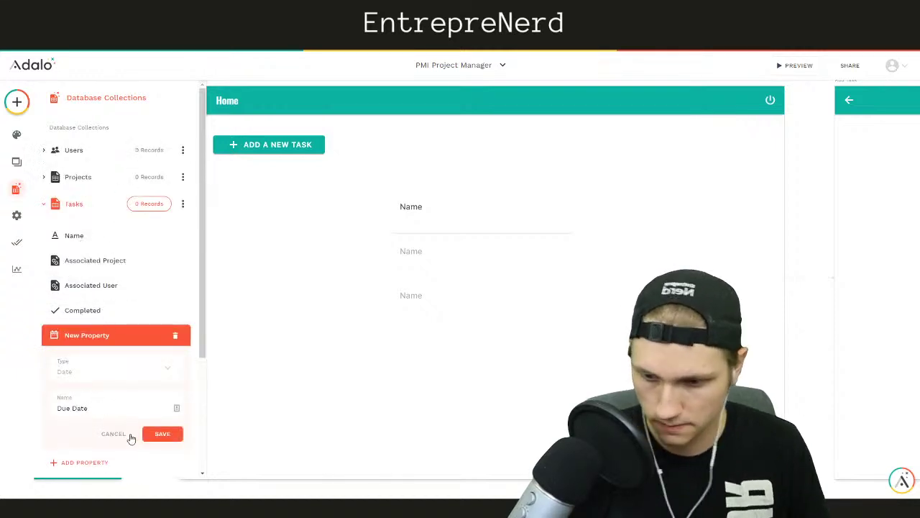
left_click(149, 436)
left_click(816, 216)
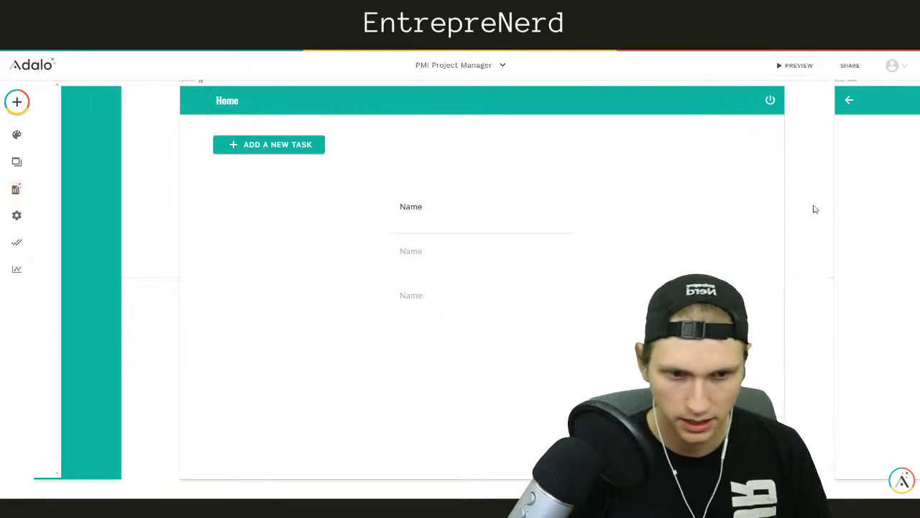
scroll(815, 209, "right", 6)
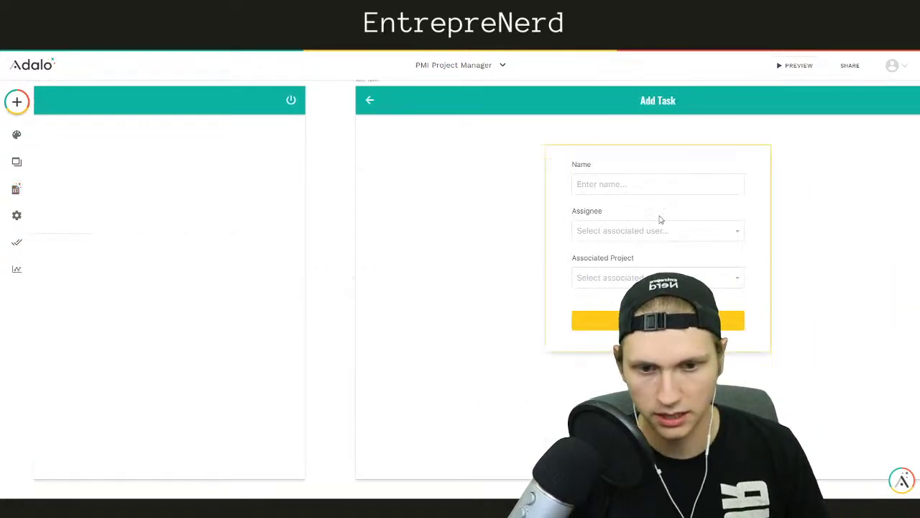
Add a visible Due Date field to the Add Task form and extend the section below it
left_click(660, 218)
left_click(112, 243)
left_click(93, 273)
left_click(96, 309)
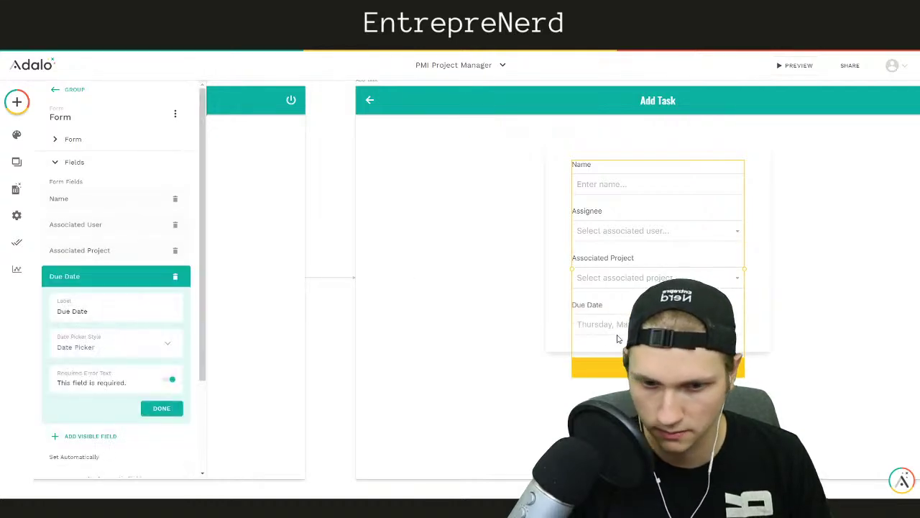
left_click(563, 326)
left_click_drag(567, 352, 573, 400)
right_click(564, 392)
left_click(518, 384)
left_click(560, 386)
left_click(426, 325)
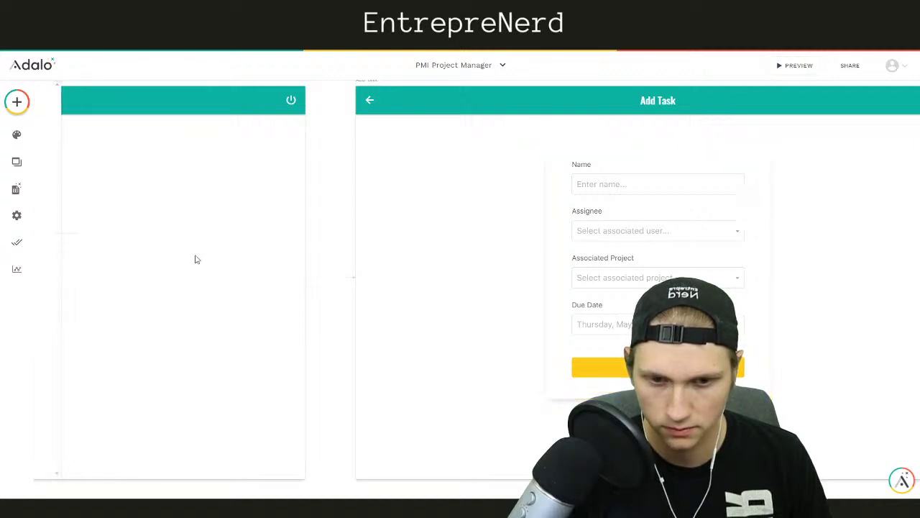
scroll(341, 232, "left", 10)
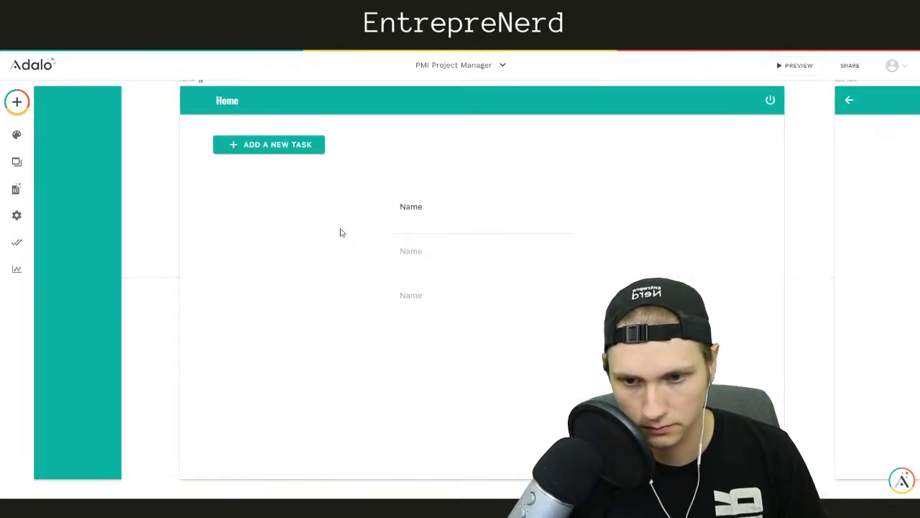
Set the task row's empty label to Magic Text Current Task > Due Date
left_click(404, 223)
left_click(407, 224)
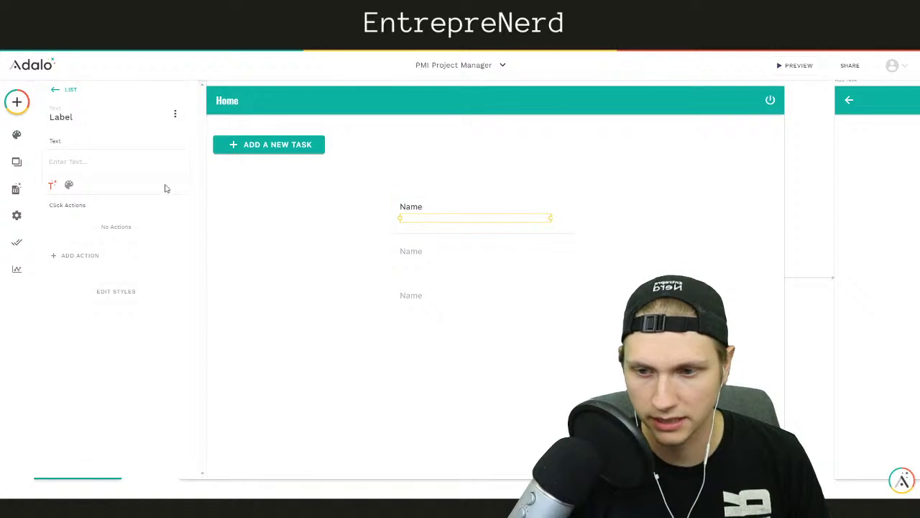
left_click(57, 186)
mouse_move(144, 213)
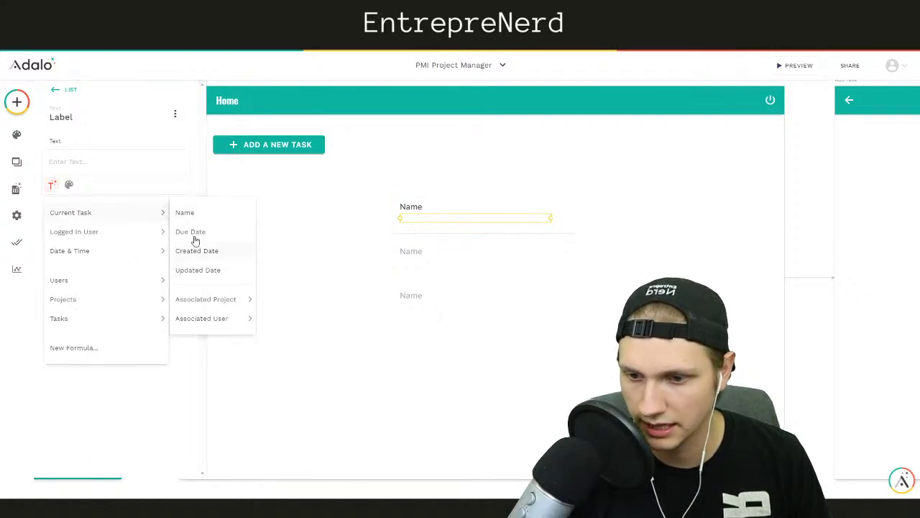
left_click(196, 232)
left_click(302, 219)
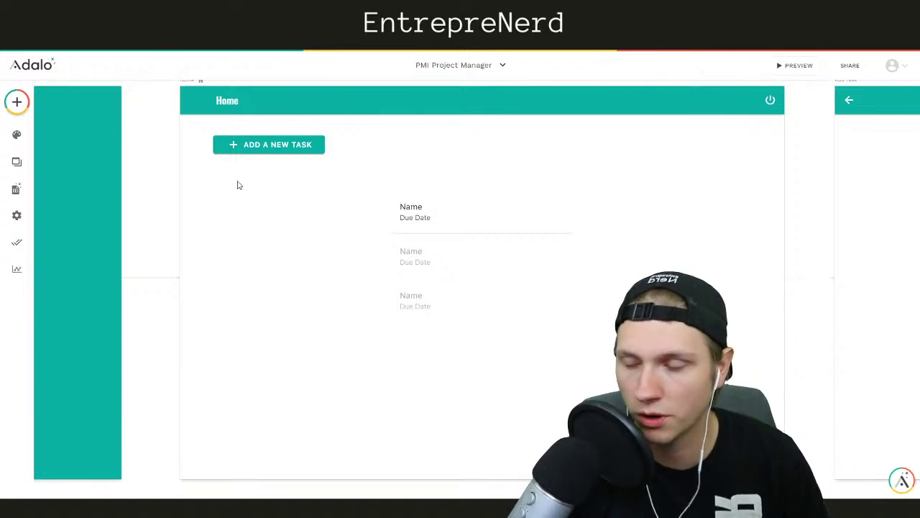
left_click(477, 215)
left_click(286, 221)
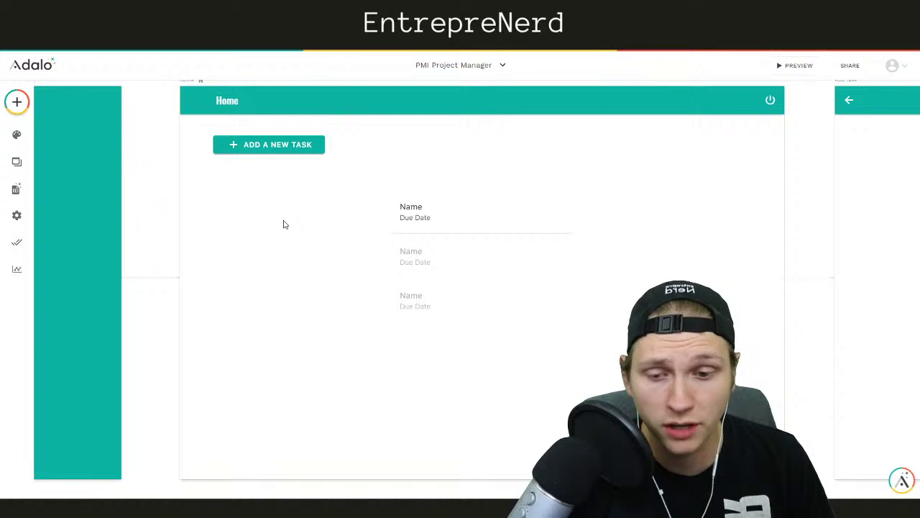
double_click(468, 220)
left_click(561, 216)
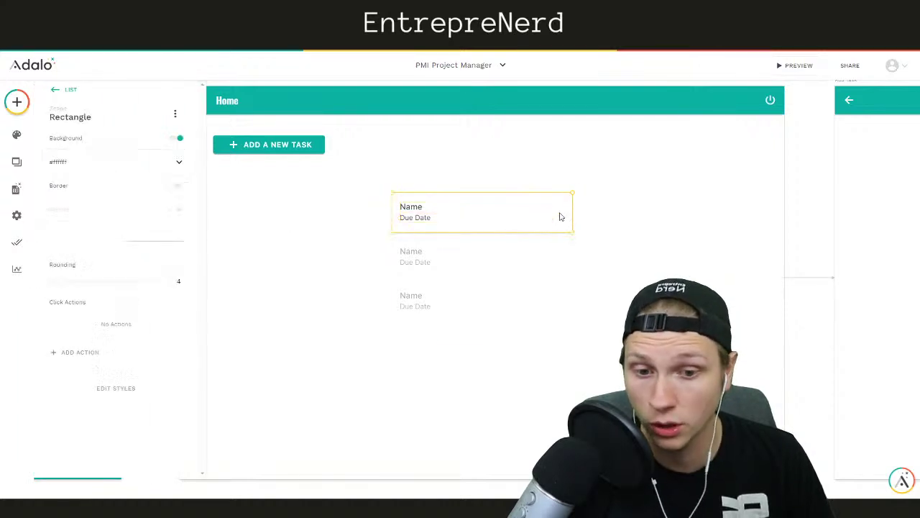
left_click(17, 101)
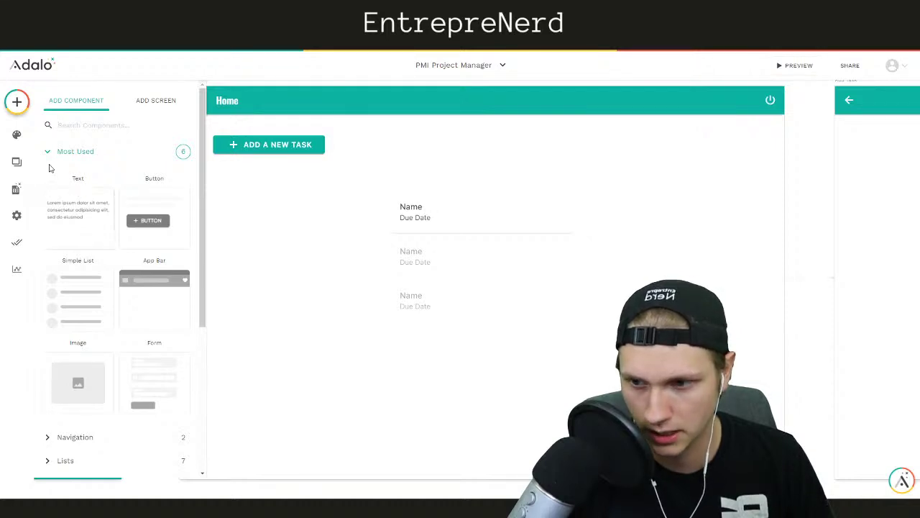
Drop a Toggle from the Buttons components into the first Home task row
left_click(79, 157)
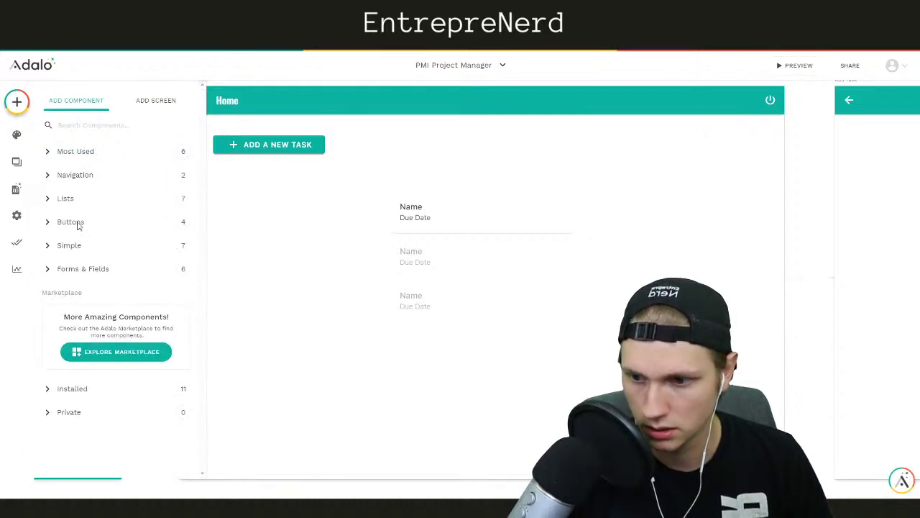
left_click(70, 245)
scroll(129, 300, "down", 3)
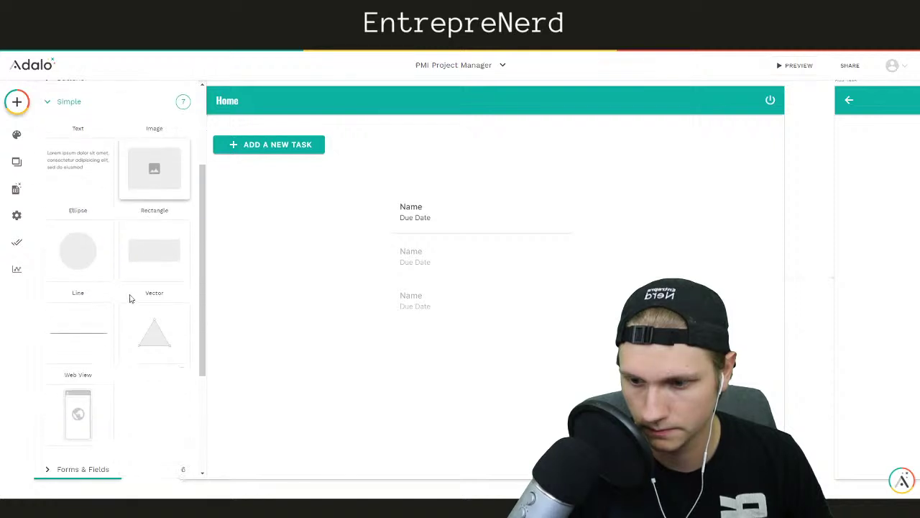
scroll(122, 298, "up", 3)
left_click(72, 223)
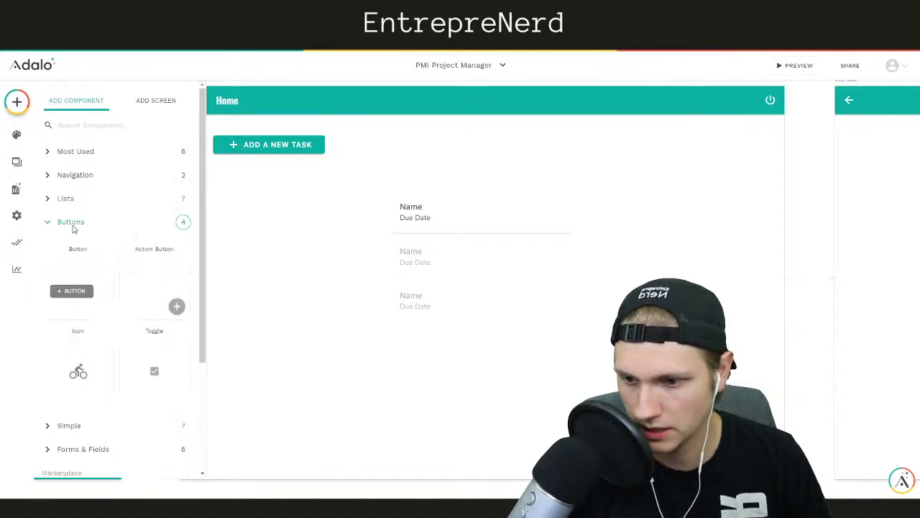
left_click_drag(154, 366, 539, 219)
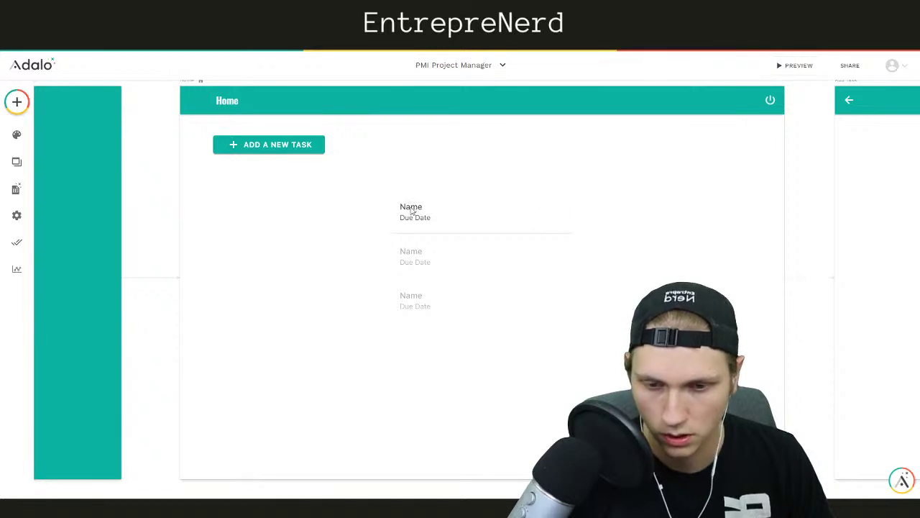
left_click_drag(396, 214, 396, 215)
Shift the Name and Due Date labels right to make room for the toggle
left_click(420, 208)
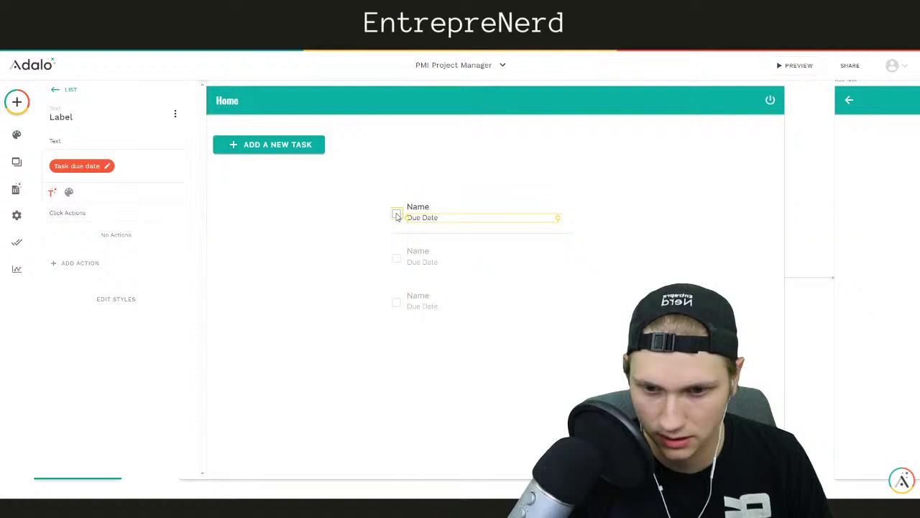
left_click(399, 214)
left_click(424, 215)
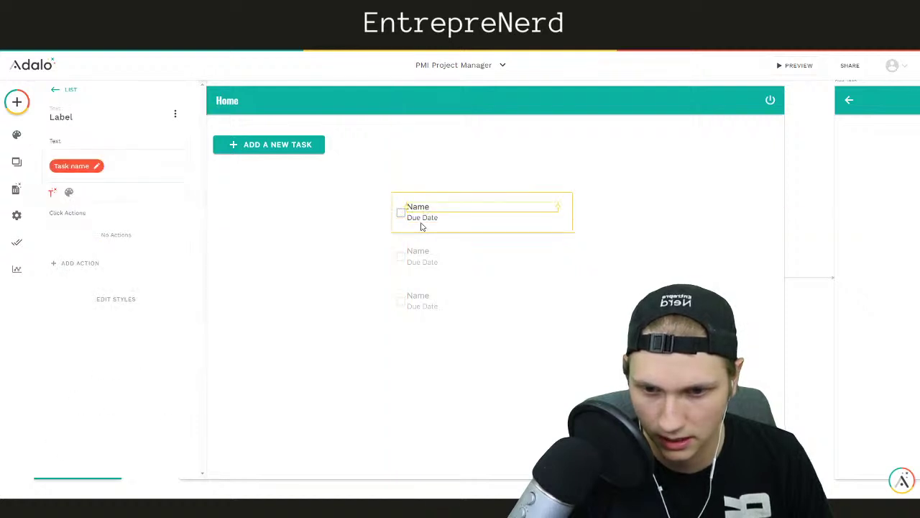
left_click(422, 223)
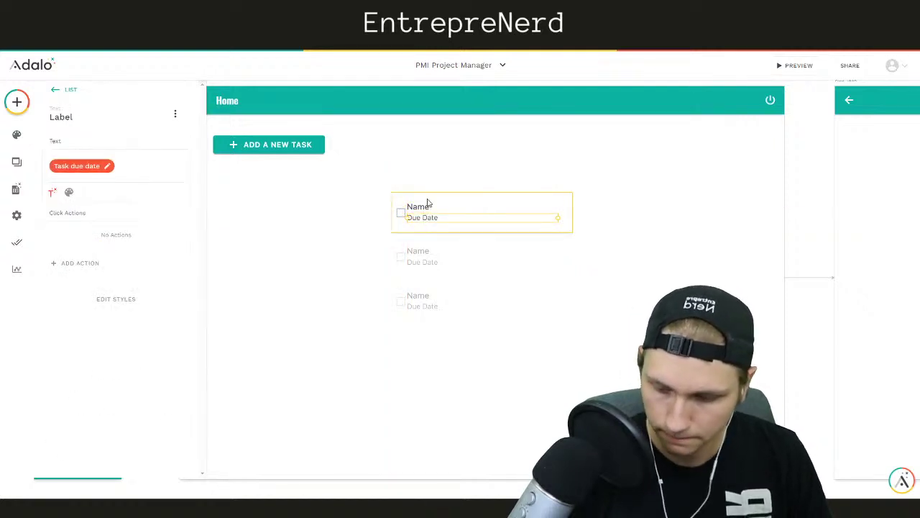
left_click(424, 207, "shift")
key("shift+Right")
key("shift+Right")
key("shift+Right")
key("shift+Right")
Enlarge the checkbox toggle from 24 to 35 and position it at the row's left
left_click(401, 215)
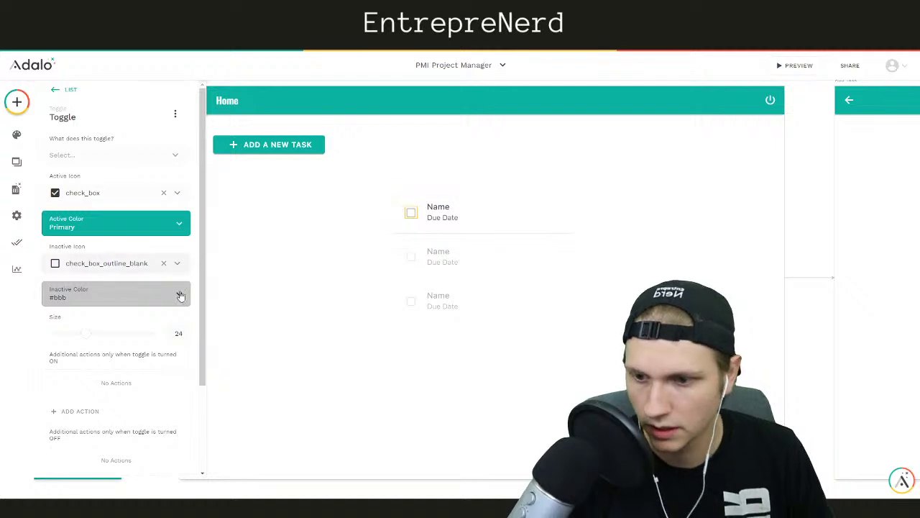
left_click_drag(92, 336, 107, 338)
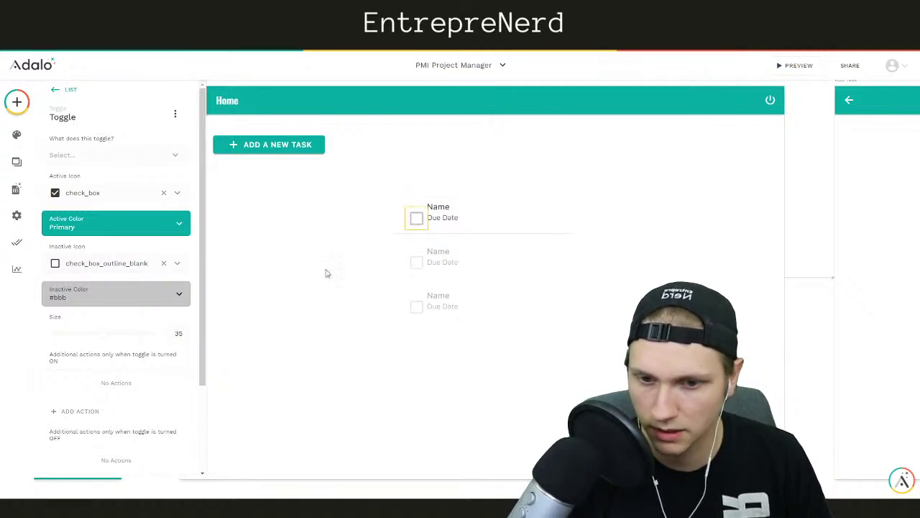
left_click_drag(424, 229, 414, 219)
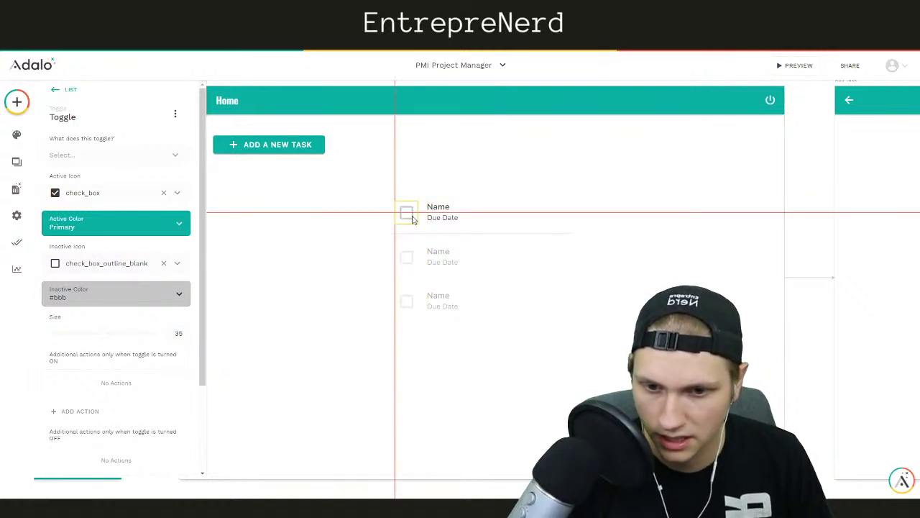
left_click(344, 215)
double_click(409, 218)
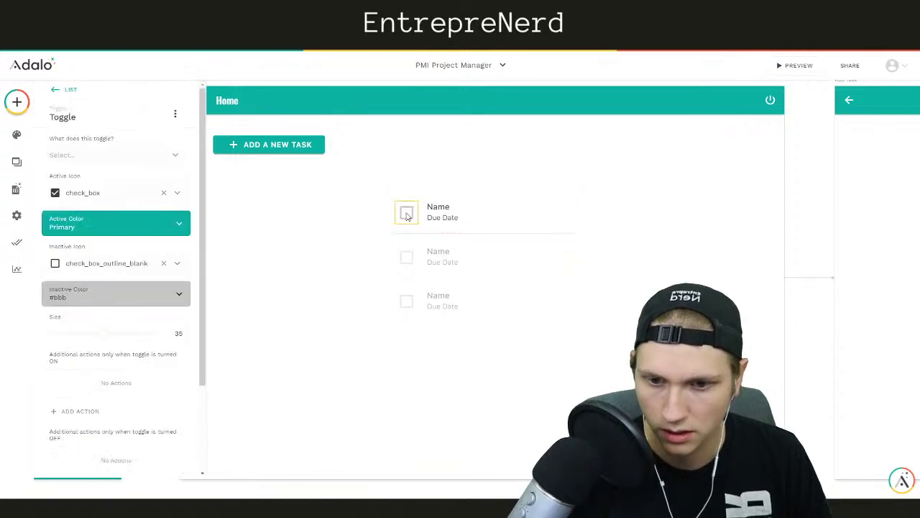
left_click_drag(407, 218, 410, 218)
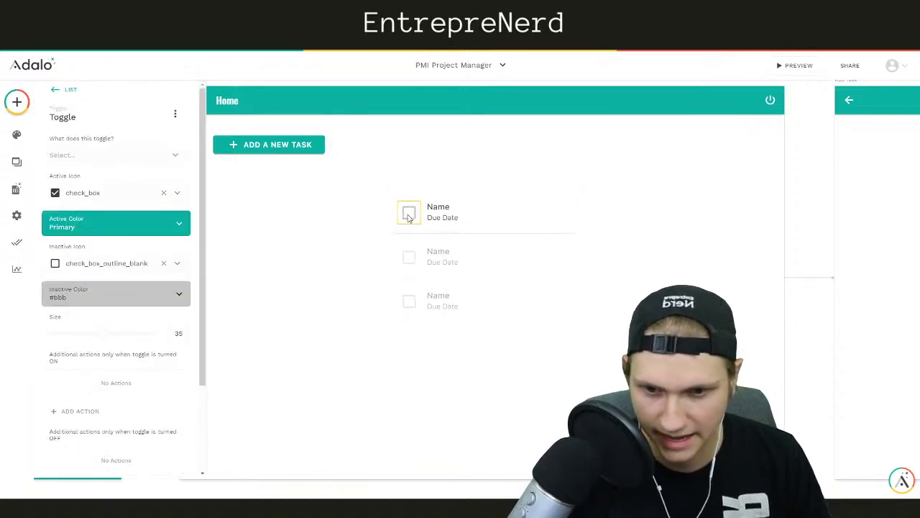
left_click(324, 227)
left_click(427, 208)
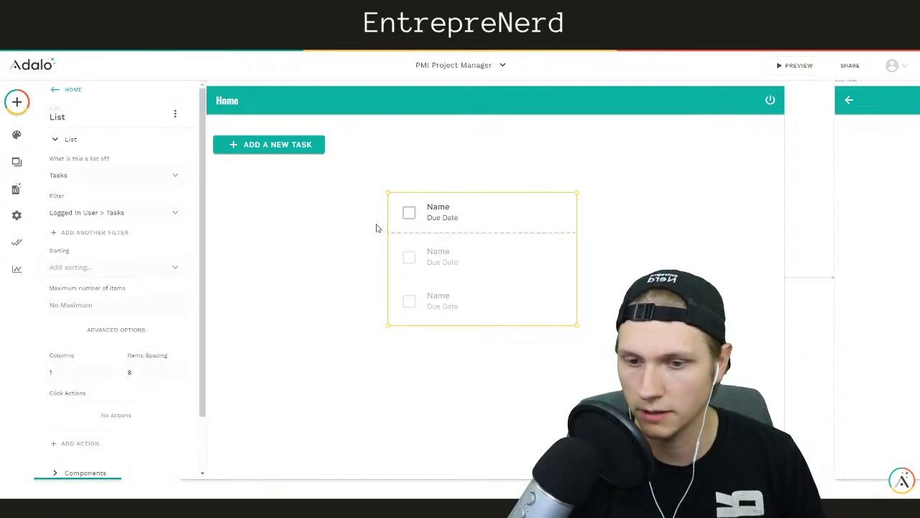
Link the row's checkbox toggle to the current task's Completed value
left_click(408, 214)
left_click(79, 153)
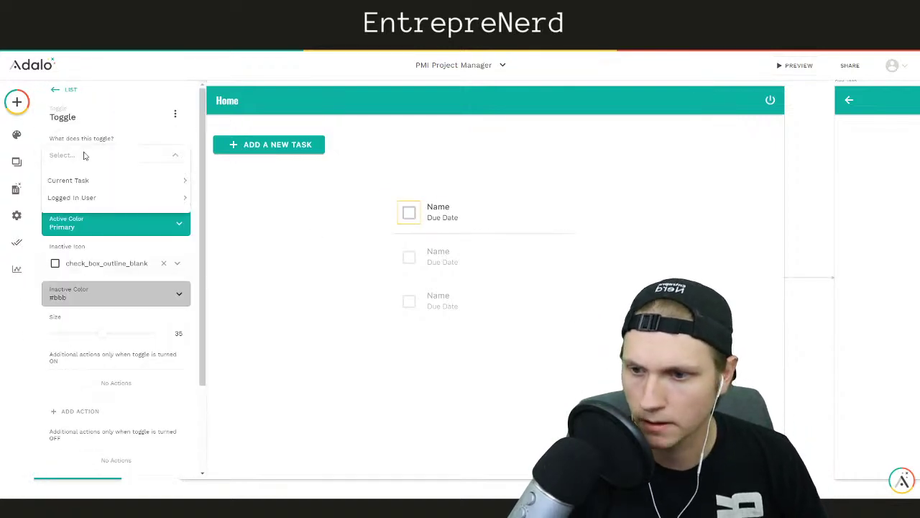
mouse_move(79, 187)
left_click(216, 180)
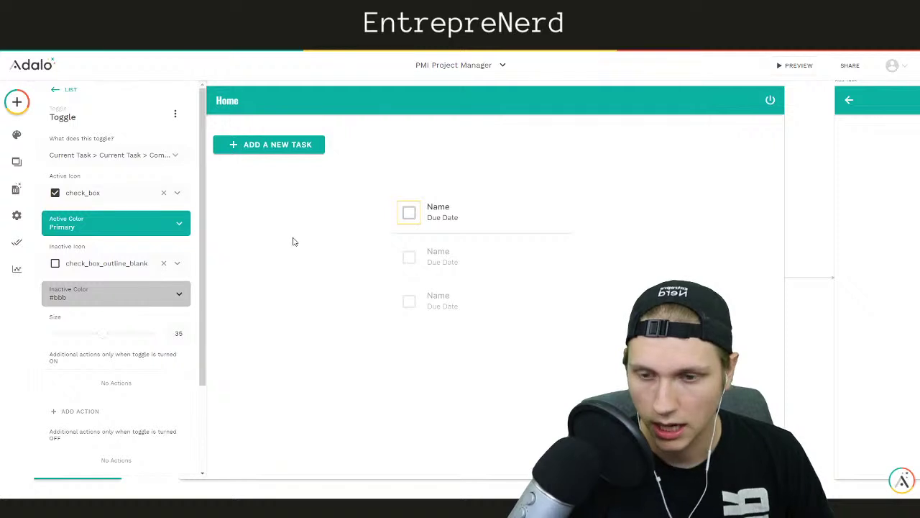
Sort the task list by Completed with False first
left_click(493, 211)
left_click(510, 278)
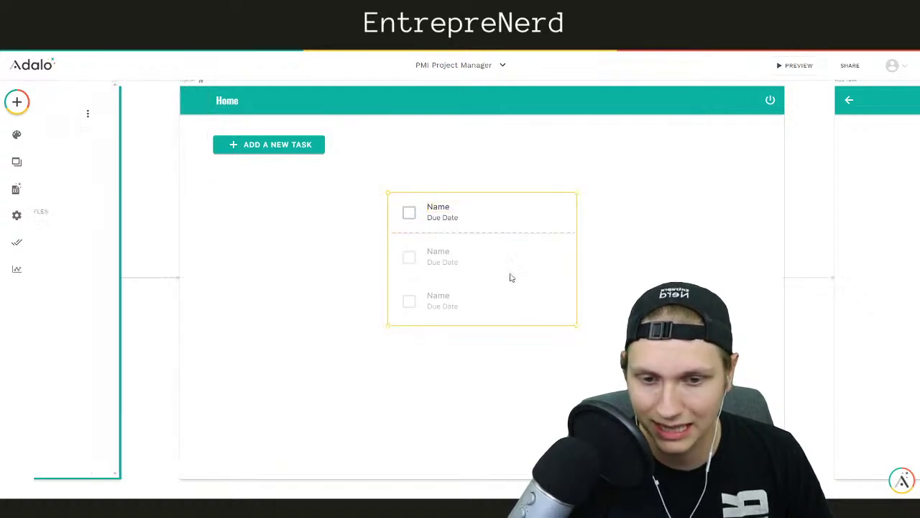
left_click(82, 268)
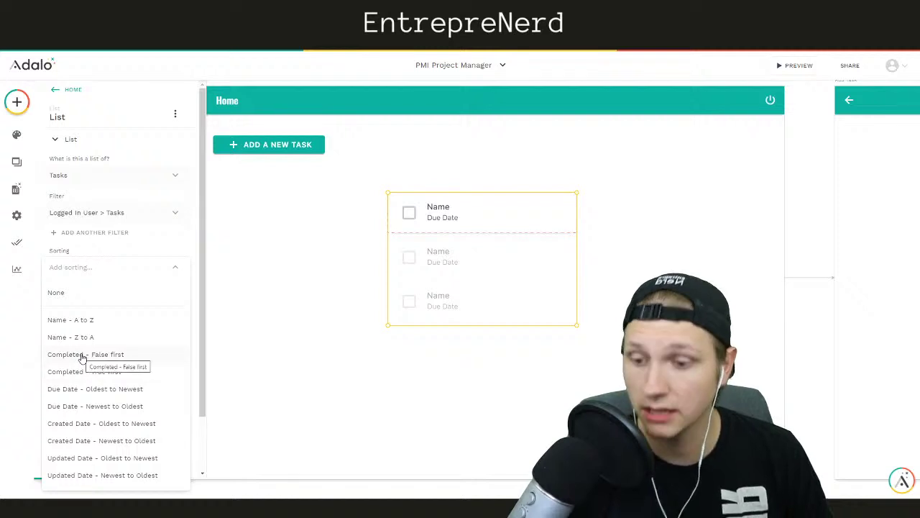
left_click(82, 354)
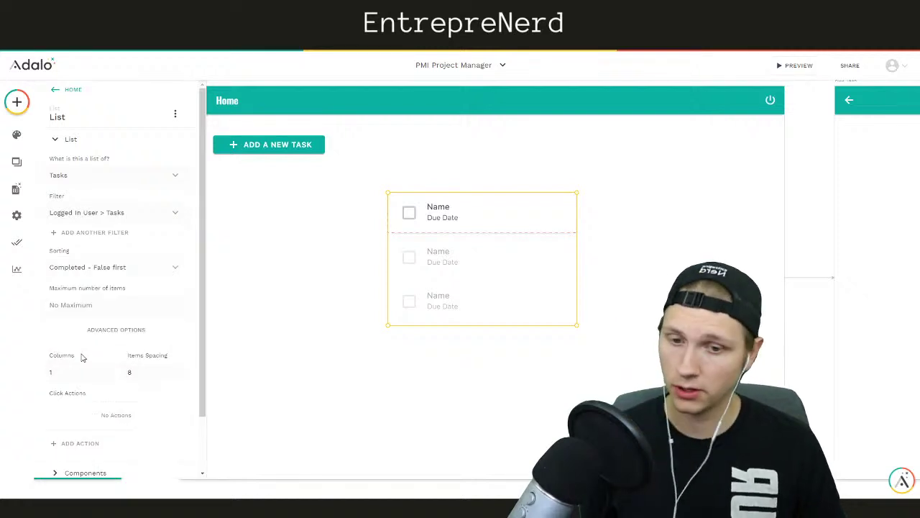
left_click(299, 358)
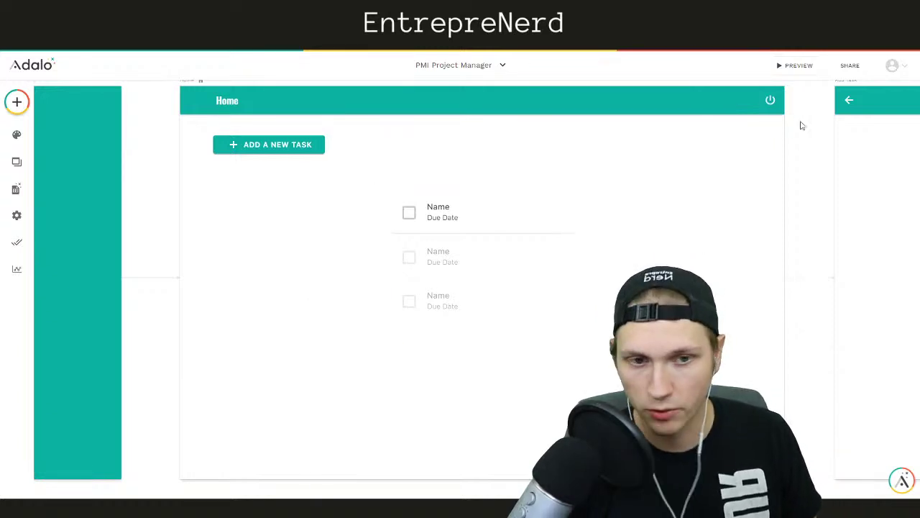
Launch the app preview and sign up a new account with an email and password
left_click(800, 66)
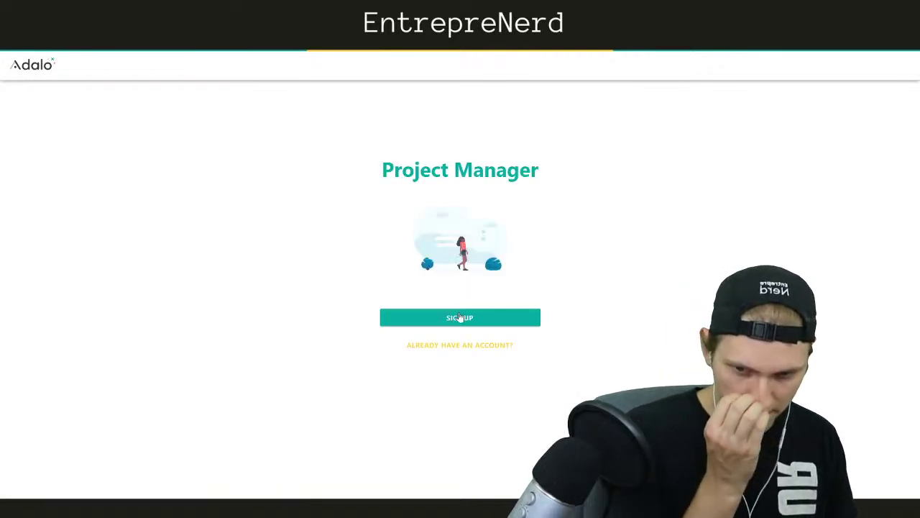
left_click(464, 318)
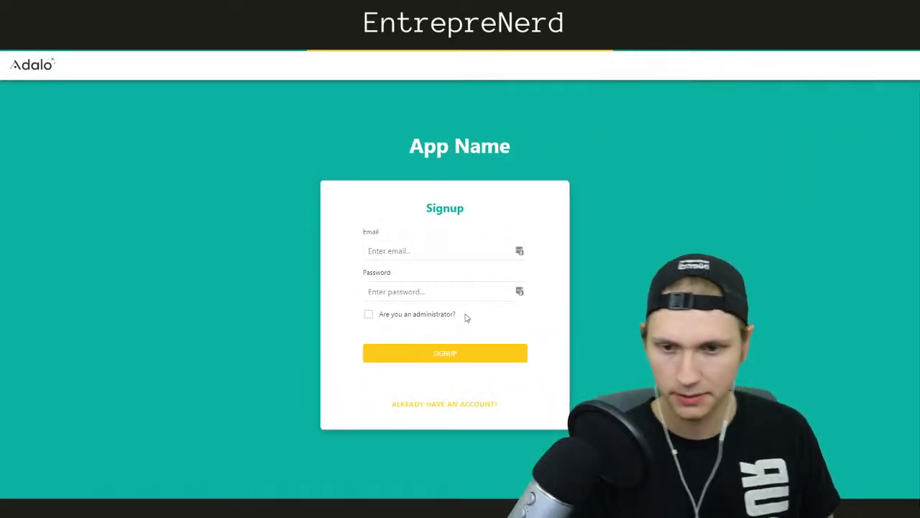
left_click(405, 247)
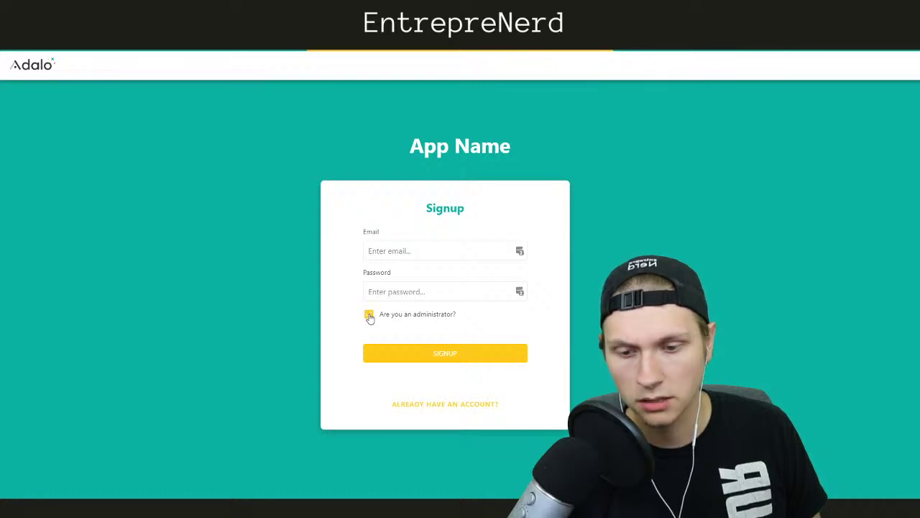
left_click(424, 247)
left_click(415, 298)
type("1")
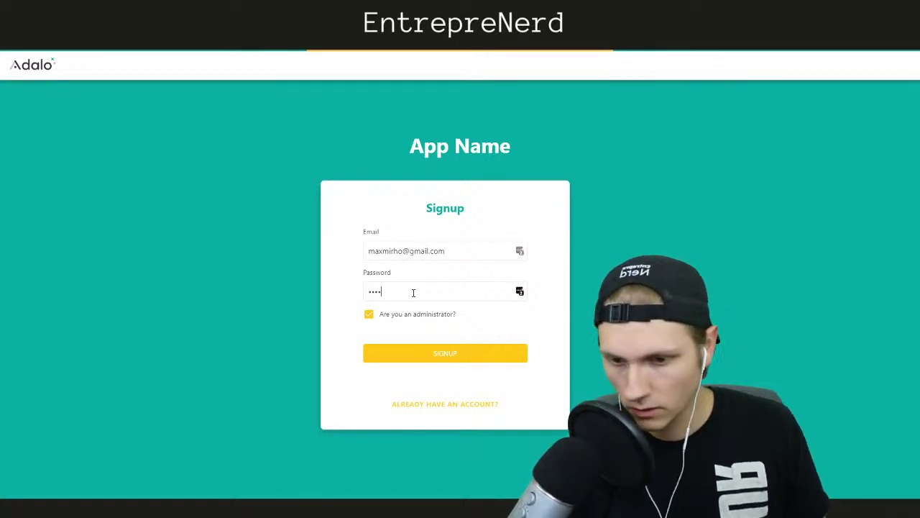
left_click(418, 352)
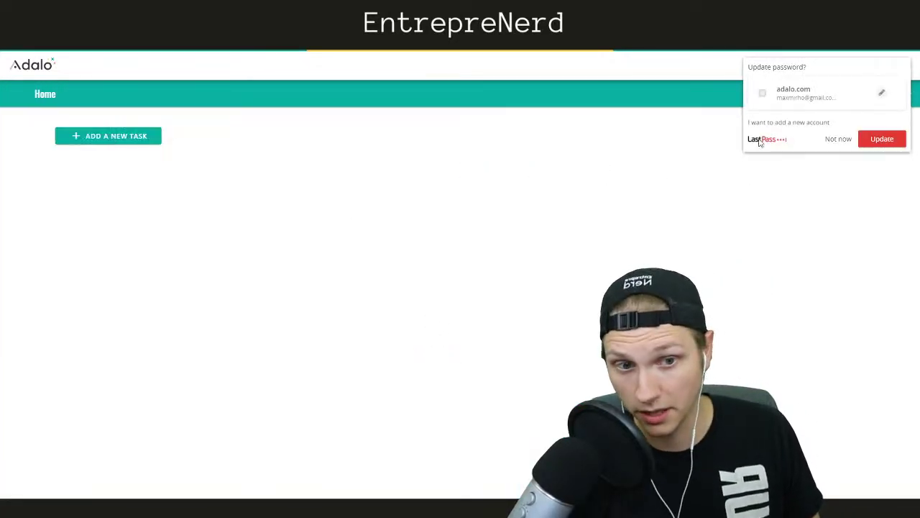
Start a new task named 'Task #1' assigned to the signed-up user
left_click(838, 139)
left_click(140, 143)
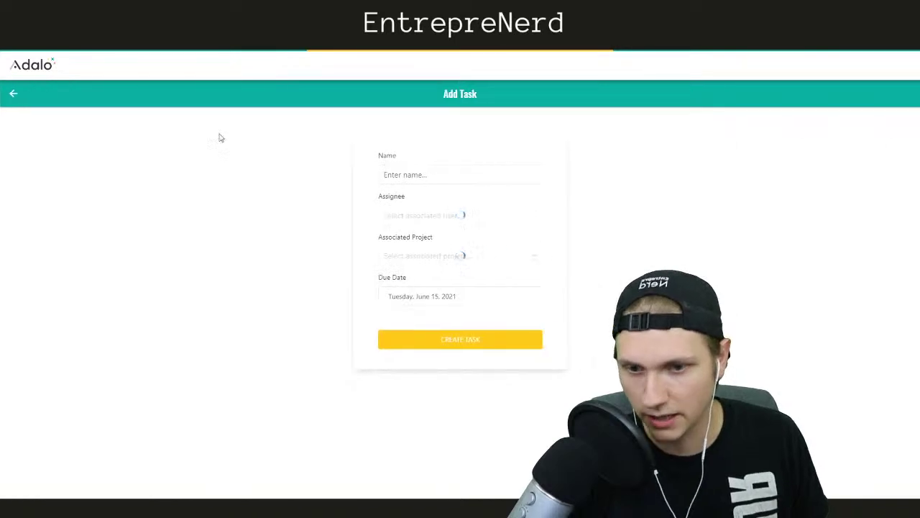
left_click(442, 173)
type("TAs")
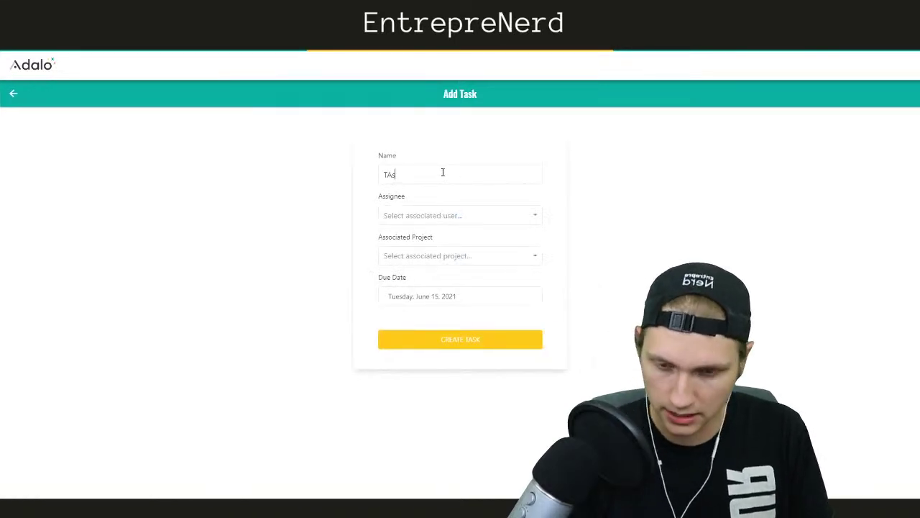
type("ask #1")
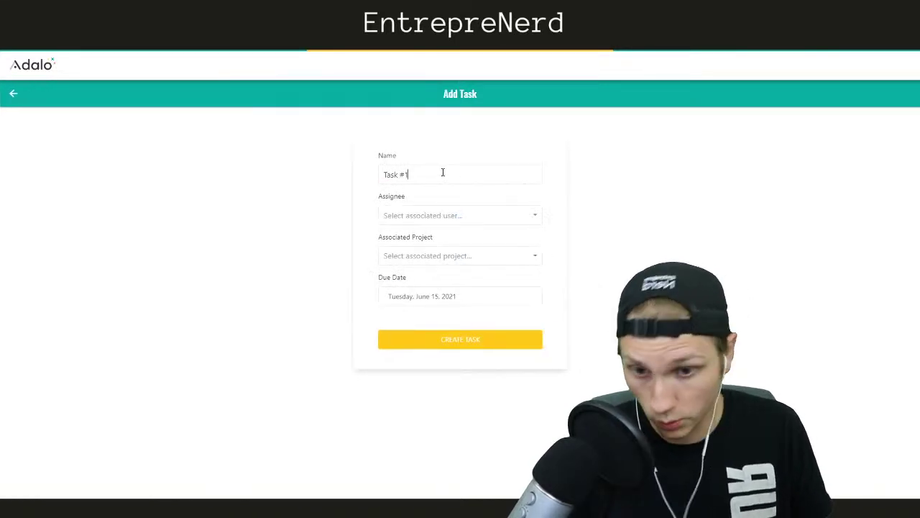
left_click(412, 217)
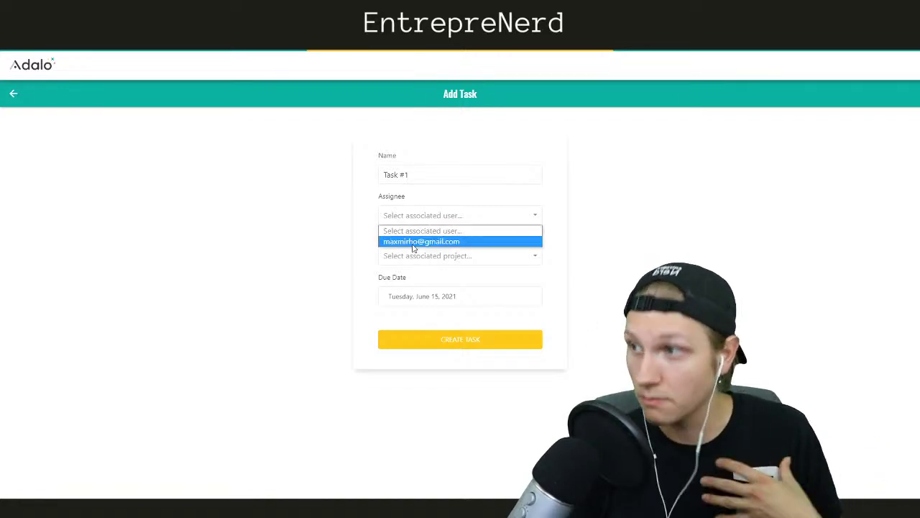
left_click(414, 243)
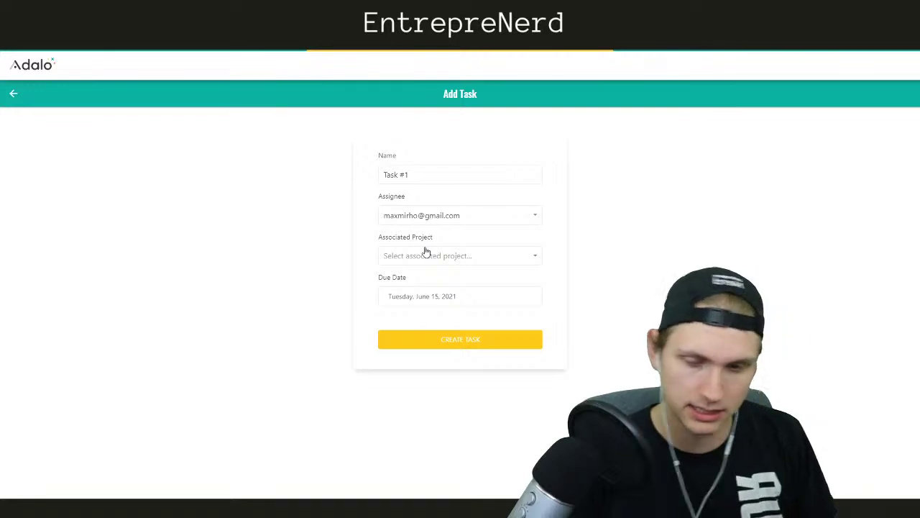
Find the project list empty, set due date June 19, 2021, and try creating the task
left_click(425, 252)
left_click(413, 272)
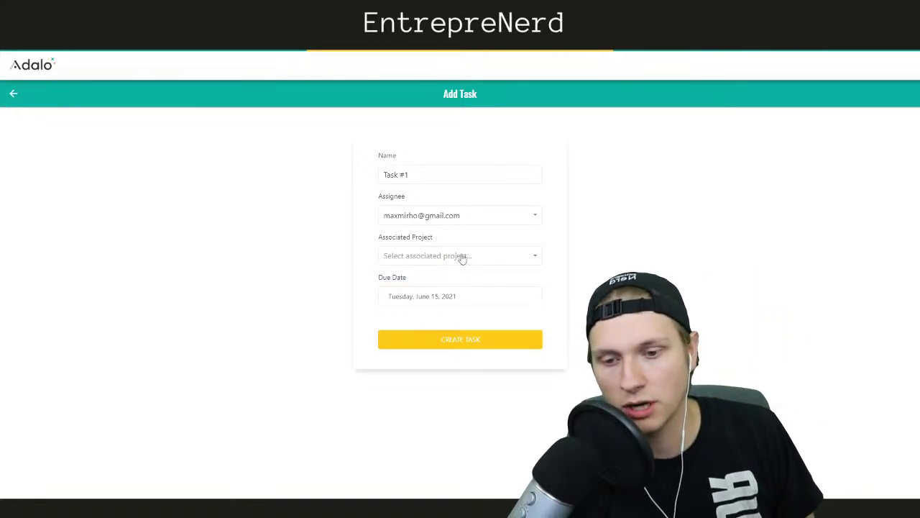
left_click(476, 261)
left_click(374, 250)
left_click(392, 261)
left_click(367, 258)
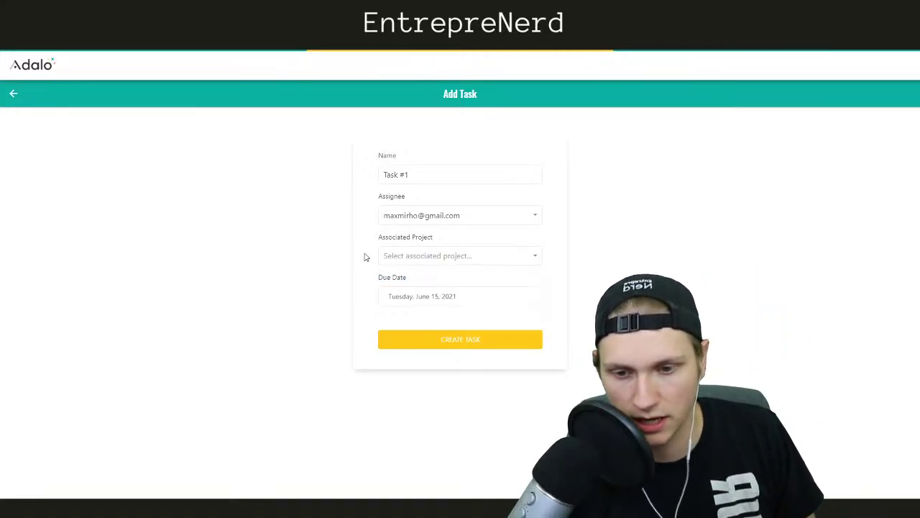
left_click(434, 297)
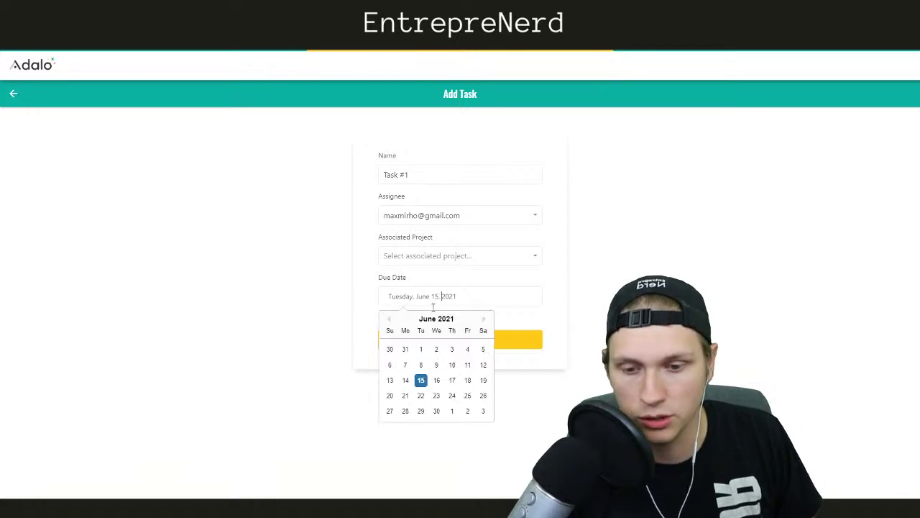
left_click(480, 382)
left_click(443, 344)
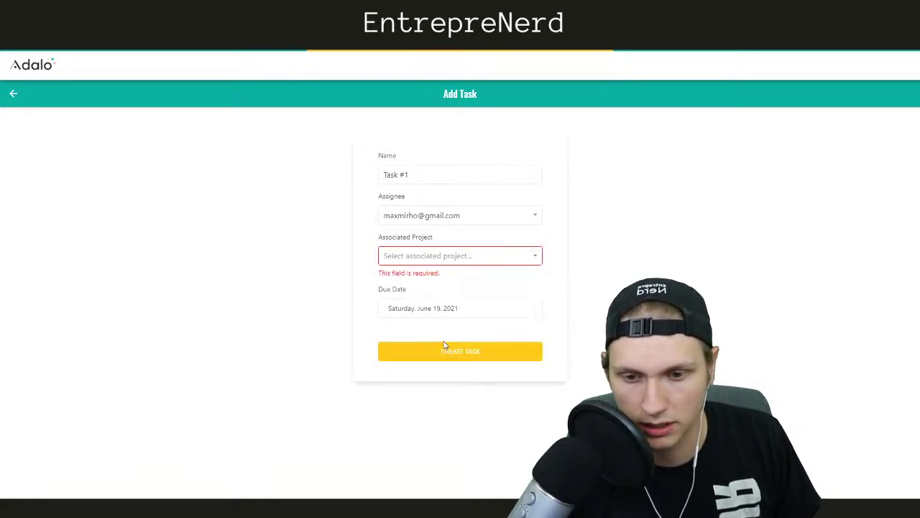
Confirm no project is available and switch to the editor's database collections
left_click(416, 261)
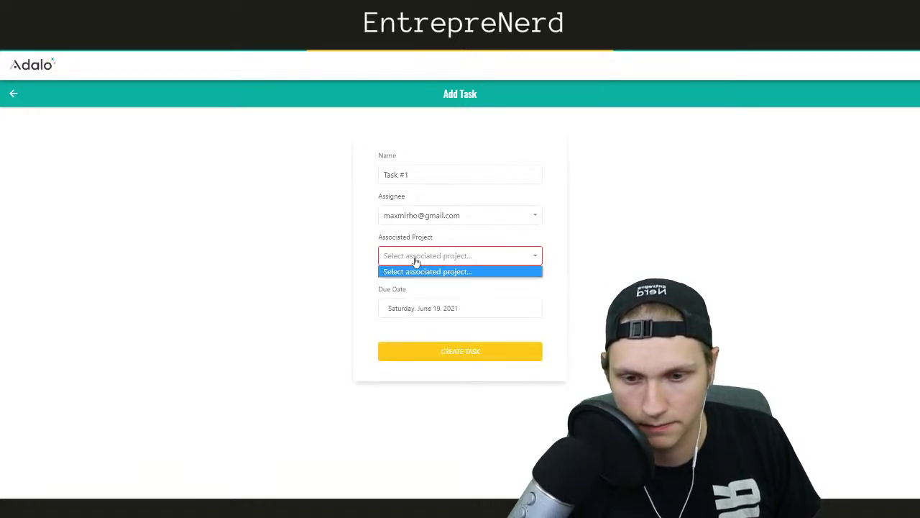
left_click(367, 248)
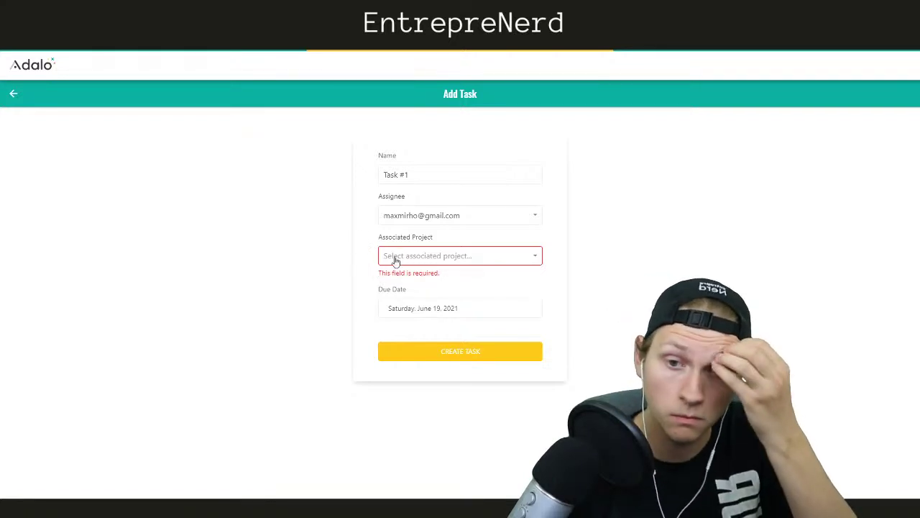
left_click(395, 261)
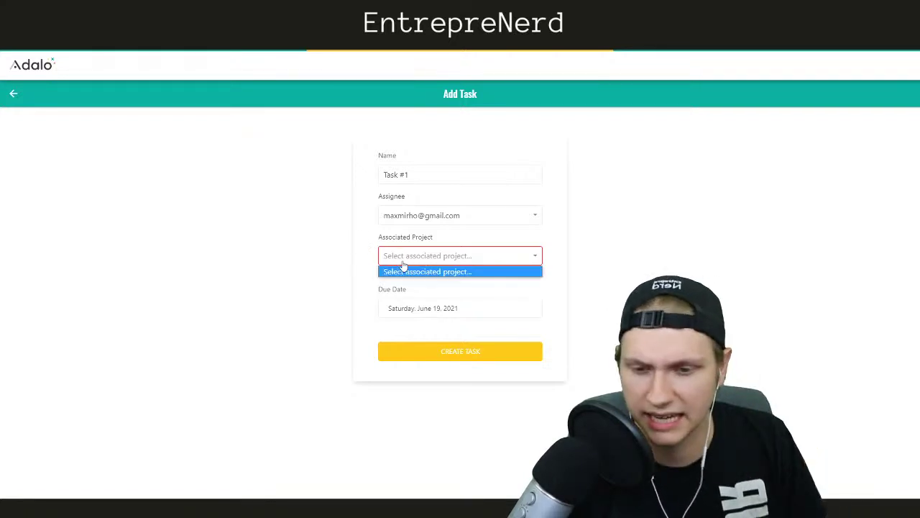
left_click(405, 279)
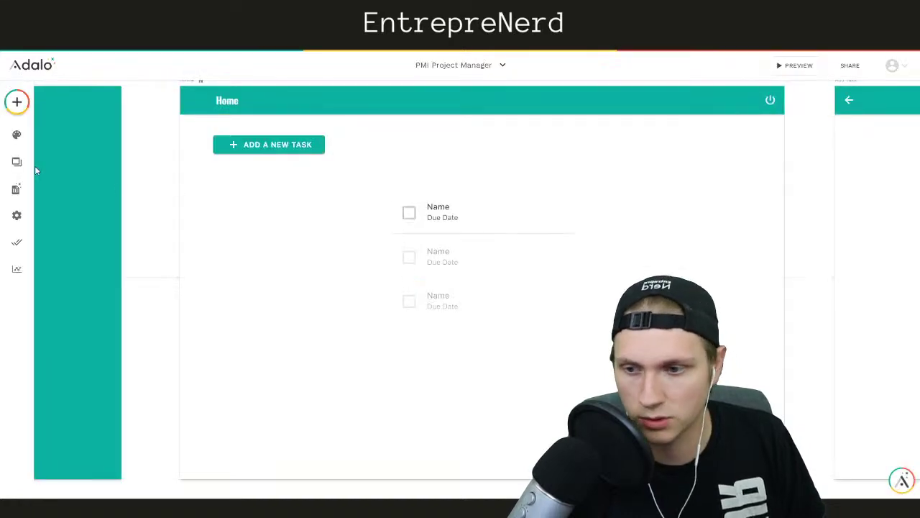
left_click(16, 188)
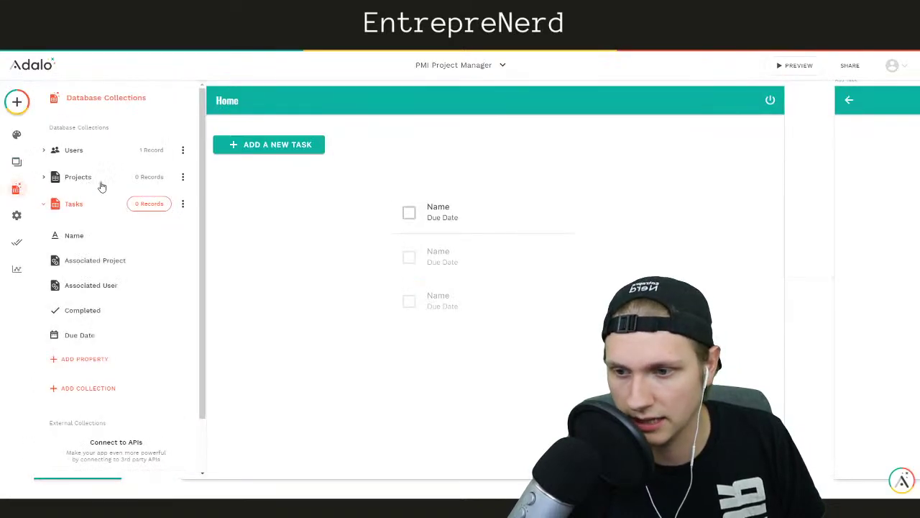
Add a 'Project #1' record due 7/1/2021 with the IMG_3613 image as relevant materials
left_click(147, 183)
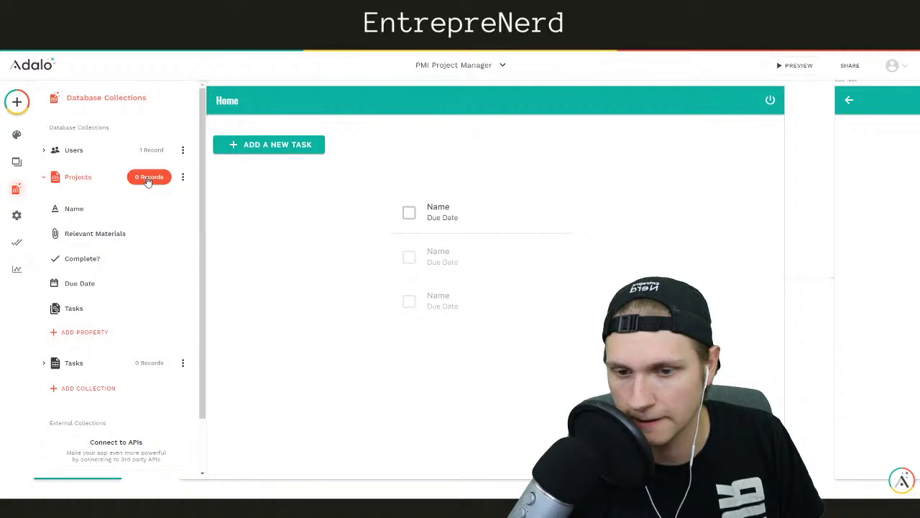
left_click(148, 180)
left_click(532, 236)
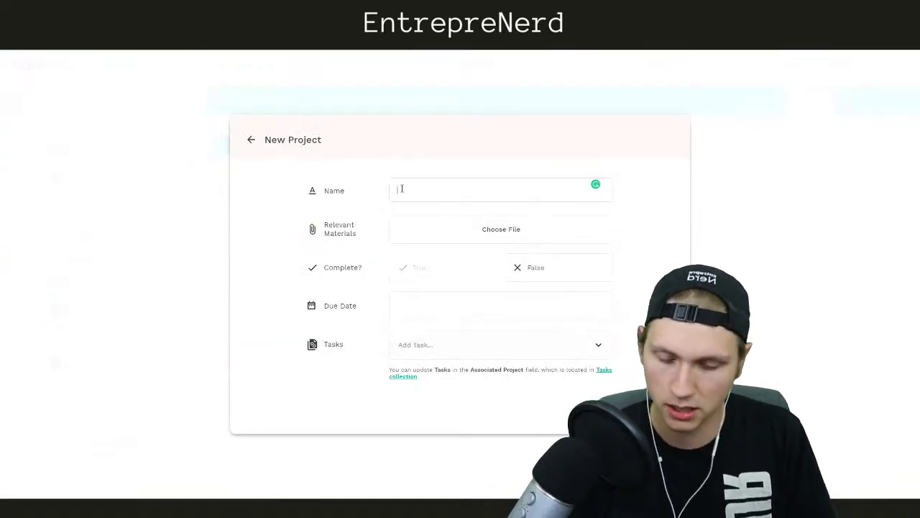
type("Fe")
type("oject #1")
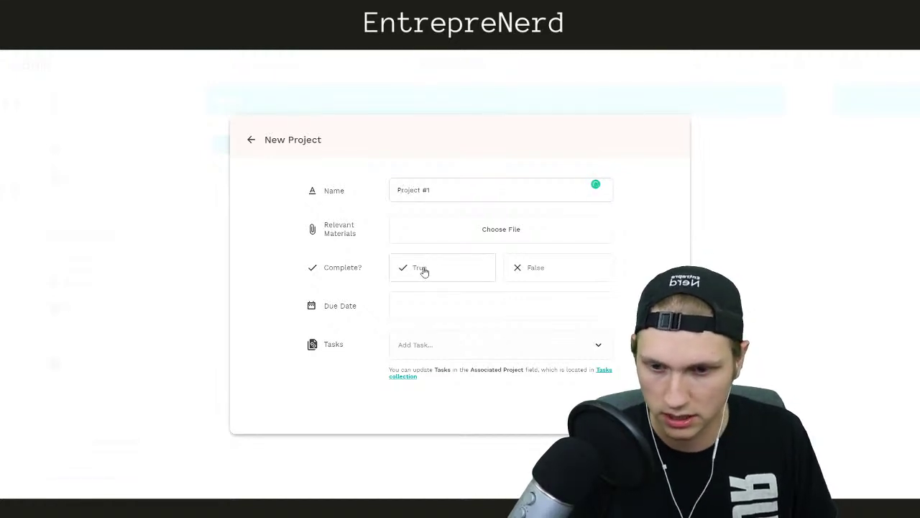
left_click(410, 310)
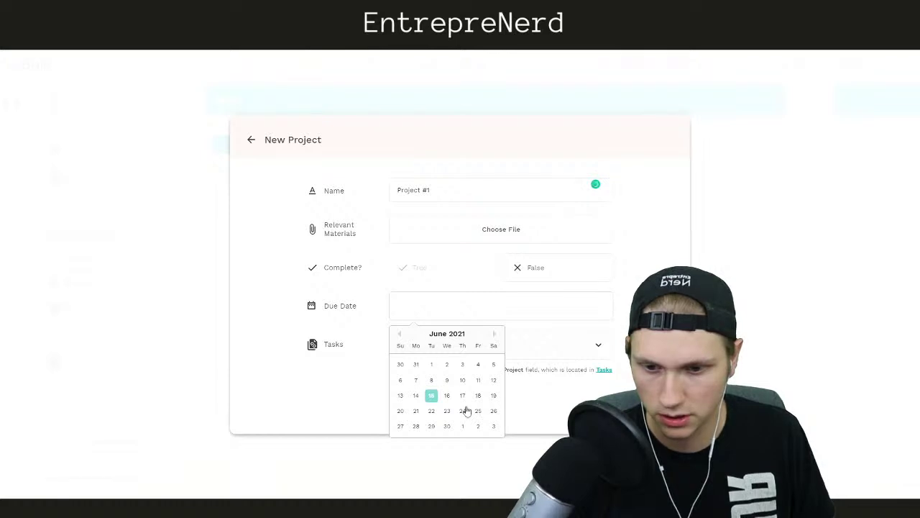
left_click(463, 426)
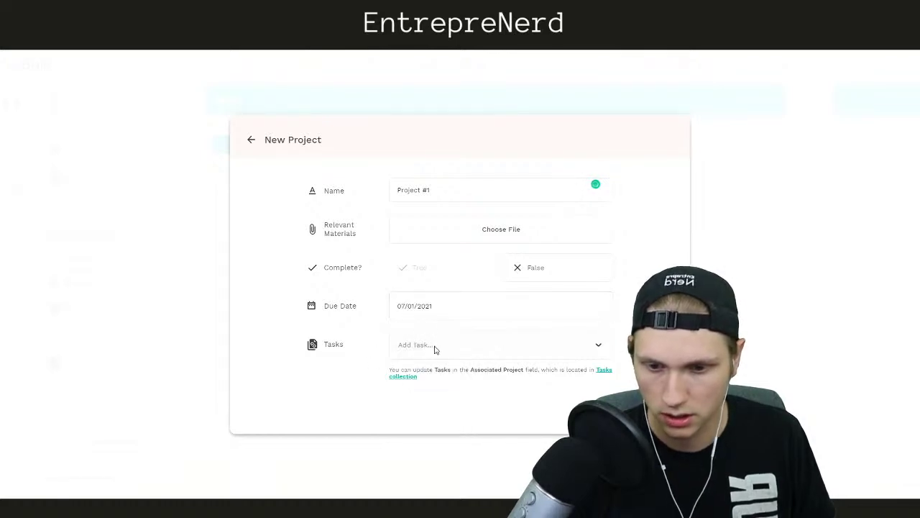
left_click(419, 228)
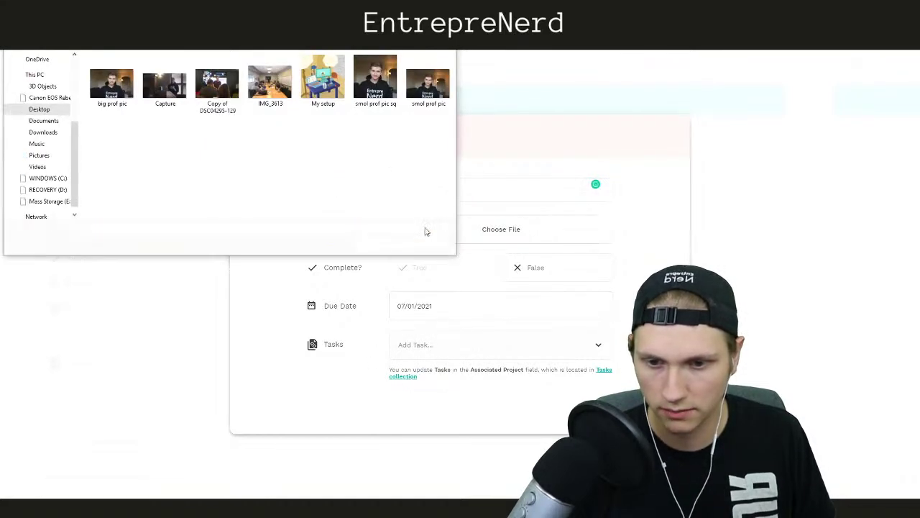
left_click(269, 83)
left_click(378, 243)
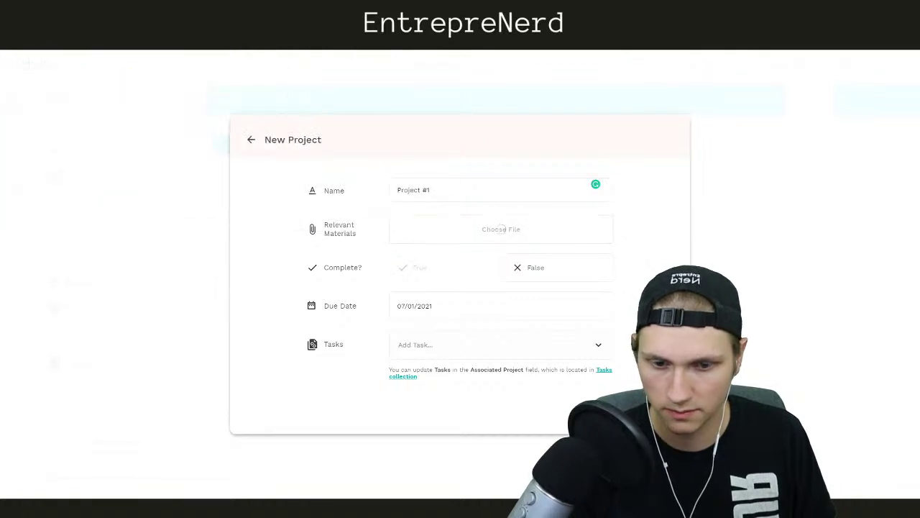
left_click(650, 409)
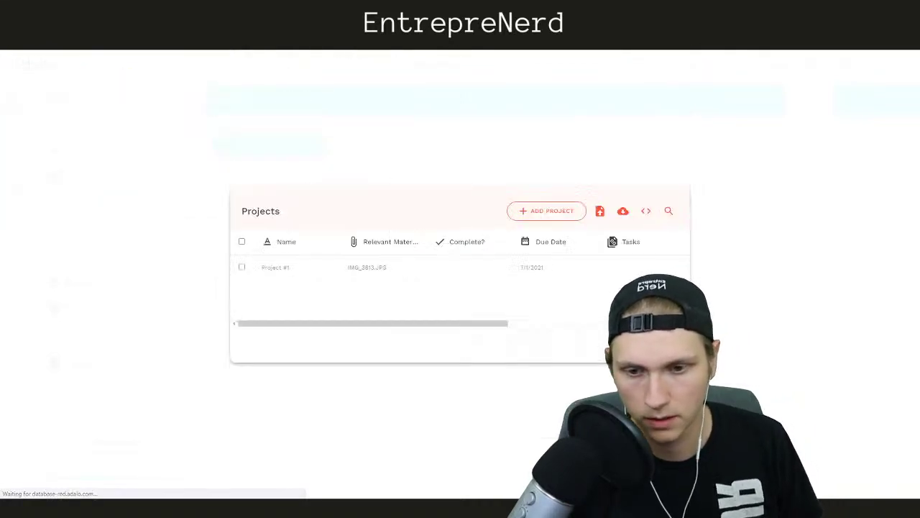
Close the Projects records table and reload the Add Task preview page with F5
left_click(494, 123)
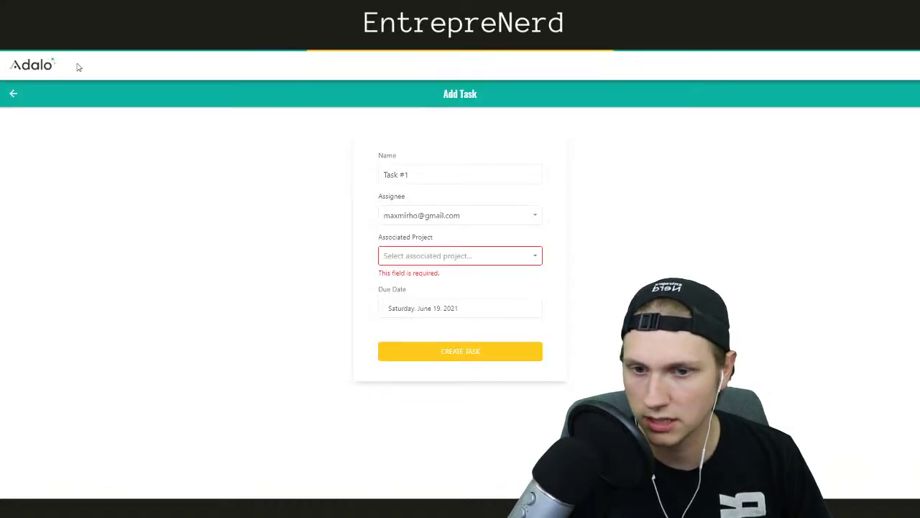
key("F5")
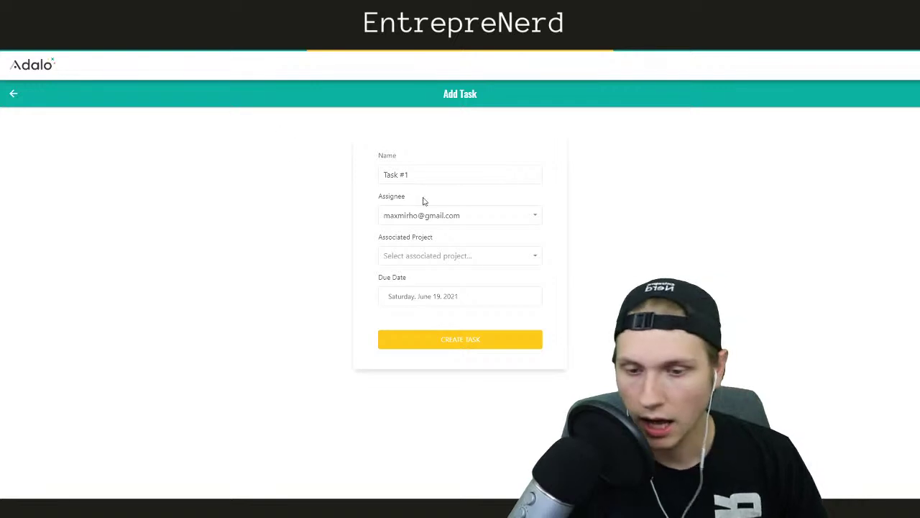
Create Task #1 linked to Project #1, then check and uncheck it on Home
left_click(429, 256)
left_click(410, 282)
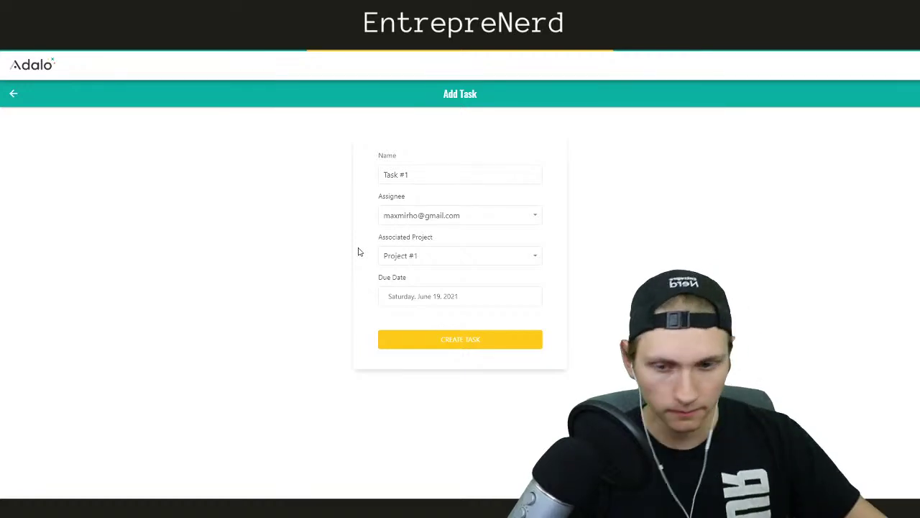
left_click(450, 340)
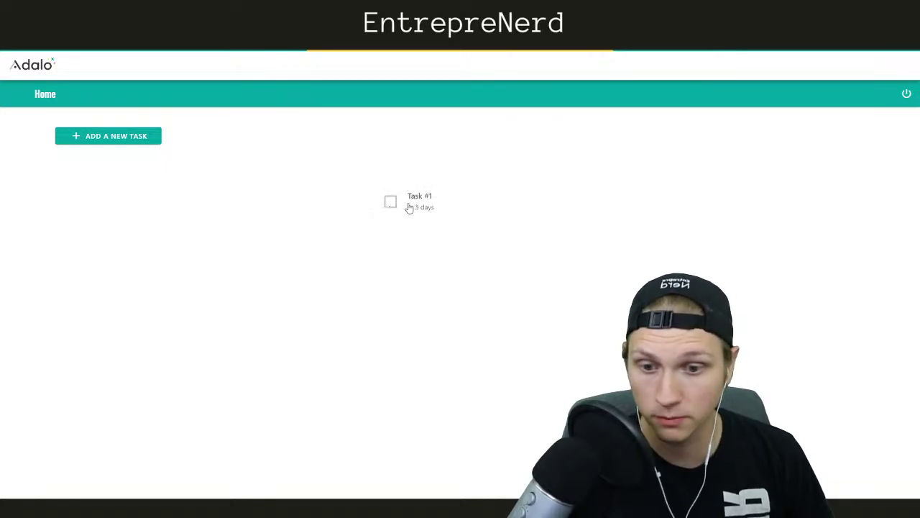
left_click(390, 202)
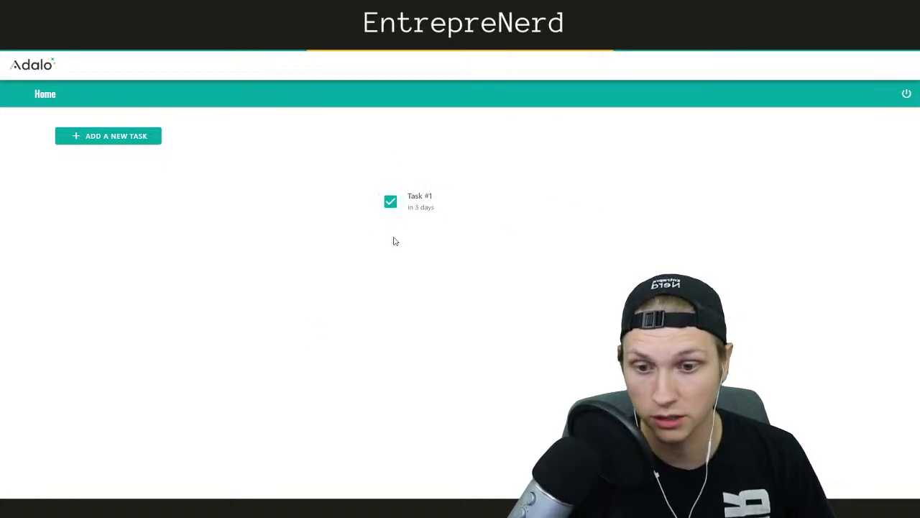
left_click(389, 206)
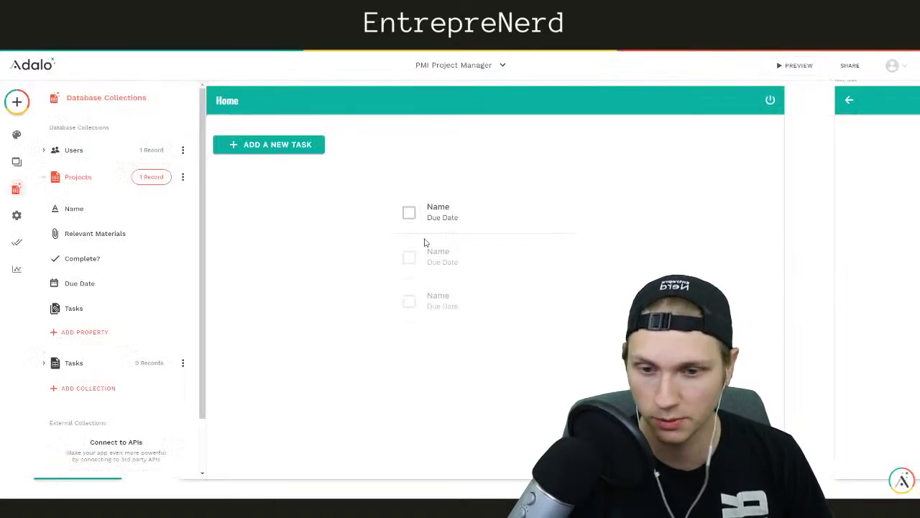
Turn on a border for the list item's Rectangle and set its width to 6
left_click(511, 222)
left_click(515, 230)
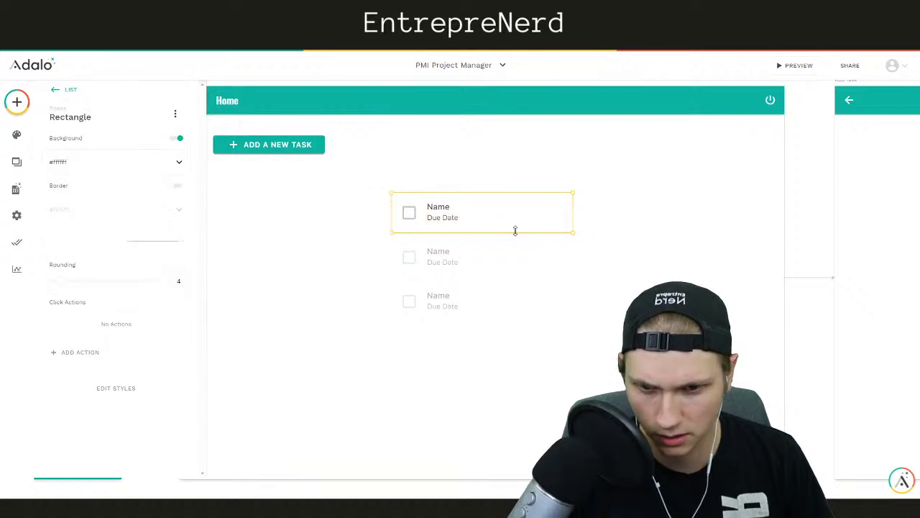
left_click(178, 186)
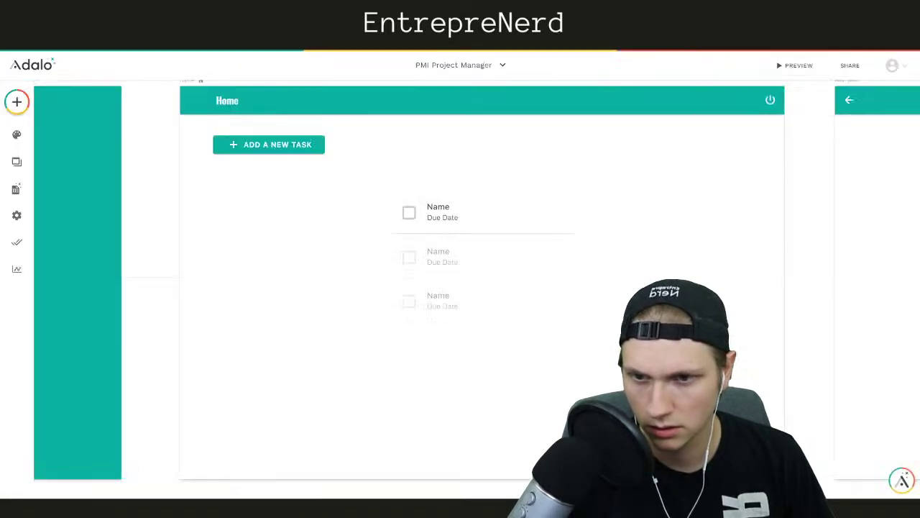
left_click(477, 210)
left_click(493, 218)
left_click(513, 232)
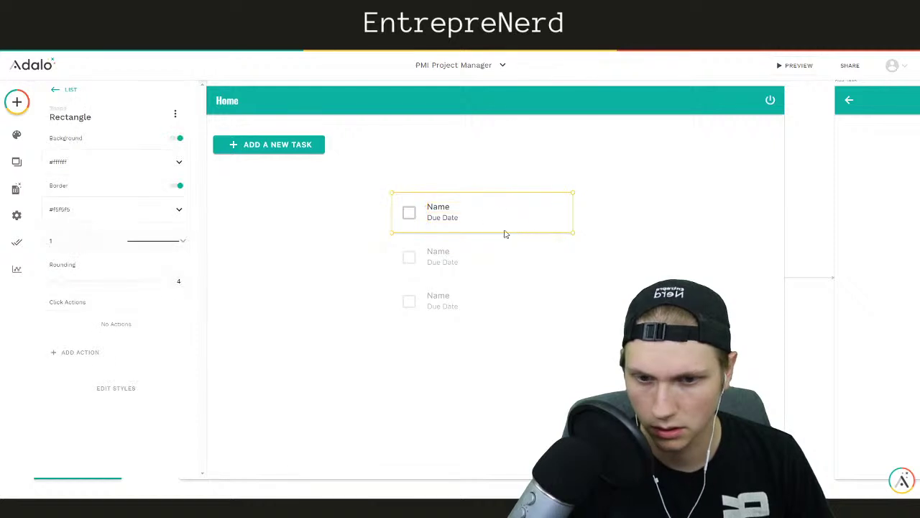
double_click(74, 240)
type("0")
Set the list item Rectangle's border colour to black (#000000)
left_click(327, 321)
left_click(509, 238)
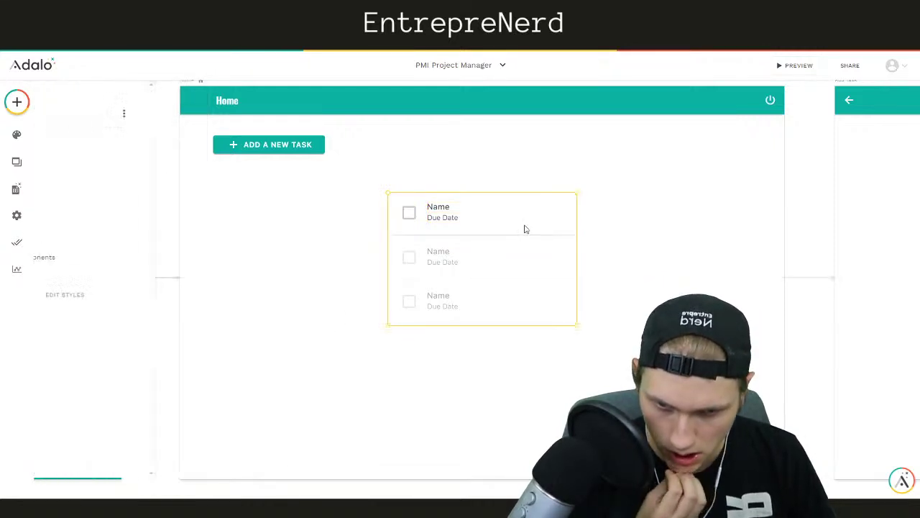
left_click(525, 229)
left_click(88, 220)
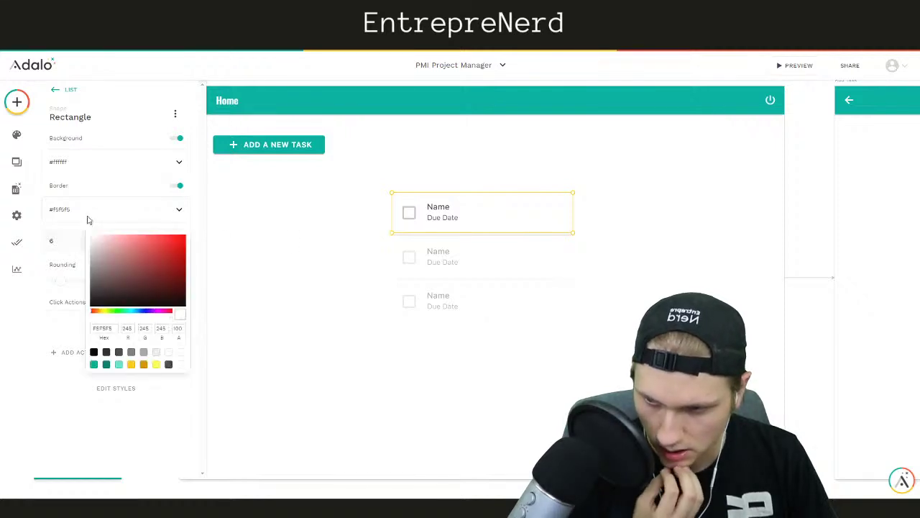
left_click_drag(96, 286, 88, 317)
left_click(248, 307)
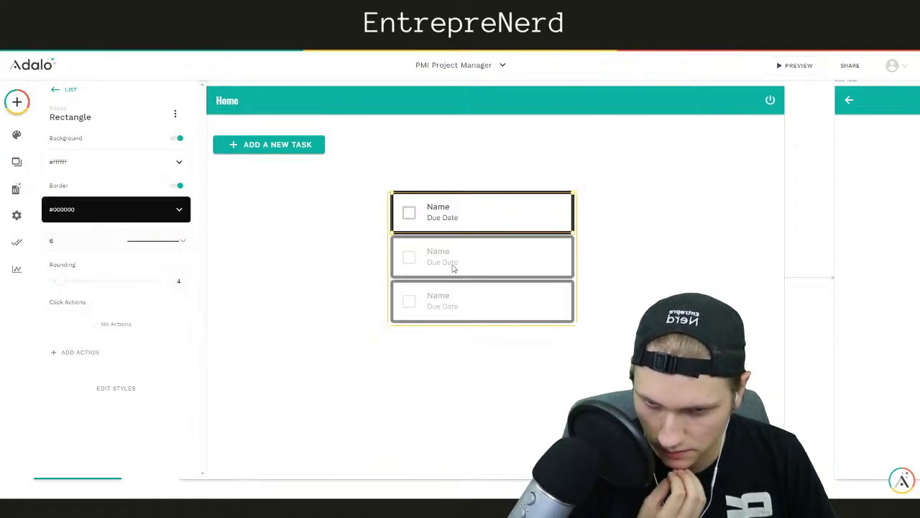
left_click(626, 256)
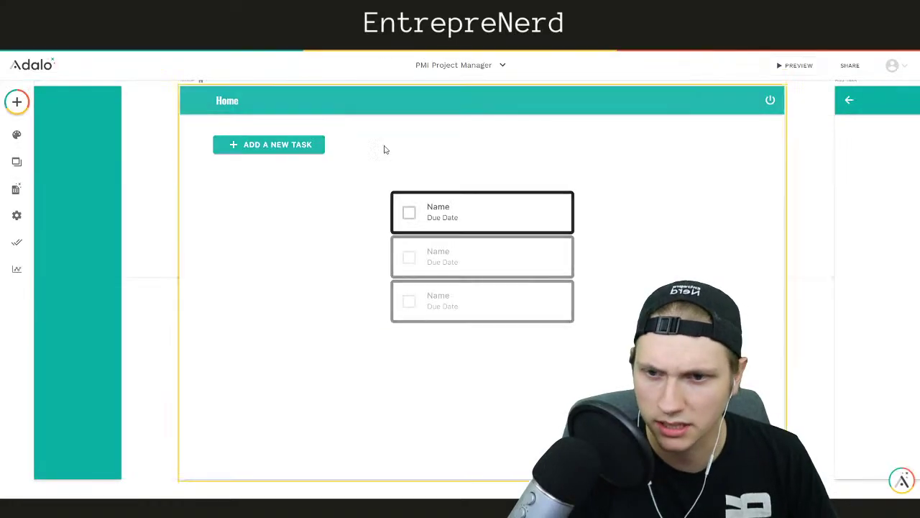
Drag the Home task list's bottom edge down to make it taller
left_click(532, 293)
left_click_drag(482, 325, 473, 431)
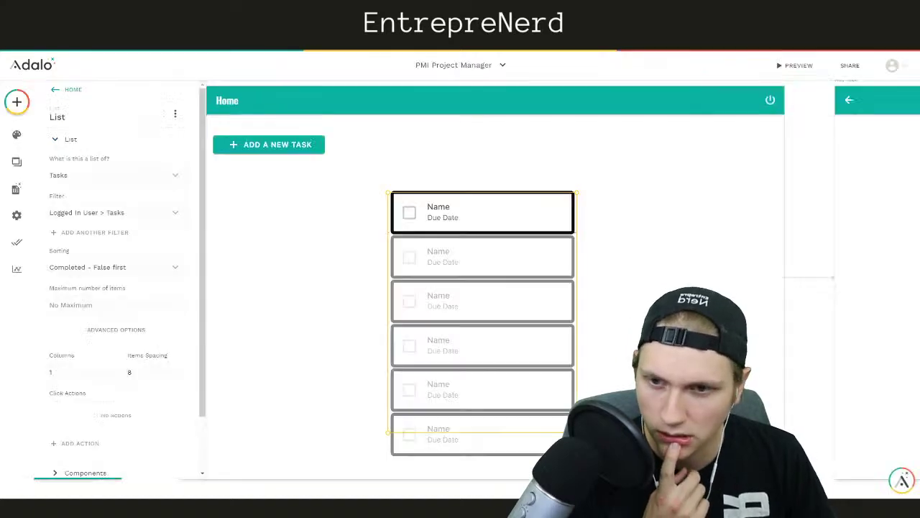
left_click(604, 291)
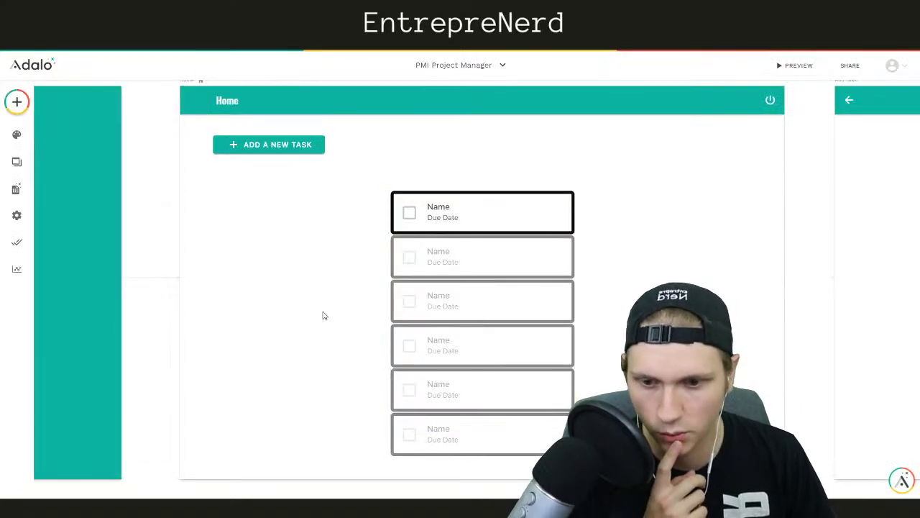
left_click(508, 304)
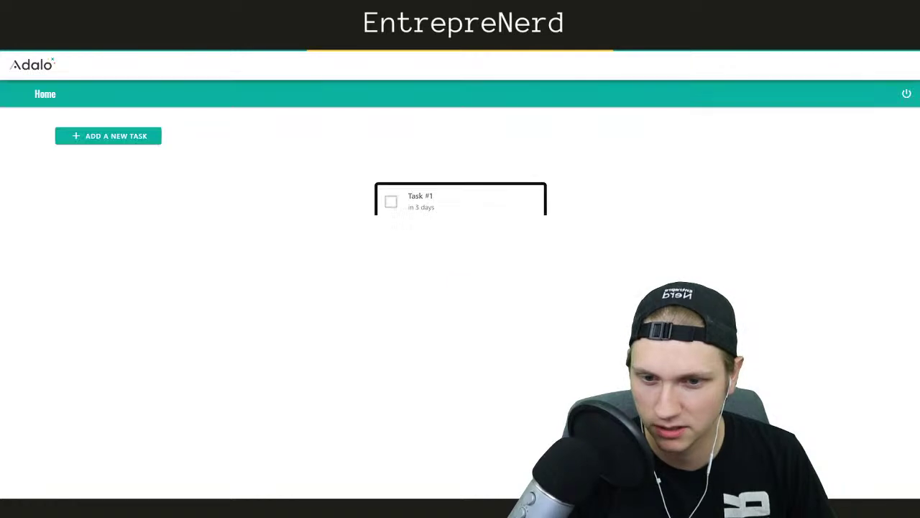
In the preview, check and uncheck Task #1 twice, leaving it unchecked
left_click(397, 205)
left_click(396, 206)
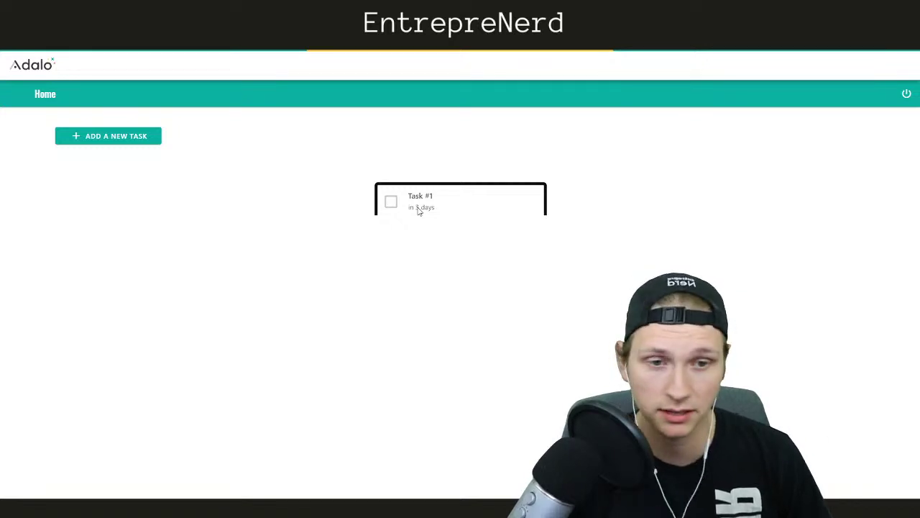
left_click(391, 202)
left_click(390, 202)
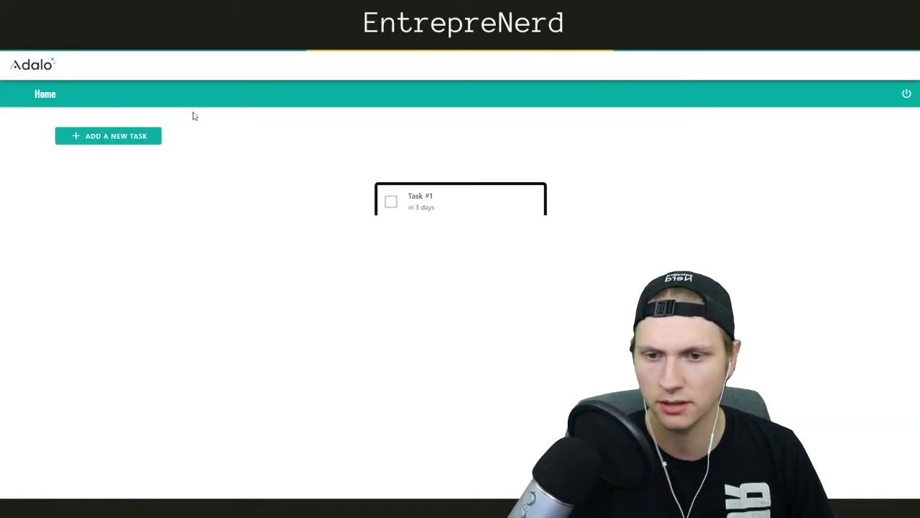
left_click(114, 137)
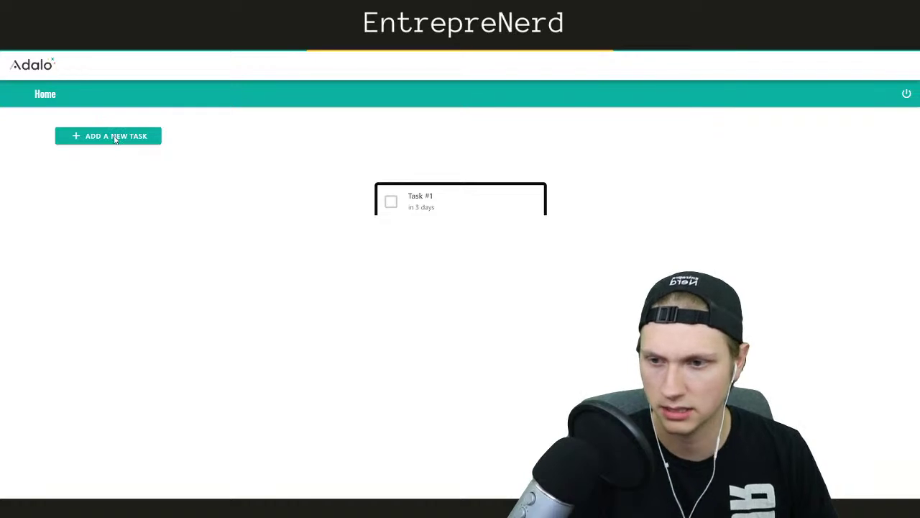
Create Task #2 assigned to the logged-in user, for Project #1, due July 3
left_click(397, 175)
type("Task #2")
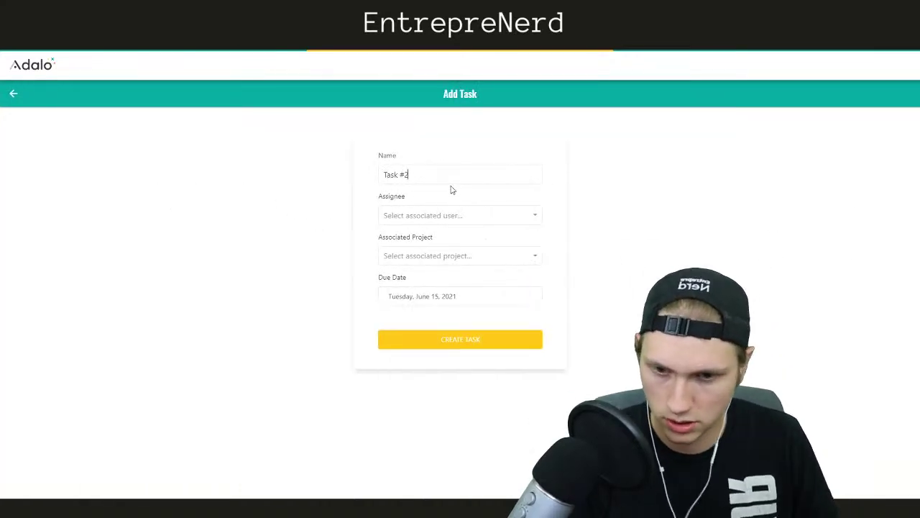
left_click(443, 215)
left_click(431, 243)
left_click(420, 256)
left_click(420, 280)
left_click(412, 281)
left_click(417, 295)
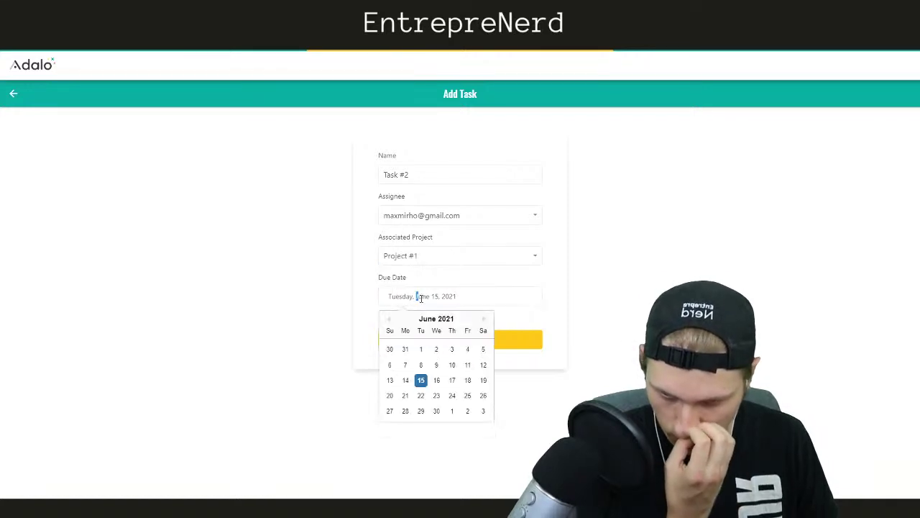
left_click(478, 412)
left_click(466, 345)
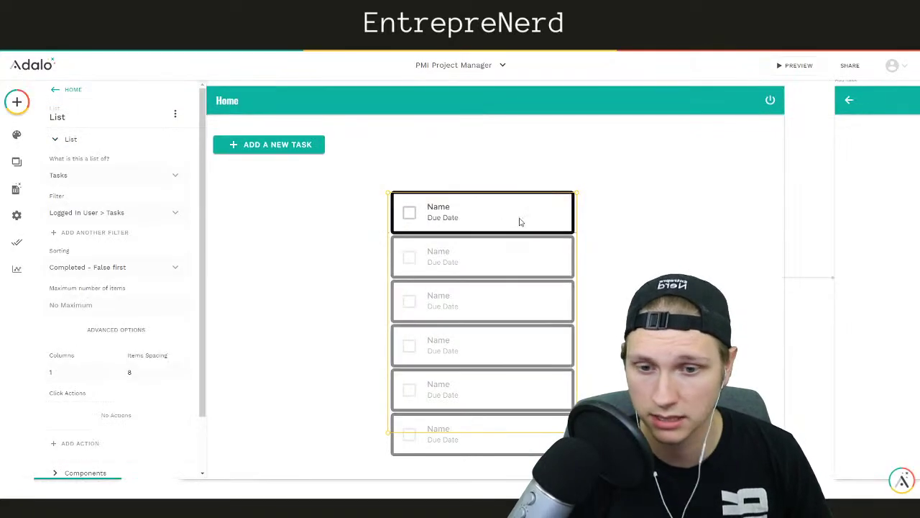
Stretch the list item Rectangle's bottom edge down to heighten task rows, then reload the preview
left_click(530, 217)
left_click(550, 236)
left_click_drag(559, 238, 557, 233)
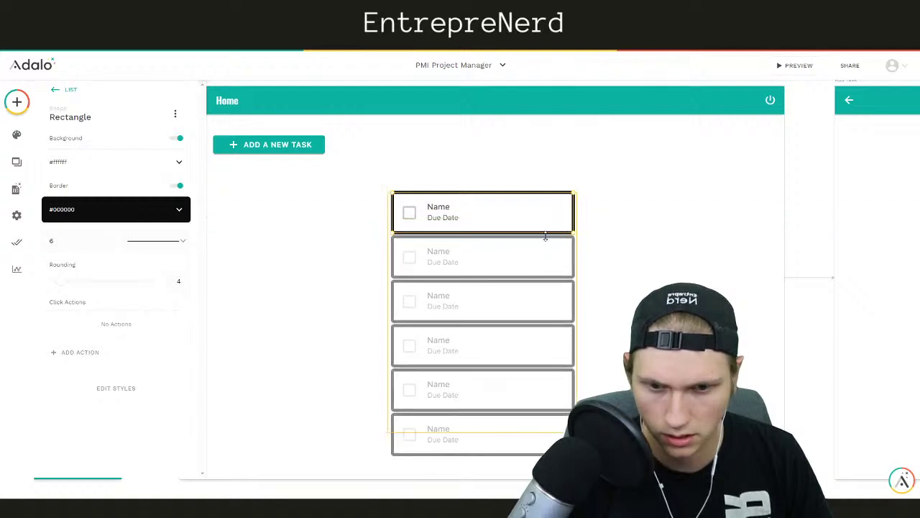
left_click(545, 245)
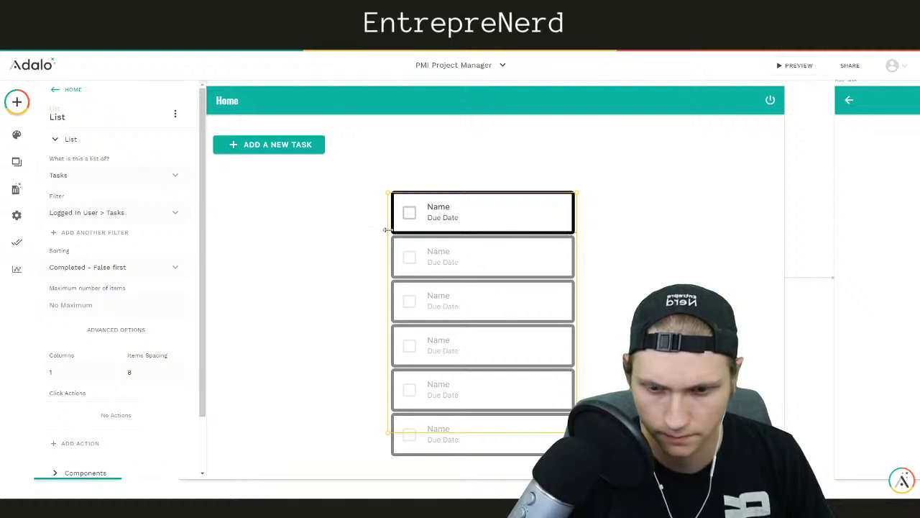
left_click(520, 230)
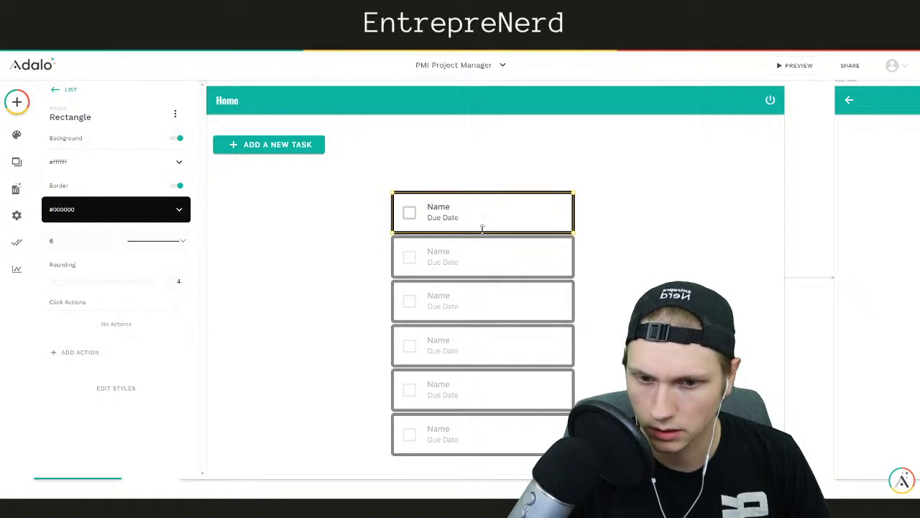
left_click_drag(522, 233, 486, 231)
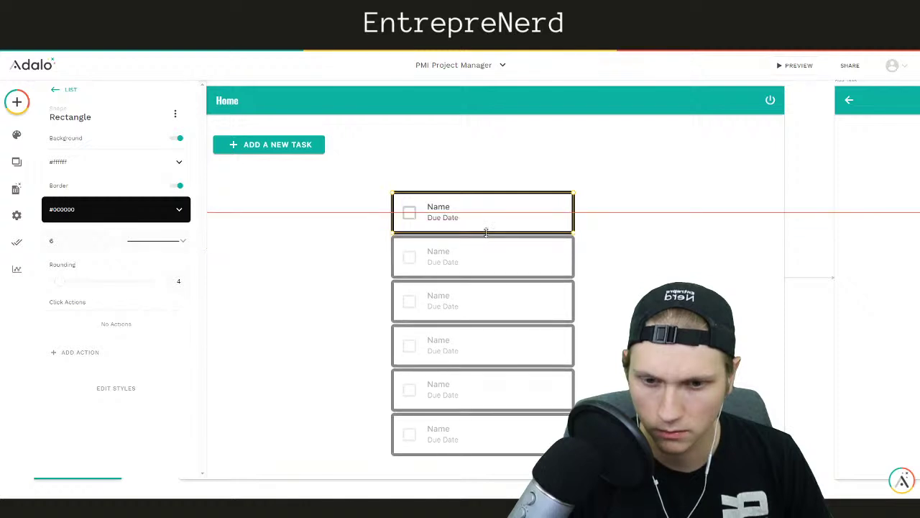
left_click(413, 242)
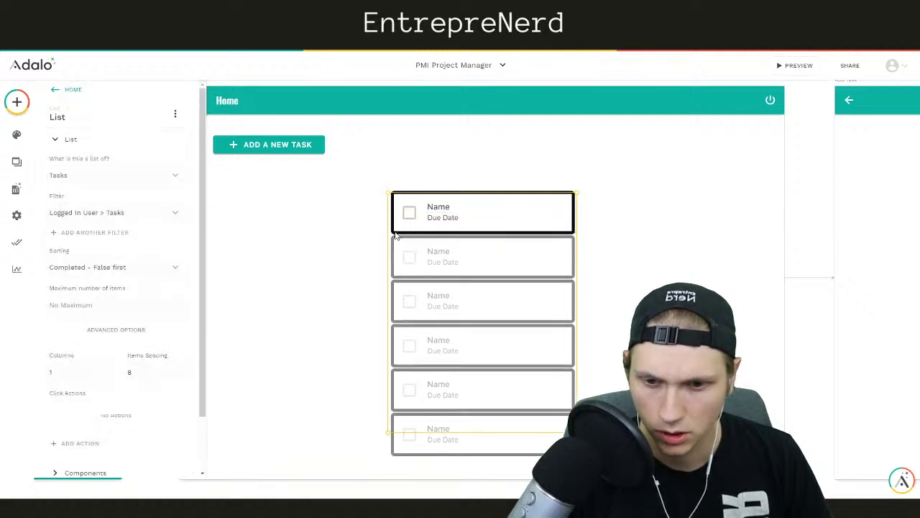
left_click(406, 231)
left_click_drag(407, 233, 410, 257)
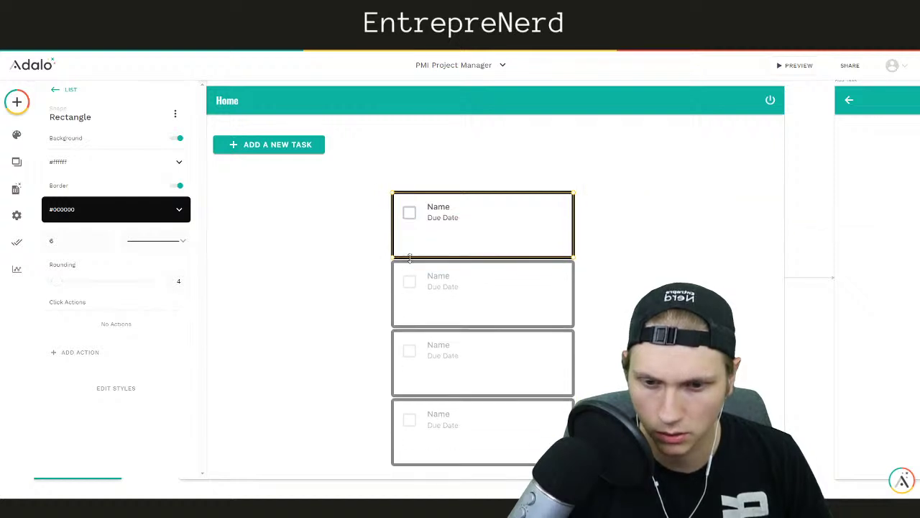
left_click(712, 253)
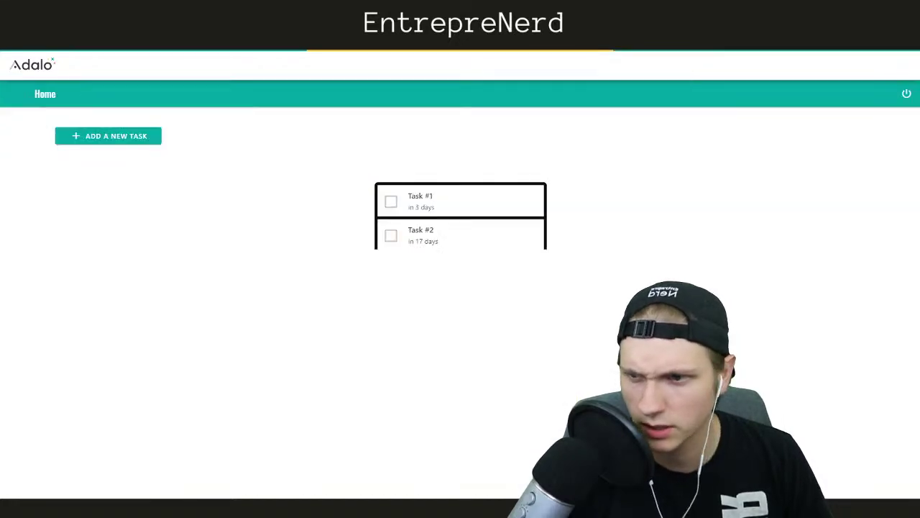
left_click(57, 75)
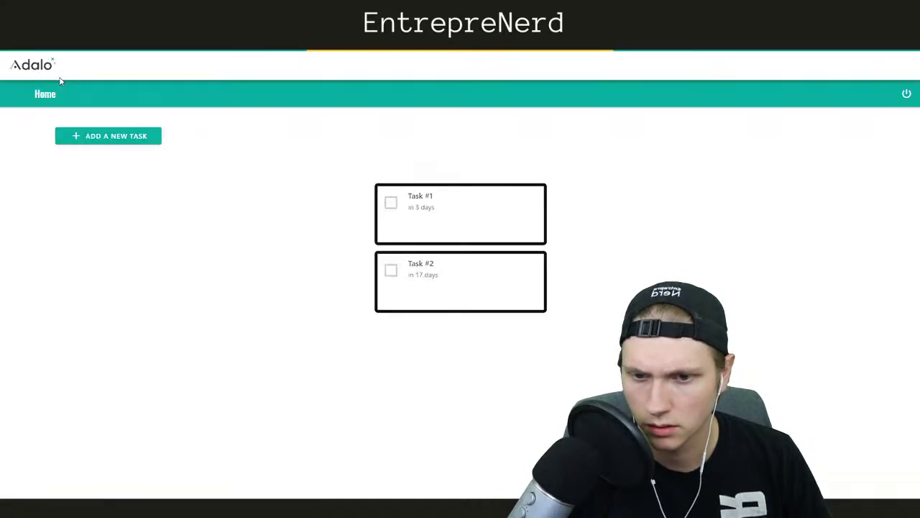
Toggle Task #1's checkbox, leaving it checked below Task #2, then return to the editor
left_click(390, 203)
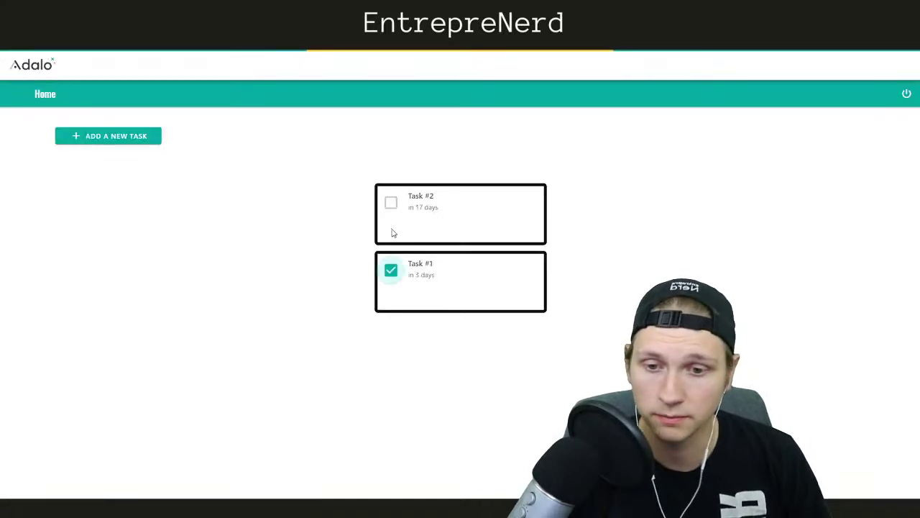
left_click(391, 272)
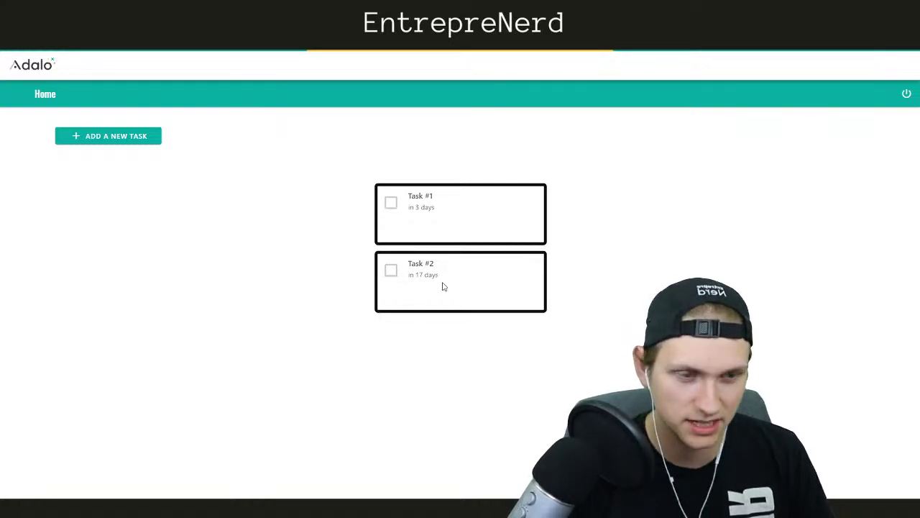
left_click(390, 204)
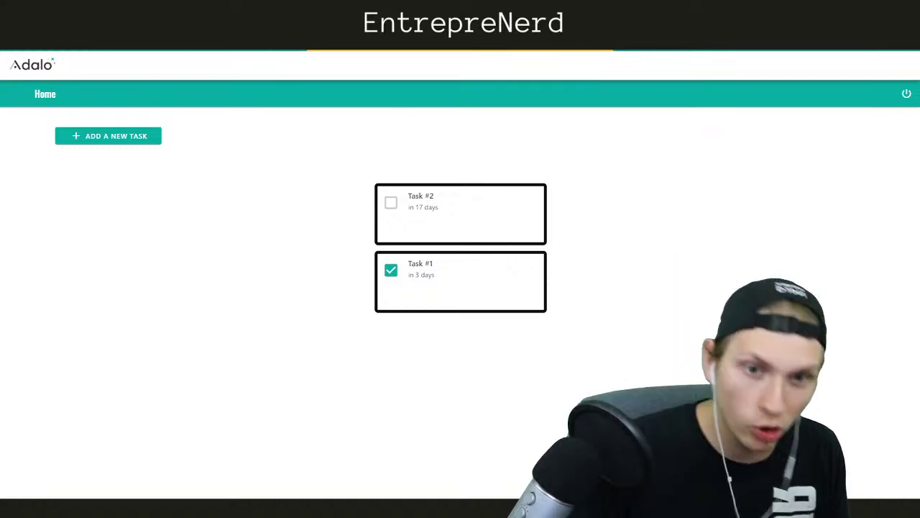
key("ctrl+shift+Tab")
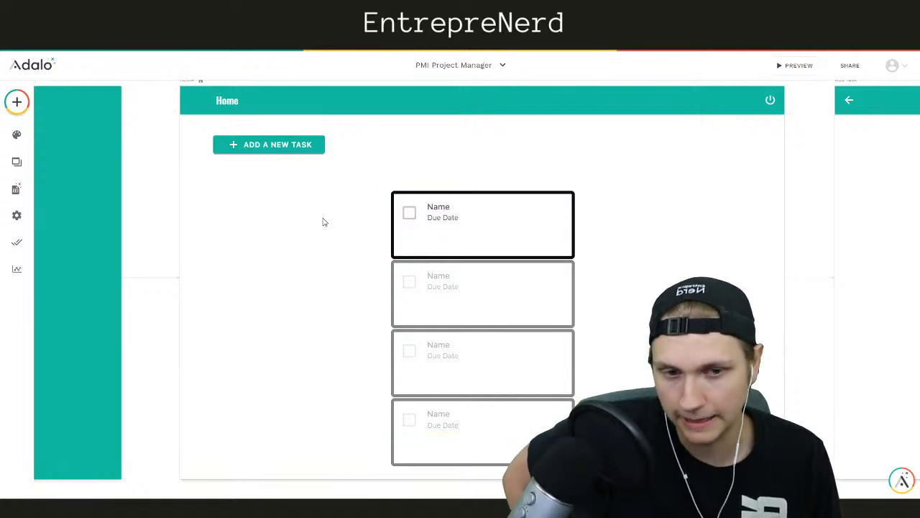
Reposition the Home task list and duplicate it with Ctrl+D
left_click_drag(510, 283, 510, 261)
left_click(666, 256)
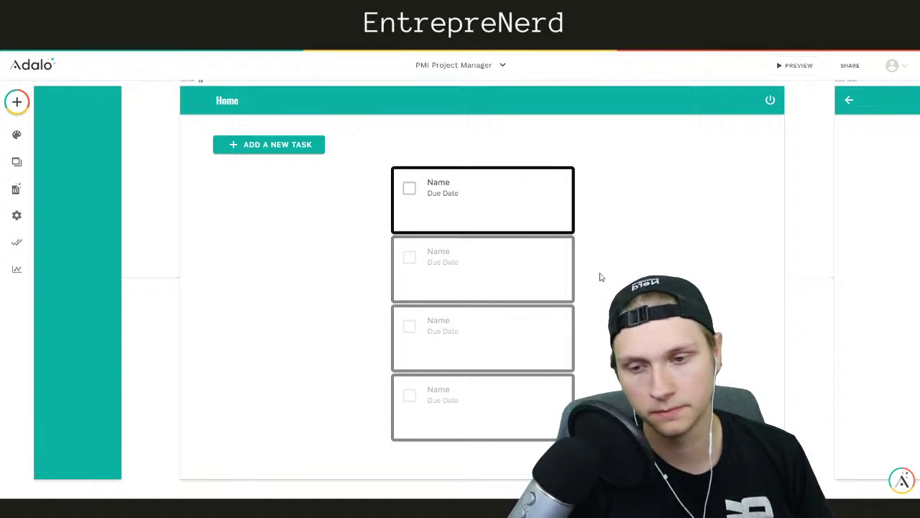
left_click(489, 263)
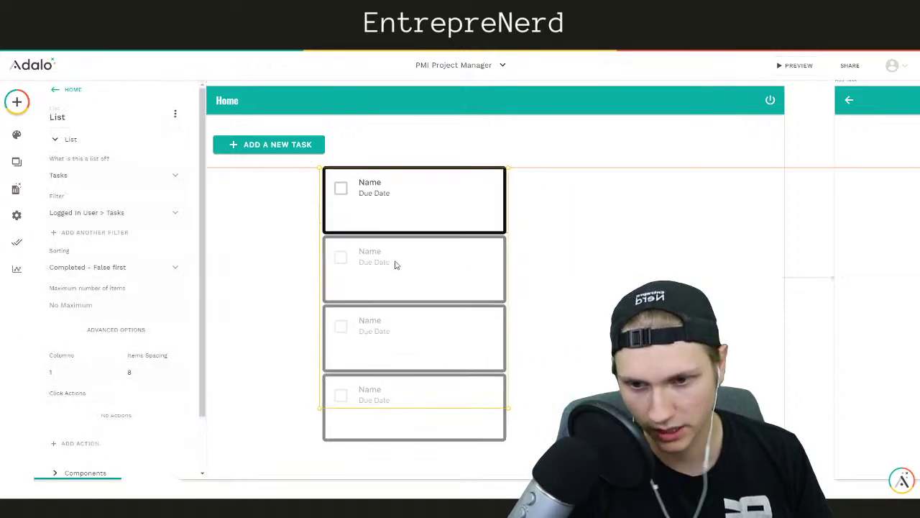
left_click_drag(364, 273, 362, 277)
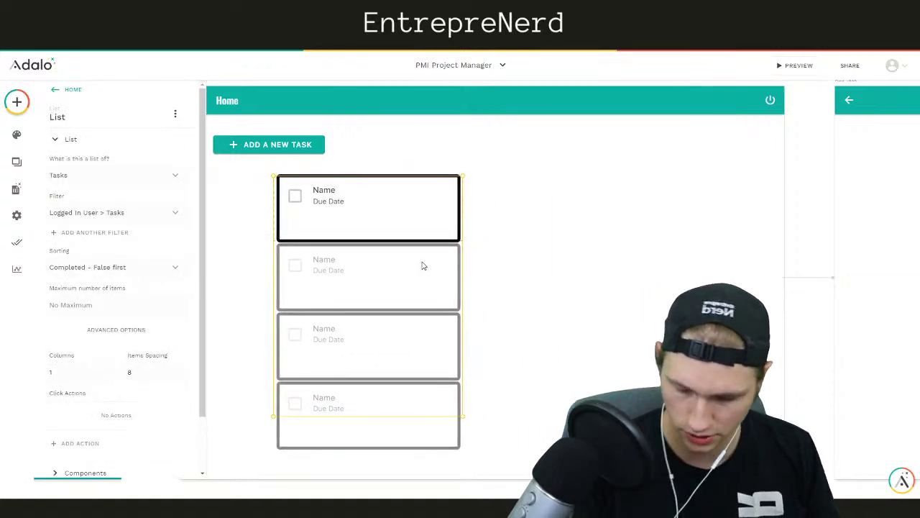
key("ctrl+d")
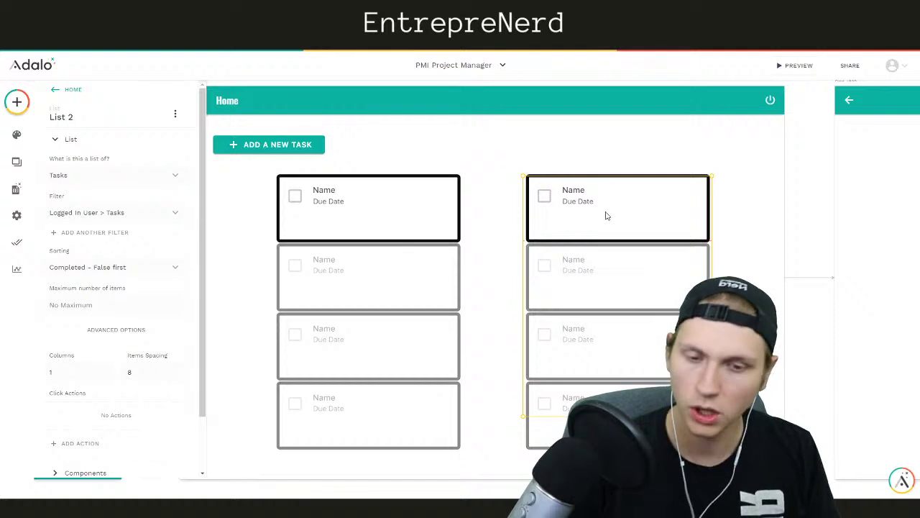
Make the left list Sometimes Visible when Logged In User's admin field is false
left_click(413, 232)
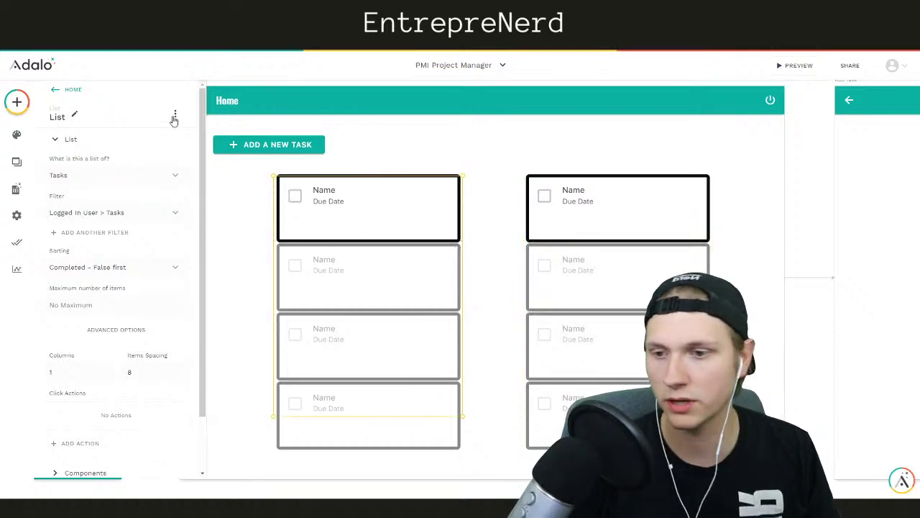
left_click(175, 114)
left_click(165, 141)
left_click(130, 155)
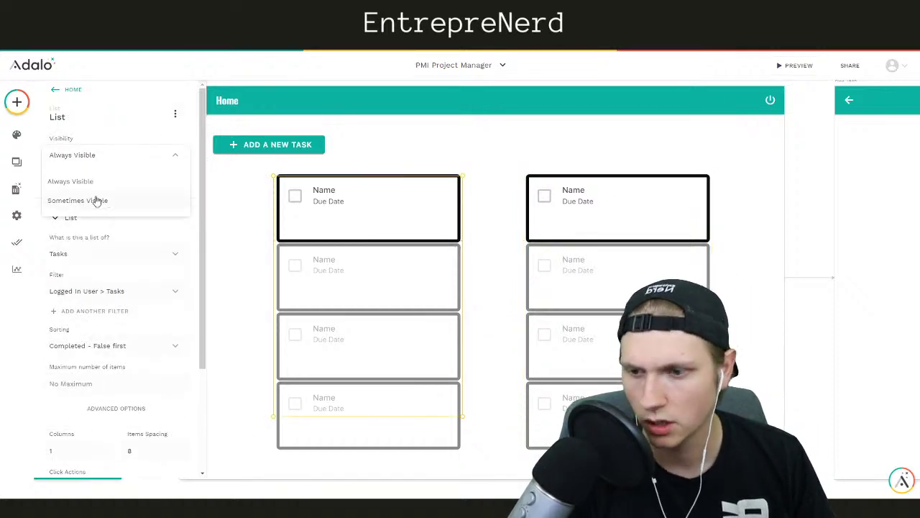
left_click(93, 200)
left_click(106, 193)
mouse_move(87, 220)
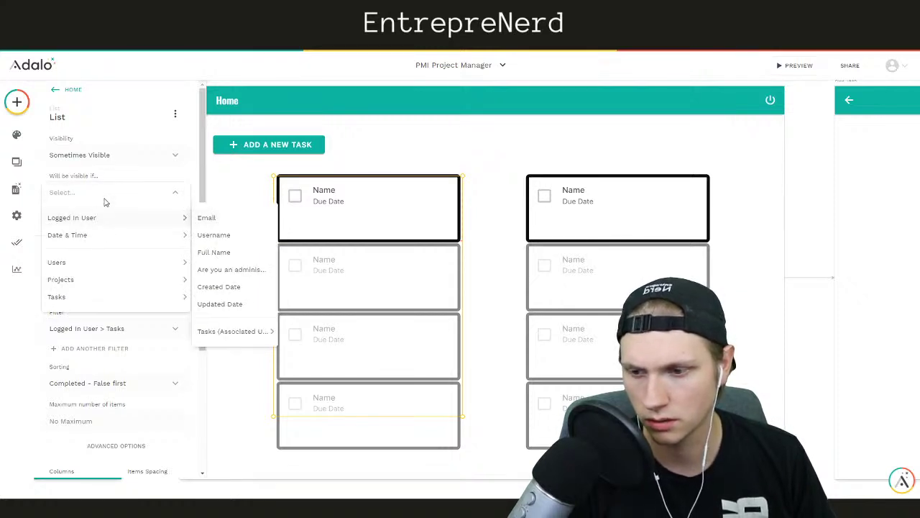
left_click(233, 270)
left_click(124, 223)
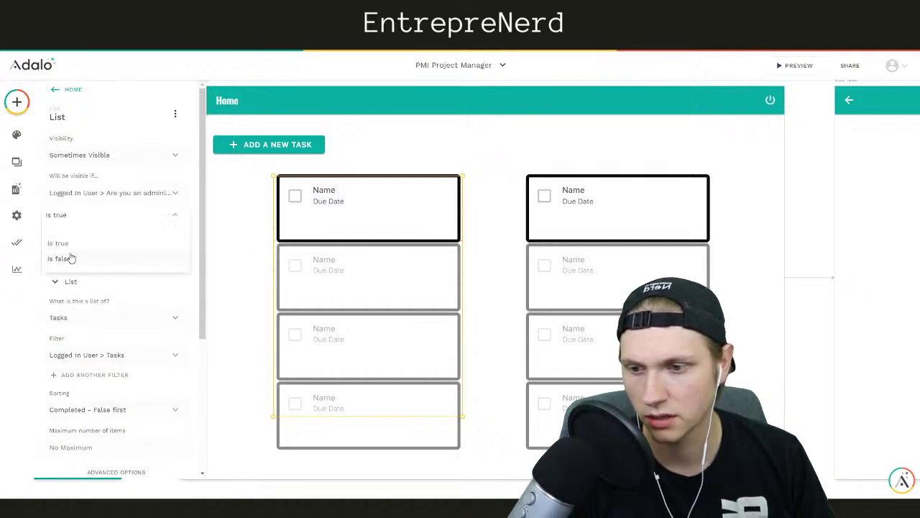
left_click(69, 260)
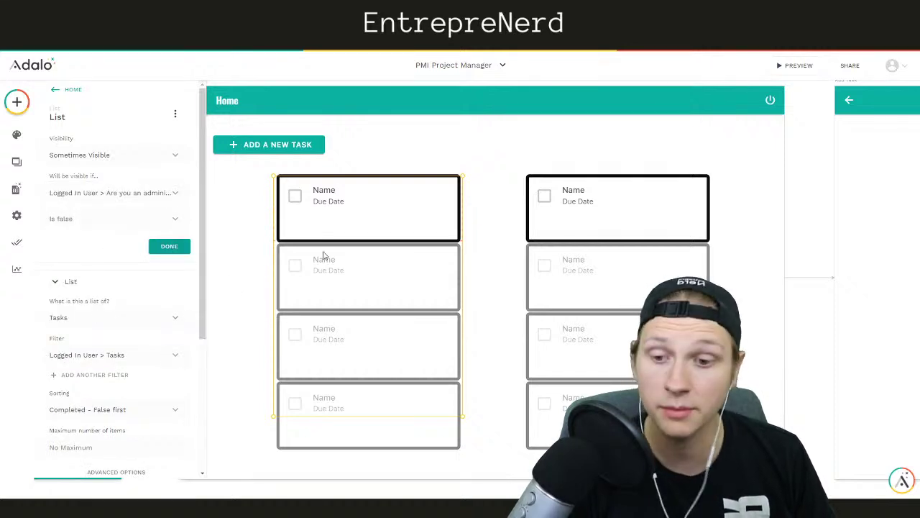
left_click(169, 246)
Set List 2's filter to show all tasks
left_click(603, 263)
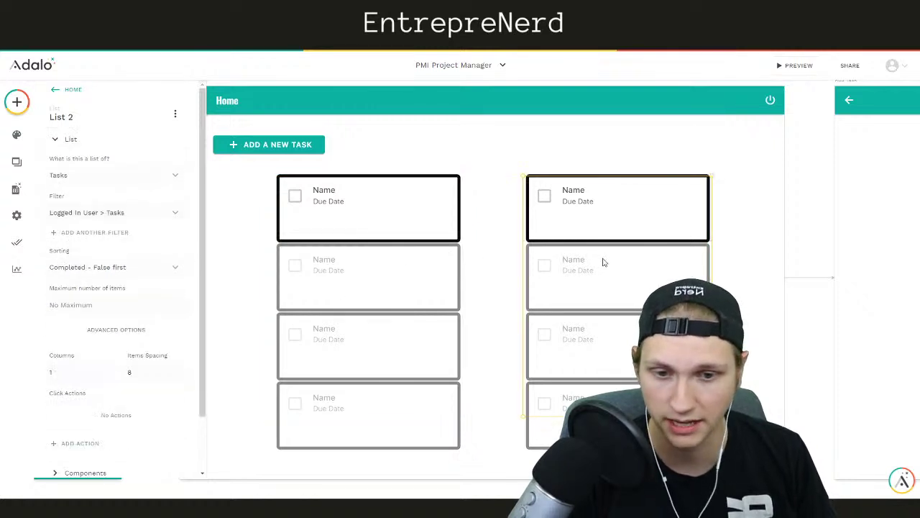
left_click(90, 213)
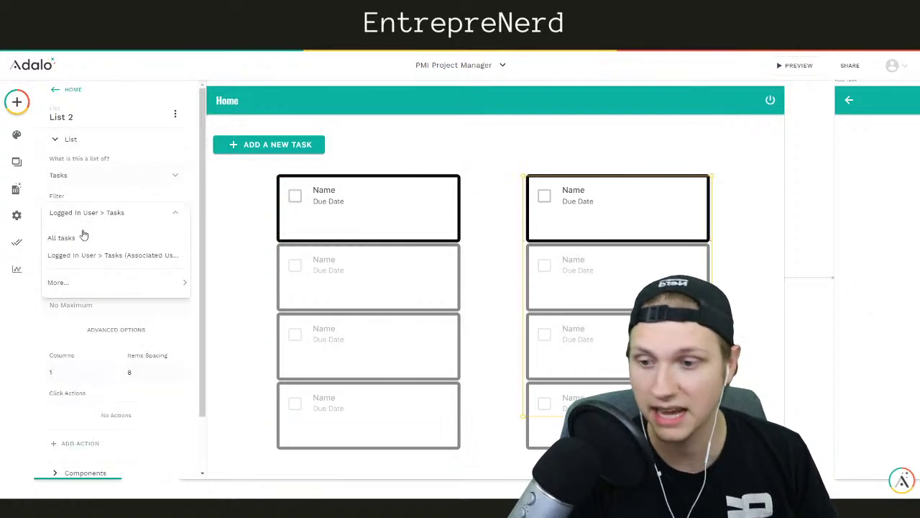
left_click(77, 239)
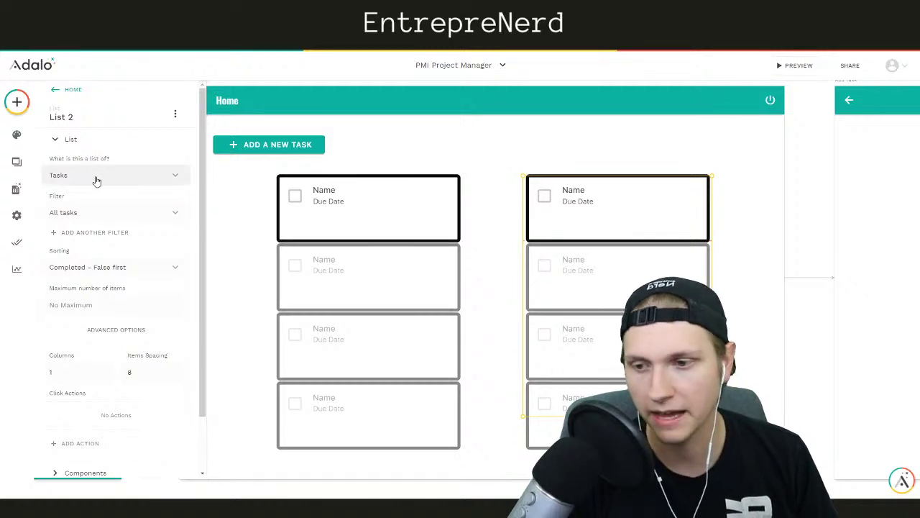
Make List 2 visible only when Logged In User's admin field is true, then preview the app
left_click(175, 114)
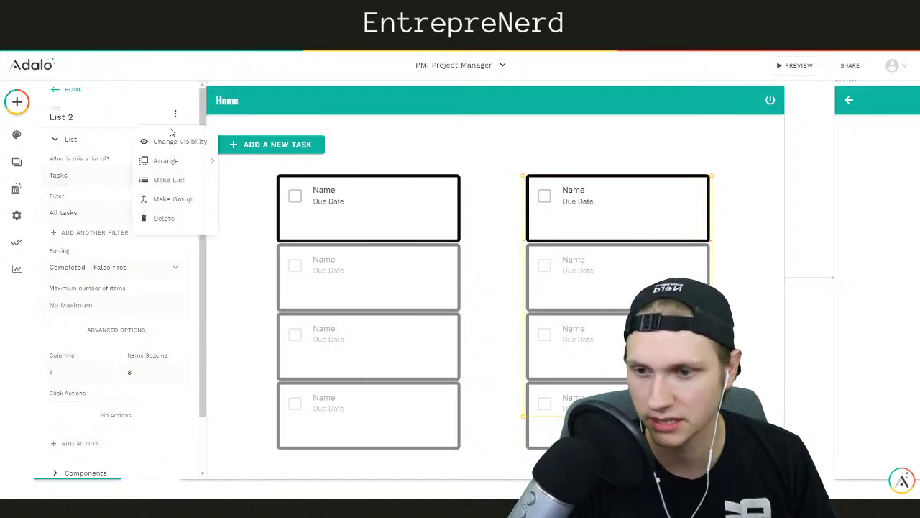
left_click(169, 144)
left_click(133, 153)
left_click(83, 199)
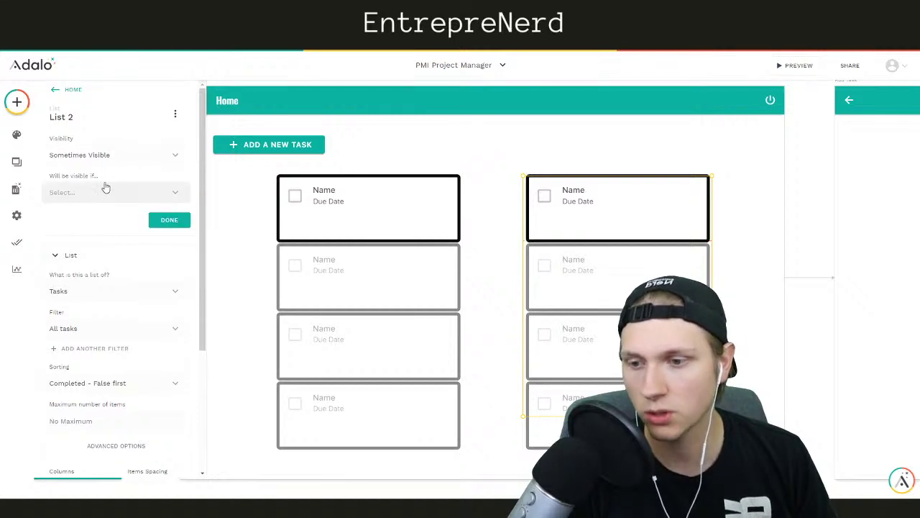
left_click(104, 190)
mouse_move(84, 236)
mouse_move(115, 219)
left_click(232, 263)
left_click(87, 225)
left_click(58, 243)
left_click(162, 245)
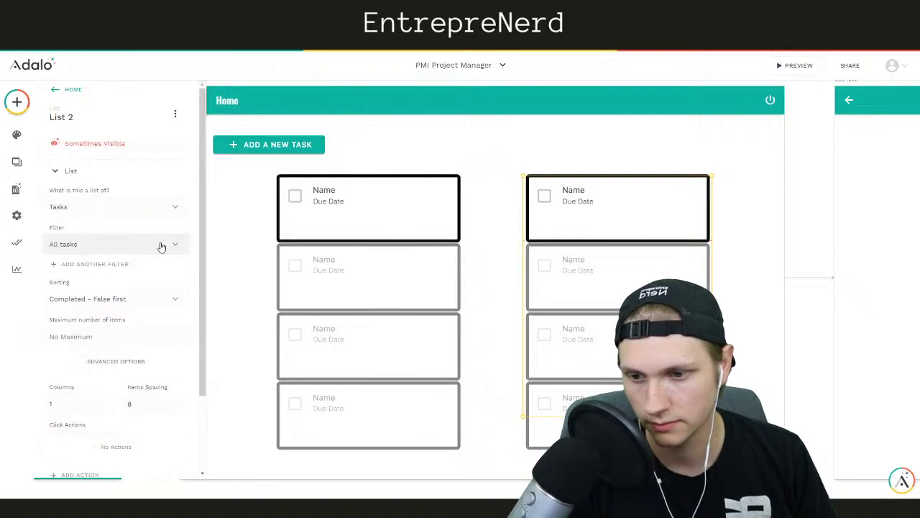
left_click(388, 147)
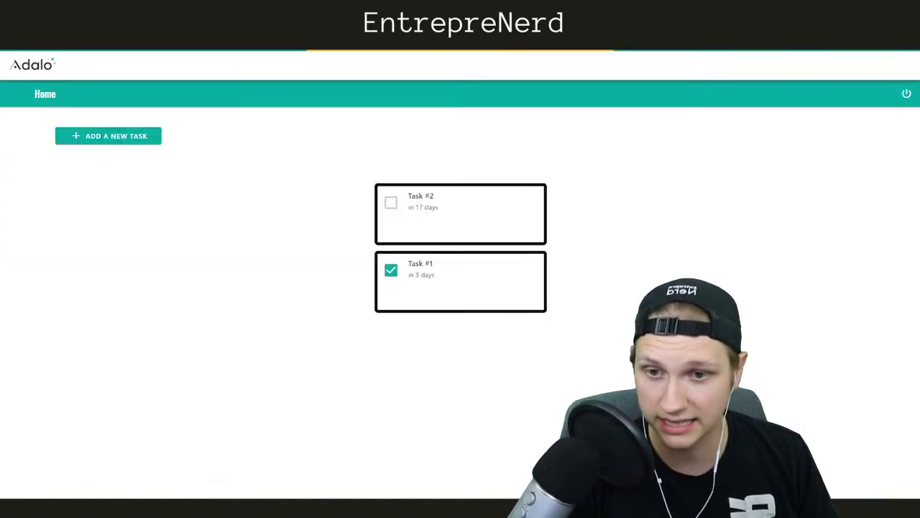
Back in the editor, select List 2 and add a click action, pointing at Link
key("F5")
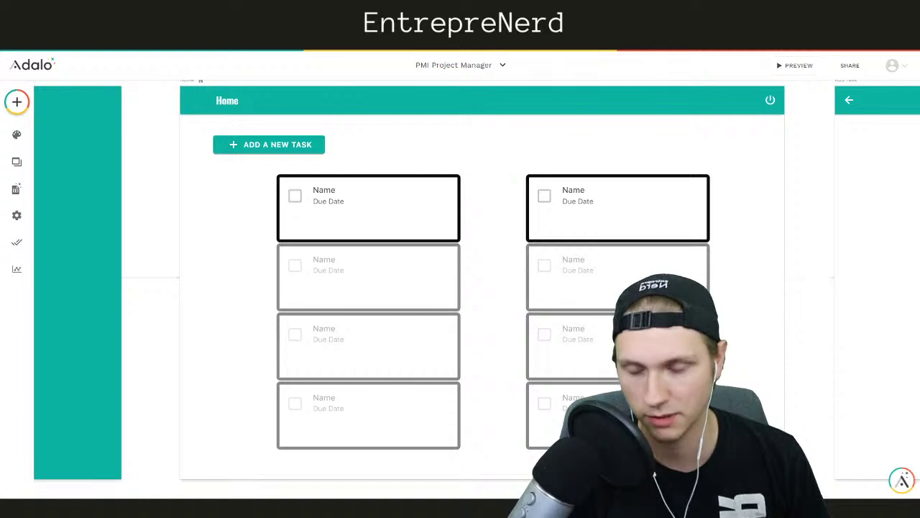
left_click(580, 200)
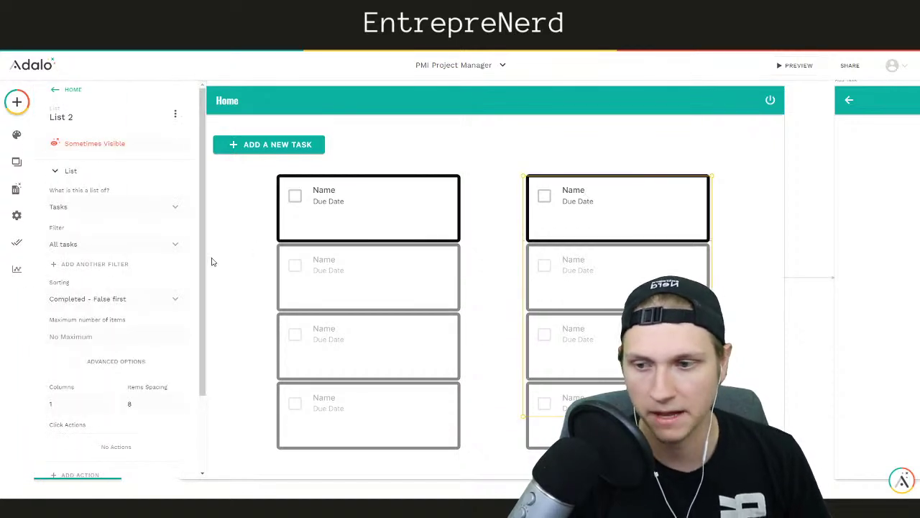
scroll(143, 278, "down", 3)
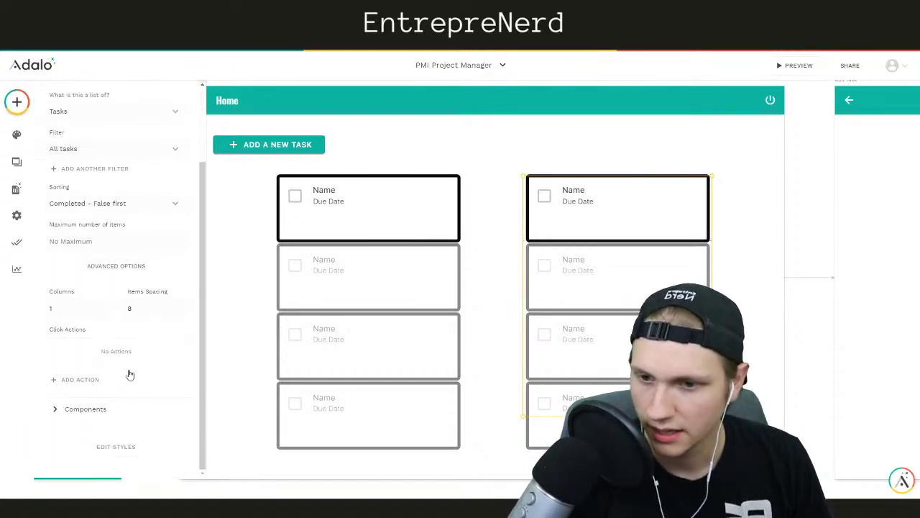
scroll(674, 264, "up", 4)
scroll(617, 323, "down", 3)
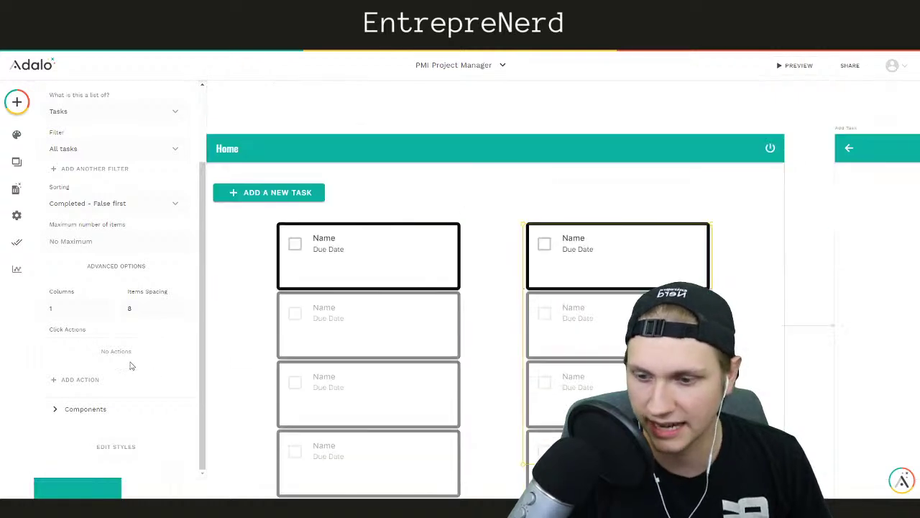
left_click(92, 381)
mouse_move(115, 208)
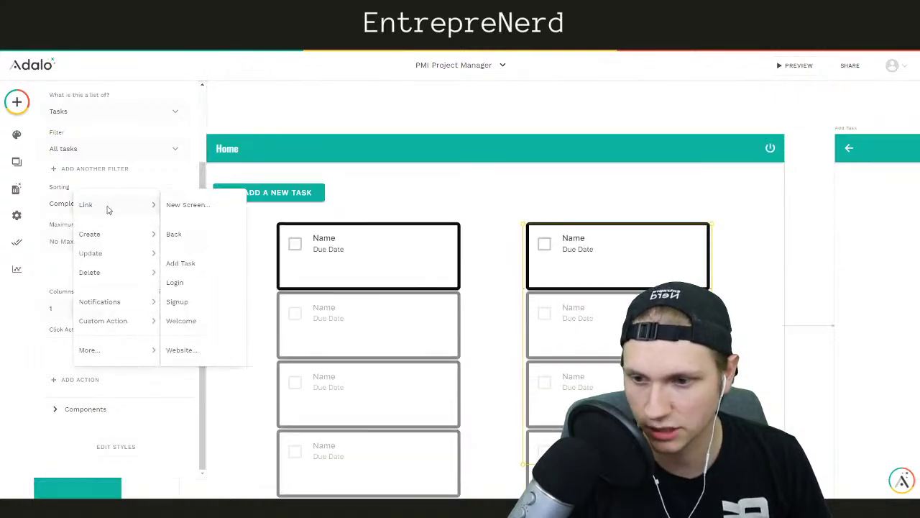
Link List 2 items to a new Form screen named 'Edit Task' using the Push transition
left_click(188, 205)
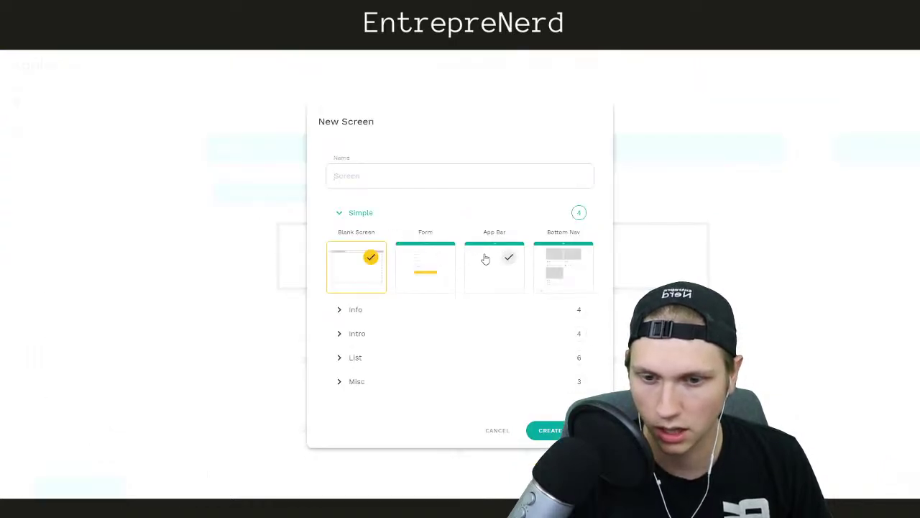
left_click(423, 265)
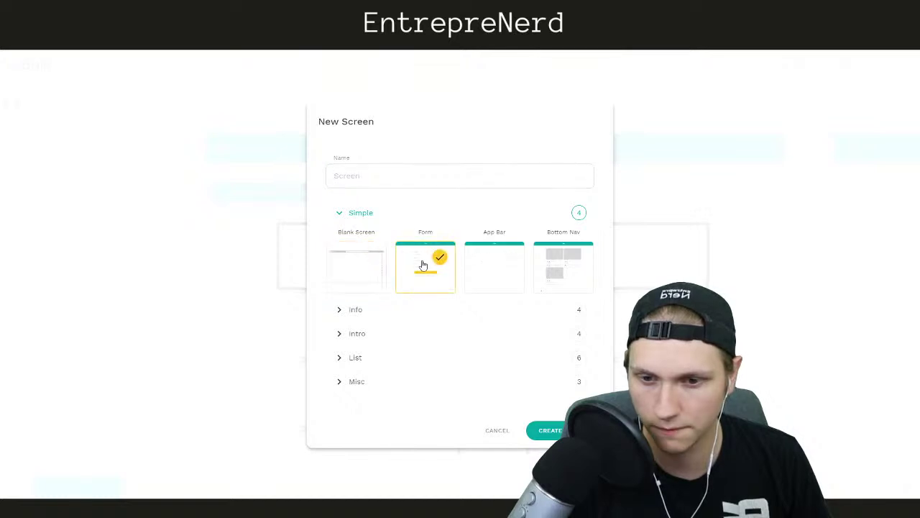
left_click(380, 176)
type("Edit Task")
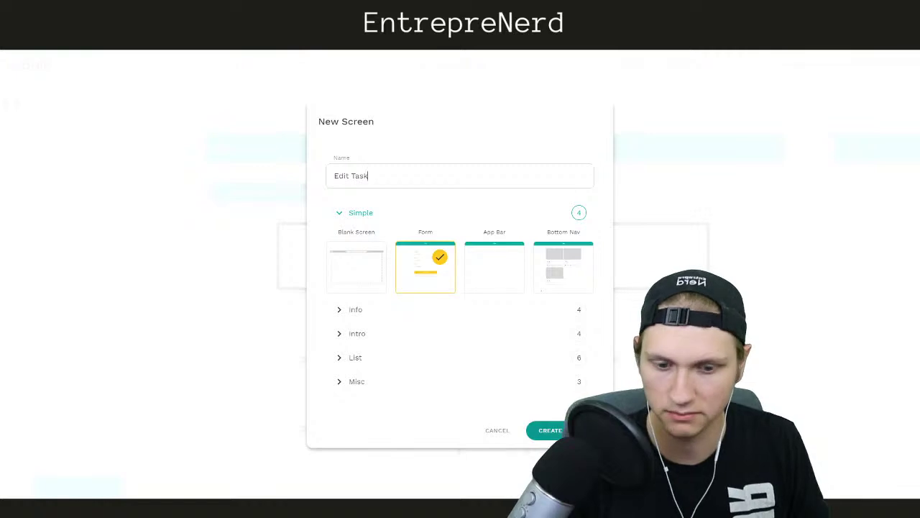
left_click(548, 431)
scroll(101, 385, "down", 2)
left_click(71, 327)
left_click(164, 410)
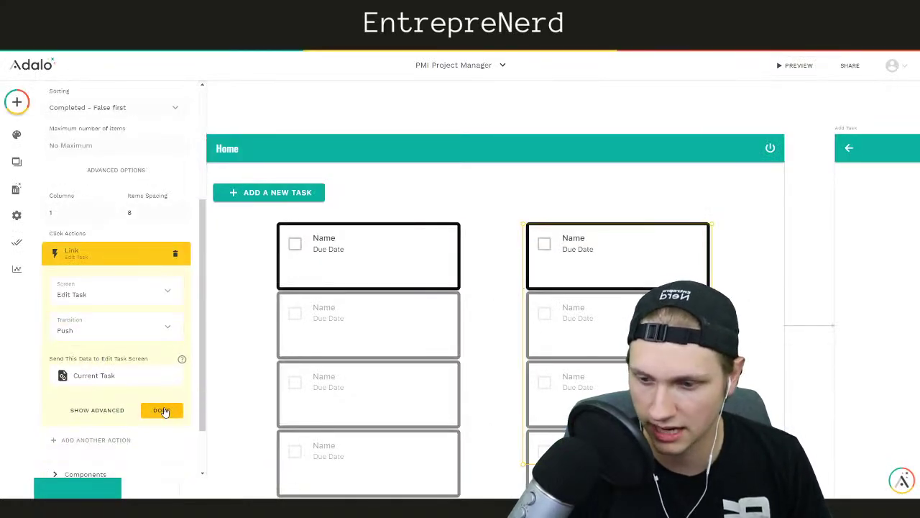
left_click(163, 410)
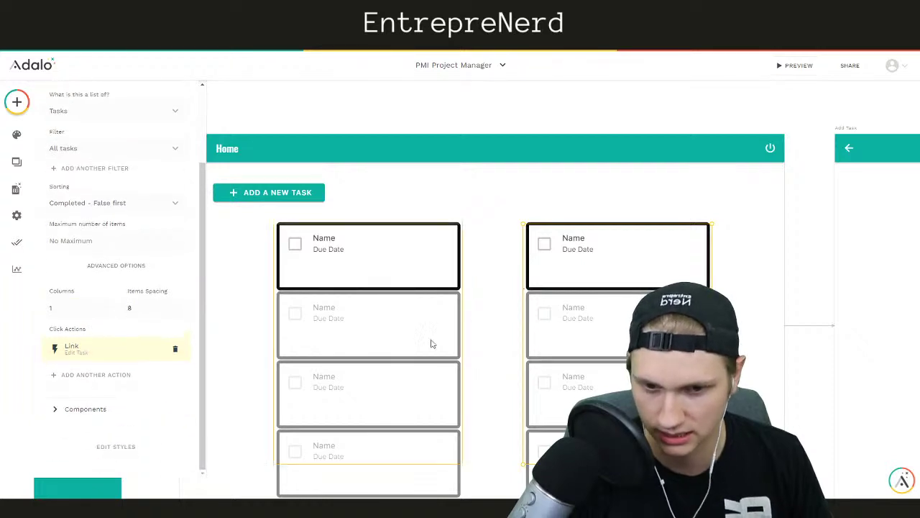
left_click(618, 103)
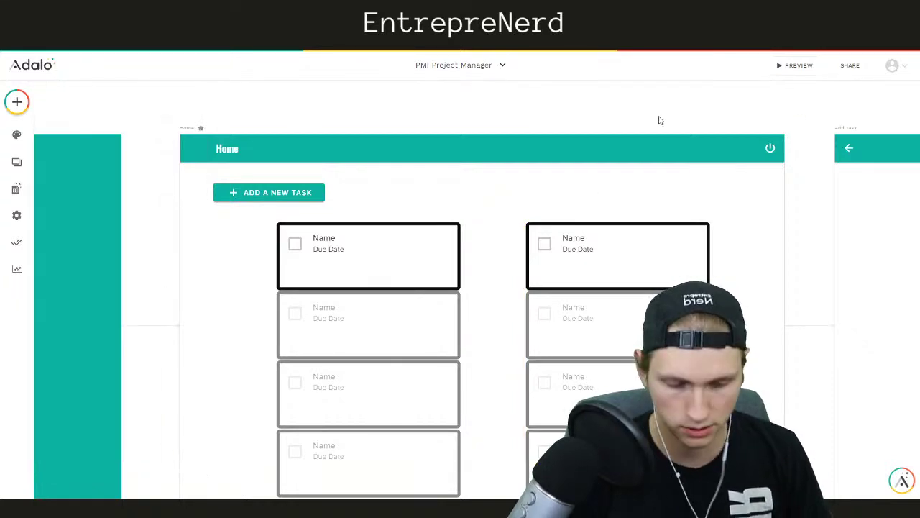
Bind the Edit Task form to the Tasks collection with the Update Current Task action
scroll(661, 120, "right", 9)
scroll(660, 120, "right", 10)
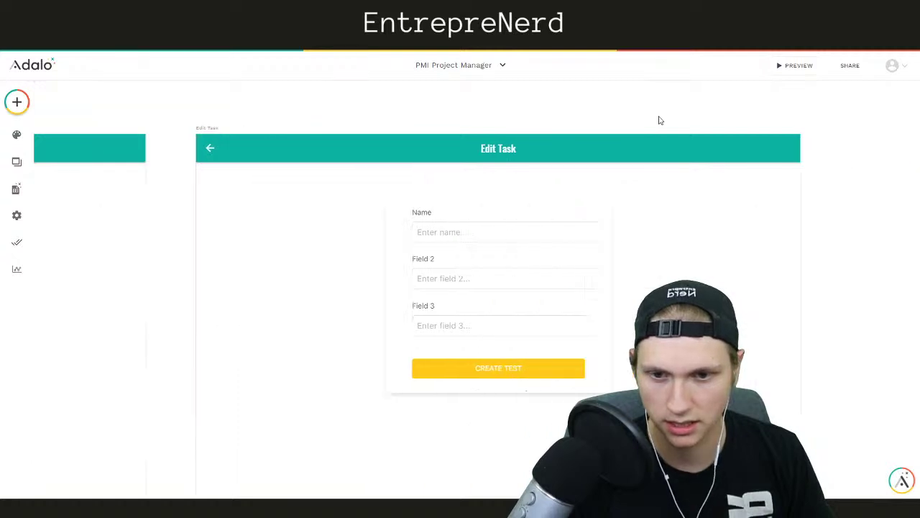
left_click(548, 258)
left_click(475, 261)
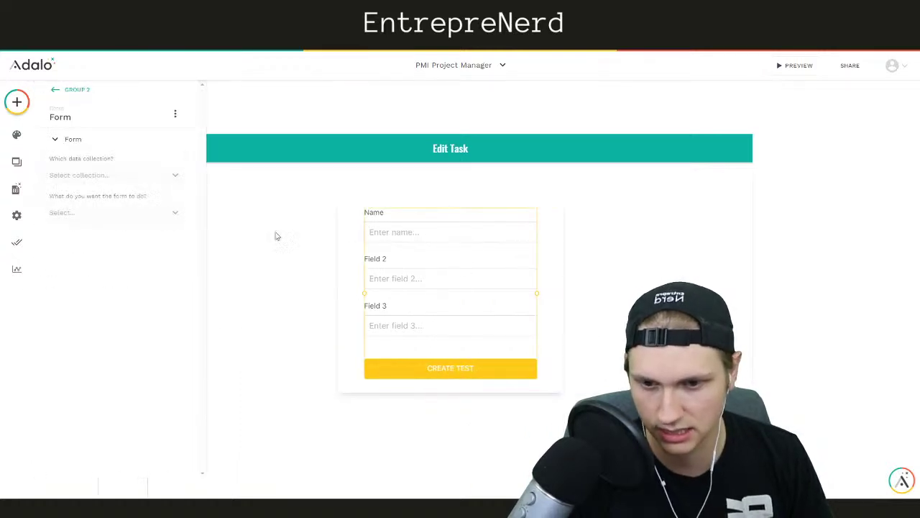
left_click(79, 175)
left_click(65, 235)
left_click(101, 212)
left_click(81, 265)
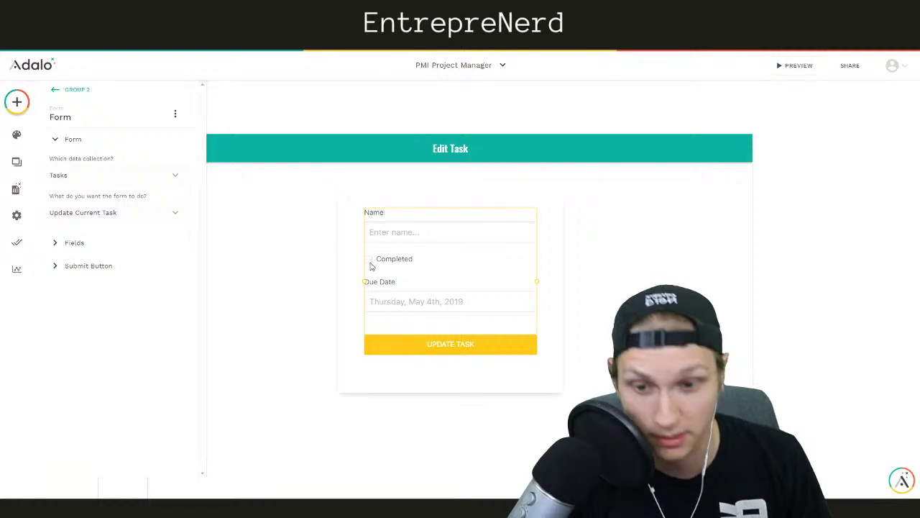
Add Associated User and Associated Project as visible form fields
left_click(107, 245)
left_click(95, 273)
left_click(97, 274)
left_click(97, 278)
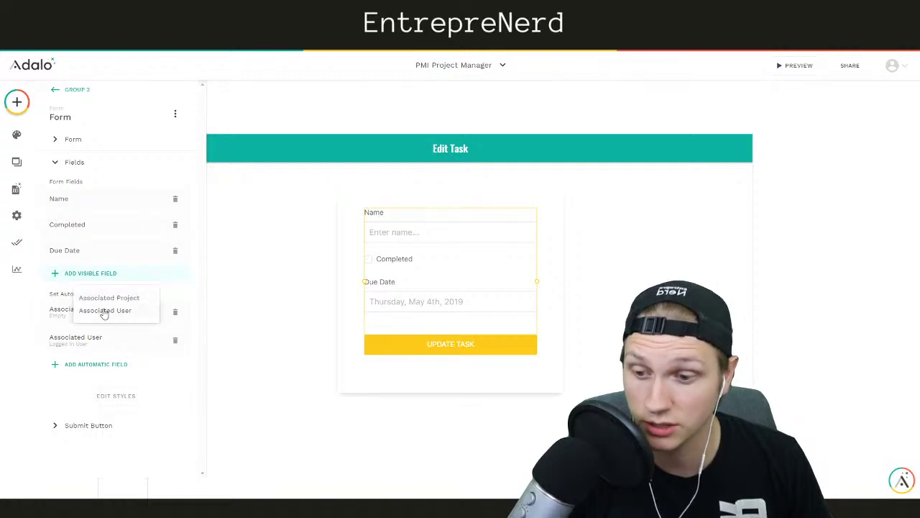
left_click(104, 311)
left_click(122, 277)
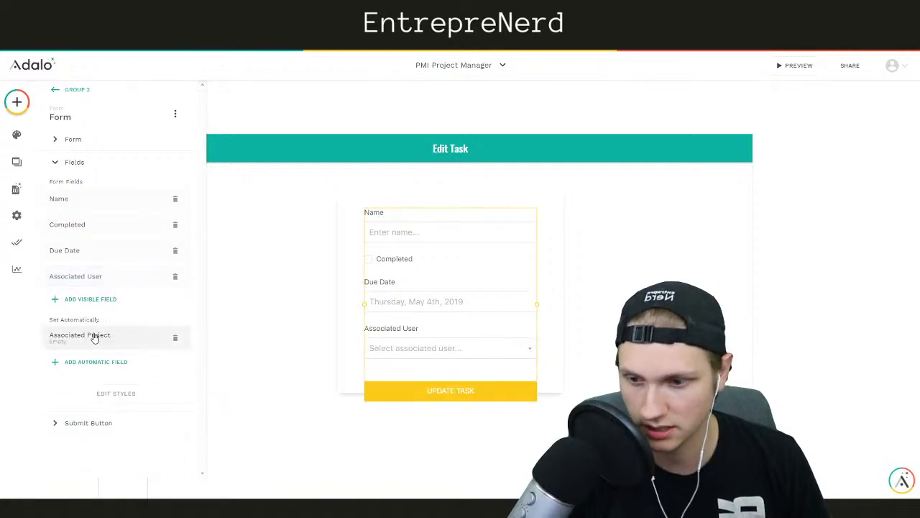
left_click_drag(177, 339, 119, 302)
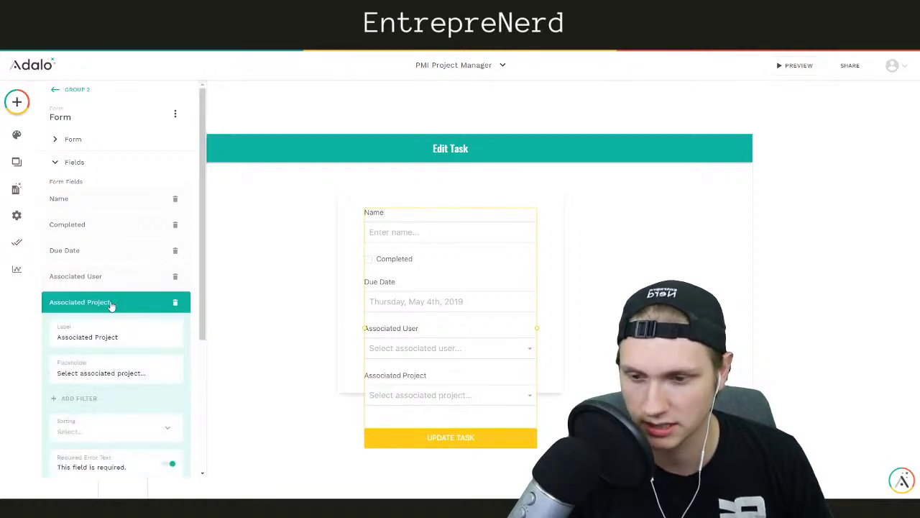
left_click(117, 302)
Extend the section behind the form below the Update Task button
left_click(355, 387)
left_click_drag(353, 392, 346, 470)
left_click(305, 338)
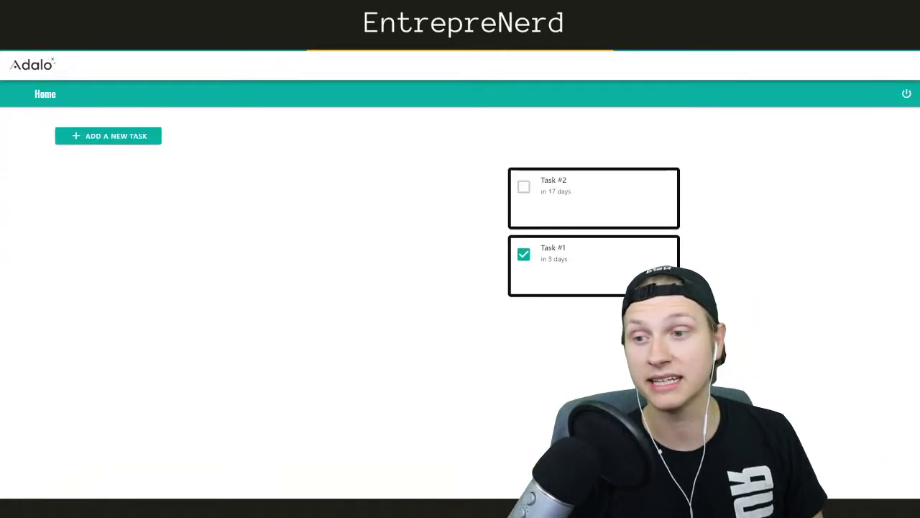
Reload the preview and check and uncheck Task #1 and Task #2
key("F5")
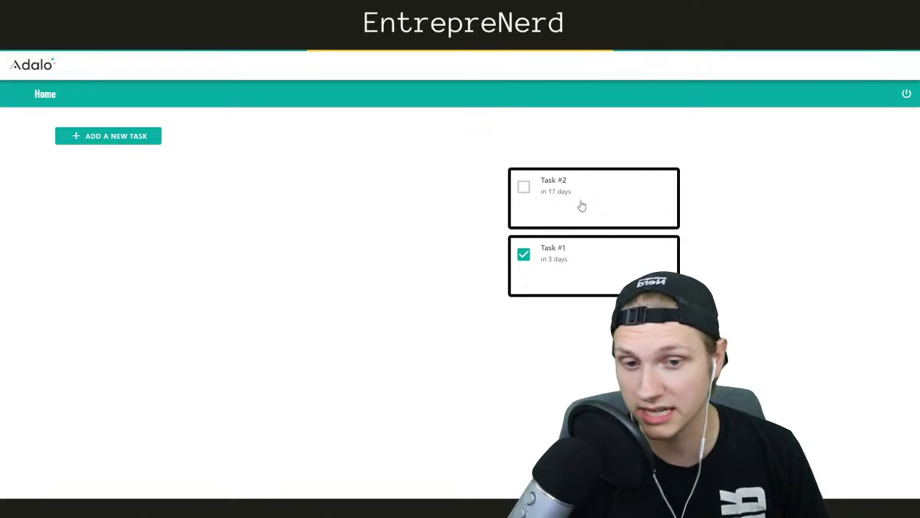
left_click(524, 255)
left_click(523, 256)
left_click(524, 255)
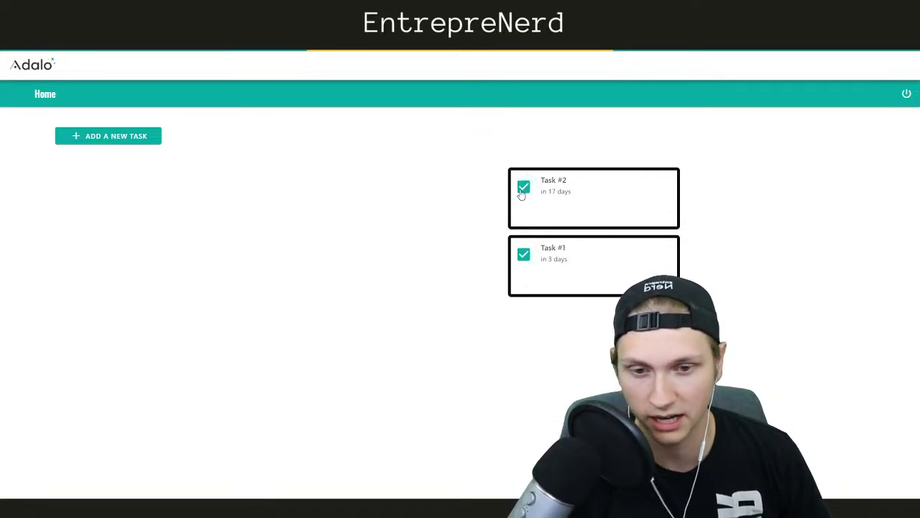
left_click(523, 190)
left_click(526, 259)
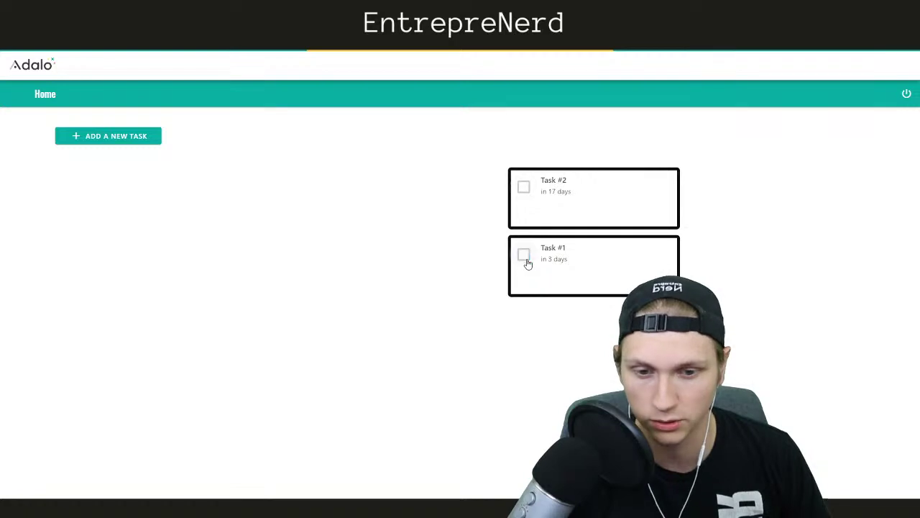
Open Task #1's edit screen, return Home, and try the logout icon
left_click(642, 272)
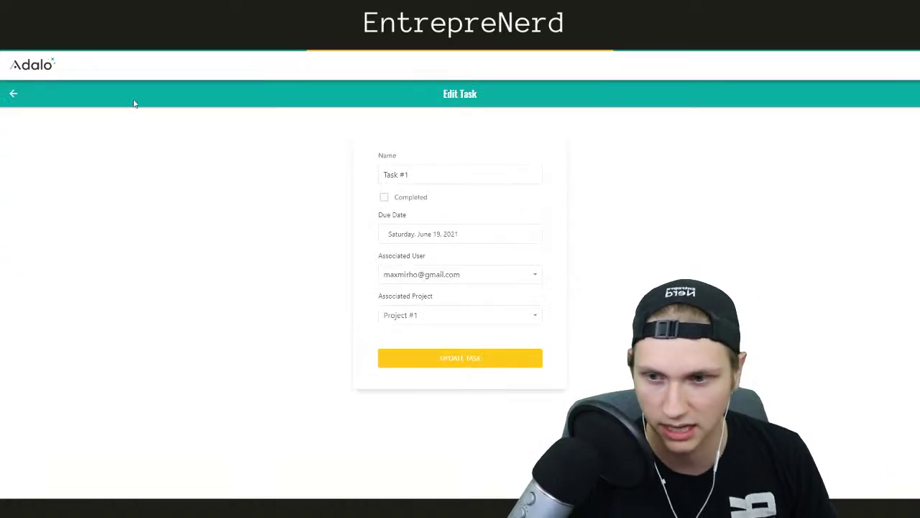
left_click(14, 93)
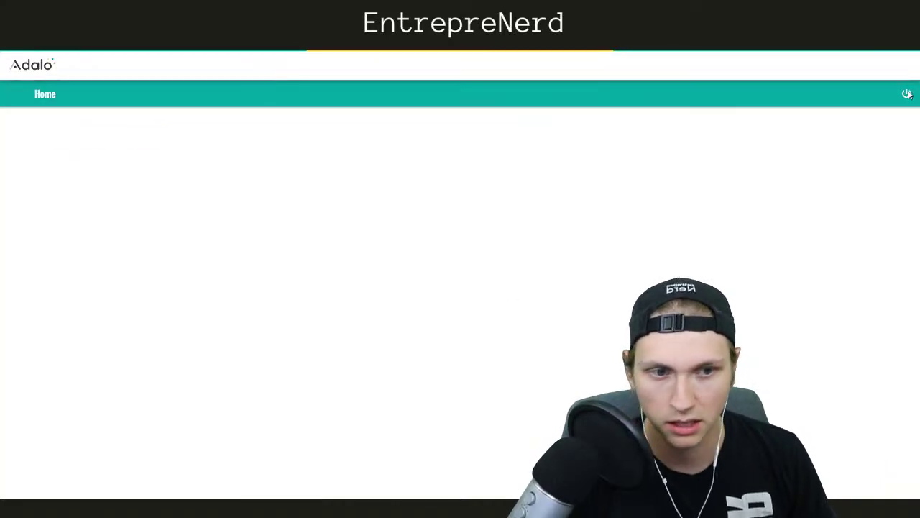
left_click(908, 94)
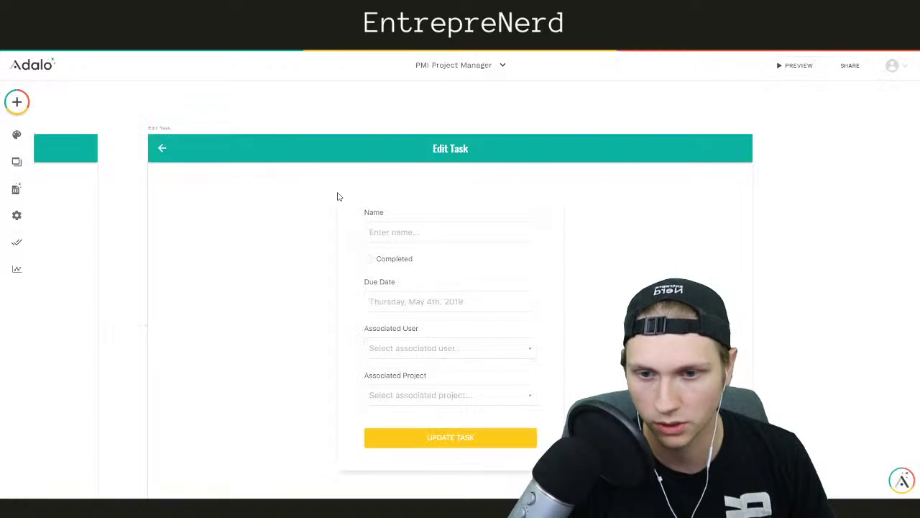
Bring the Home screen's app bar settings up in the editor
scroll(185, 261, "up", 3)
scroll(148, 274, "down", 3)
scroll(133, 283, "left", 10)
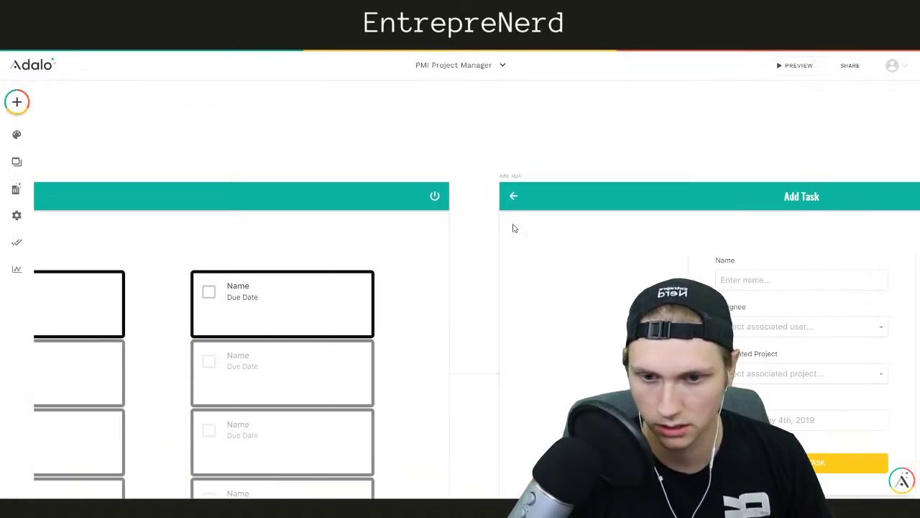
left_click(436, 197)
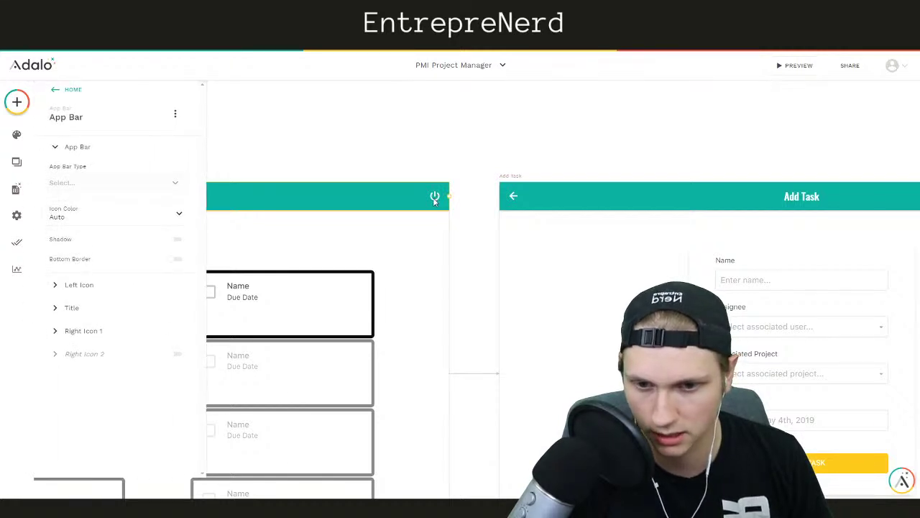
Point the logout icon's Link action to the Login screen
left_click(91, 330)
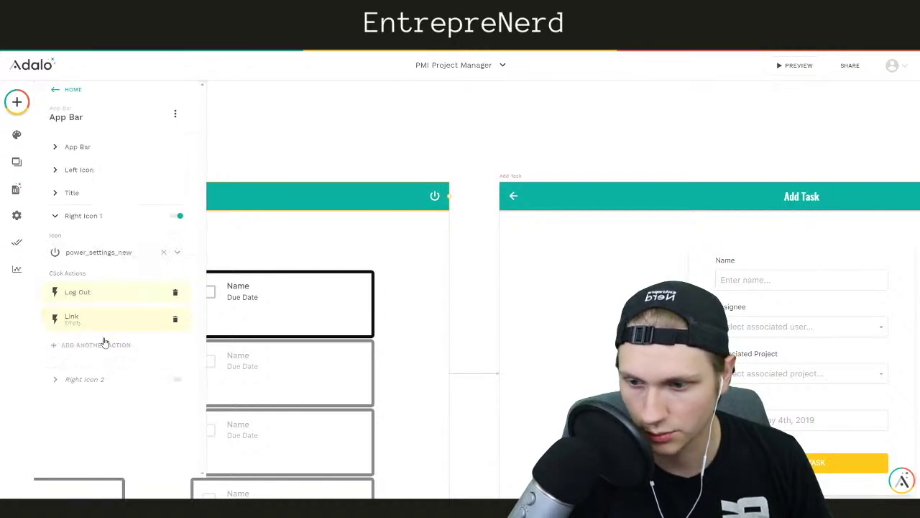
left_click(139, 325)
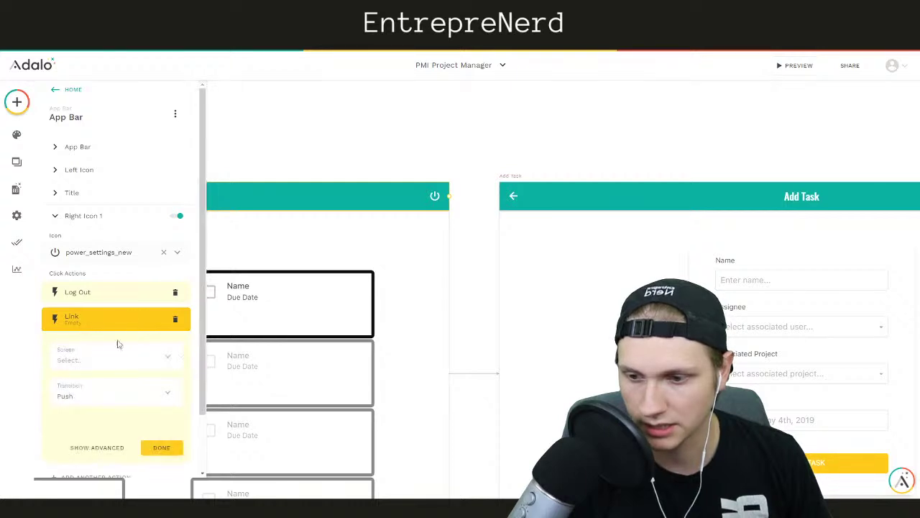
left_click(90, 360)
left_click(87, 267)
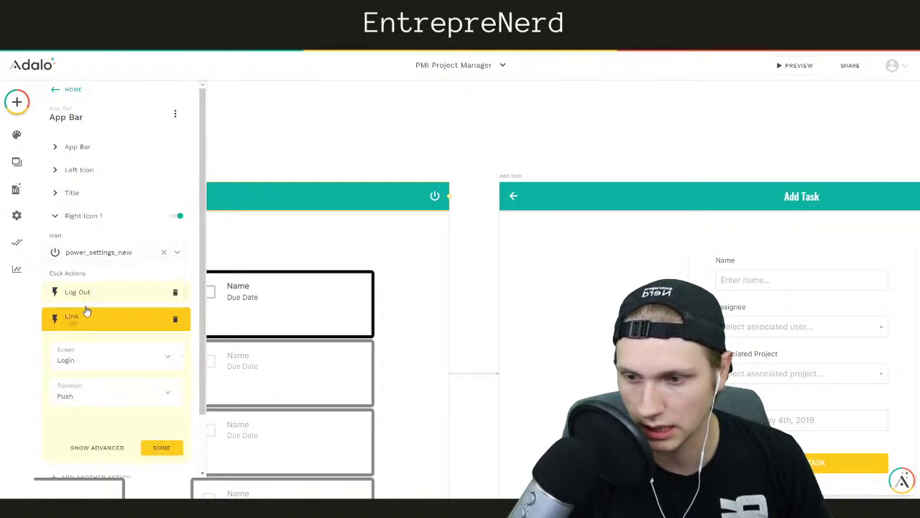
left_click(160, 448)
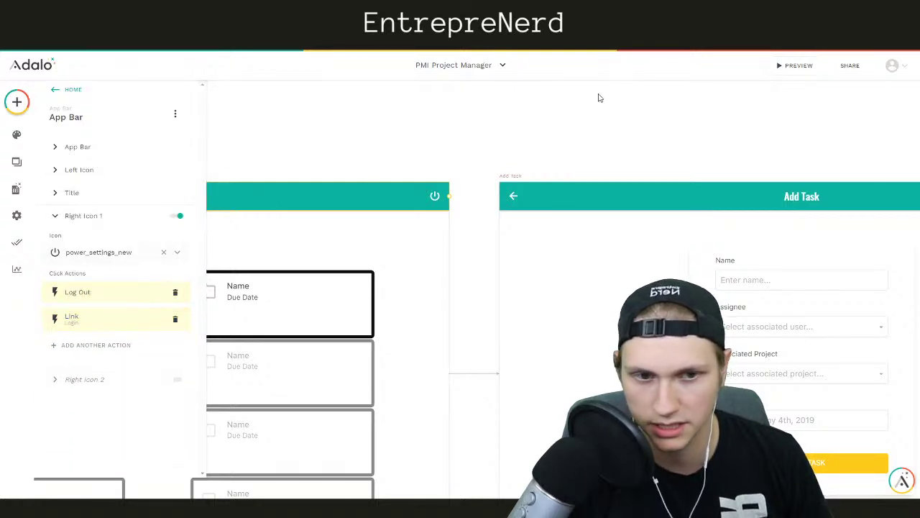
left_click(576, 14)
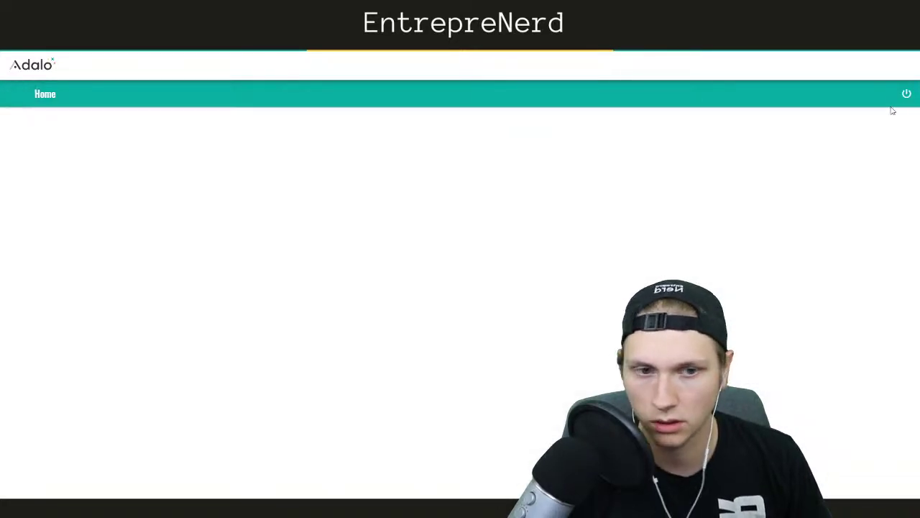
Reload the preview and log out to reach the Login screen
left_click(896, 103)
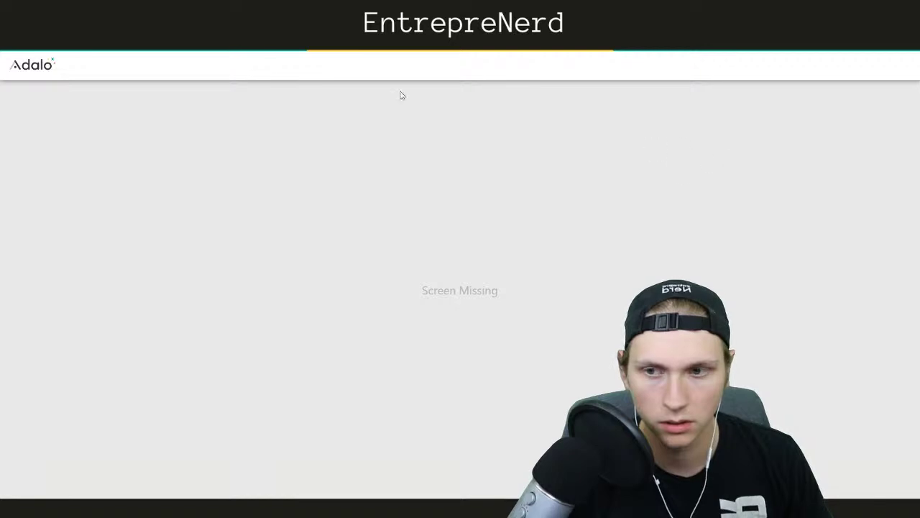
key("F5")
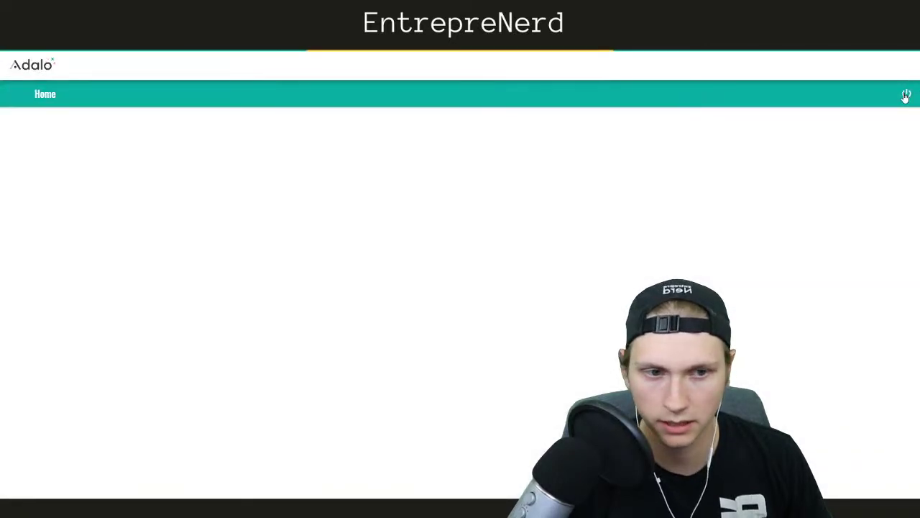
left_click(906, 97)
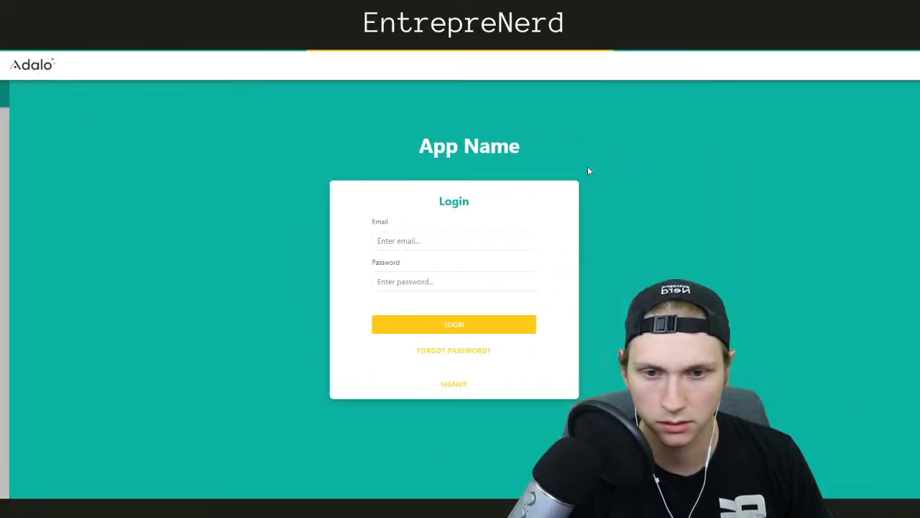
Sign up a new test account with an email and password, dismissing the password prompt
left_click(412, 241)
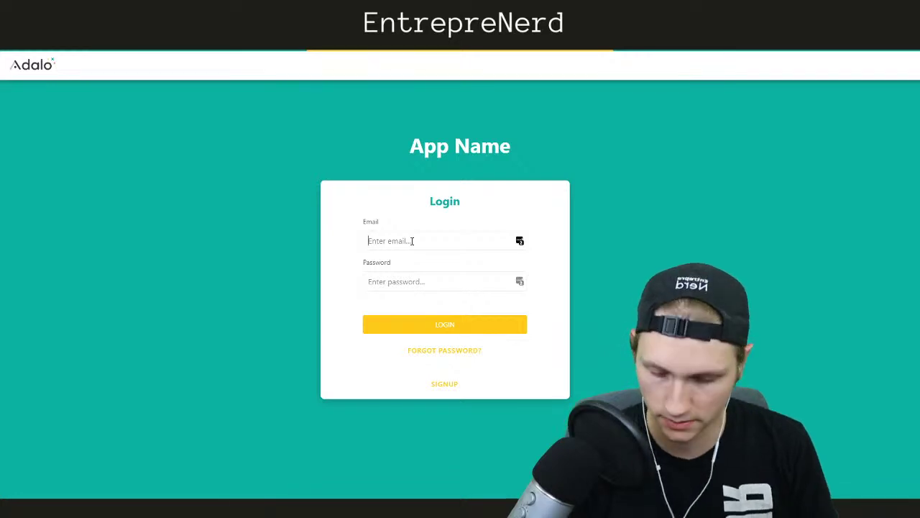
left_click(444, 385)
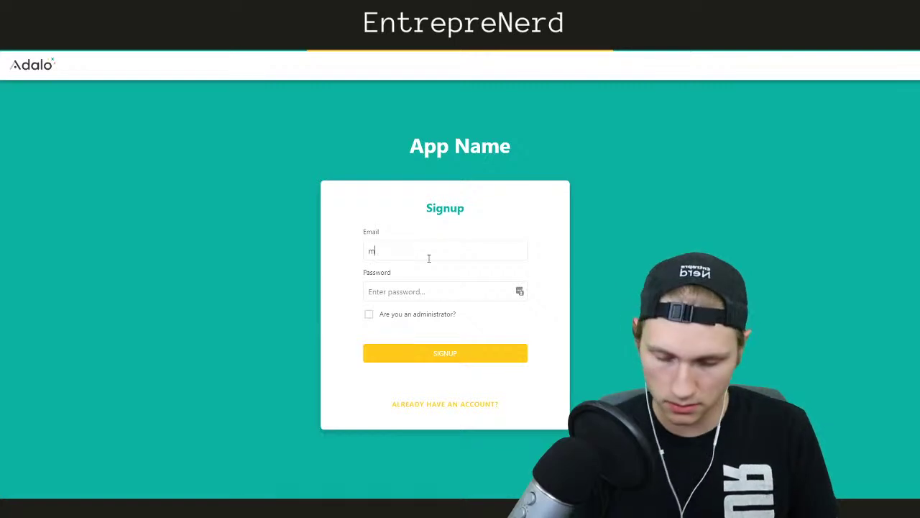
left_click(424, 289)
type("1234")
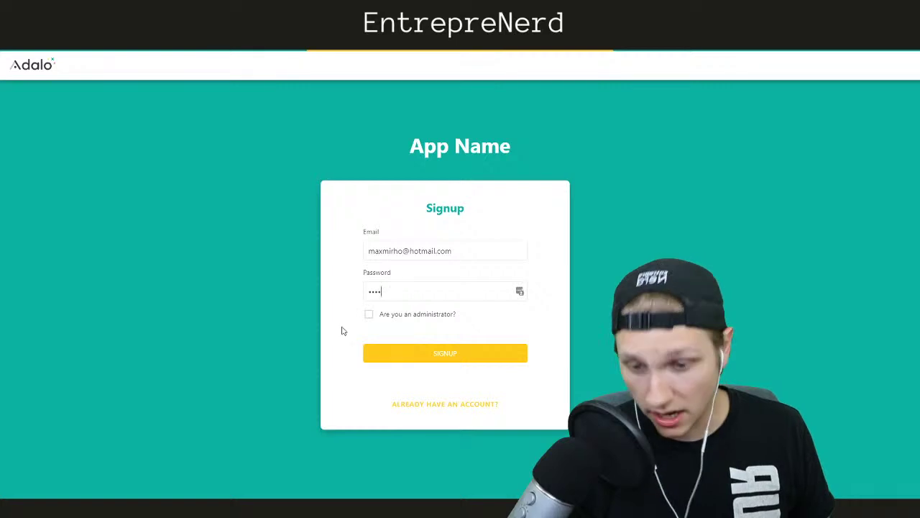
left_click(434, 357)
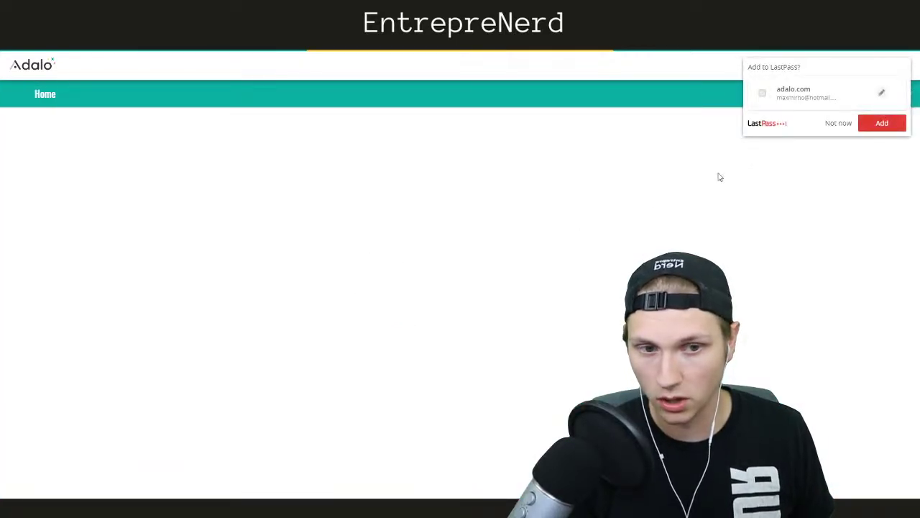
left_click(832, 128)
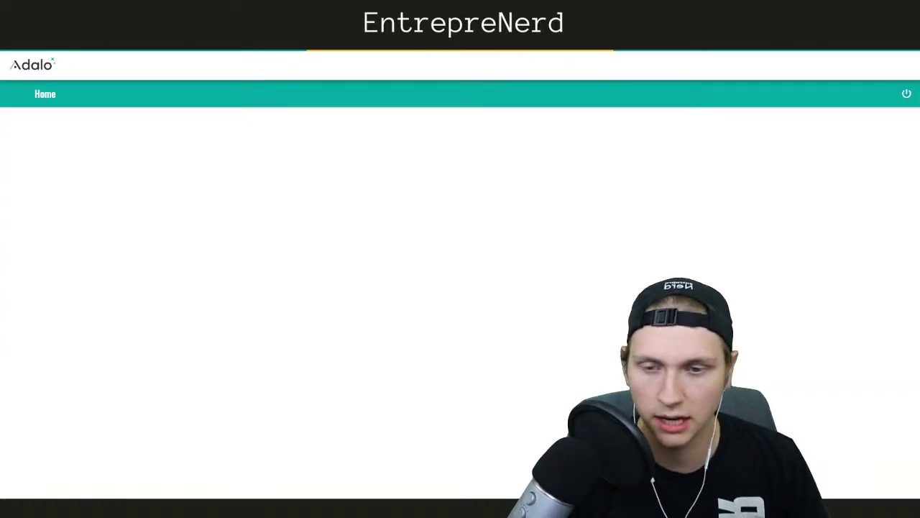
Reload the preview page and log out to the Login screen
right_click(410, 51)
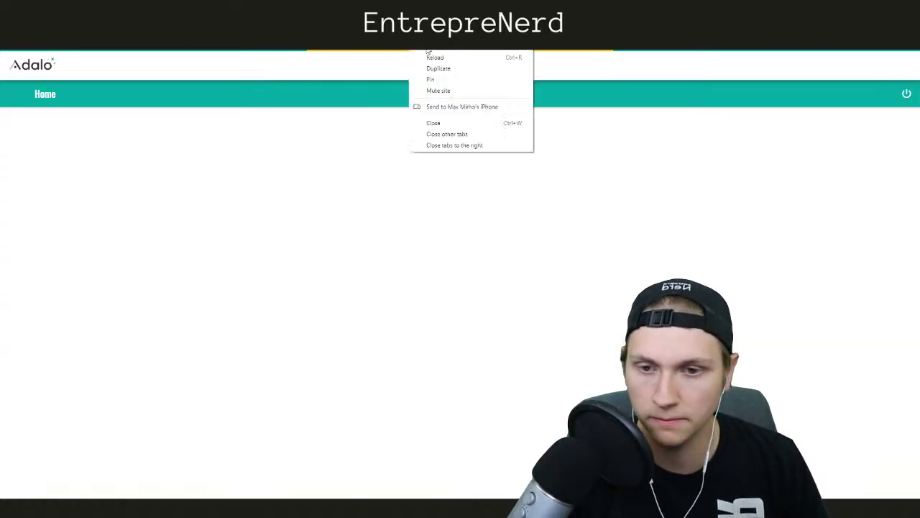
left_click(439, 68)
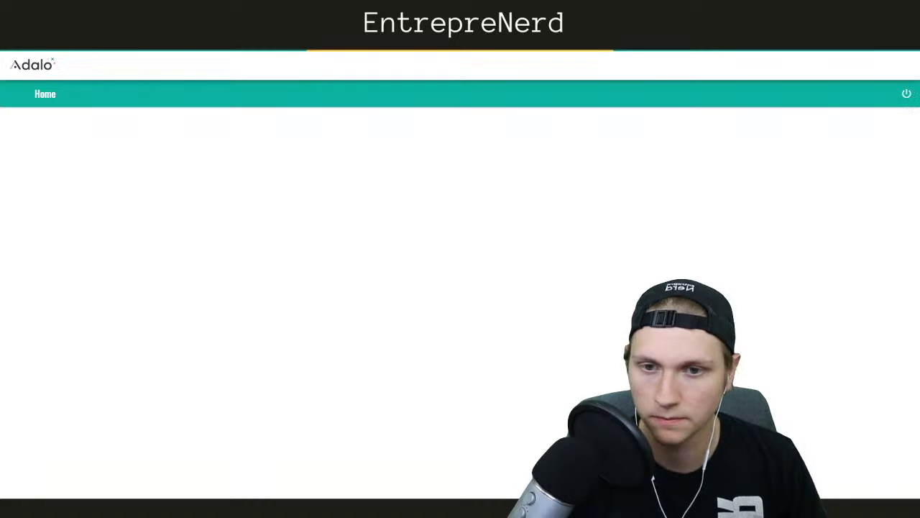
left_click(908, 97)
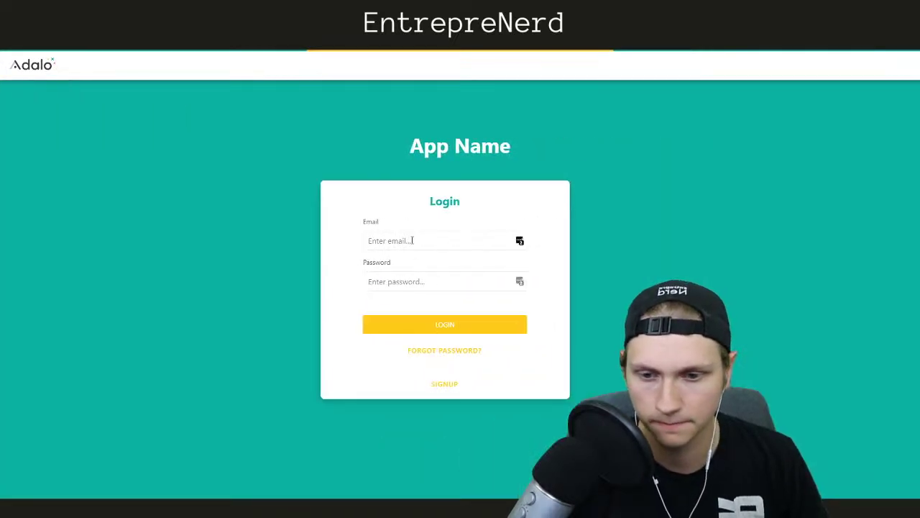
Log back in with the administrator account's email and password
left_click(412, 240)
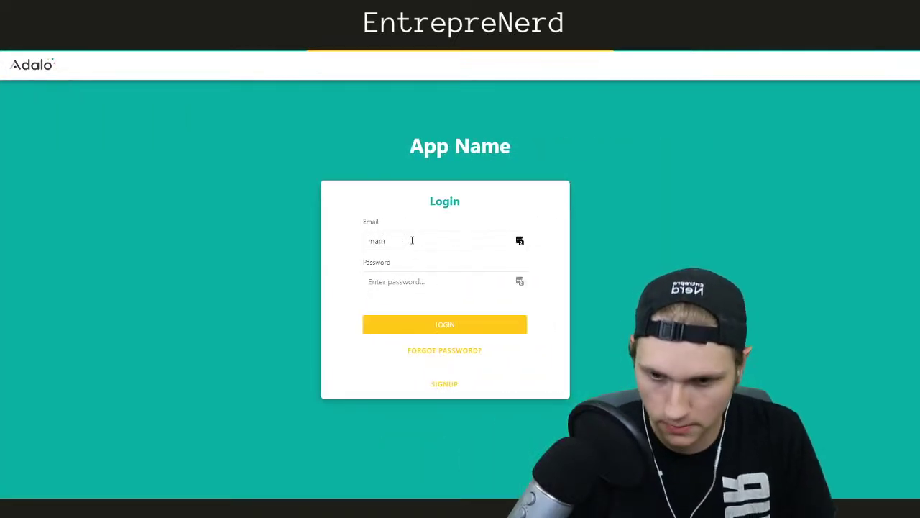
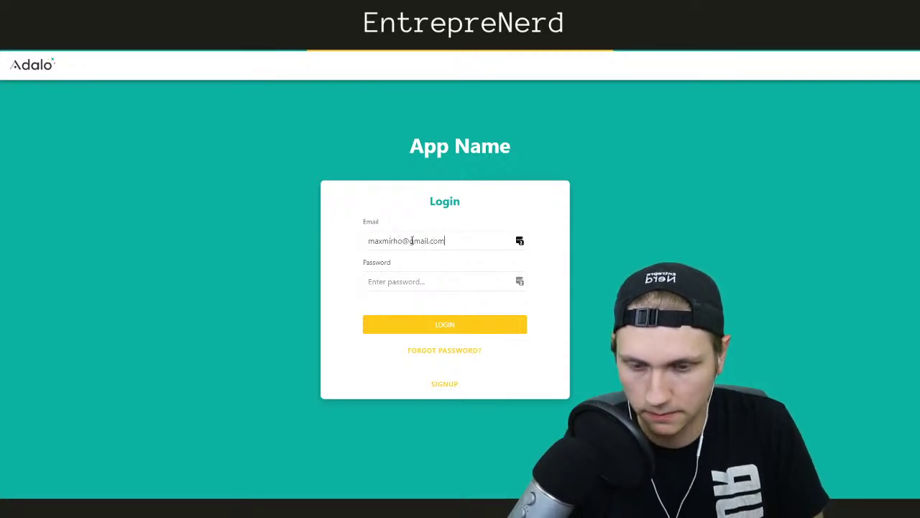
left_click(402, 281)
type("1234")
left_click(419, 324)
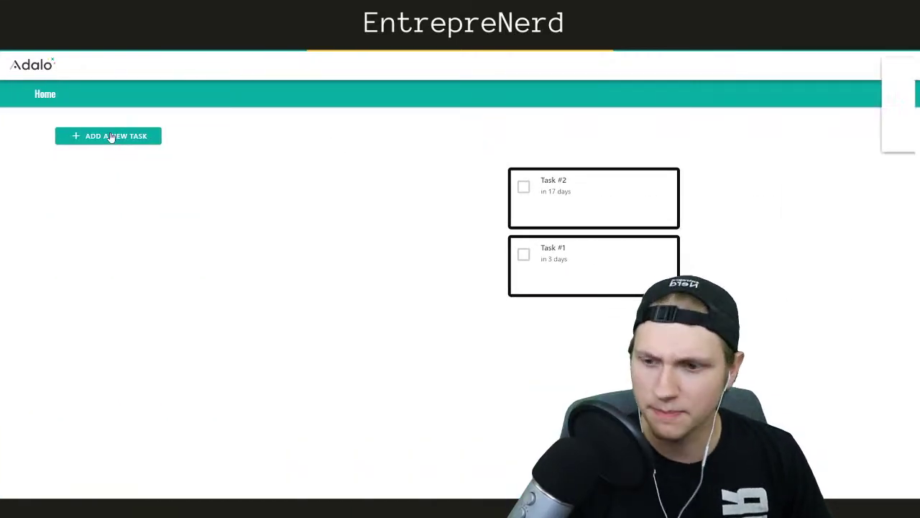
Create a task named Task with an assignee, Project #1 and due date June 17
left_click(836, 139)
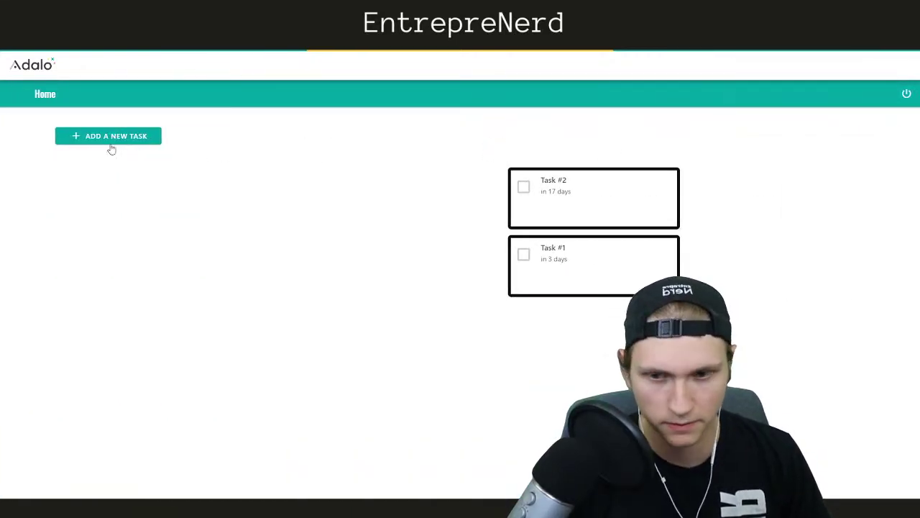
left_click(92, 139)
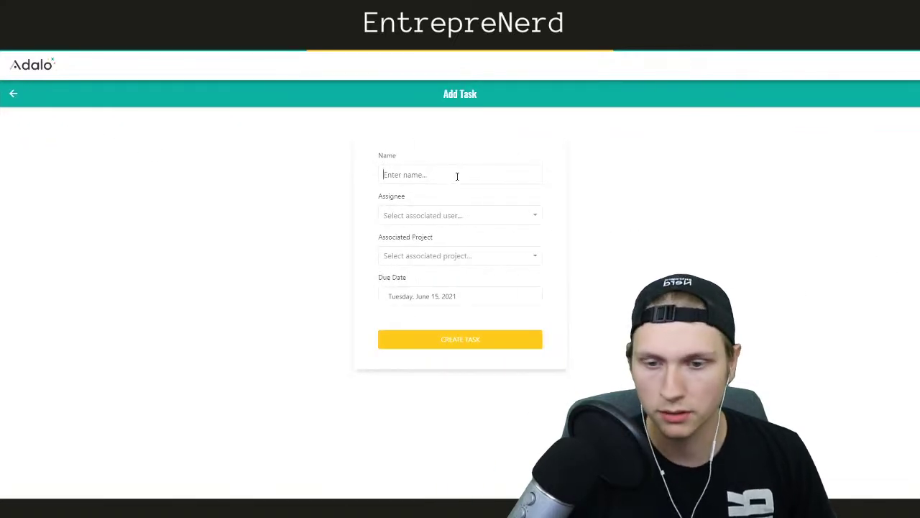
type("Tadk")
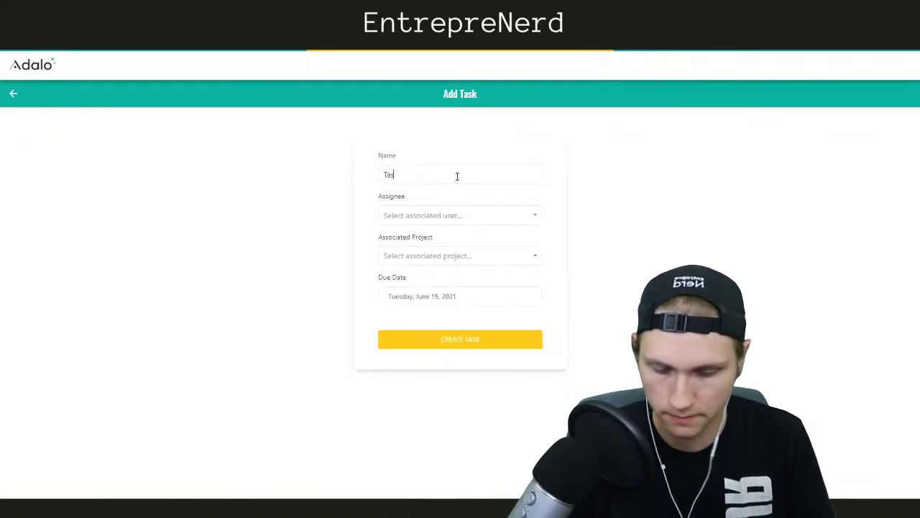
left_click(442, 216)
left_click(430, 250)
left_click(418, 255)
left_click(410, 282)
left_click(417, 294)
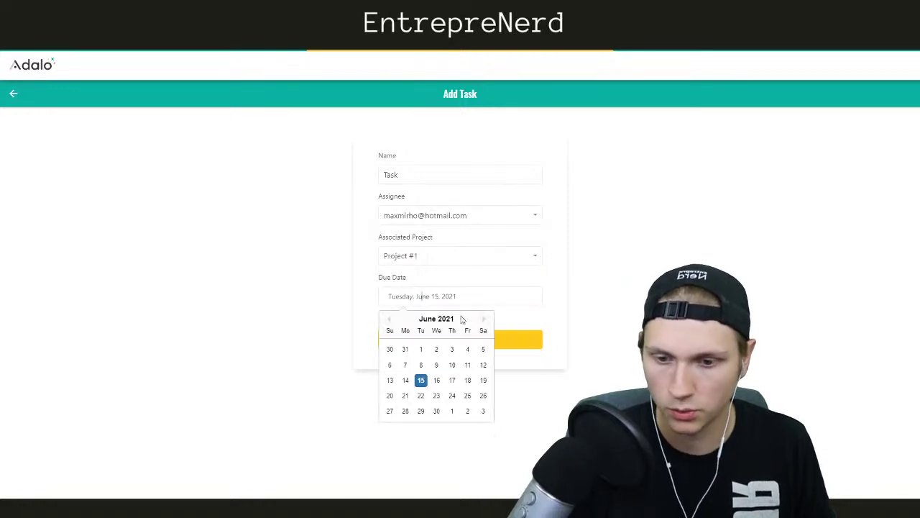
left_click(451, 381)
left_click(458, 337)
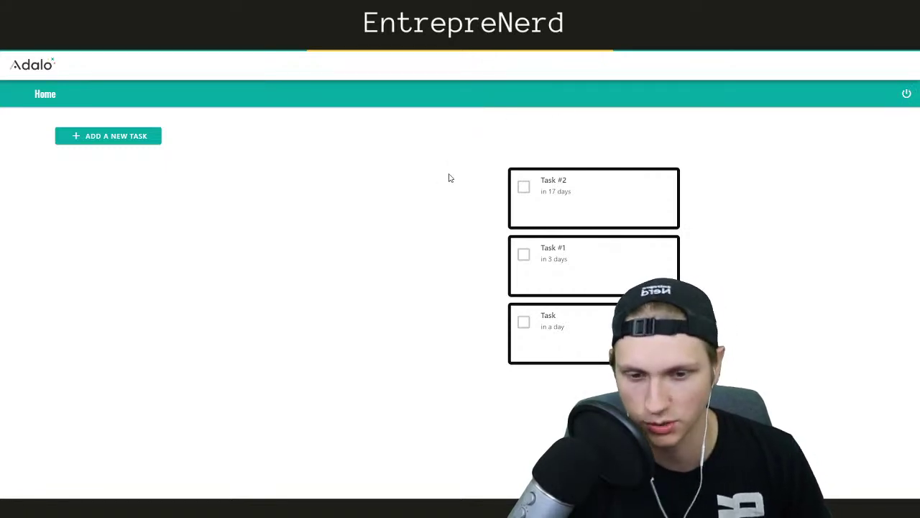
Log out and back in with the test account, then tick and untick the Task
left_click(907, 96)
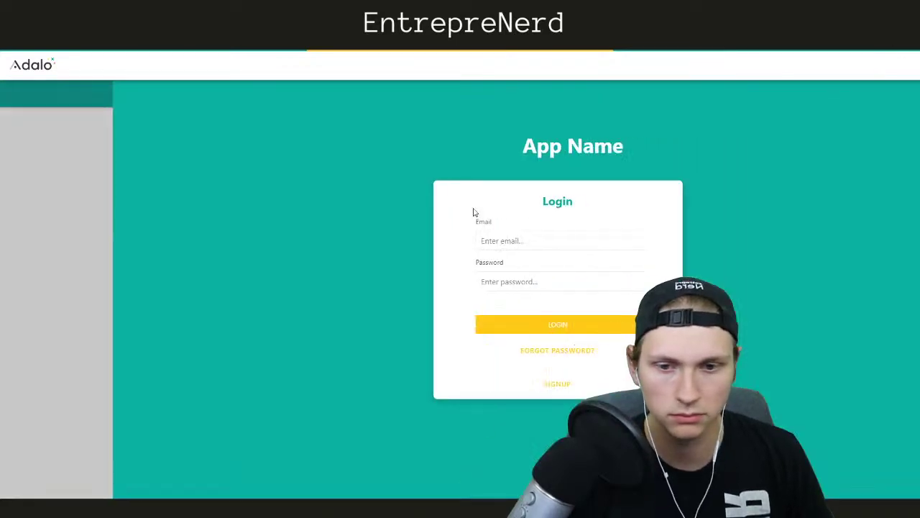
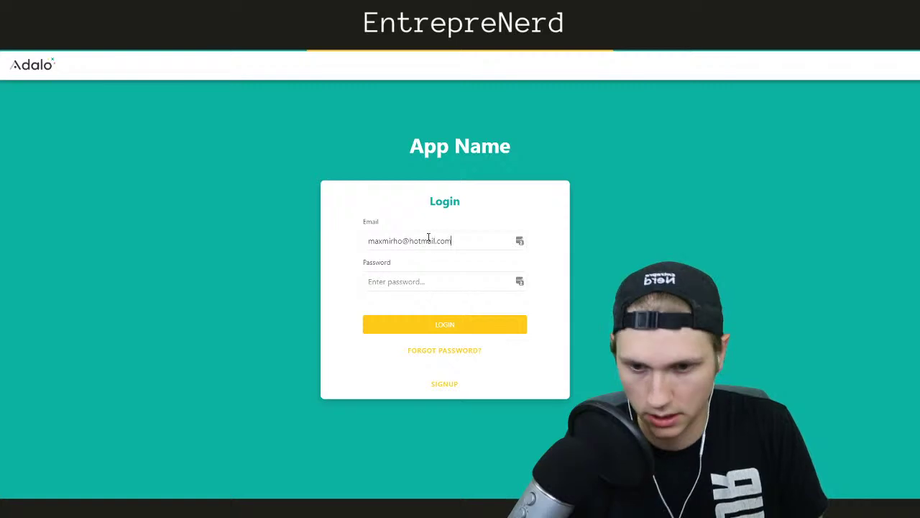
type("•••")
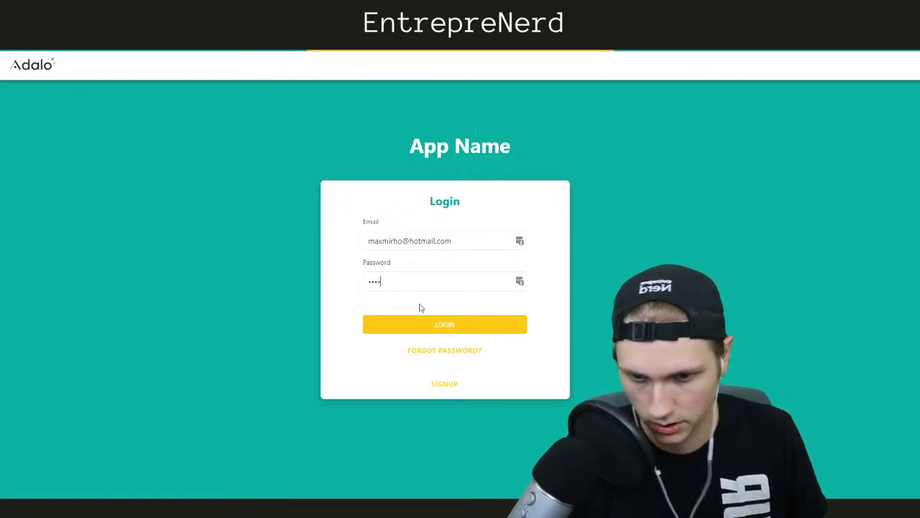
left_click(430, 322)
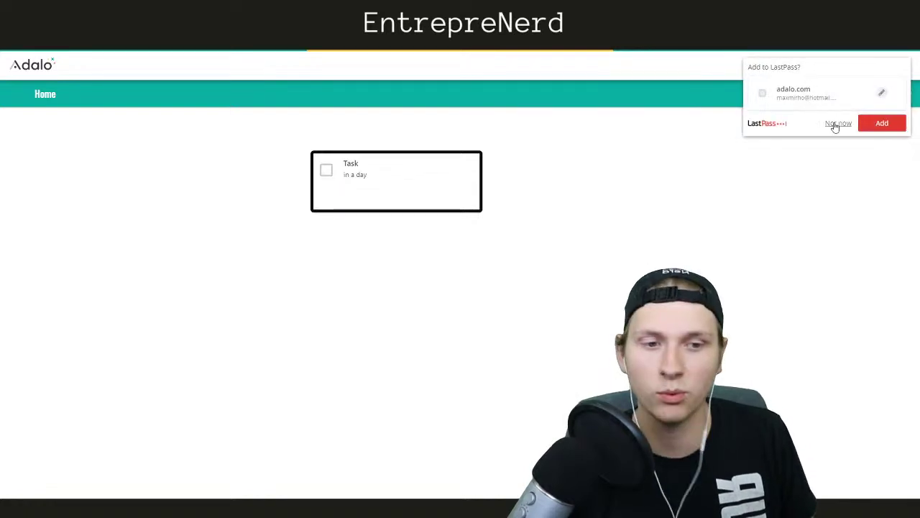
left_click(833, 125)
left_click(326, 173)
left_click(326, 173)
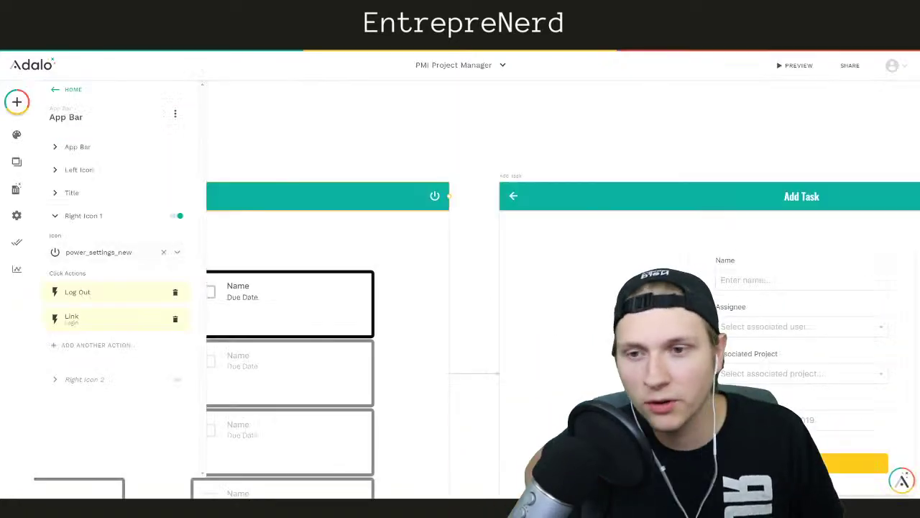
Close the App Bar settings and scroll the canvas back to the Home screen
left_click(372, 113)
scroll(374, 113, "left", 10)
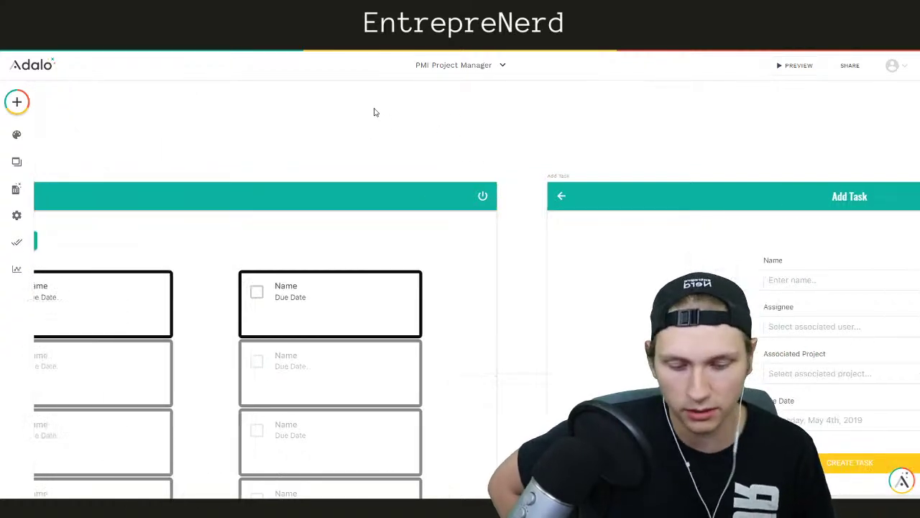
scroll(376, 112, "right", 1)
scroll(376, 112, "down", 1)
scroll(376, 112, "left", 1)
scroll(376, 112, "up", 1)
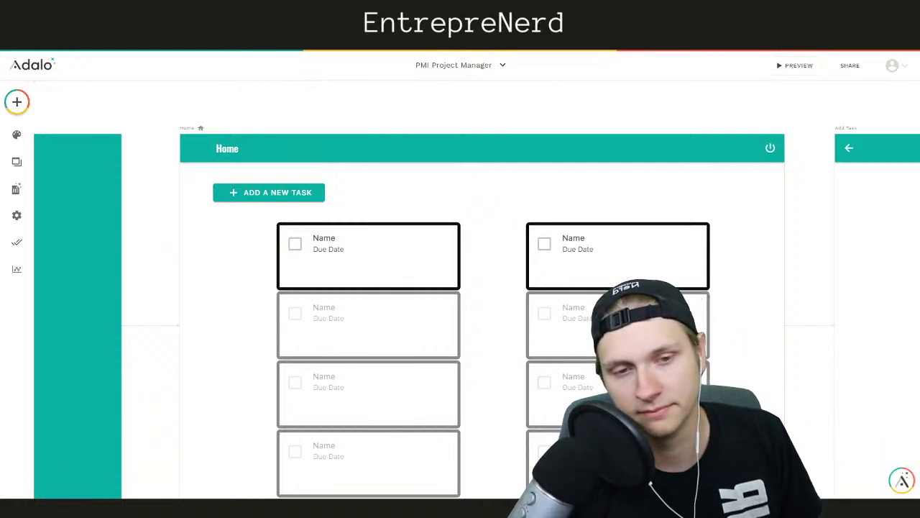
key("ctrl+t")
On zapier.com, start a zap with Adalo as the trigger app and Gmail as the action
type("zap")
key("Return")
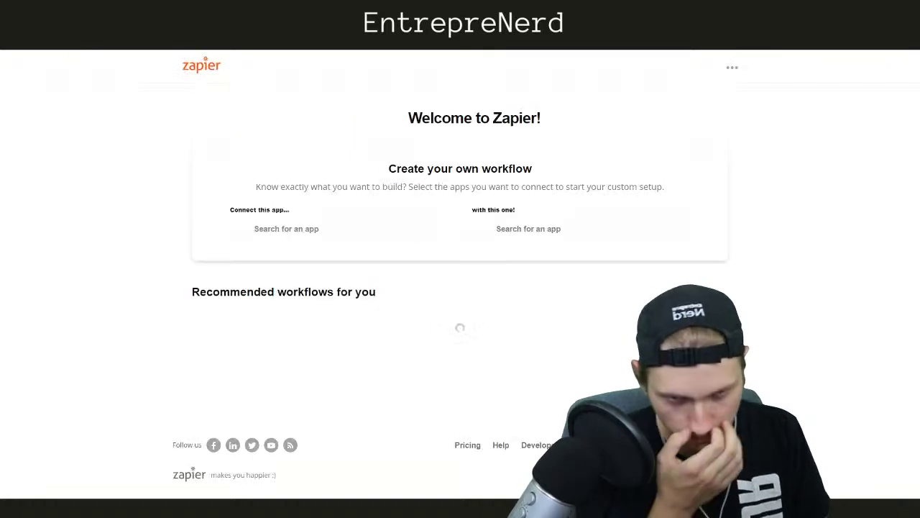
left_click(300, 226)
type("sd")
key("BackSpace")
key("BackSpace")
type("adal")
left_click(325, 258)
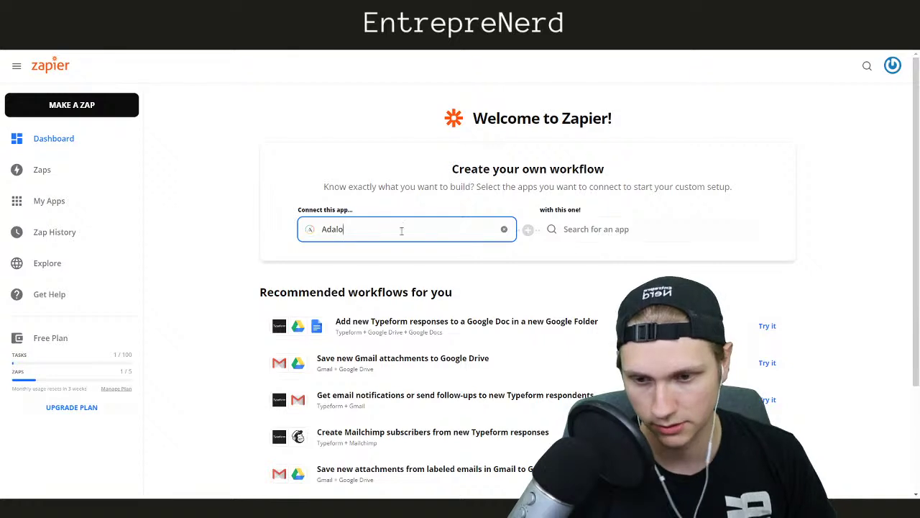
left_click(612, 231)
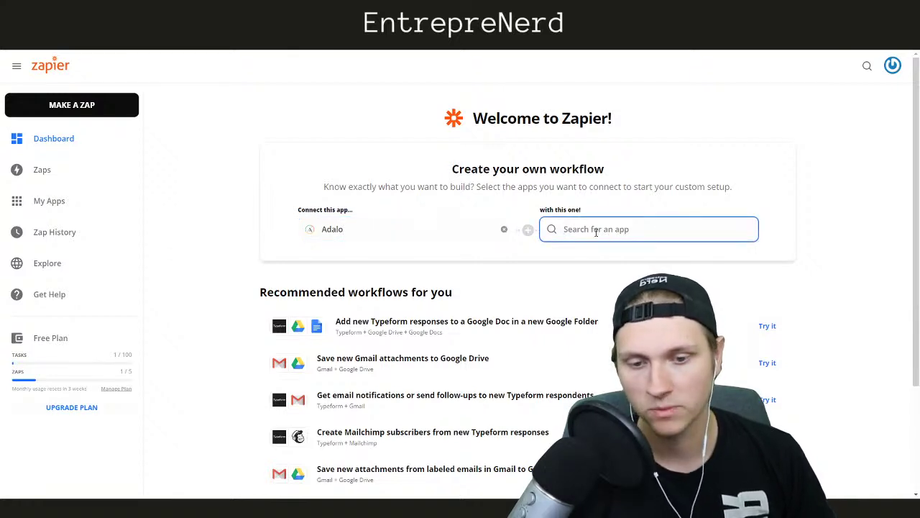
type("gmail")
left_click(575, 257)
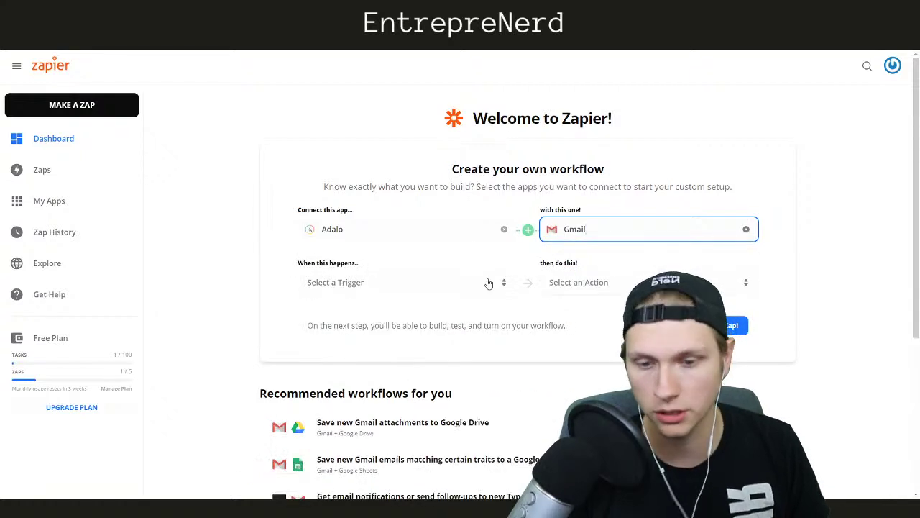
left_click(725, 329)
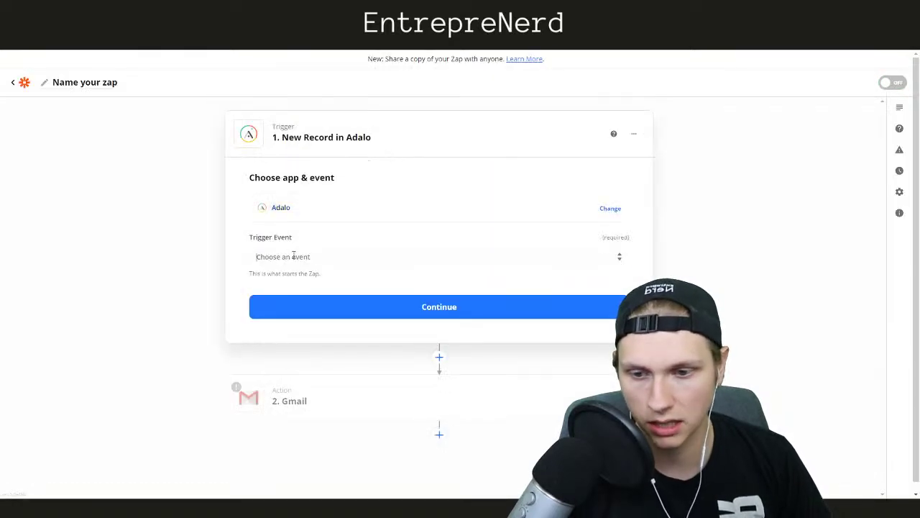
Set the Adalo trigger event to New Record and continue
left_click(293, 256)
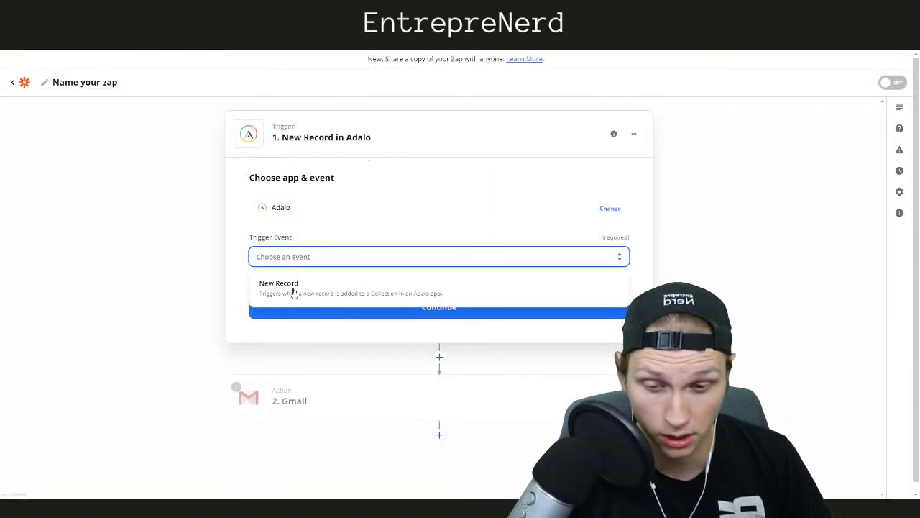
left_click(294, 288)
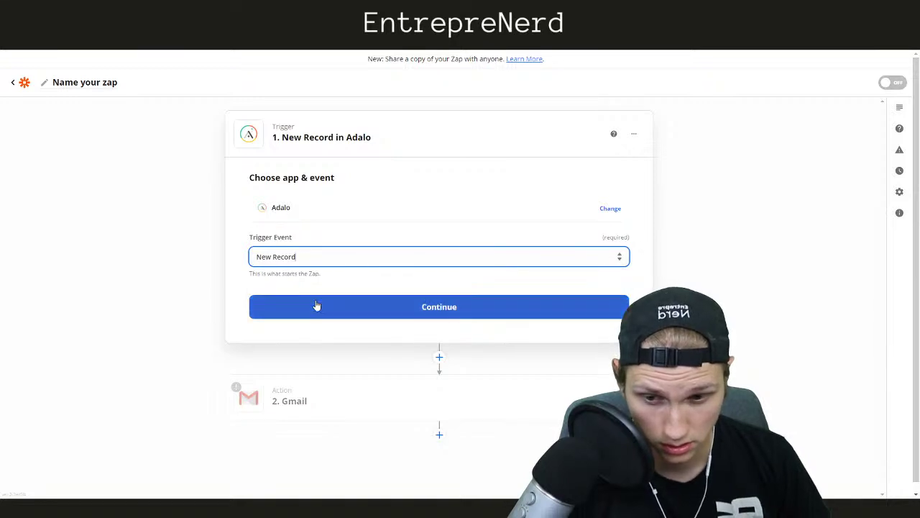
left_click(343, 405)
Set the Gmail action event to Send Email and continue
left_click(331, 335)
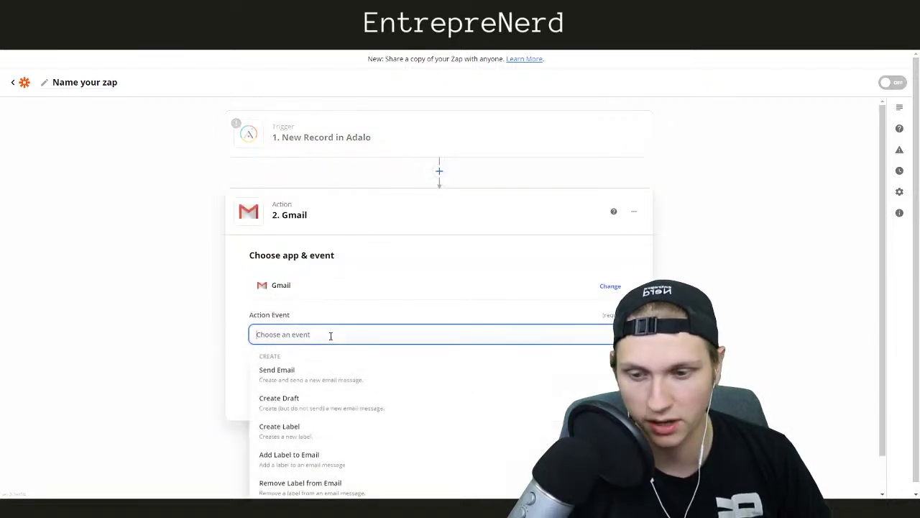
left_click(300, 375)
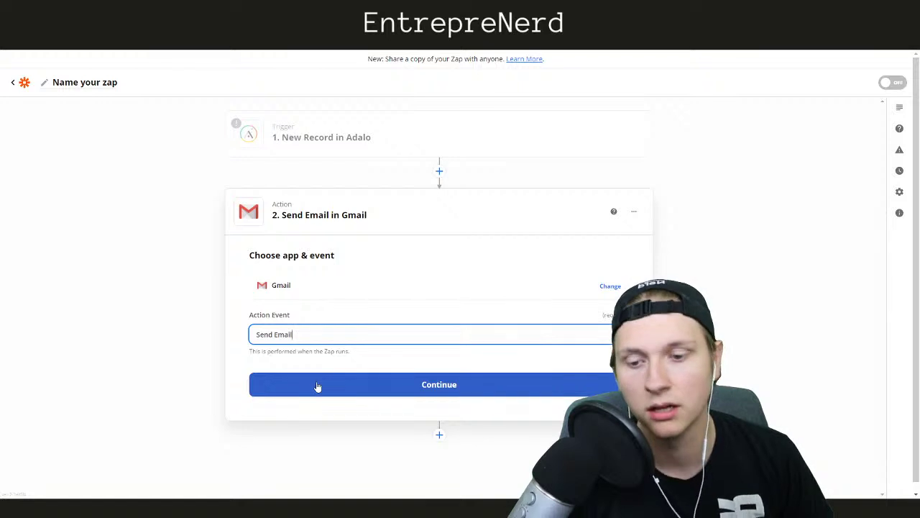
left_click(87, 272)
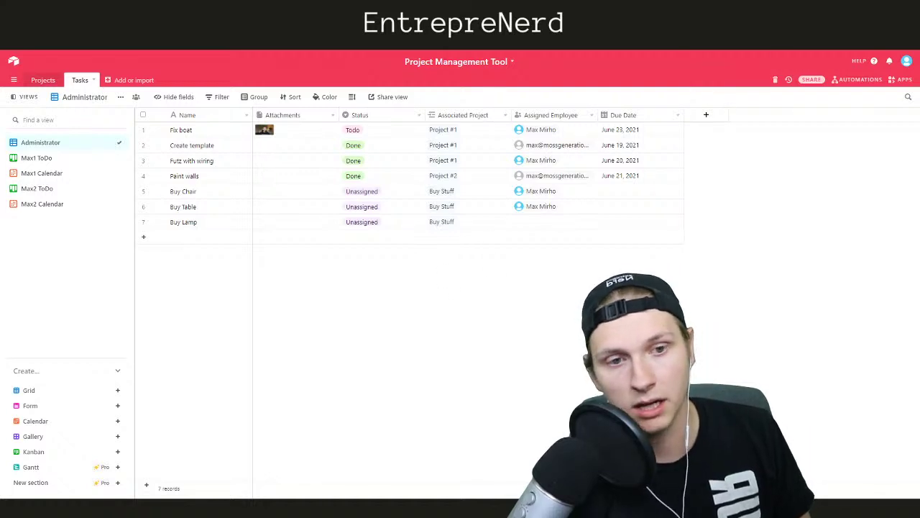
Open LinkedIn in a new browser tab
key("ctrl+t")
type("ln")
key("BackSpace")
type("ink")
key("Return")
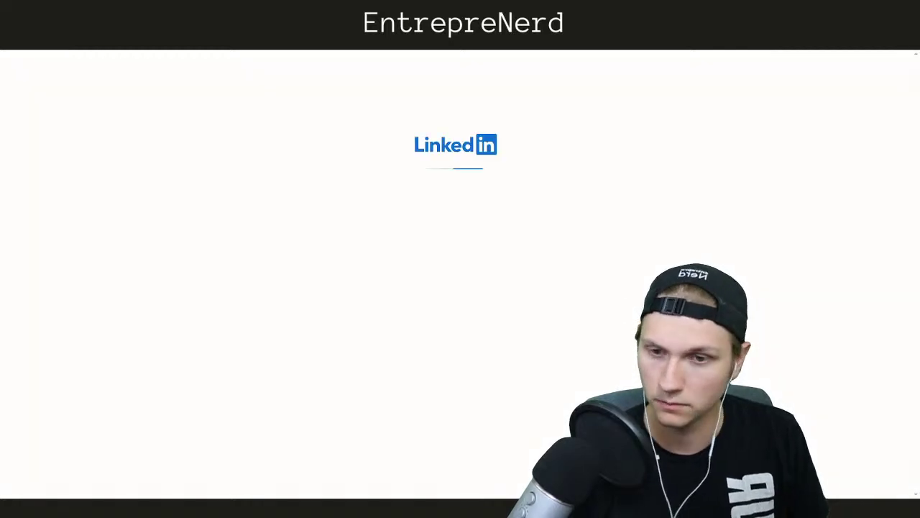